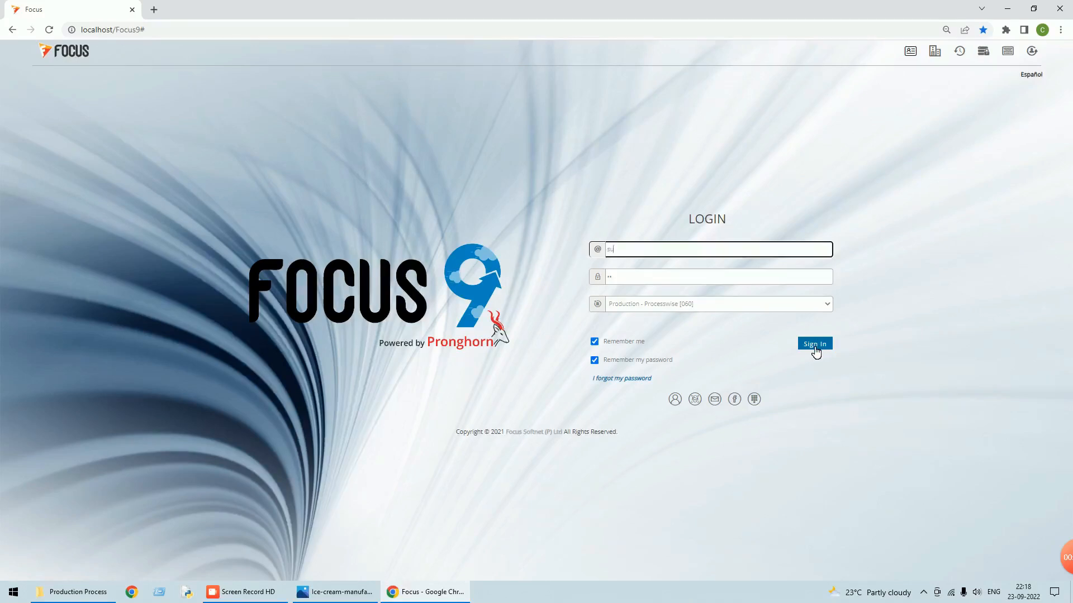
- Sign in to Production - Processwise and review the items R1, R2, R3, SFG-1 and FG in the Item master
{"action": "left_click", "coordinate": [814, 345]}
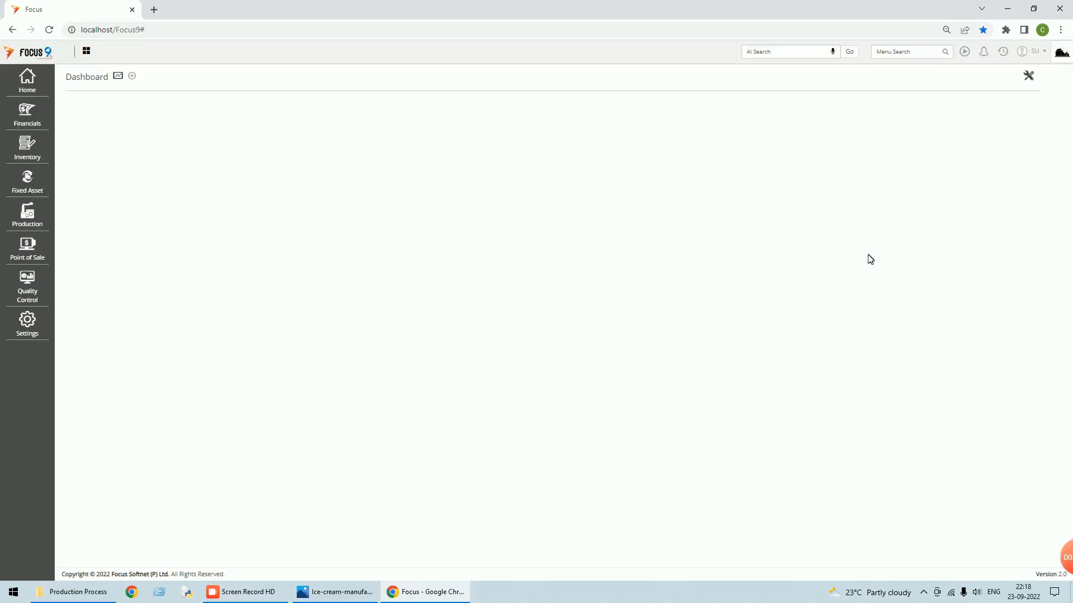
{"action": "left_click", "coordinate": [26, 81]}
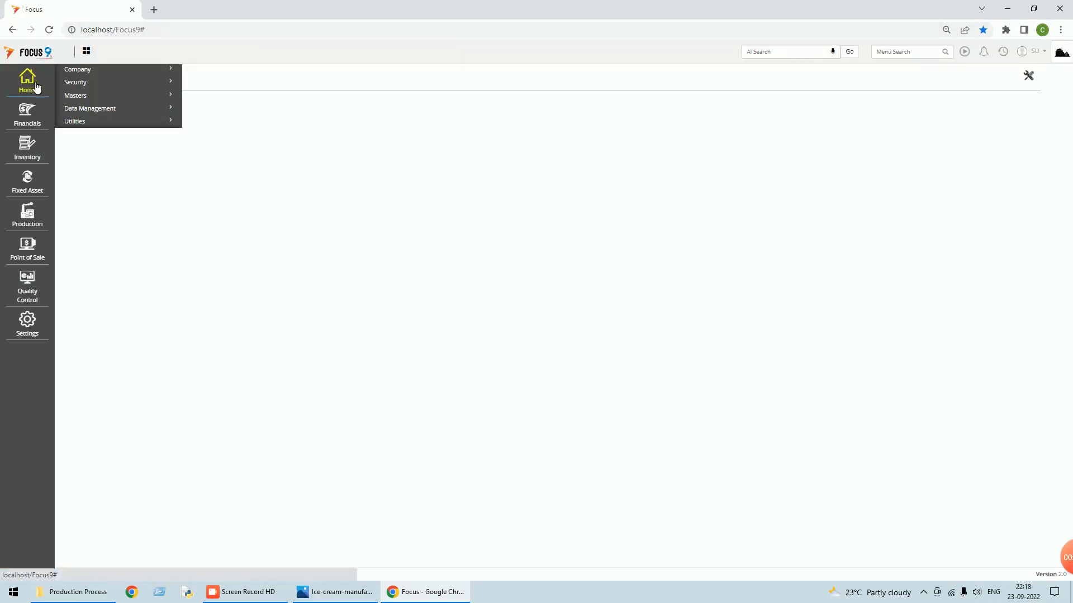
{"action": "left_click", "coordinate": [81, 96]}
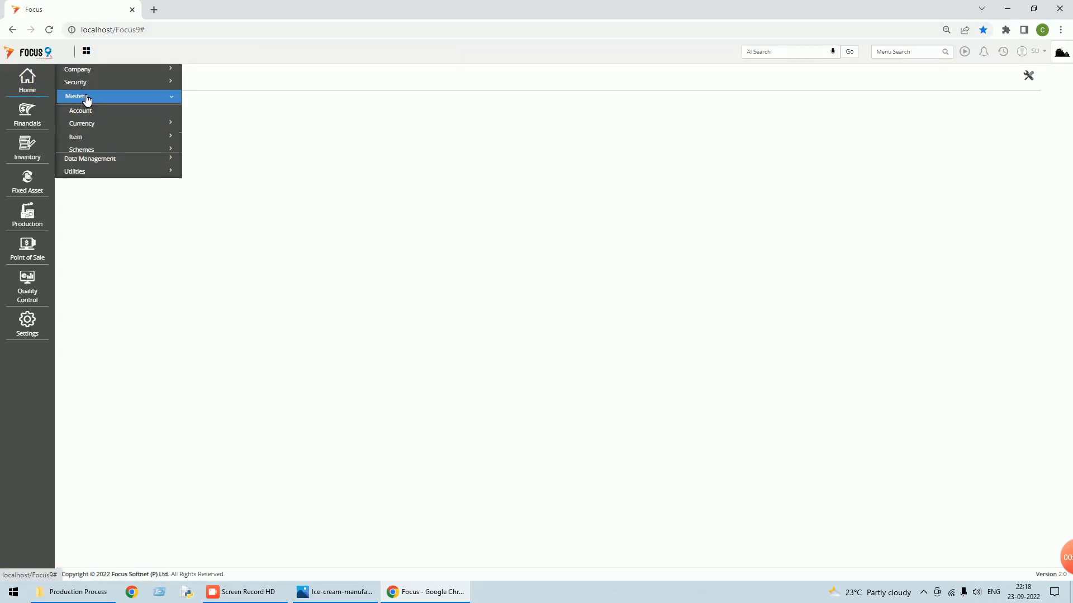
{"action": "left_click", "coordinate": [84, 140]}
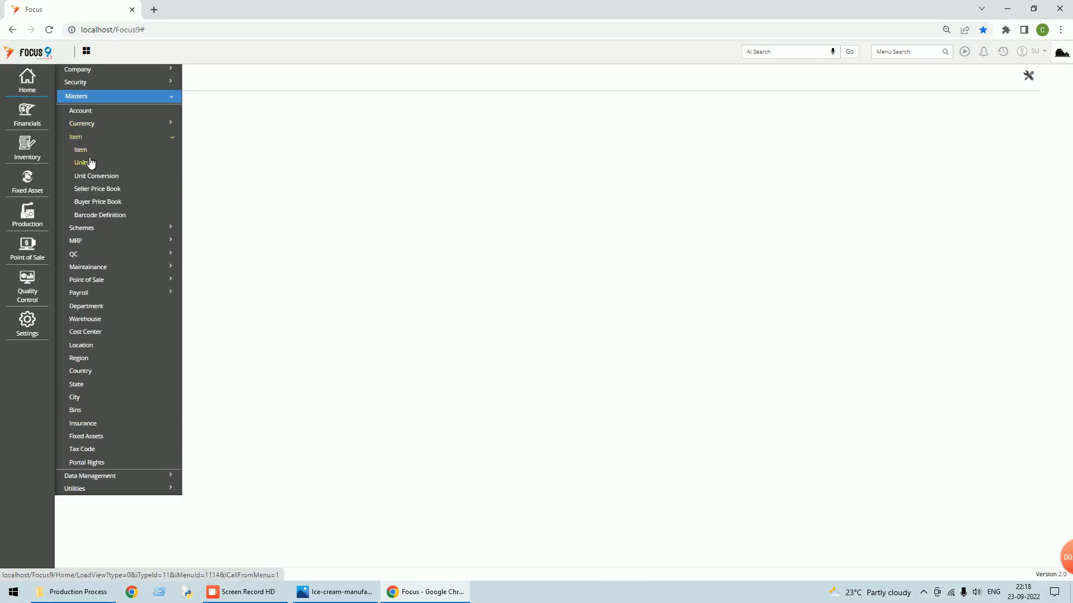
{"action": "left_click", "coordinate": [88, 154]}
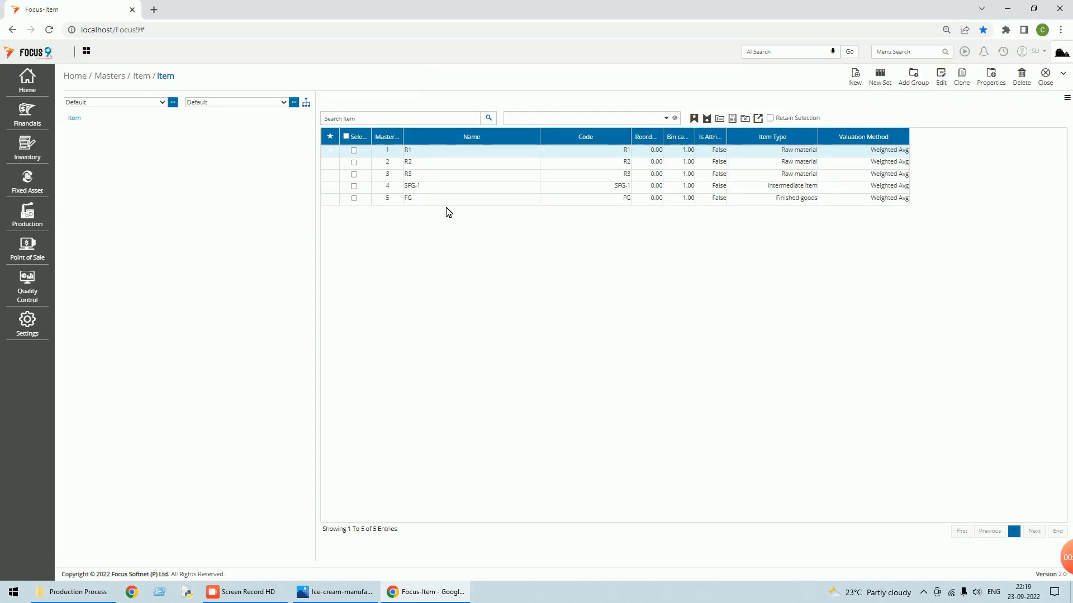
{"action": "left_click", "coordinate": [1048, 81]}
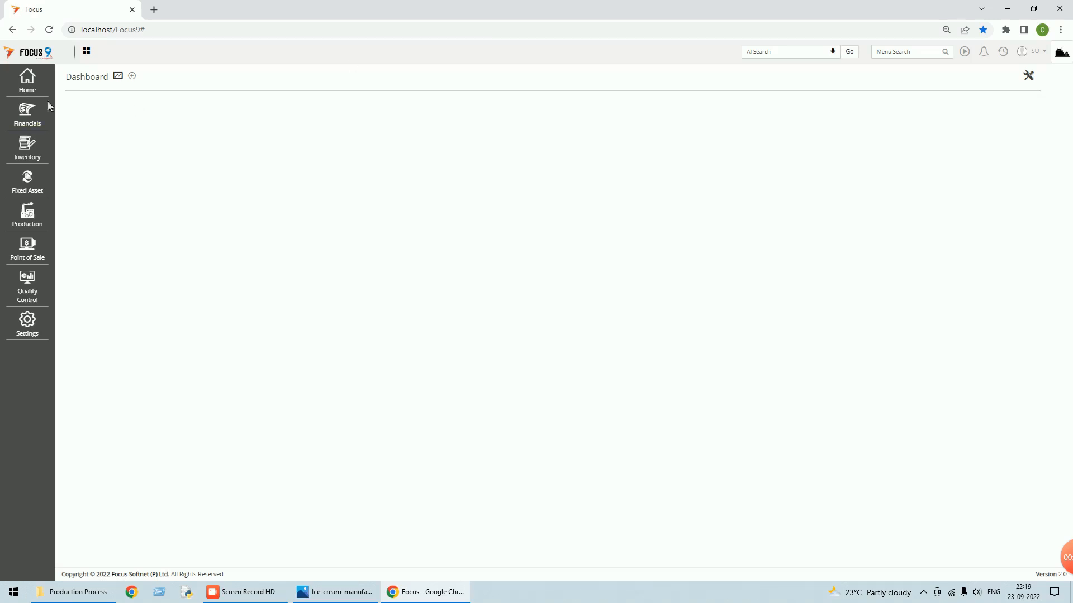
- Create and save warehouse 'Main WH' with code MWH, then close the Warehouse master
{"action": "left_click", "coordinate": [30, 85]}
{"action": "left_click", "coordinate": [93, 98]}
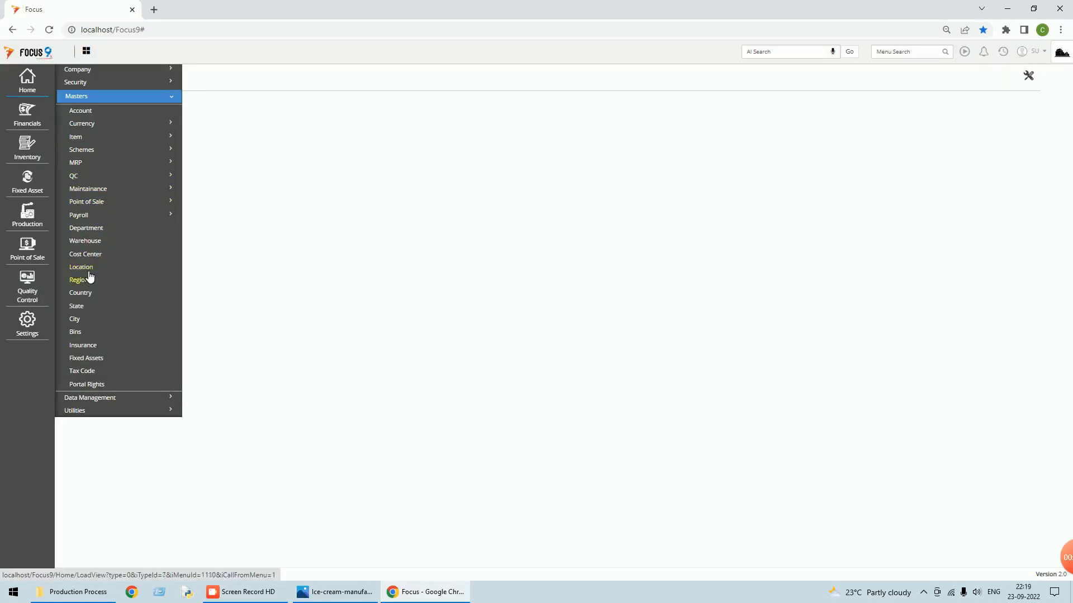
{"action": "left_click", "coordinate": [95, 248]}
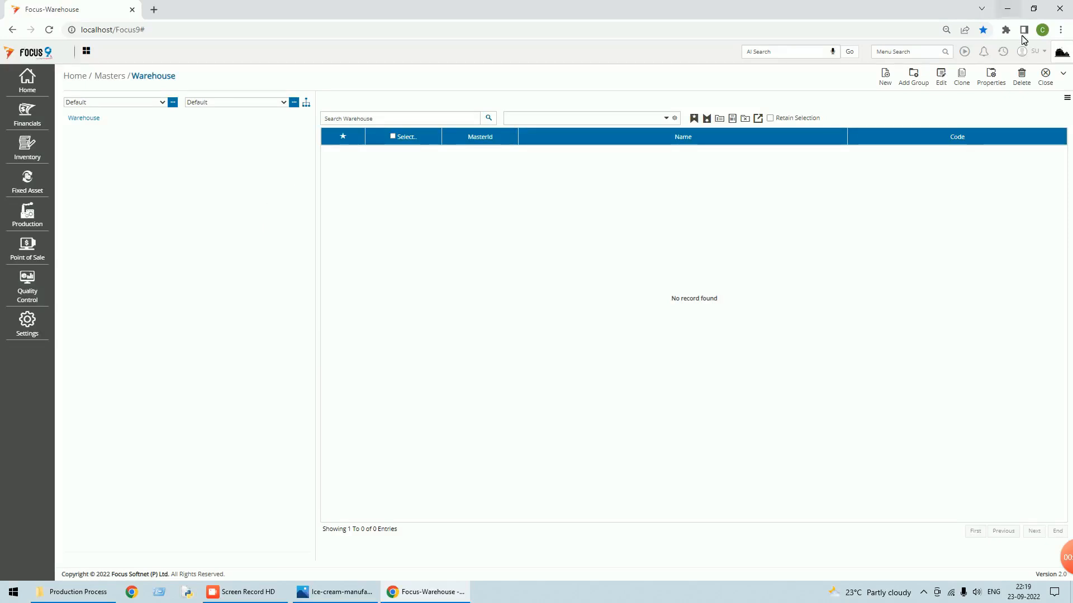
{"action": "left_click", "coordinate": [893, 82]}
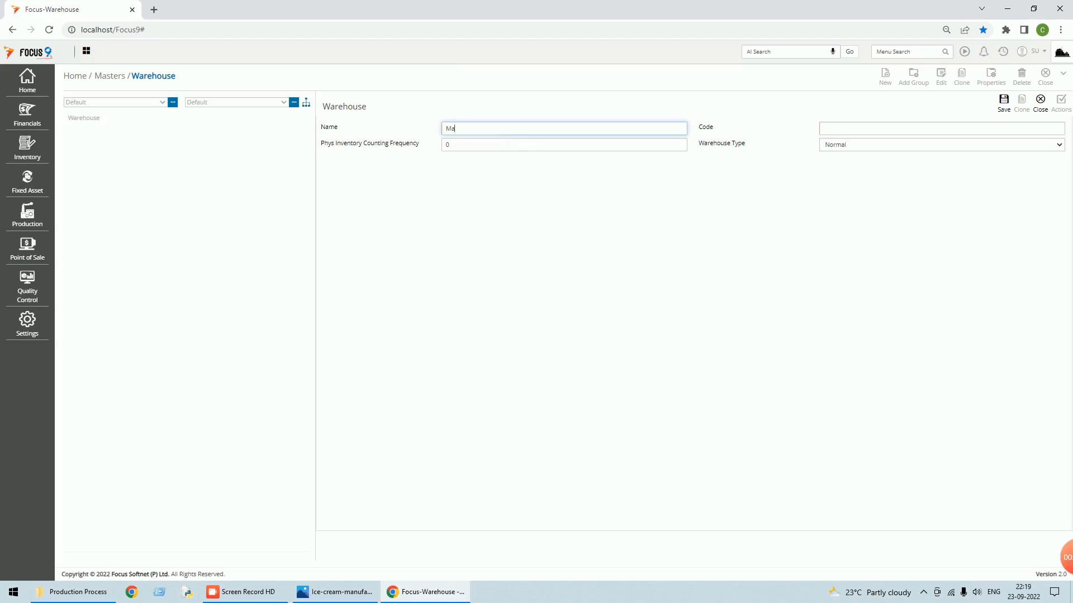
{"action": "type", "text": "Main WH"}
{"action": "key", "text": "Tab"}
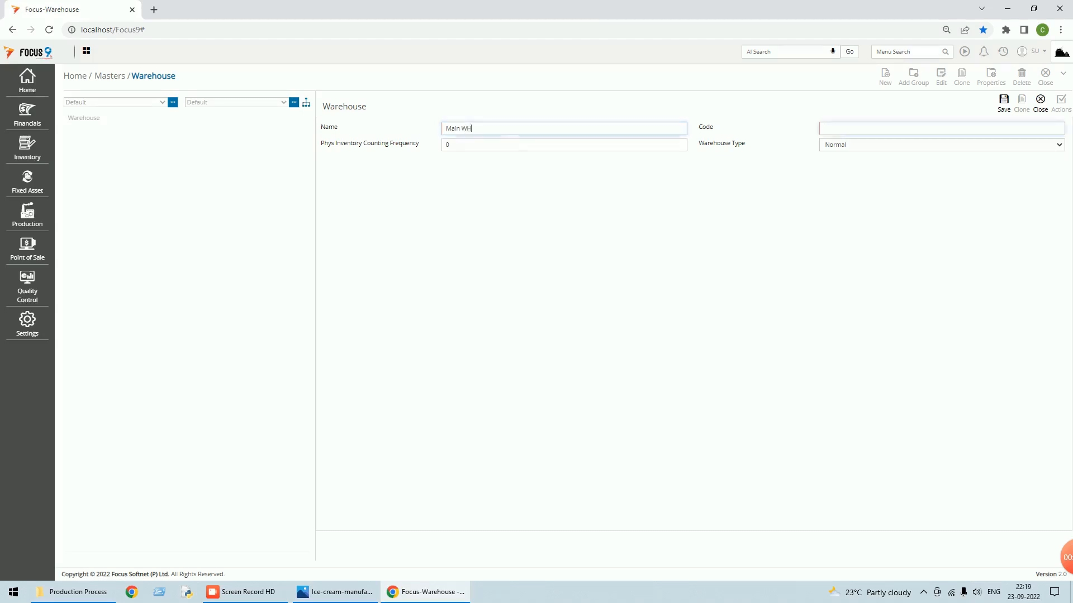
{"action": "type", "text": "MWH"}
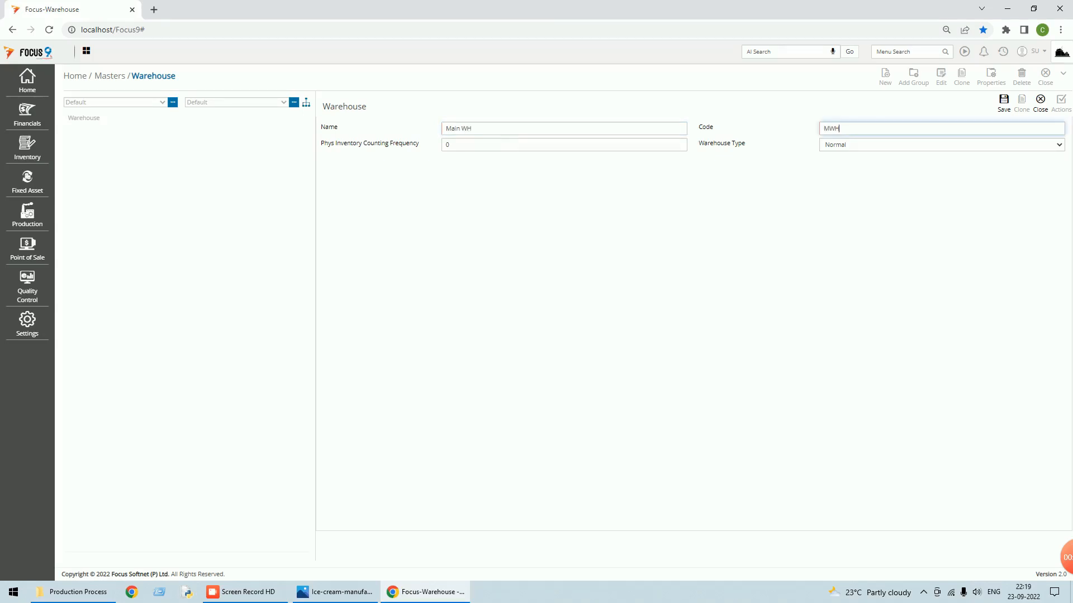
{"action": "left_click", "coordinate": [1003, 100]}
{"action": "left_click", "coordinate": [1040, 100]}
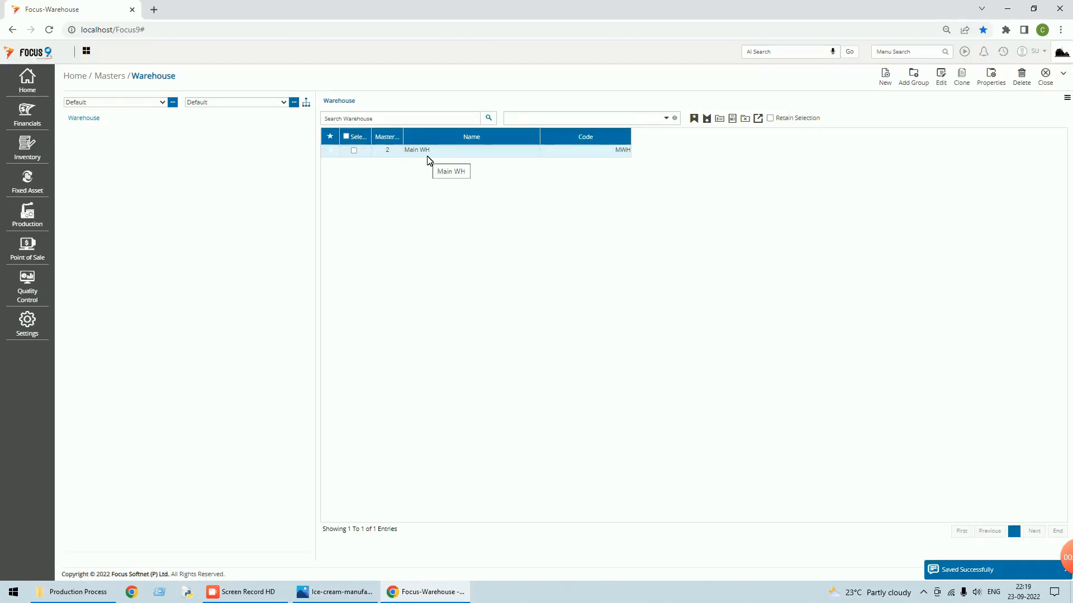
{"action": "left_click", "coordinate": [1043, 84]}
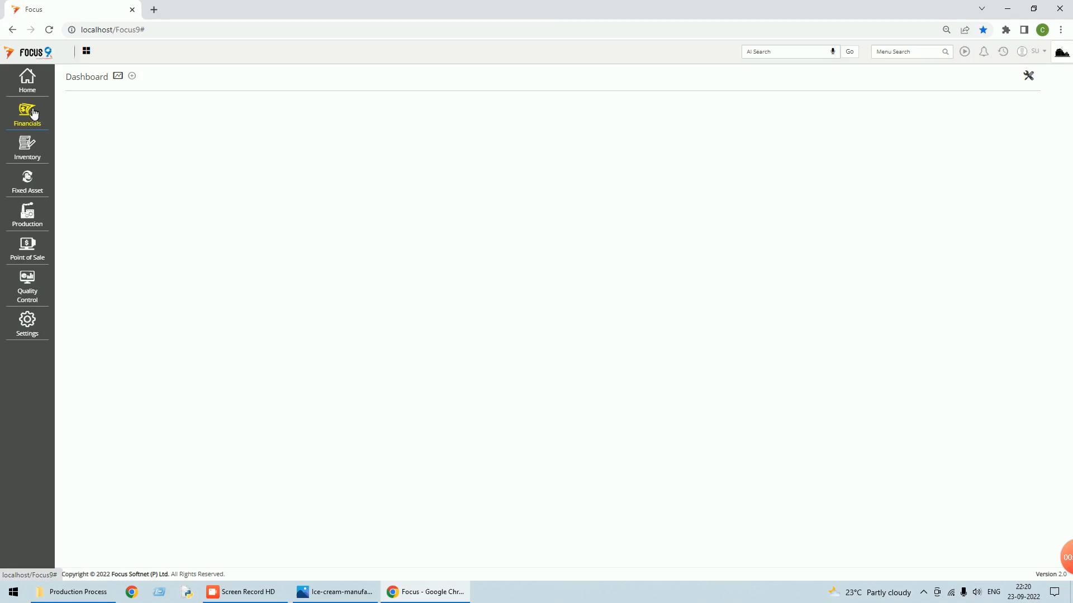
- Tick 'Allow user to issues and receipt process-wise' in MRP preferences and update the settings
{"action": "left_click", "coordinate": [26, 333]}
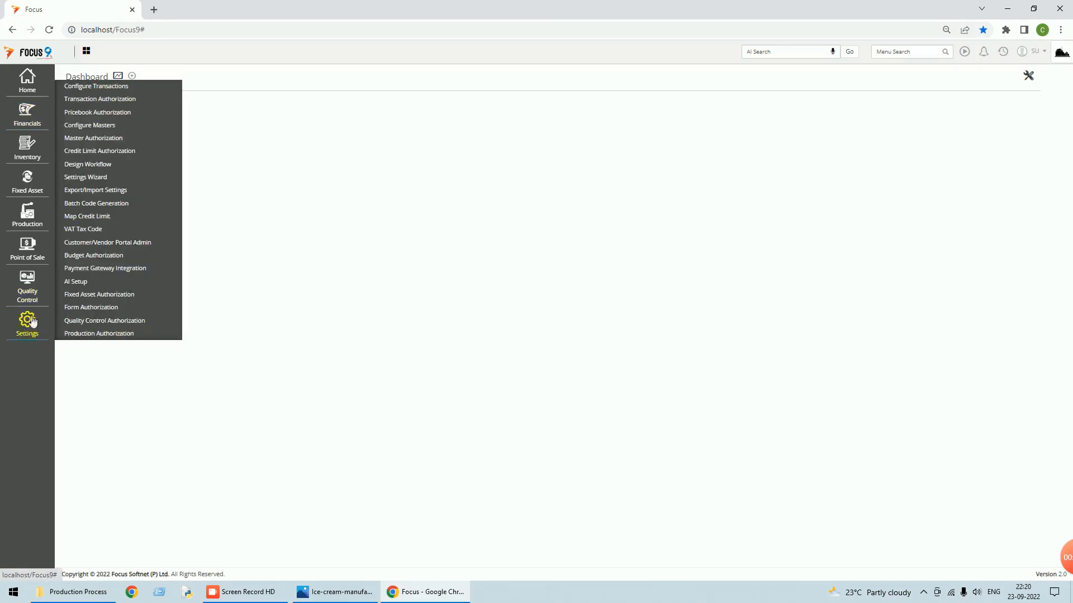
{"action": "left_click", "coordinate": [106, 87]}
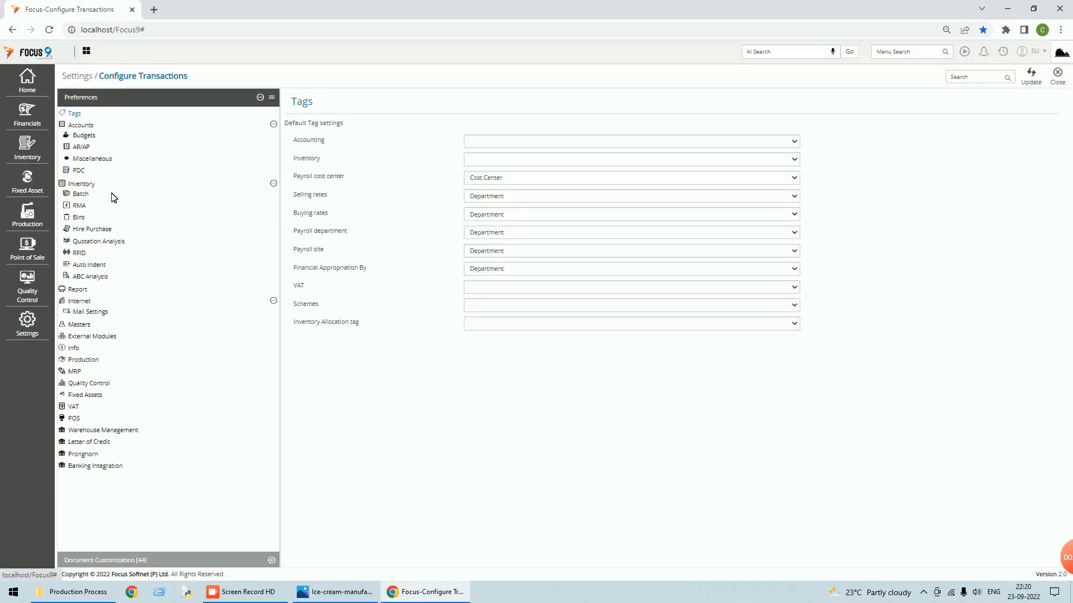
{"action": "left_click", "coordinate": [78, 373]}
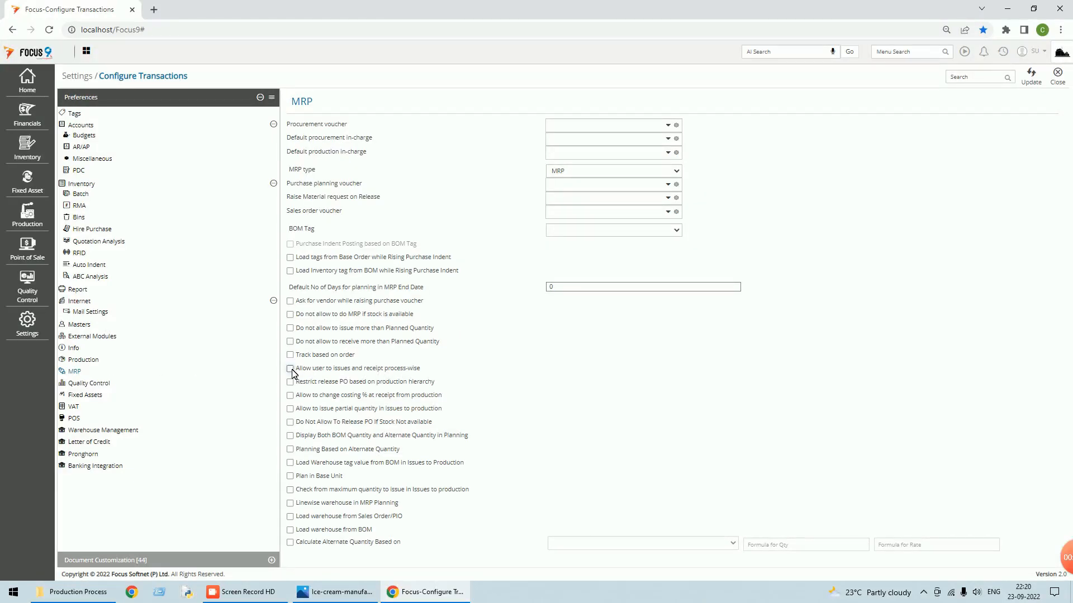
{"action": "left_click", "coordinate": [291, 370]}
{"action": "left_click", "coordinate": [1030, 84]}
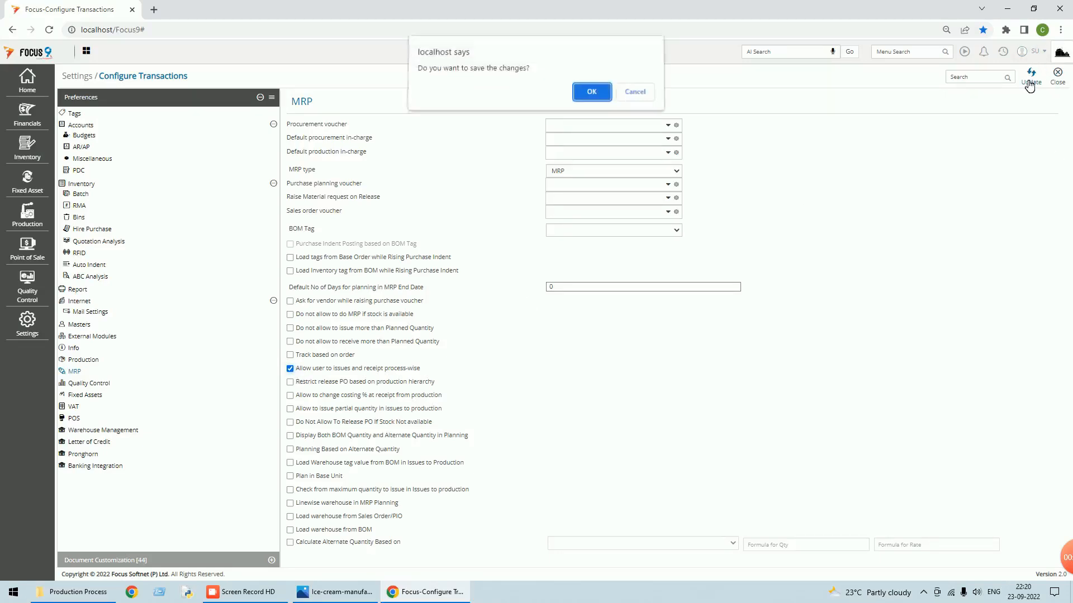
{"action": "left_click", "coordinate": [591, 94]}
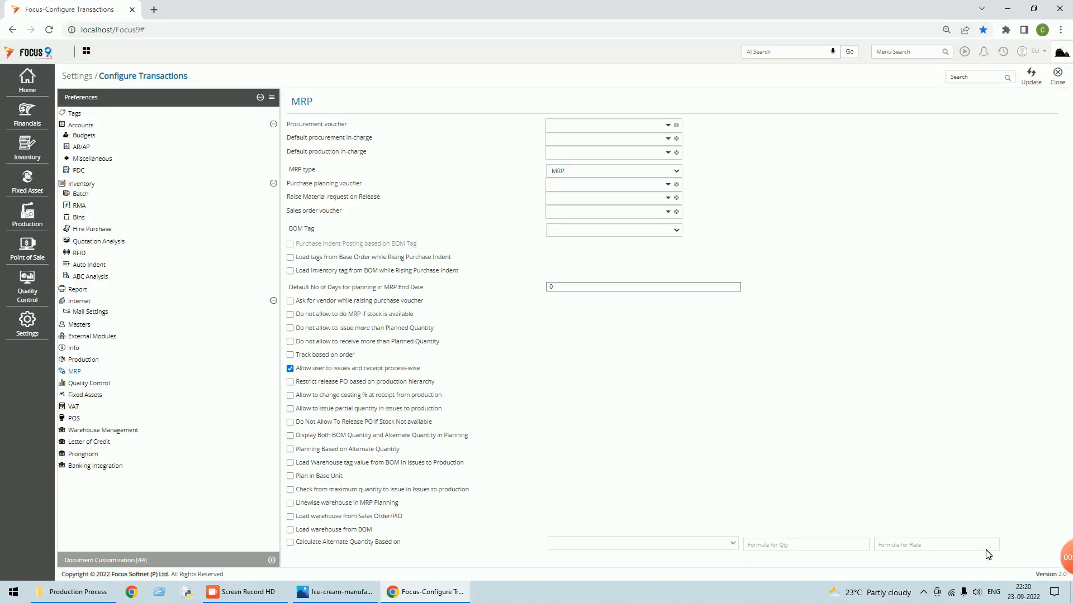
- Log out and sign in to the Basic - Production Module [010] company with the user's credentials
{"action": "left_click", "coordinate": [1059, 78]}
{"action": "left_click", "coordinate": [1041, 55]}
{"action": "left_click", "coordinate": [983, 99]}
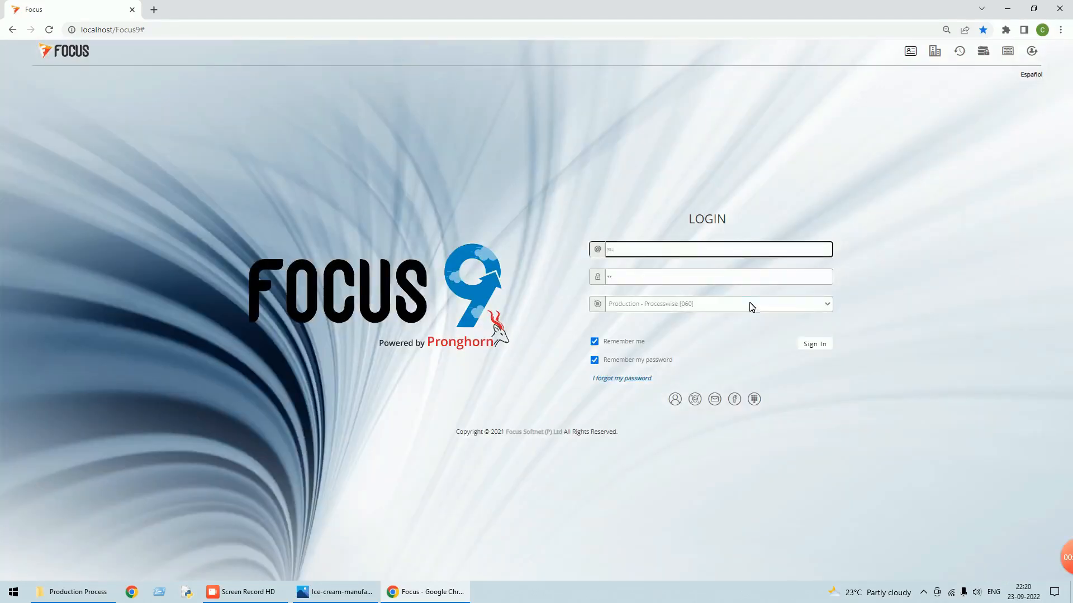
{"action": "left_click", "coordinate": [749, 304]}
{"action": "left_click", "coordinate": [670, 317]}
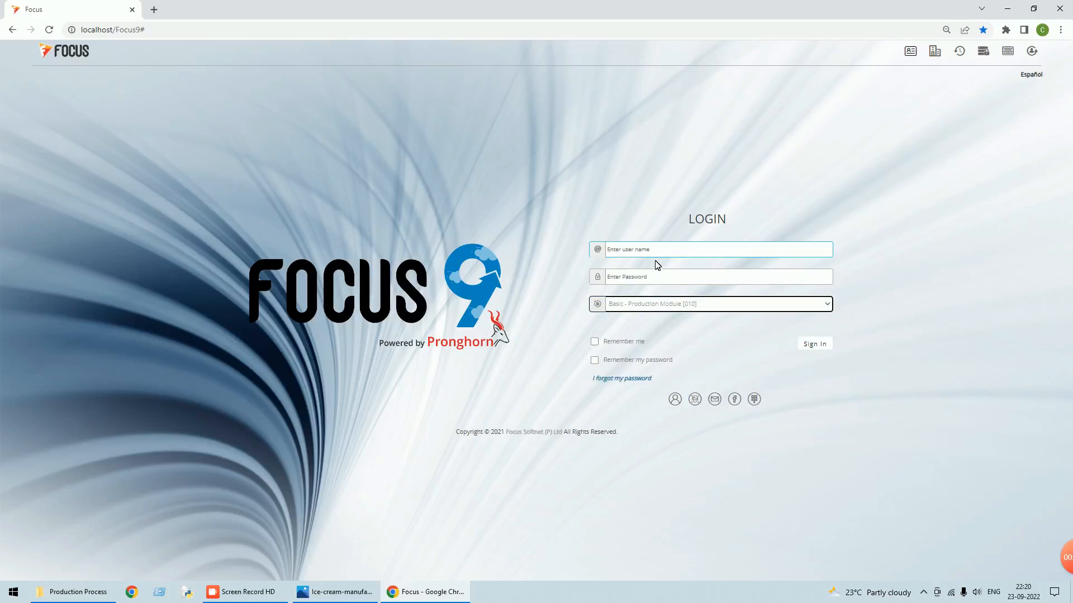
{"action": "type", "text": "su"}
{"action": "key", "text": "Tab"}
{"action": "type", "text": "su"}
{"action": "key", "text": "Return"}
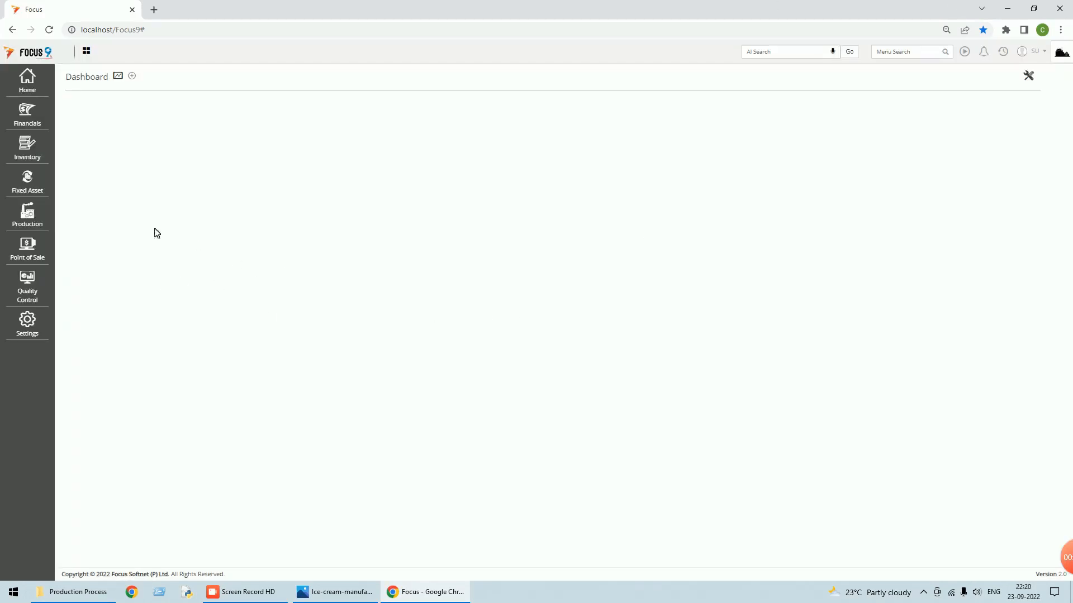
- Review Issues to Production voucher 1, issuing 100 each of R1–R4 from Production Floor
{"action": "left_click", "coordinate": [31, 221]}
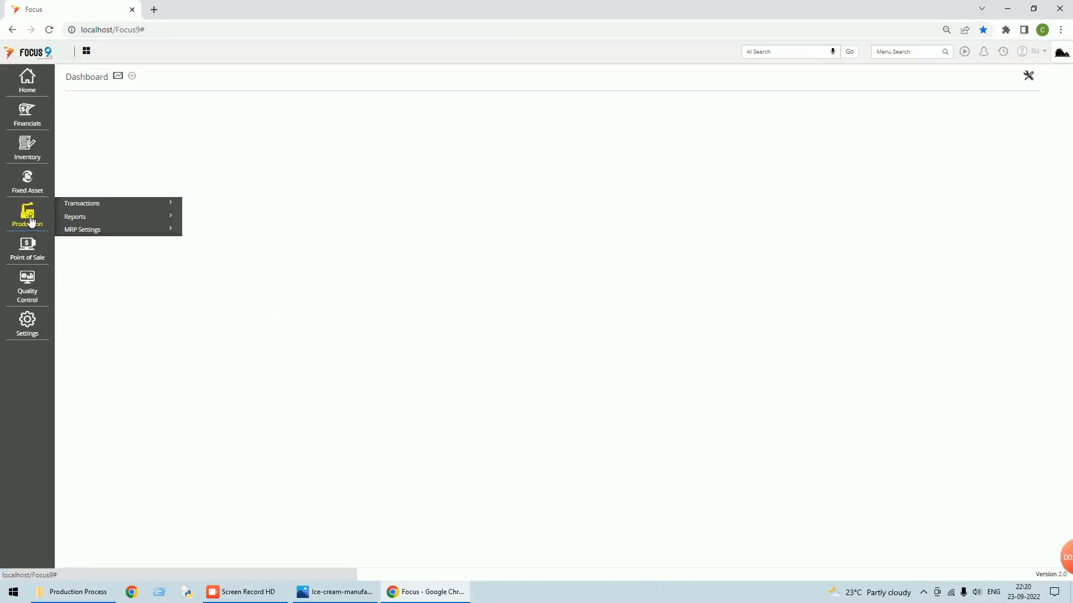
{"action": "left_click", "coordinate": [91, 205]}
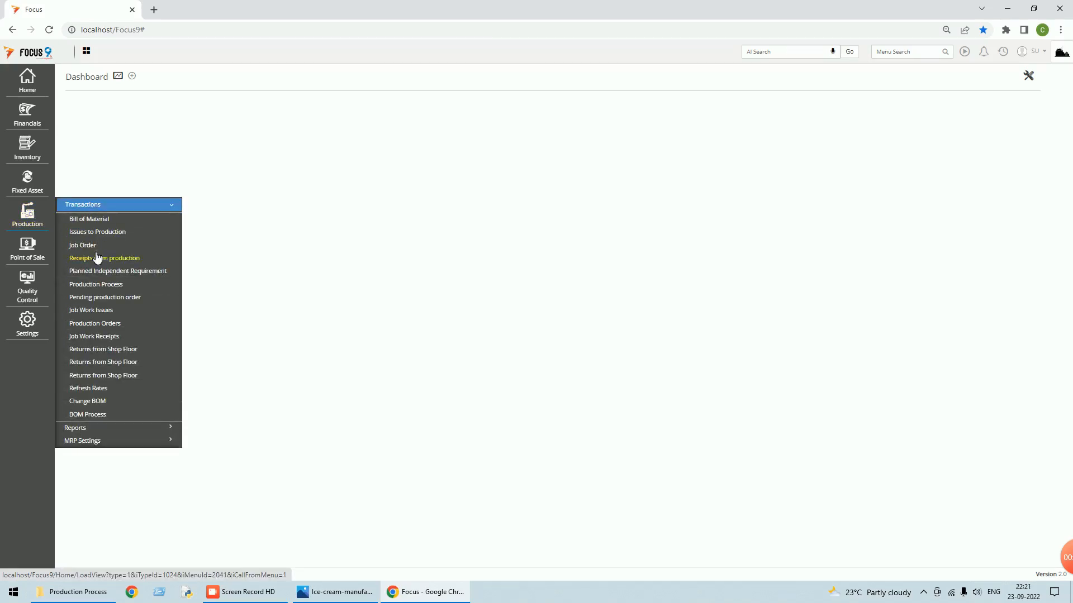
{"action": "left_click", "coordinate": [97, 233]}
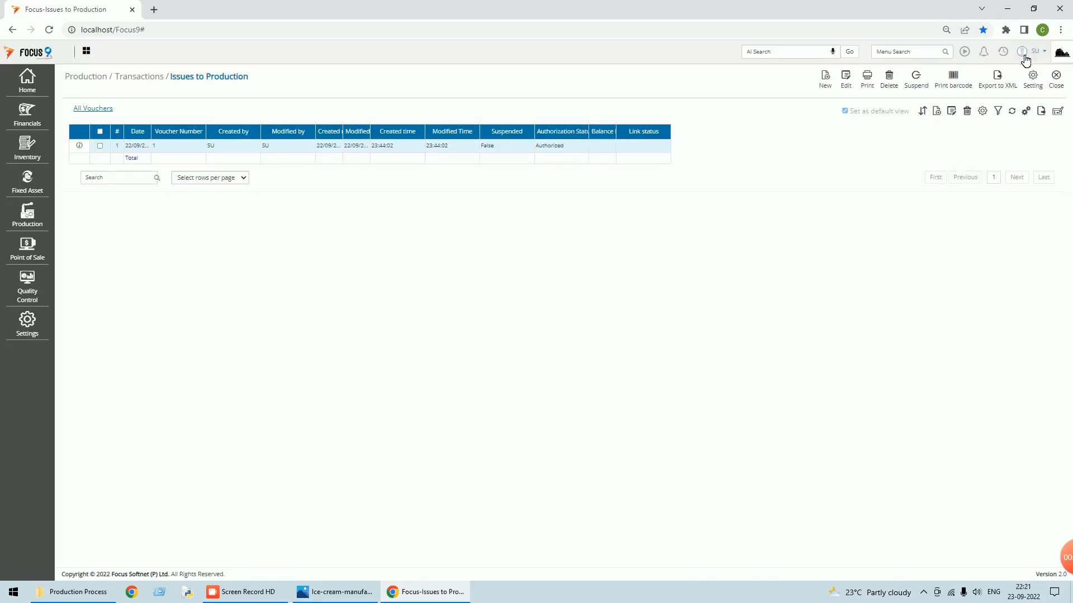
{"action": "double_click", "coordinate": [379, 146]}
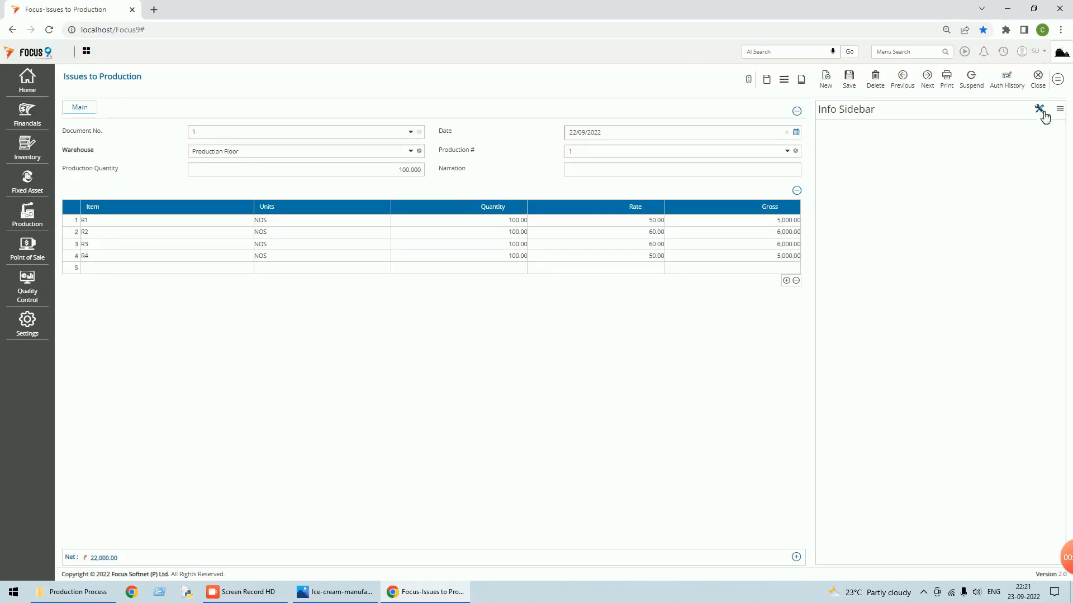
{"action": "left_click", "coordinate": [1061, 85]}
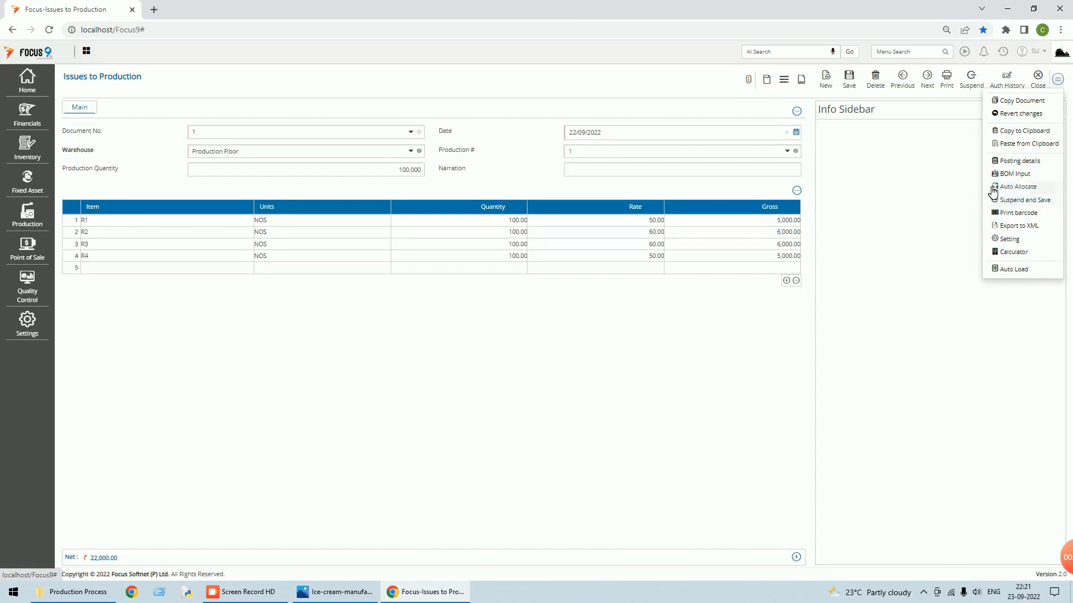
{"action": "left_click", "coordinate": [1038, 78]}
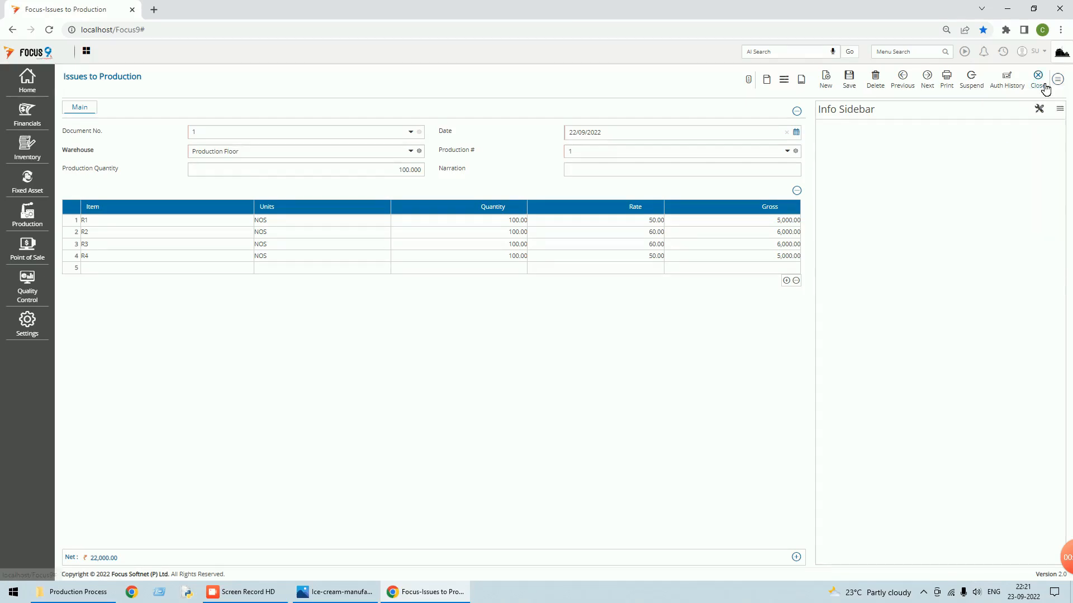
- Tick the process-wise issues and receipts option in this company's MRP preferences, then close the settings
{"action": "left_click", "coordinate": [26, 328]}
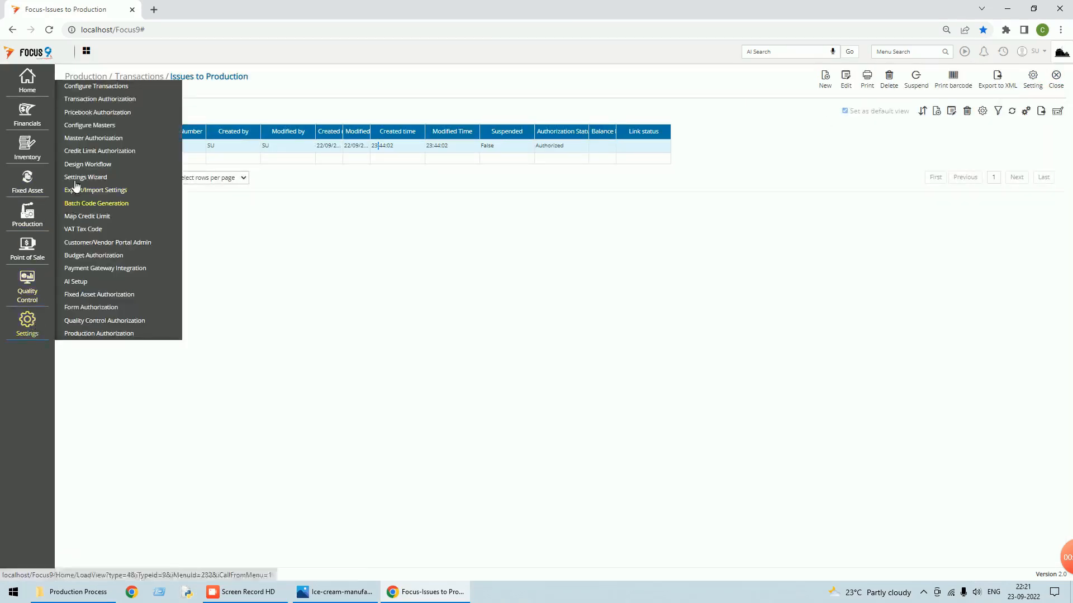
{"action": "left_click", "coordinate": [92, 88]}
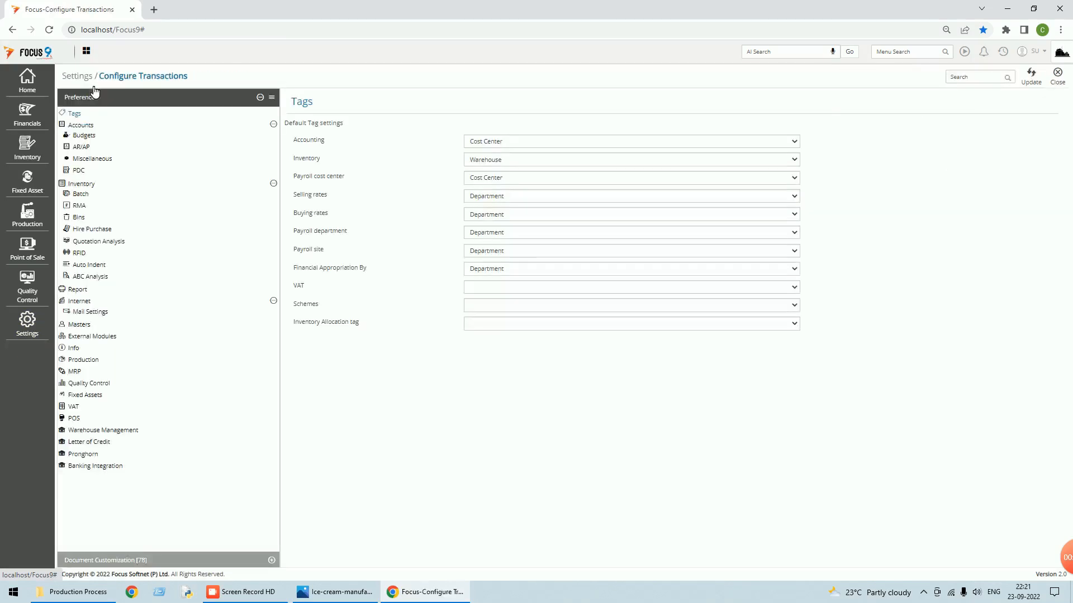
{"action": "left_click", "coordinate": [76, 372]}
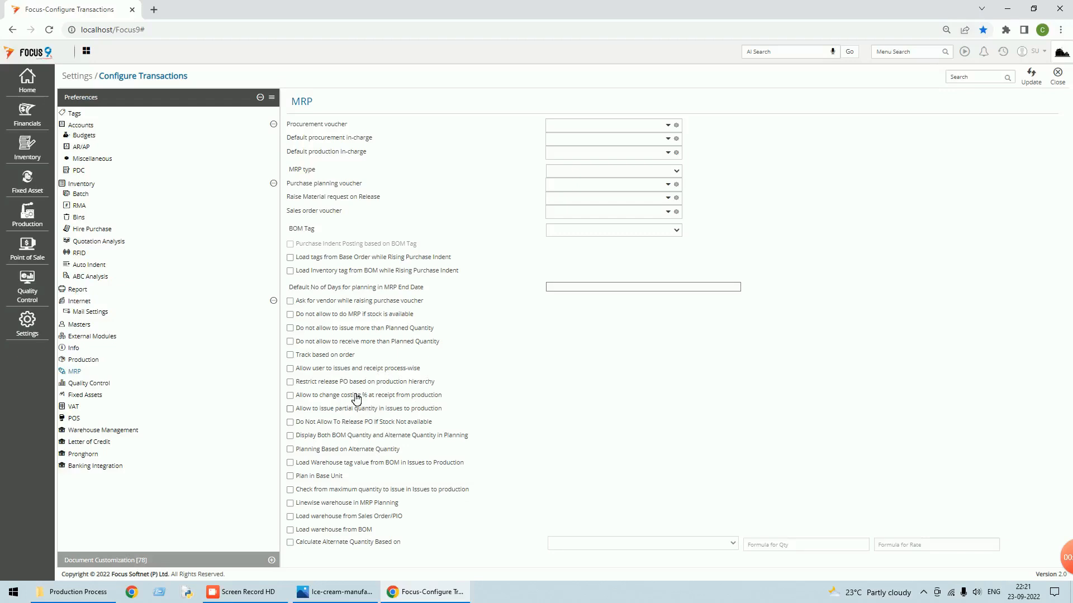
{"action": "left_click", "coordinate": [293, 370]}
{"action": "left_click", "coordinate": [1032, 77]}
{"action": "left_click", "coordinate": [1057, 75]}
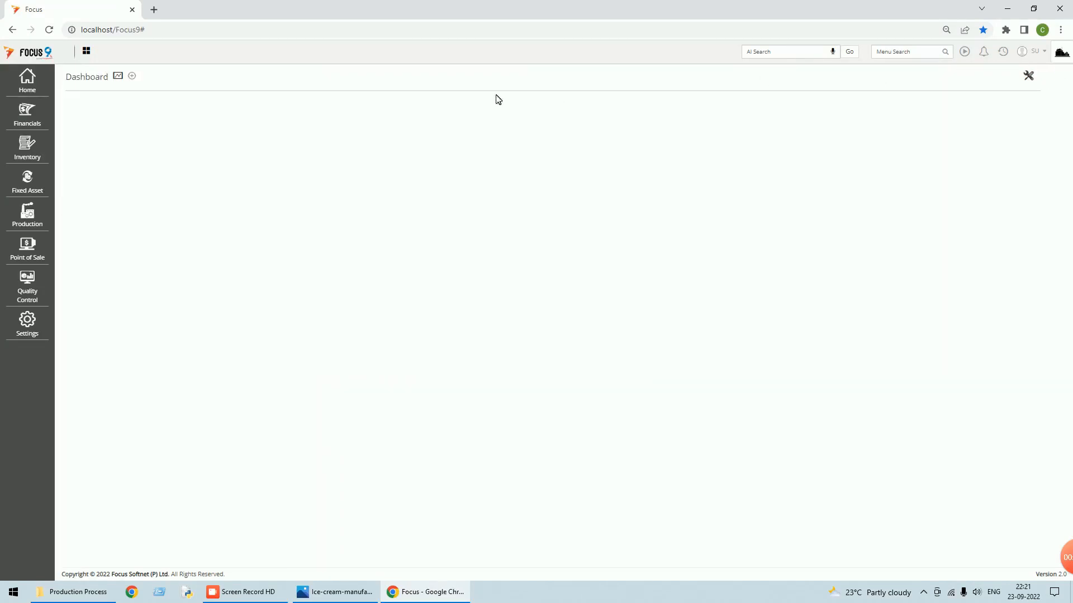
- Open Reindex, tick Full Reindex, then cancel without running it
{"action": "left_click", "coordinate": [30, 87]}
{"action": "left_click", "coordinate": [100, 110]}
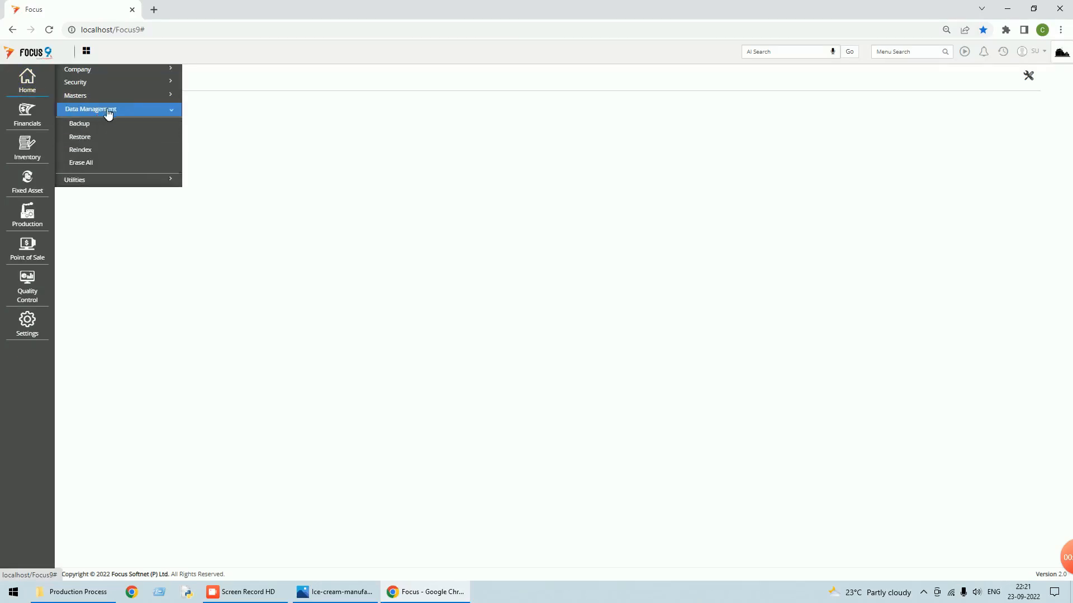
{"action": "left_click", "coordinate": [84, 152]}
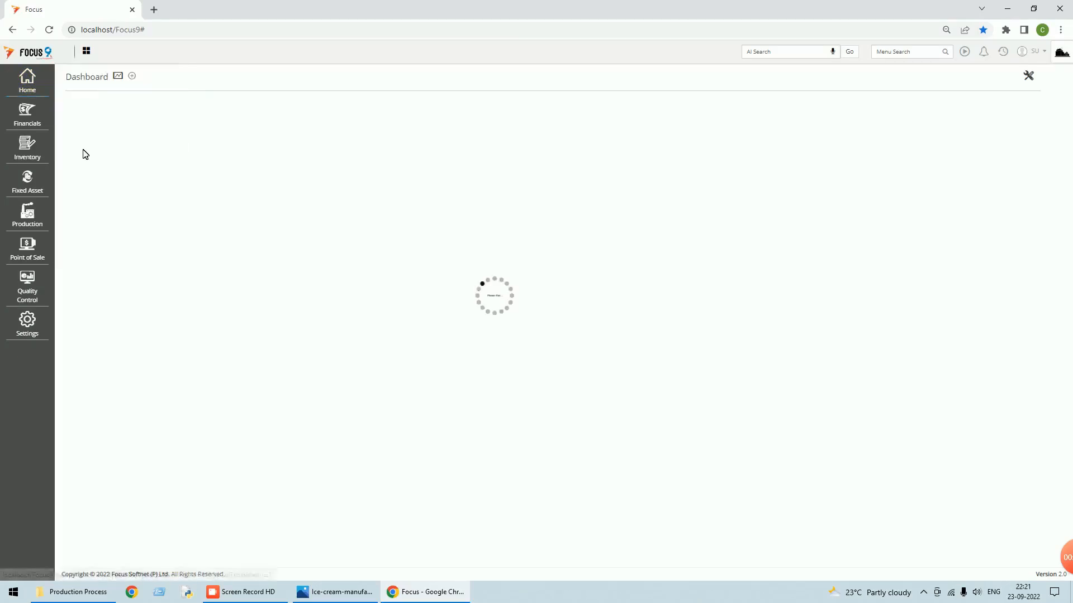
{"action": "left_click", "coordinate": [406, 129]}
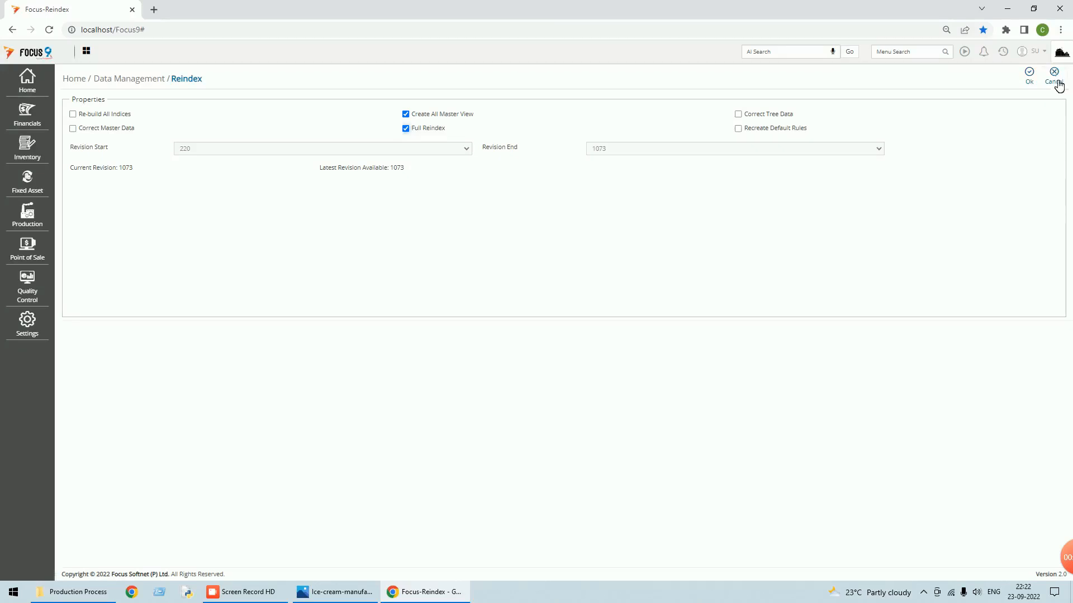
{"action": "left_click", "coordinate": [1055, 83]}
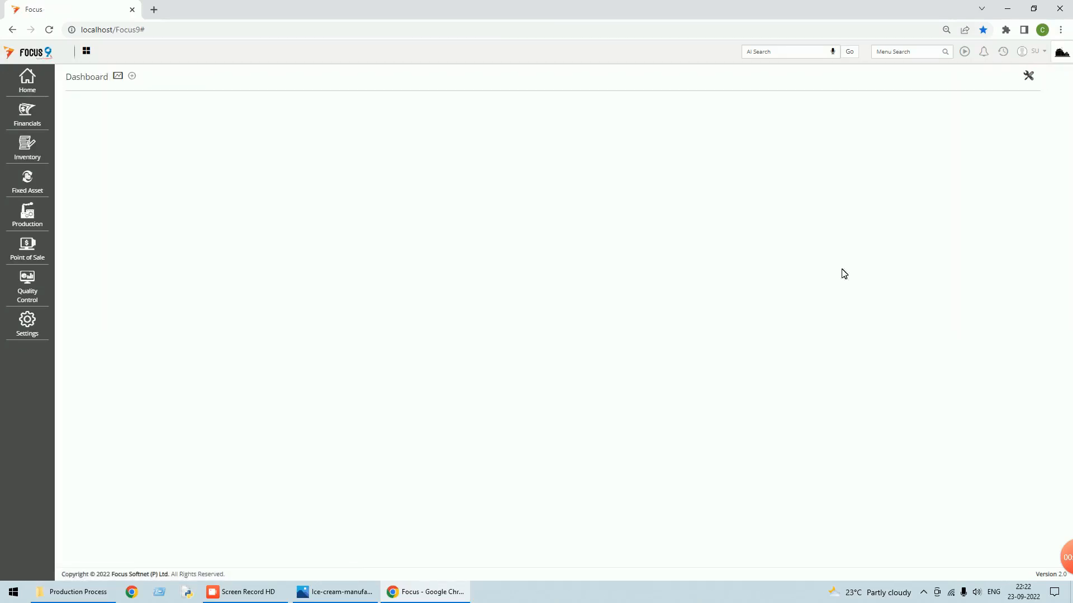
- Log out and sign back in to the Production - Processwise [060] company
{"action": "left_click", "coordinate": [1037, 52]}
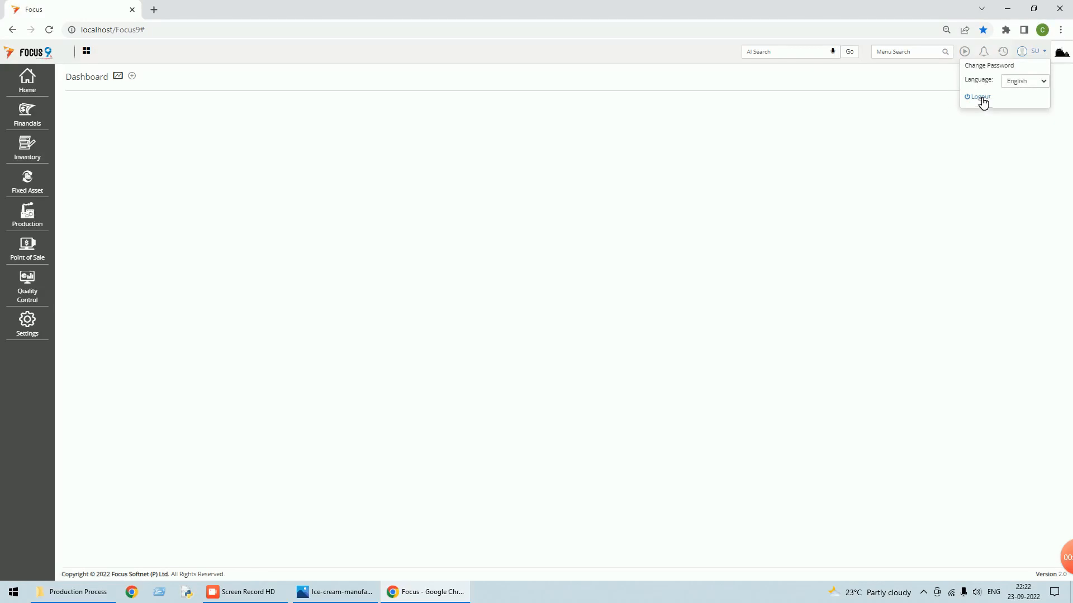
{"action": "left_click", "coordinate": [981, 97]}
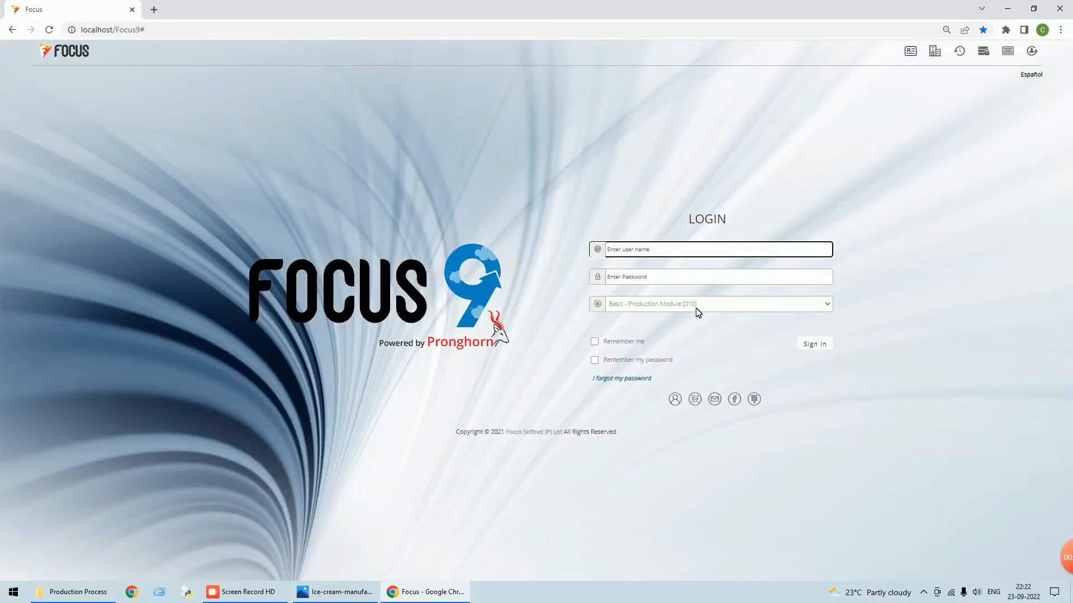
{"action": "left_click", "coordinate": [696, 307]}
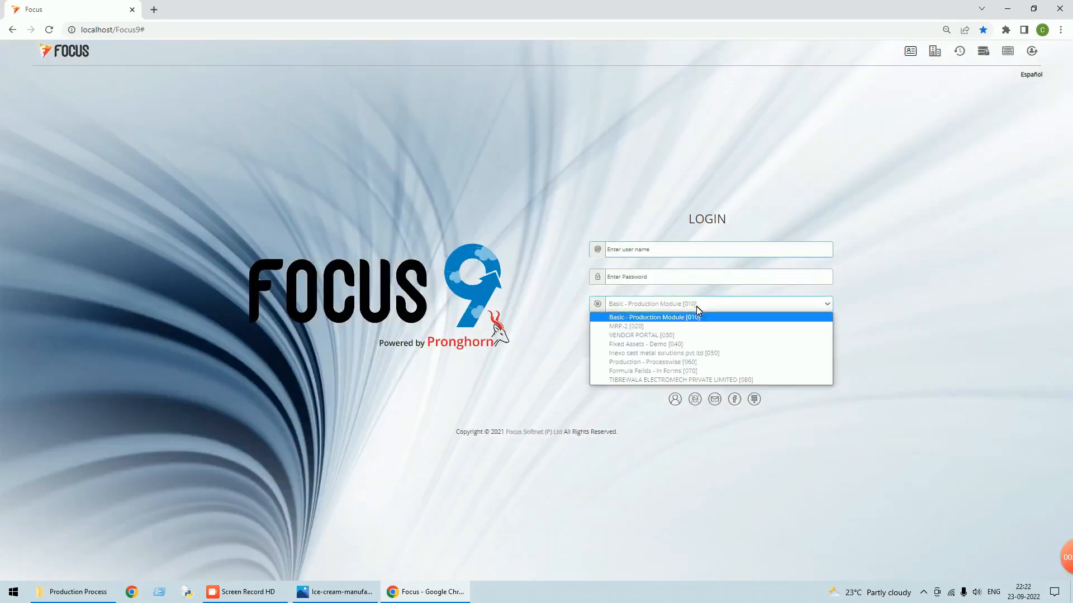
{"action": "left_click", "coordinate": [670, 361]}
{"action": "left_click", "coordinate": [810, 343]}
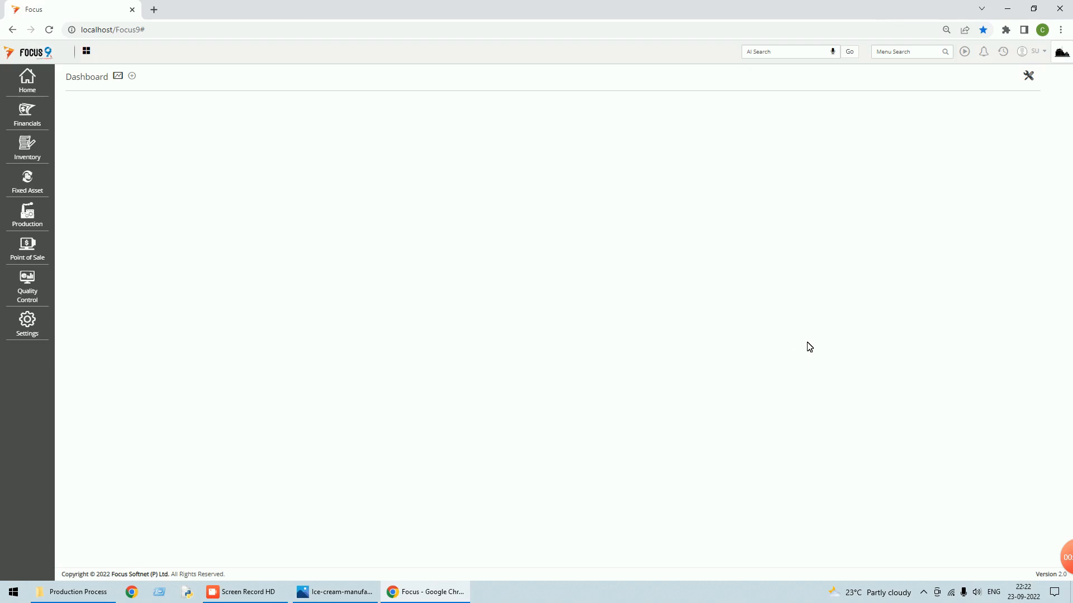
{"action": "left_click", "coordinate": [28, 219]}
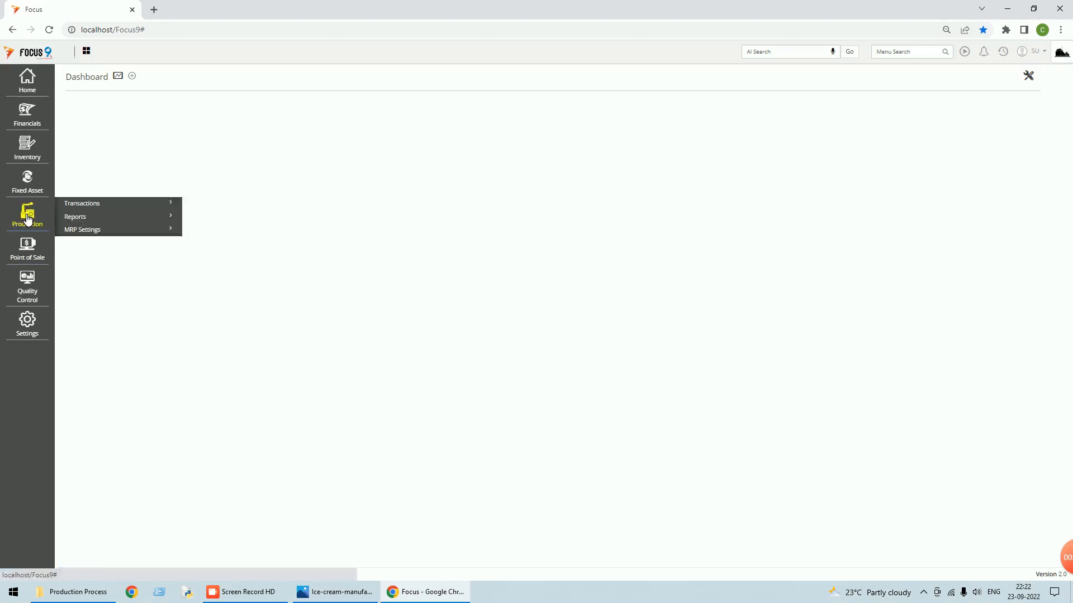
{"action": "left_click", "coordinate": [88, 205]}
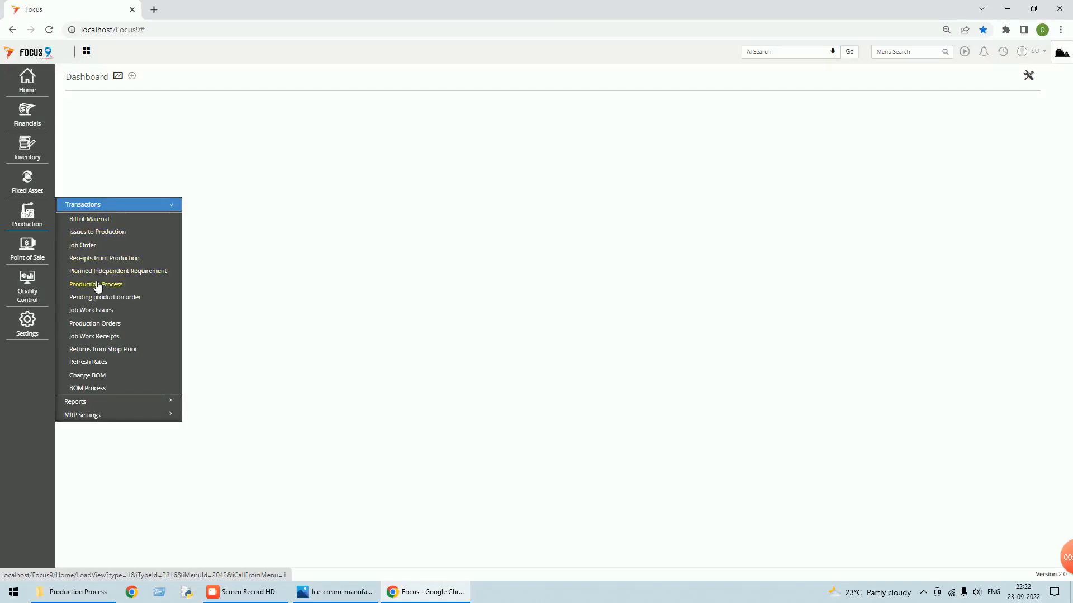
{"action": "left_click", "coordinate": [87, 233]}
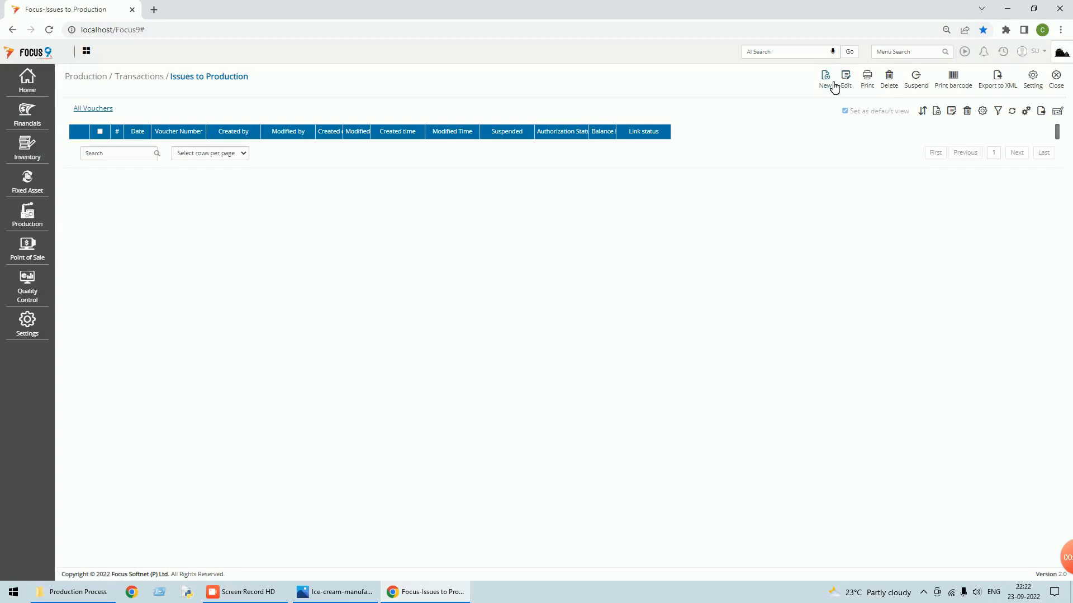
{"action": "left_click", "coordinate": [826, 79]}
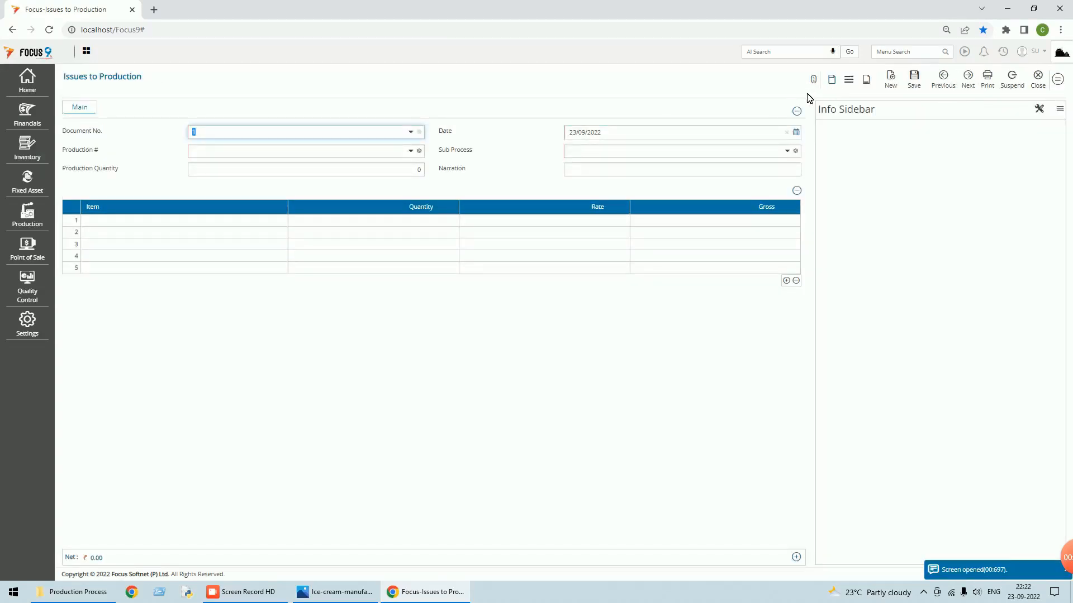
{"action": "left_click", "coordinate": [787, 151]}
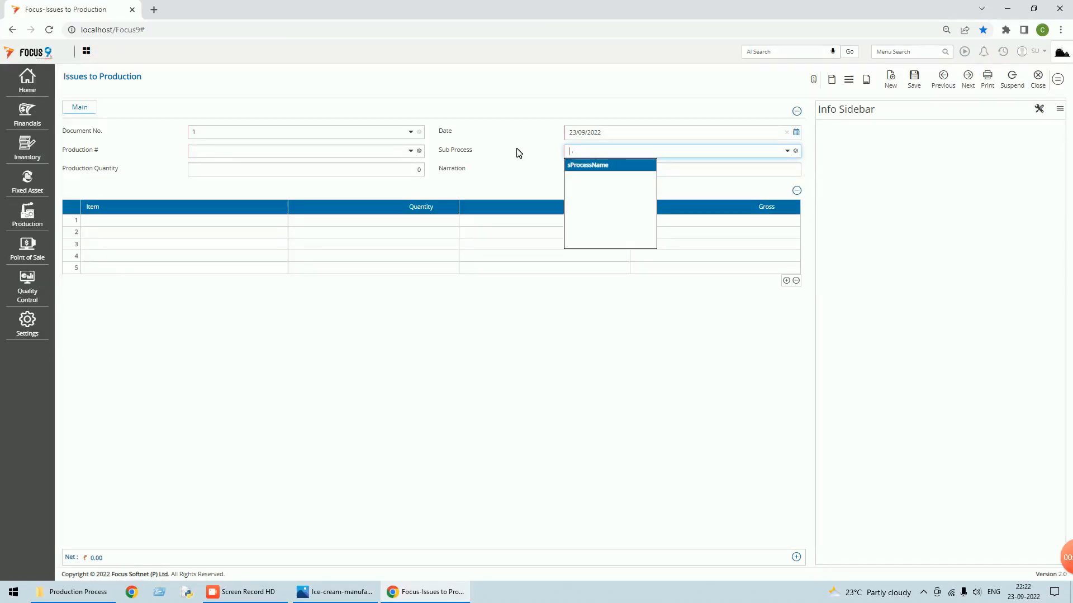
{"action": "left_click", "coordinate": [1040, 79]}
{"action": "left_click", "coordinate": [1057, 81]}
{"action": "left_click", "coordinate": [877, 51]}
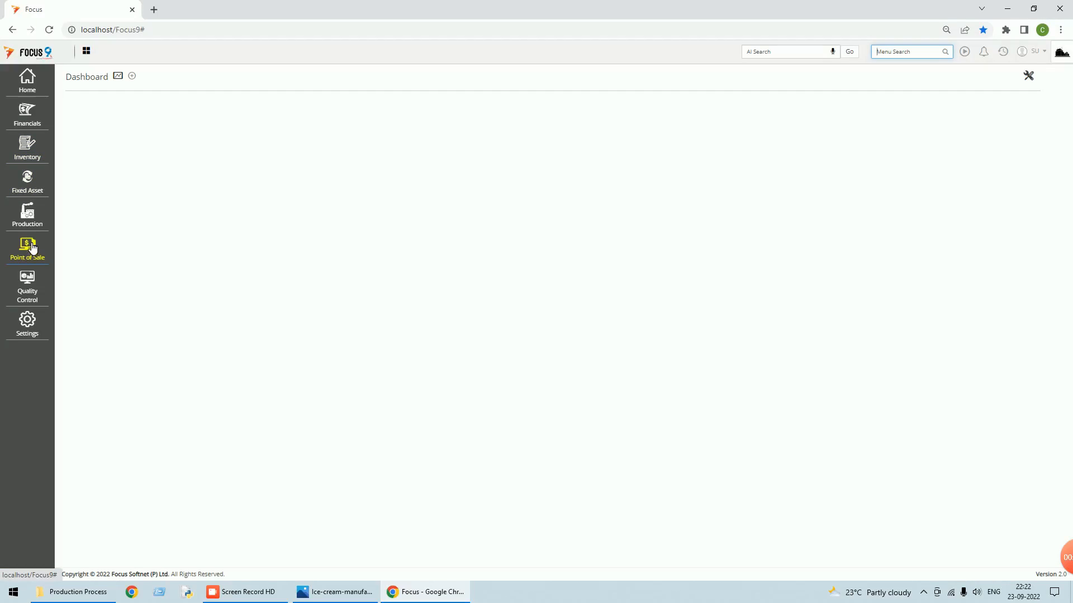
{"action": "left_click", "coordinate": [33, 219]}
{"action": "left_click", "coordinate": [89, 205]}
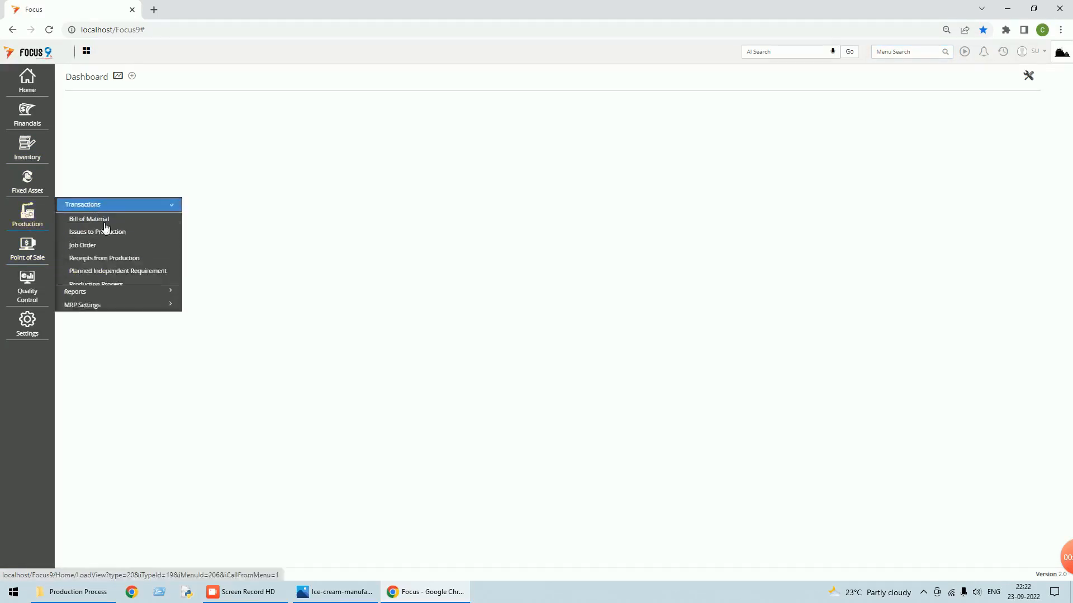
{"action": "left_click", "coordinate": [106, 258]}
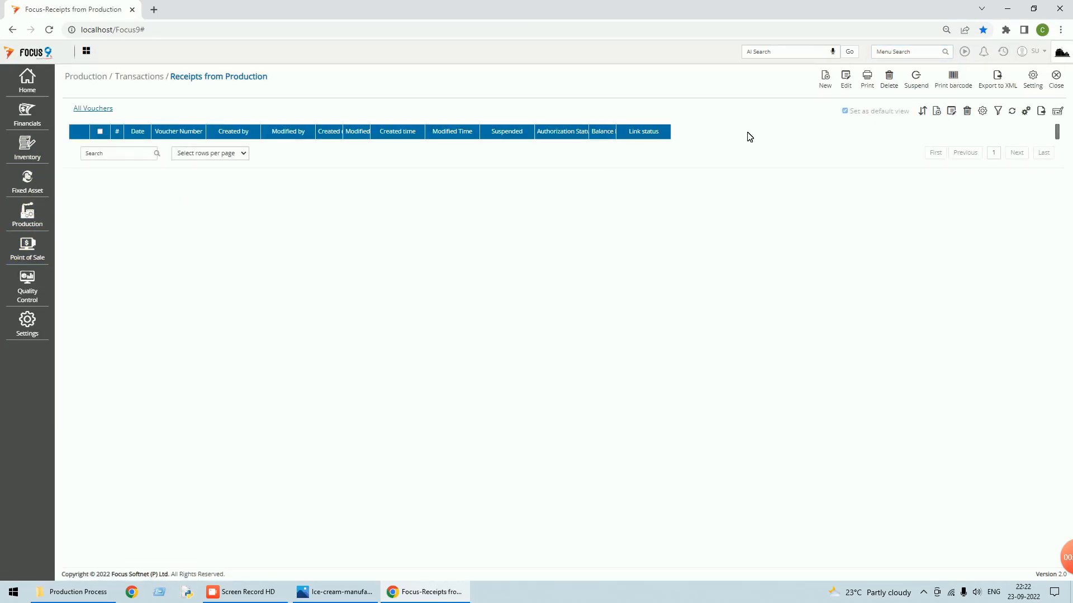
{"action": "left_click", "coordinate": [825, 83]}
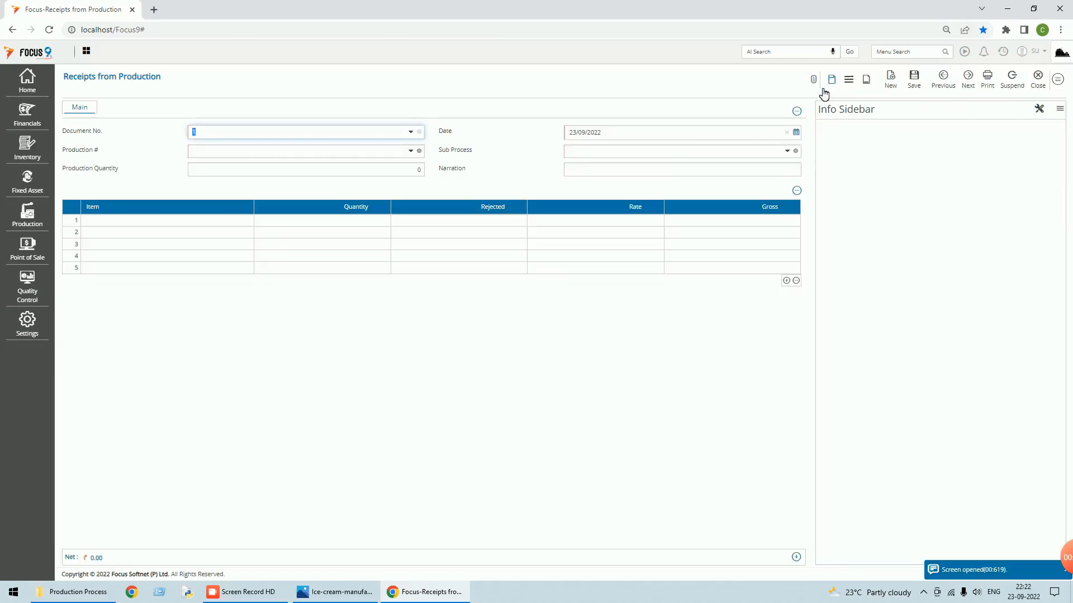
{"action": "left_click", "coordinate": [560, 158]}
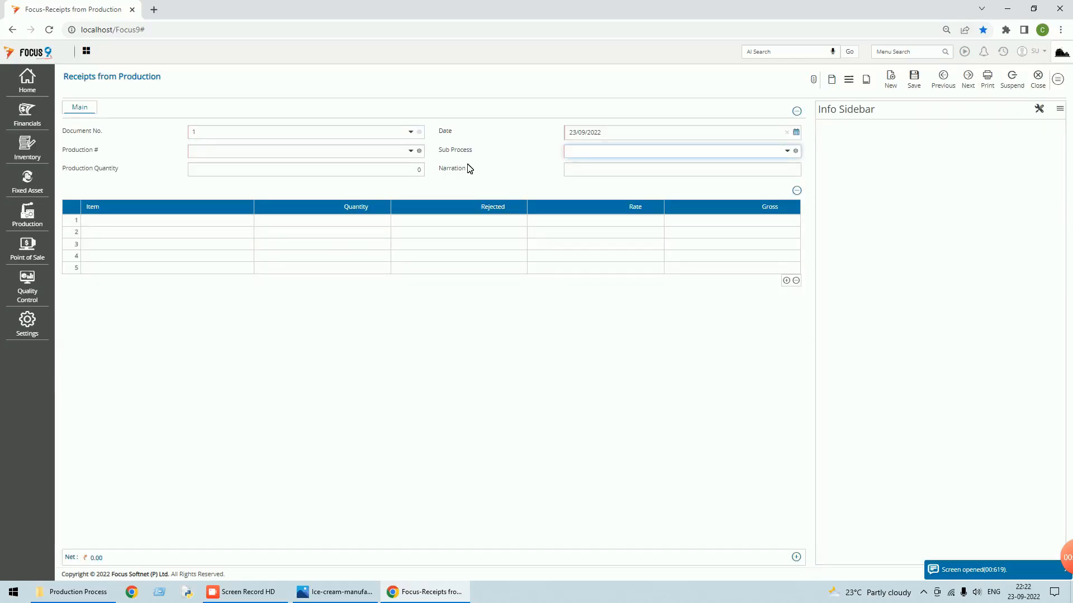
{"action": "left_click", "coordinate": [787, 151]}
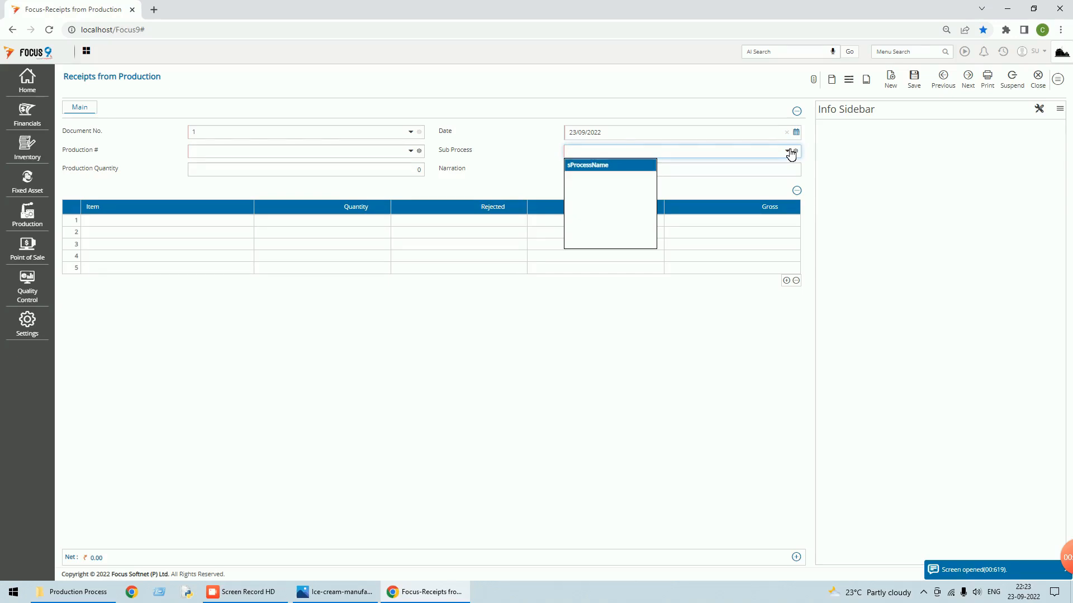
{"action": "left_click", "coordinate": [1041, 89]}
{"action": "left_click", "coordinate": [1041, 89]}
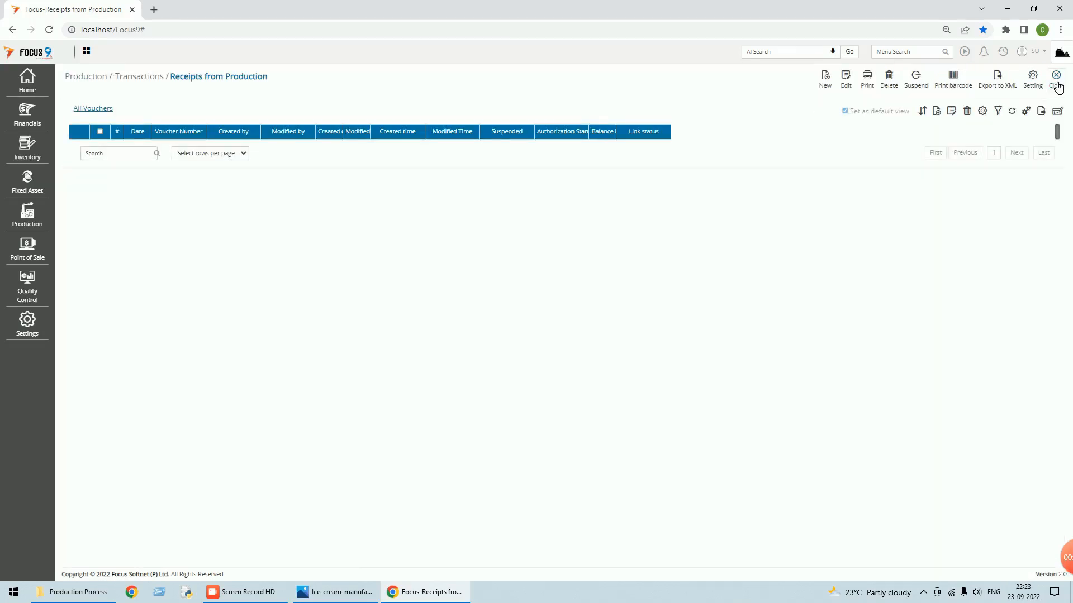
{"action": "left_click", "coordinate": [1055, 87]}
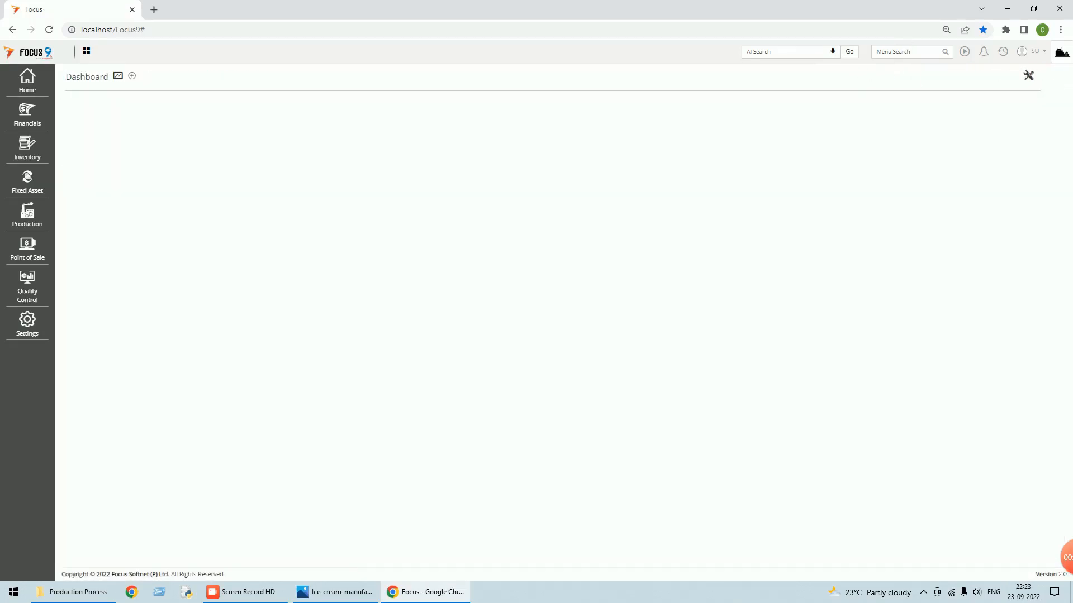
{"action": "left_click", "coordinate": [906, 52]}
{"action": "type", "text": "proce"}
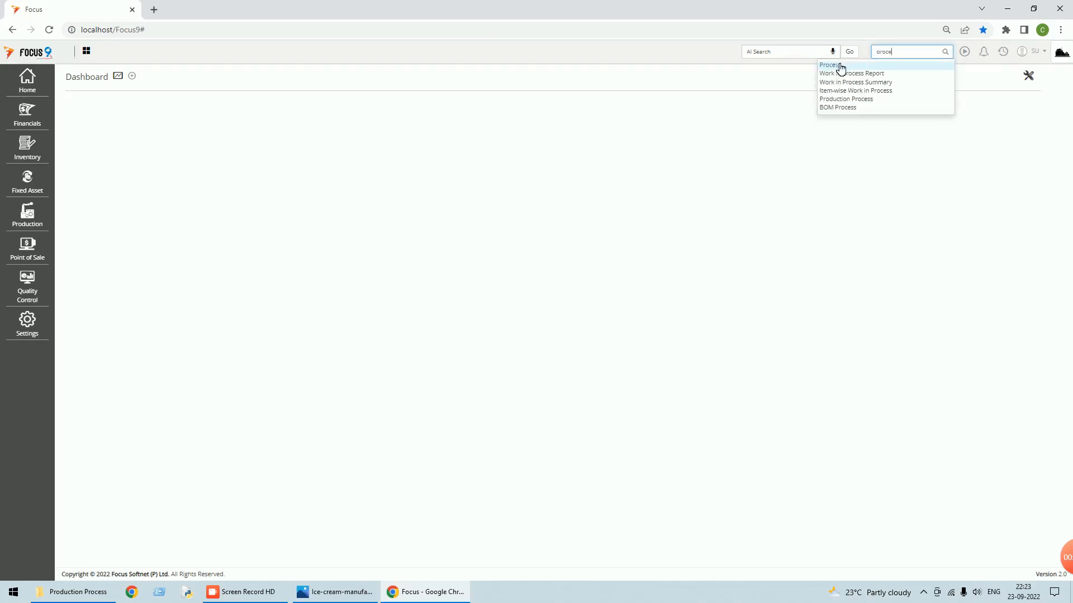
{"action": "left_click", "coordinate": [838, 67]}
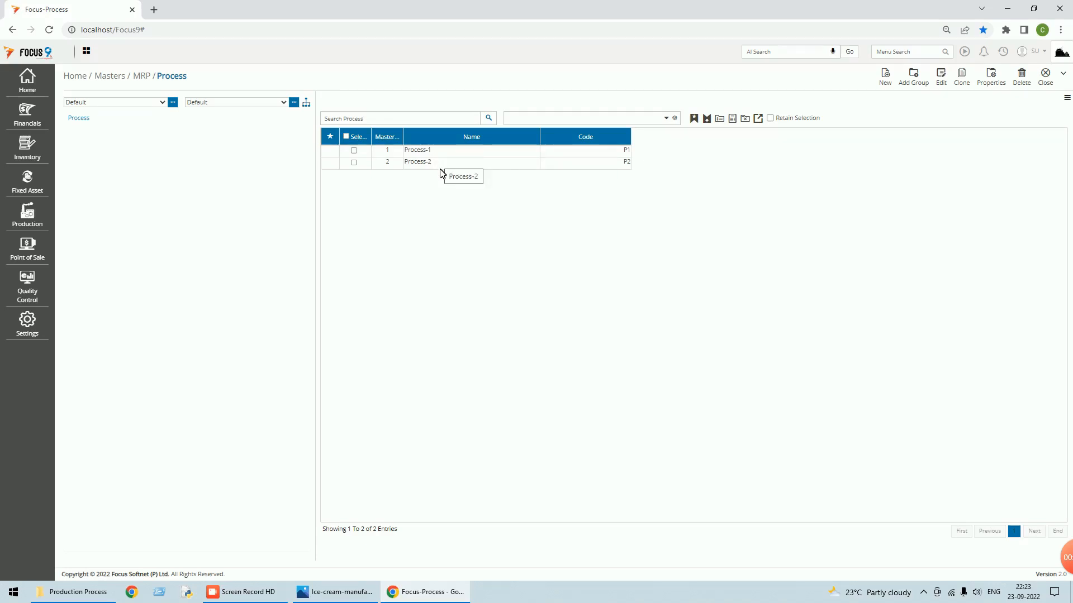
{"action": "left_click", "coordinate": [1045, 74]}
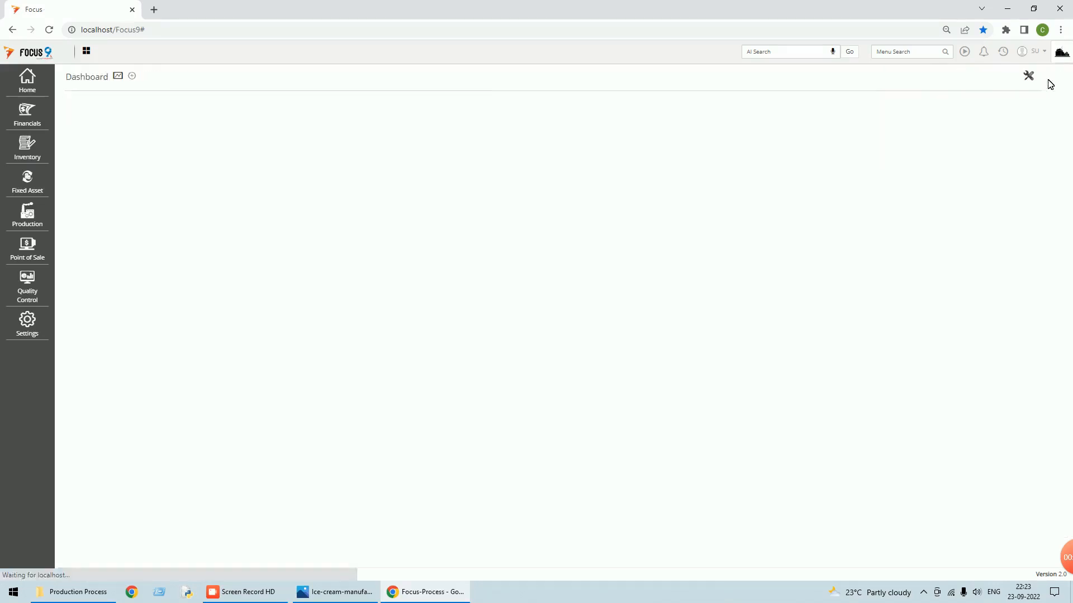
{"action": "left_click", "coordinate": [900, 53]}
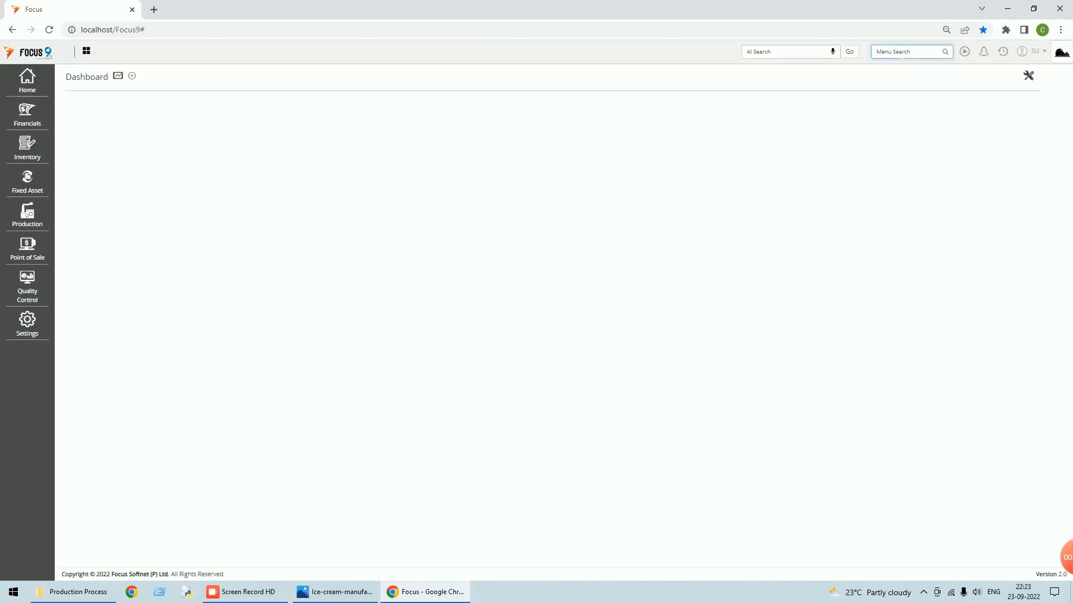
{"action": "type", "text": "bom pro"}
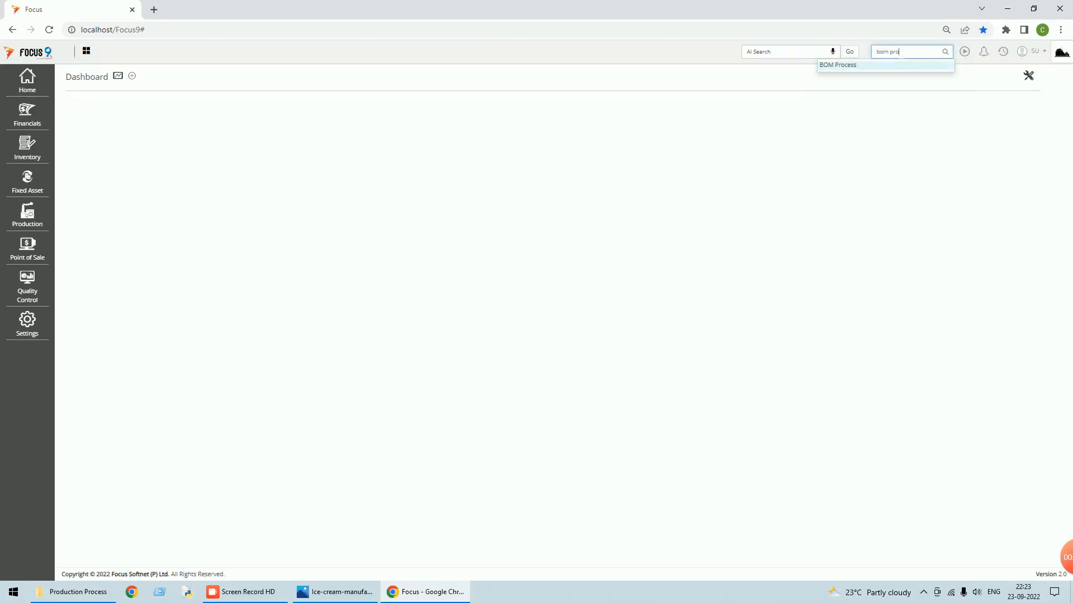
{"action": "left_click", "coordinate": [850, 66]}
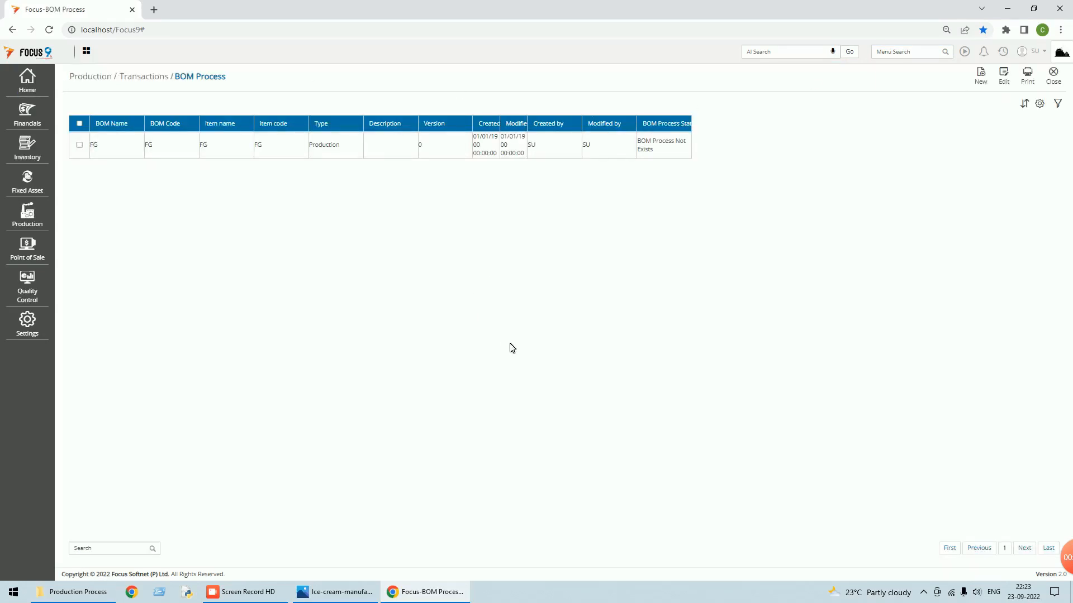
{"action": "left_click", "coordinate": [1054, 75]}
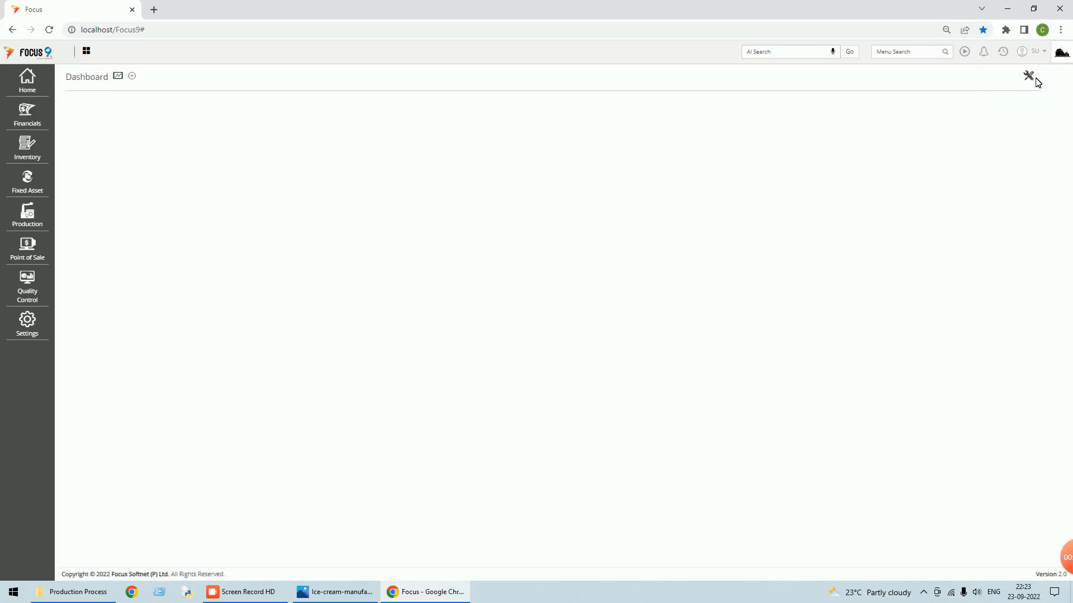
- Open the FG Bill of Material, check inputs R1, R2, R3 at 1 each and output FG, then close it
{"action": "left_click", "coordinate": [876, 52]}
{"action": "type", "text": "b"}
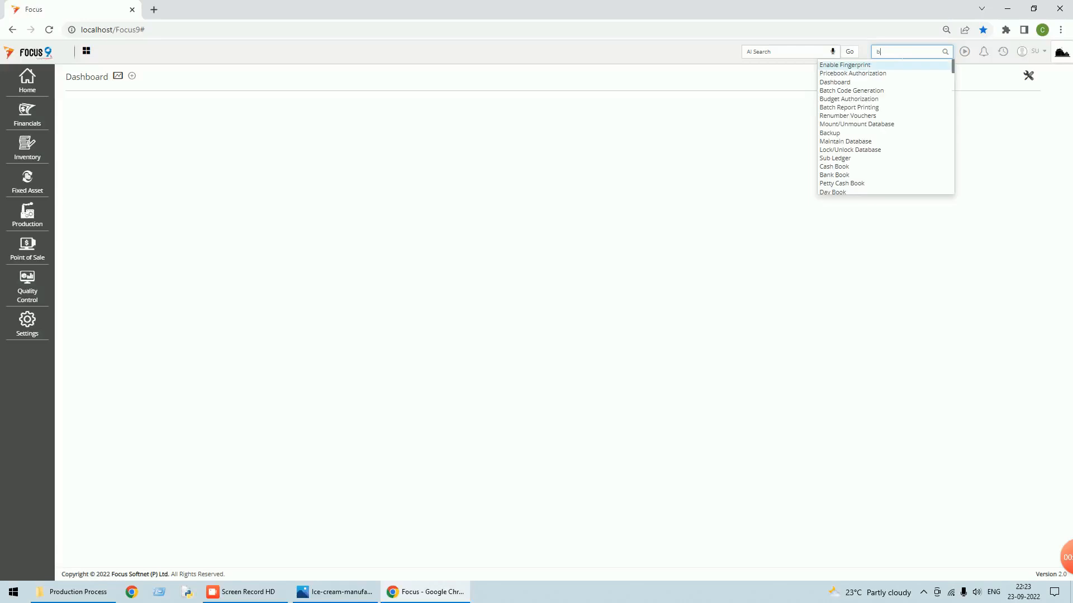
{"action": "type", "text": "ill of"}
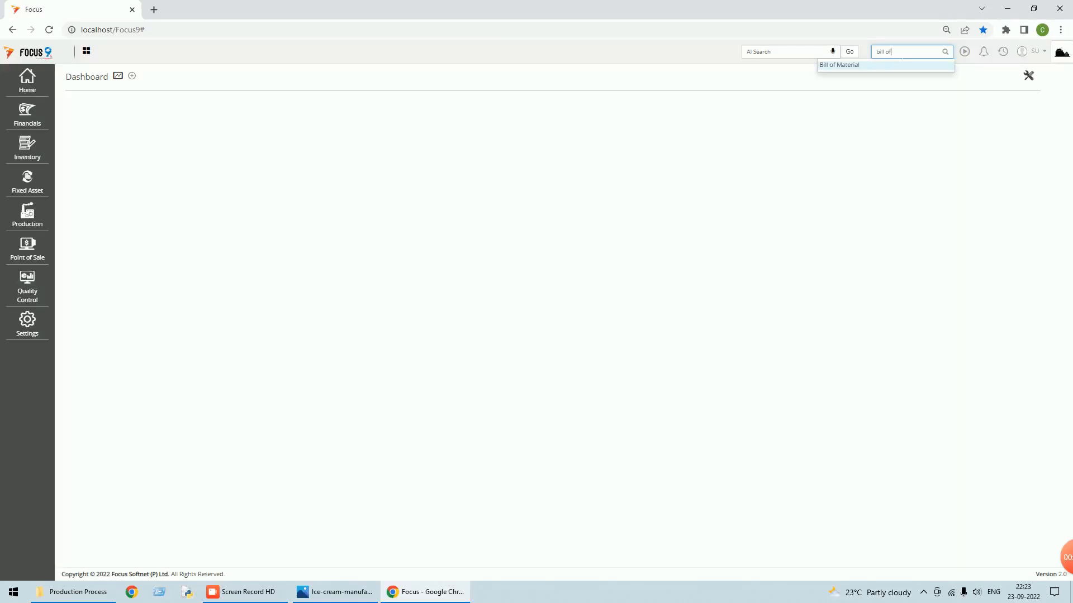
{"action": "left_click", "coordinate": [847, 66]}
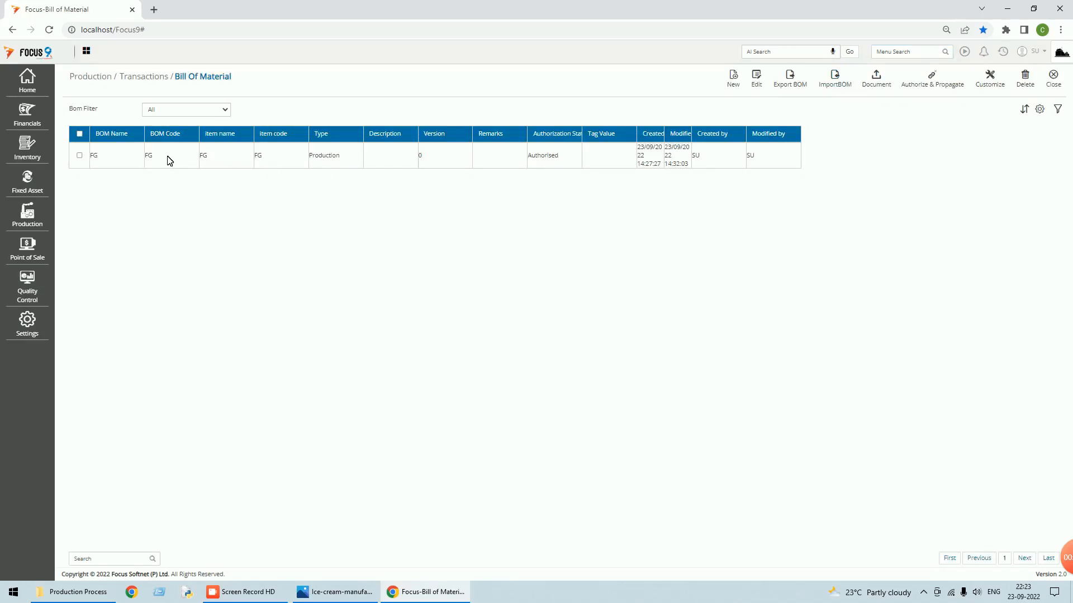
{"action": "double_click", "coordinate": [70, 157]}
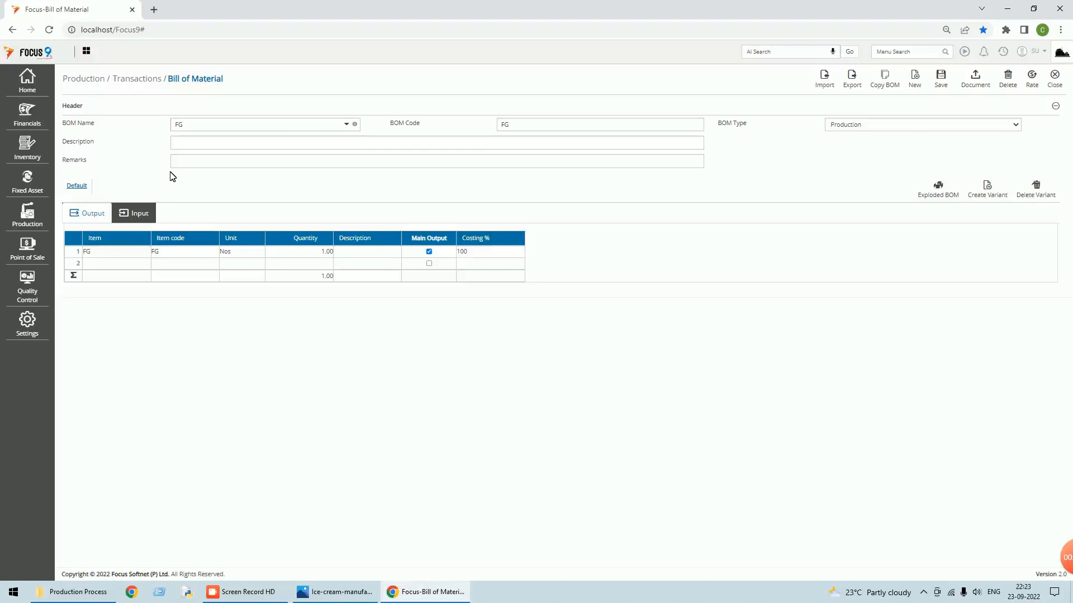
{"action": "left_click", "coordinate": [149, 215]}
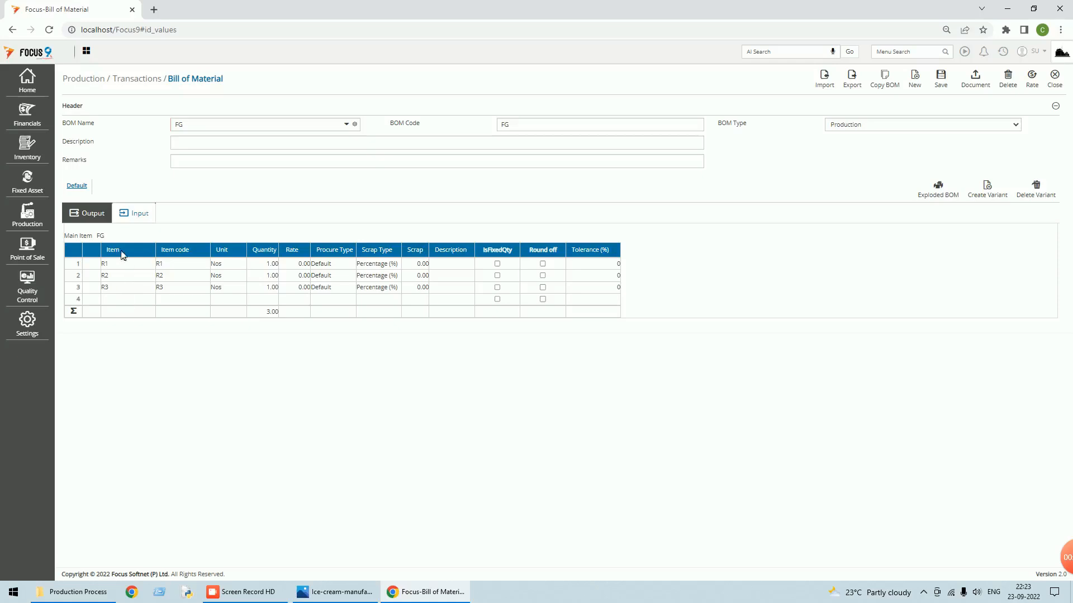
{"action": "left_click", "coordinate": [87, 219]}
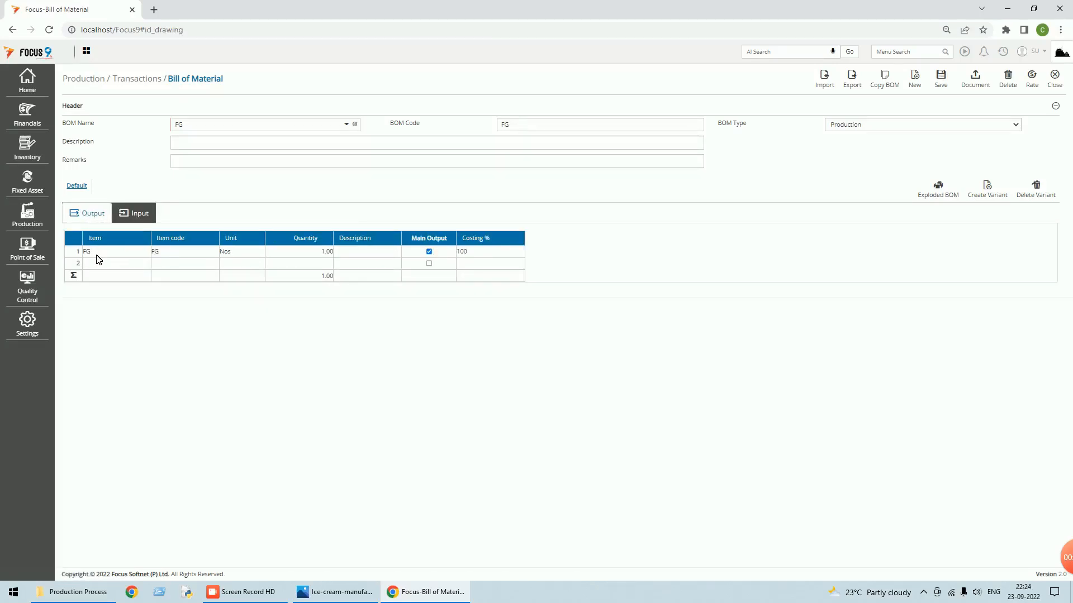
{"action": "left_click", "coordinate": [138, 216]}
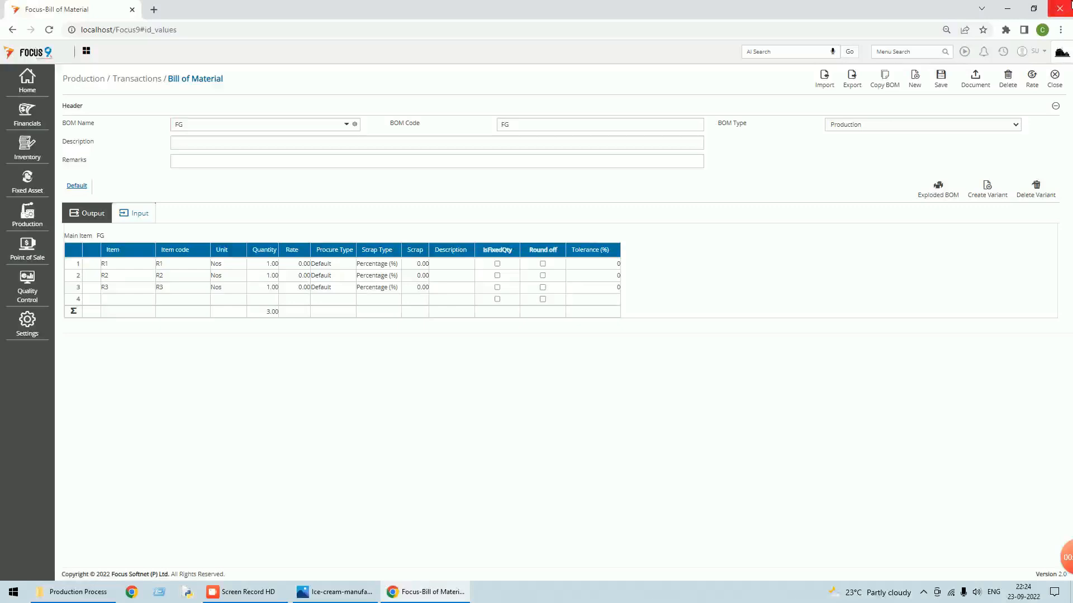
{"action": "left_click", "coordinate": [1060, 87]}
{"action": "left_click", "coordinate": [1059, 88]}
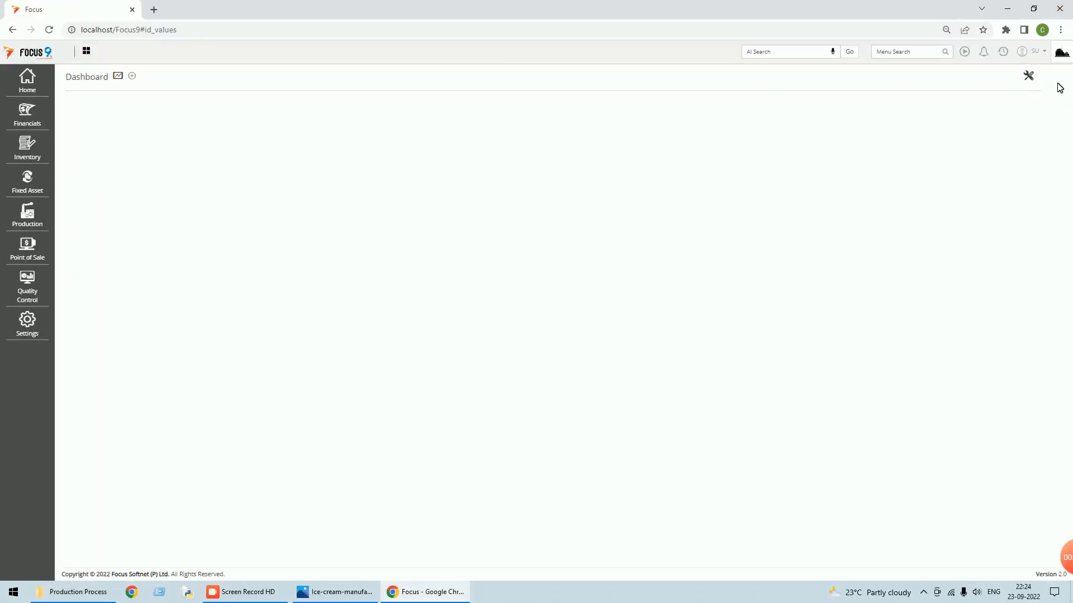
- Open FG's row in the Production > Transactions > BOM Process list
{"action": "left_click", "coordinate": [904, 51]}
{"action": "type", "text": "b"}
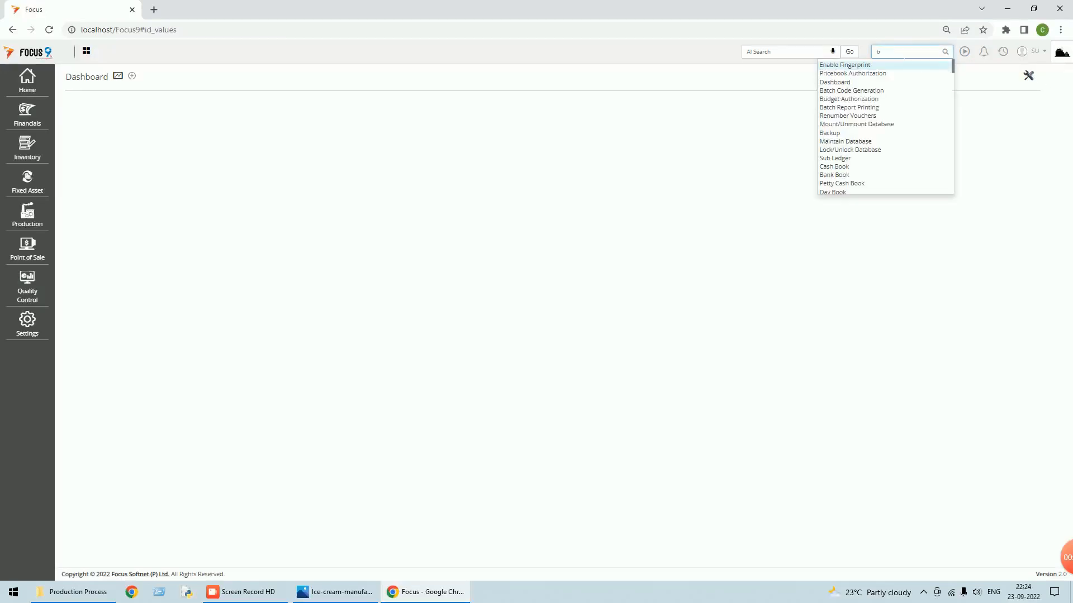
{"action": "type", "text": "om"}
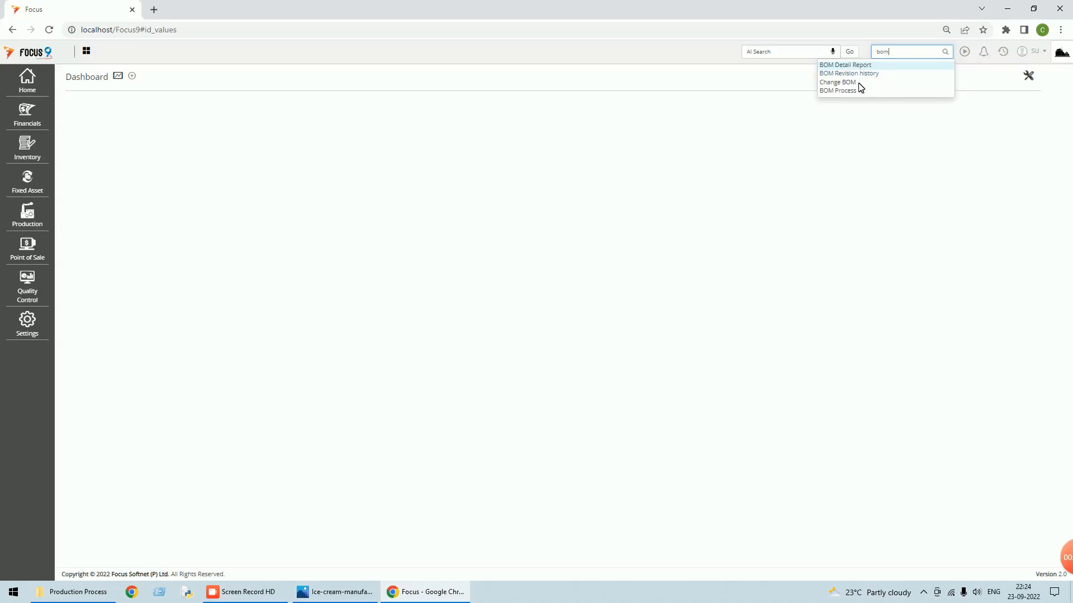
{"action": "left_click", "coordinate": [850, 90]}
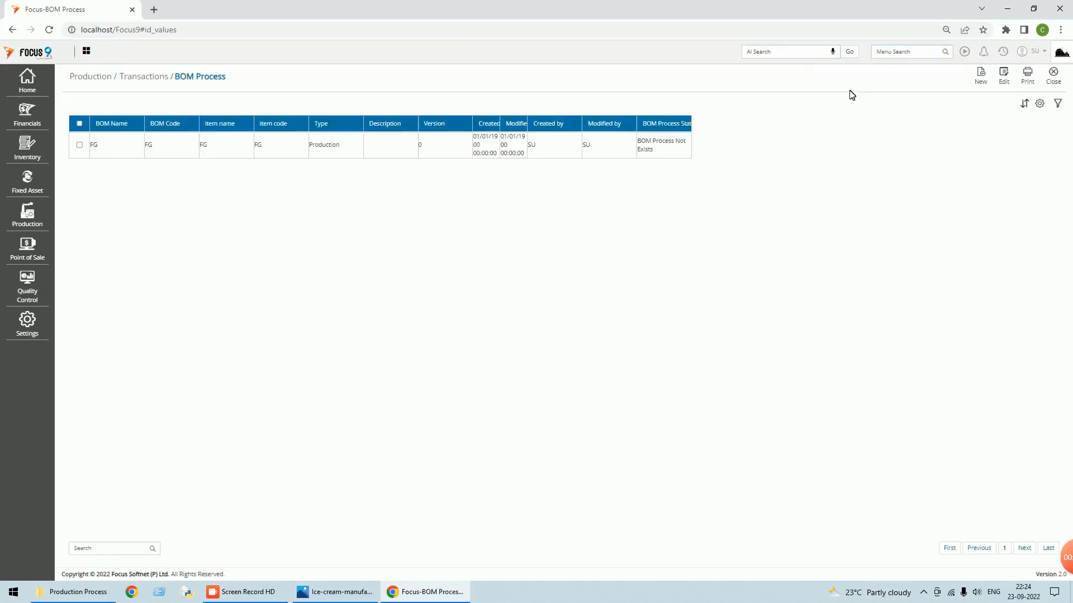
{"action": "left_click", "coordinate": [1053, 75]}
{"action": "left_click", "coordinate": [28, 220]}
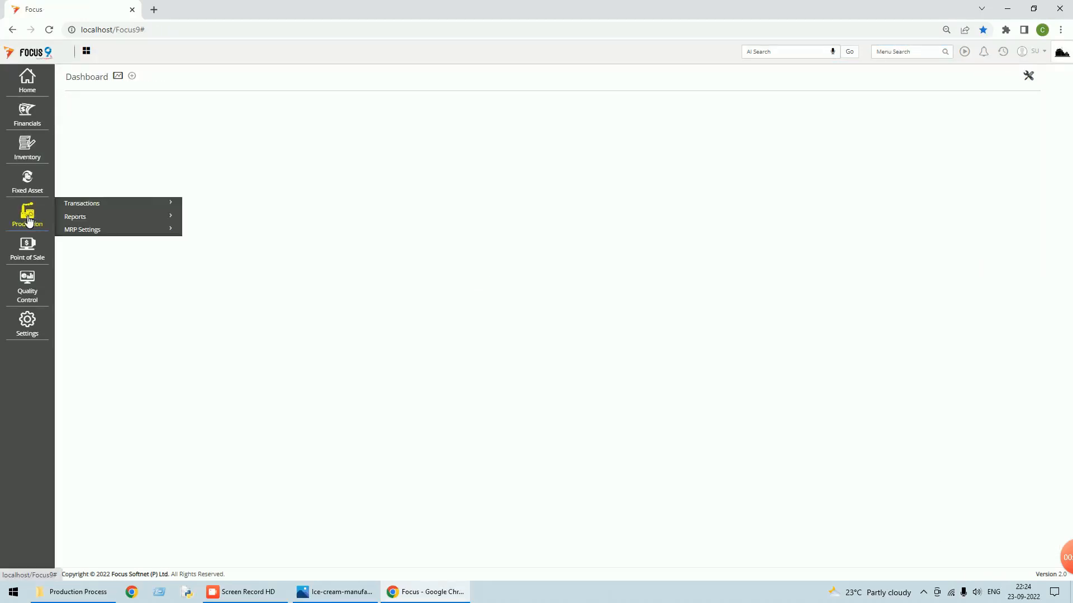
{"action": "left_click", "coordinate": [84, 204]}
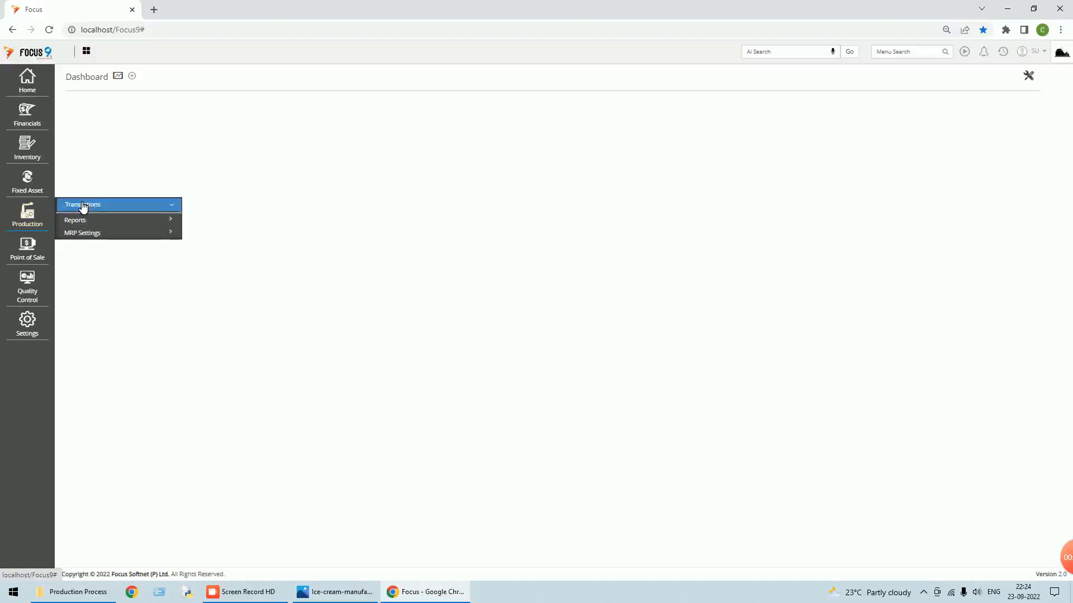
{"action": "left_click", "coordinate": [88, 388]}
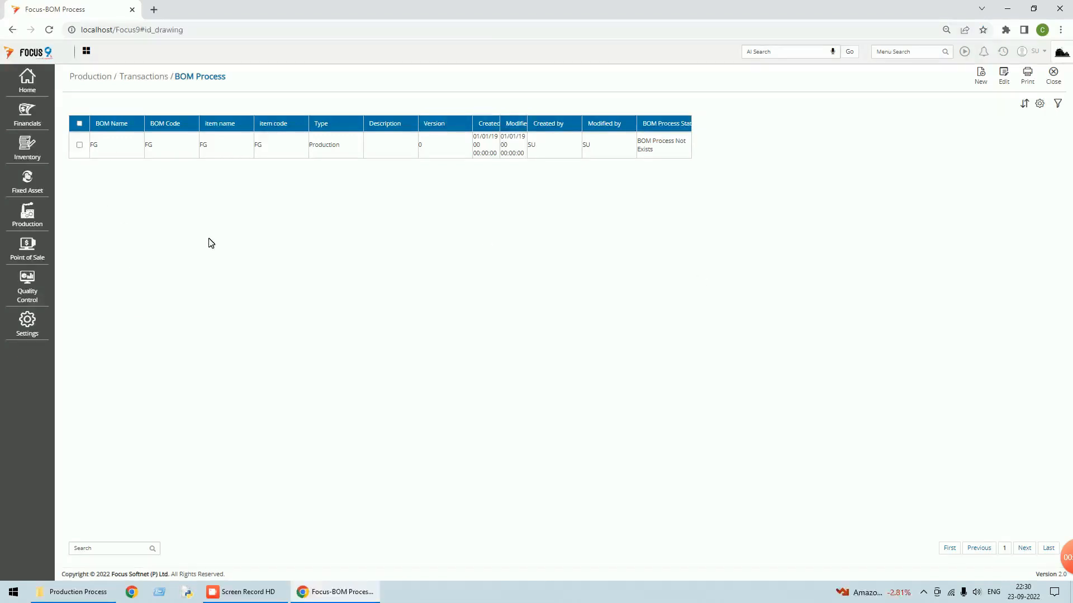
{"action": "double_click", "coordinate": [129, 149]}
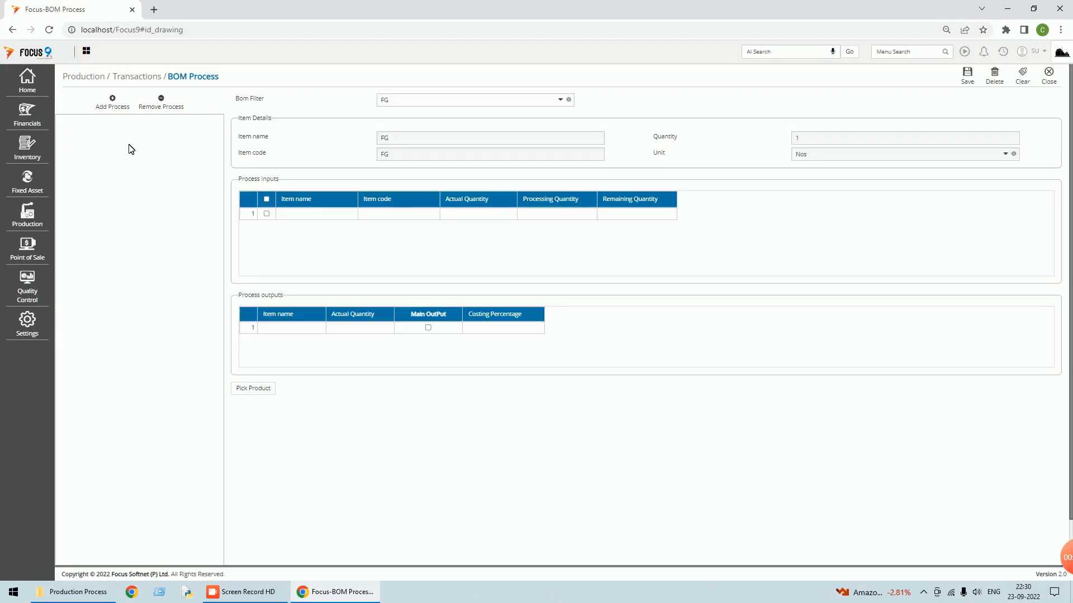
- Add Process-1 to the FG BOM, consuming R1 and R2
{"action": "left_click", "coordinate": [114, 107]}
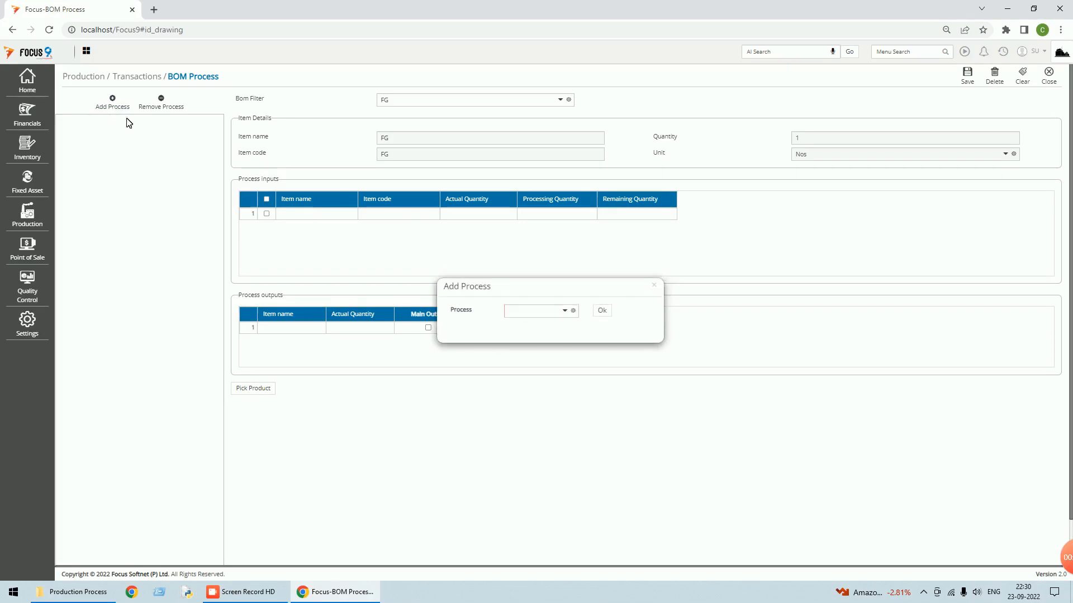
{"action": "left_click", "coordinate": [565, 311]}
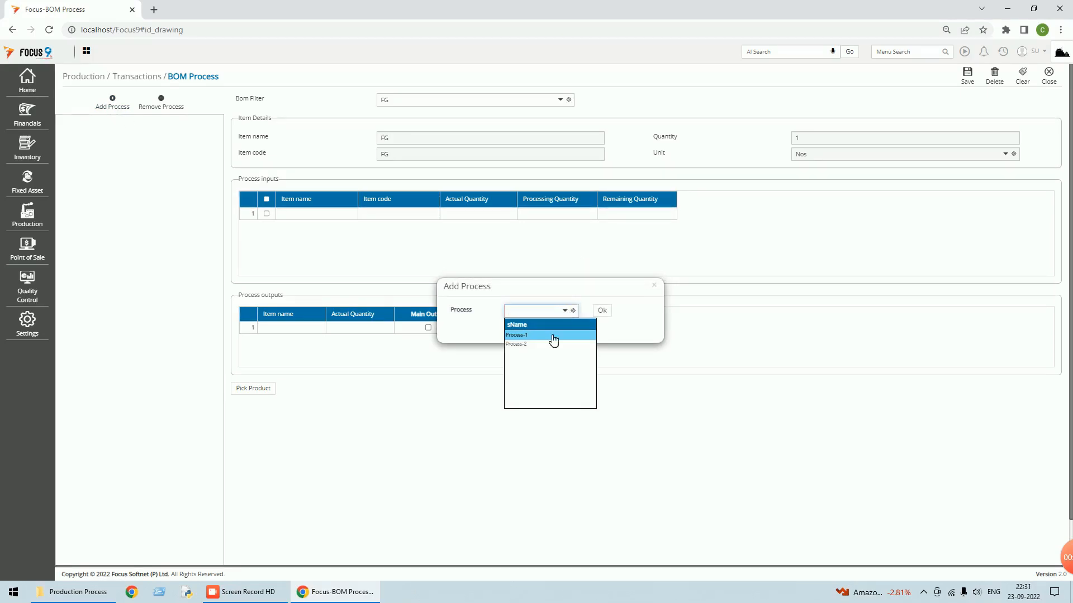
{"action": "left_click", "coordinate": [517, 335]}
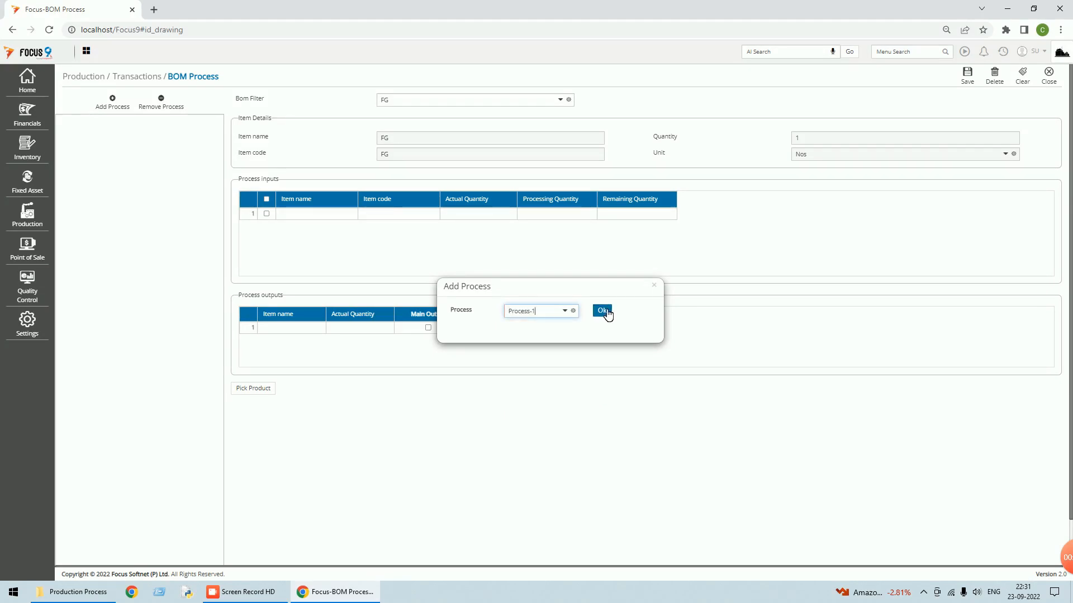
{"action": "left_click", "coordinate": [606, 312]}
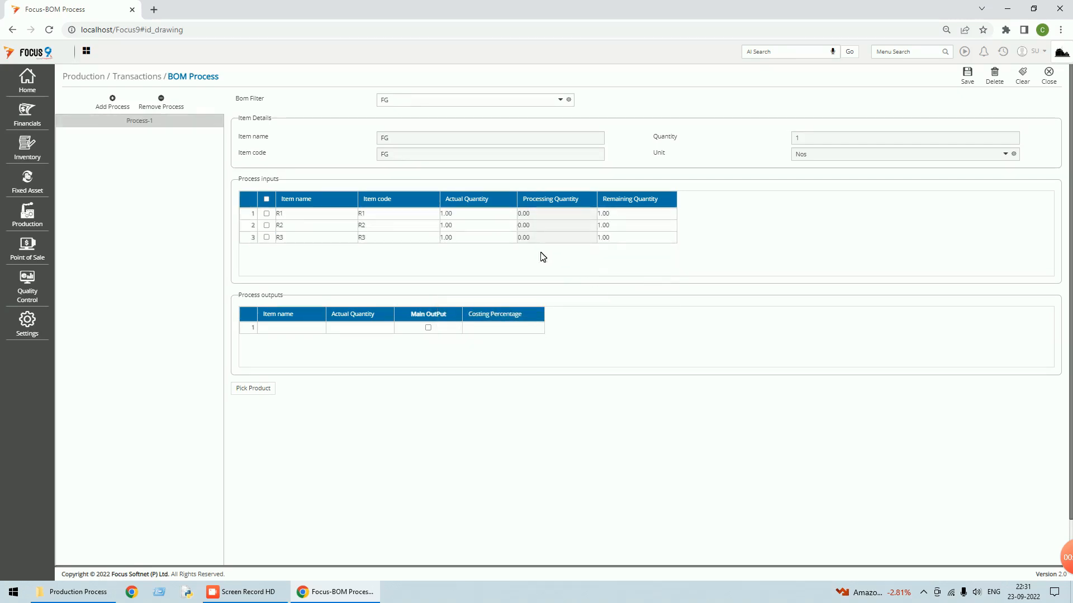
{"action": "left_click", "coordinate": [266, 214]}
{"action": "left_click", "coordinate": [267, 226]}
- Set SFG-1 as Process-1's output item with quantity 1
{"action": "left_click", "coordinate": [291, 328]}
{"action": "left_click", "coordinate": [311, 328]}
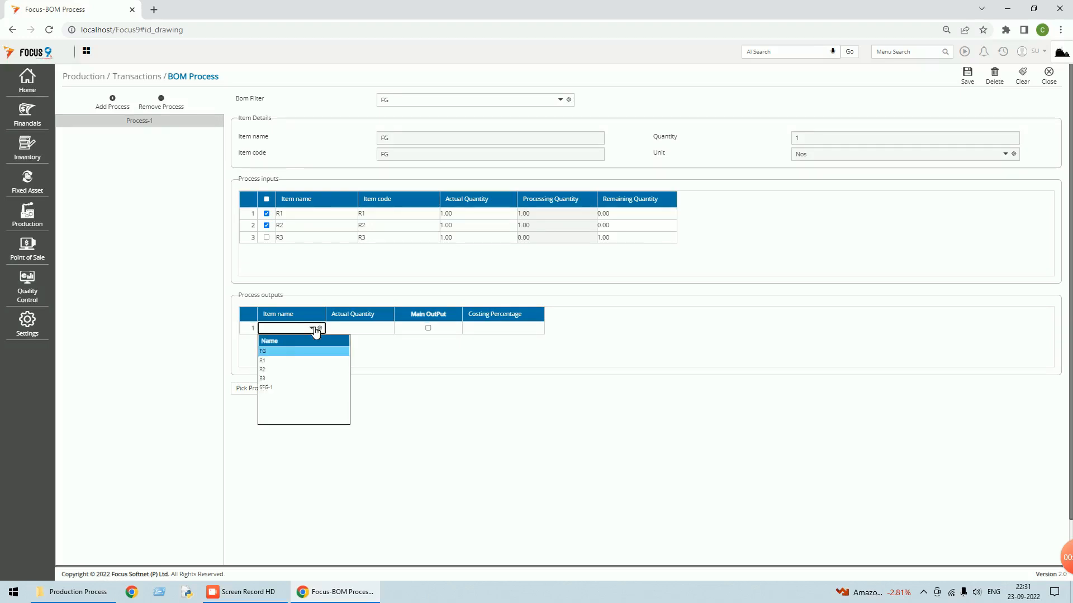
{"action": "left_click", "coordinate": [268, 389]}
{"action": "key", "text": "Tab"}
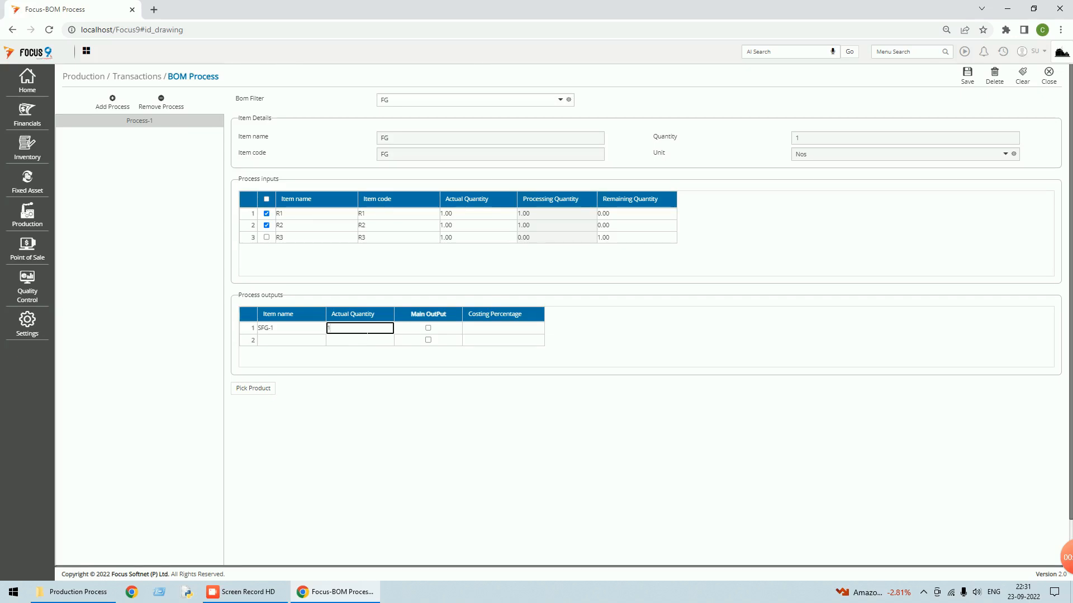
{"action": "type", "text": "1"}
{"action": "key", "text": "Tab"}
- Add Process-2 with FG as main output, consuming R3 and SFG-1 instead of R1 and R2
{"action": "left_click", "coordinate": [114, 108]}
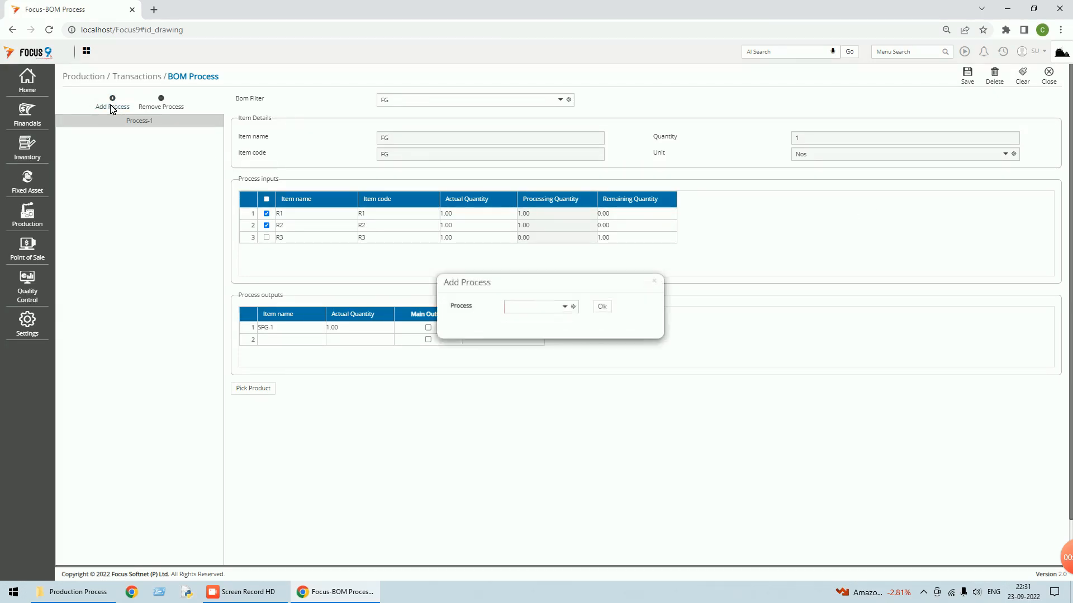
{"action": "left_click", "coordinate": [571, 312]}
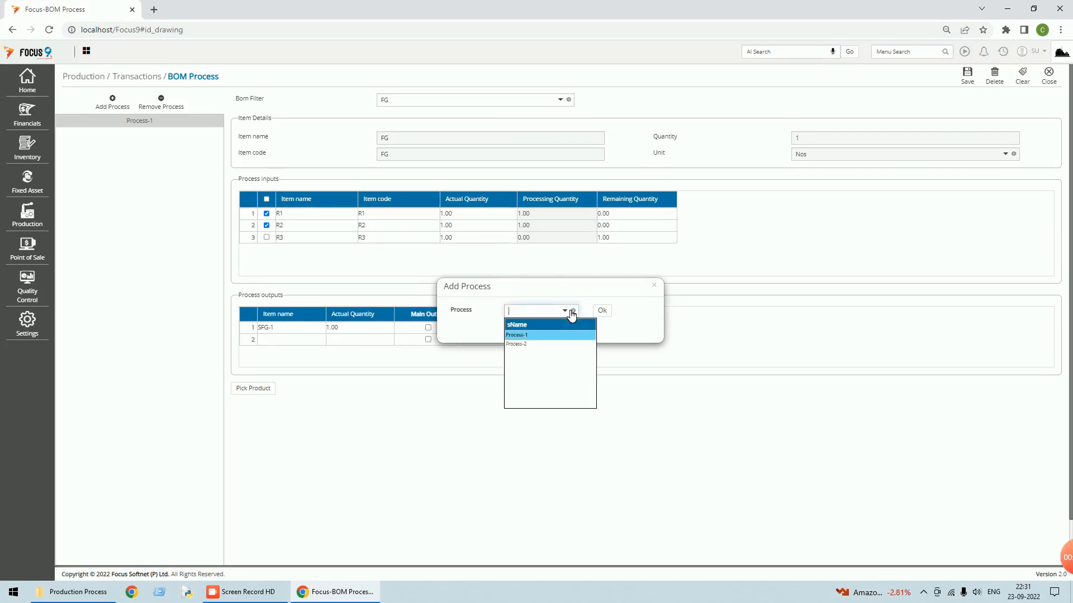
{"action": "left_click", "coordinate": [525, 345]}
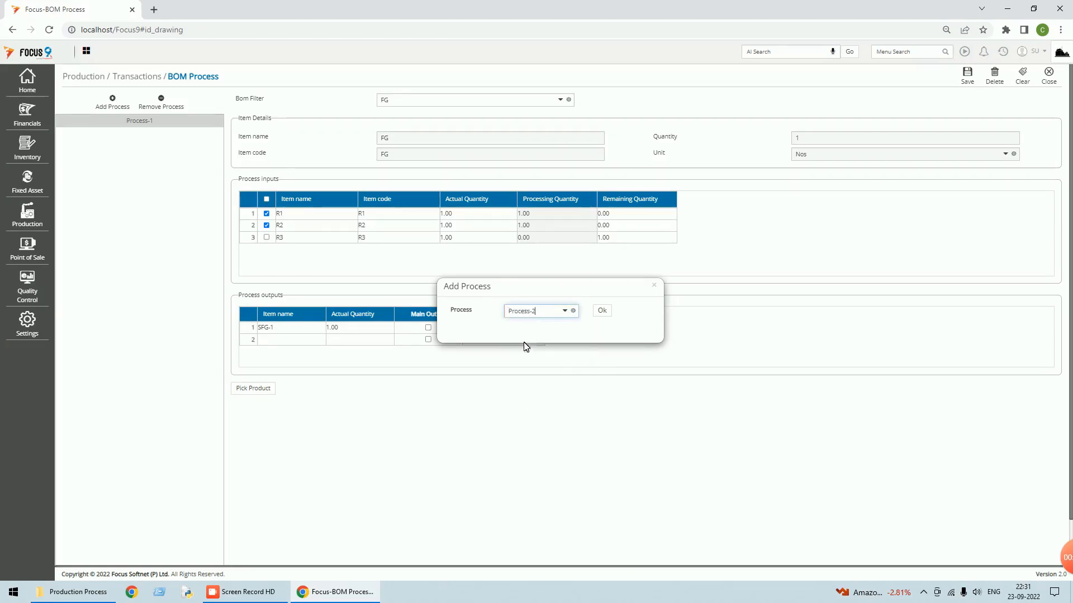
{"action": "left_click", "coordinate": [602, 311]}
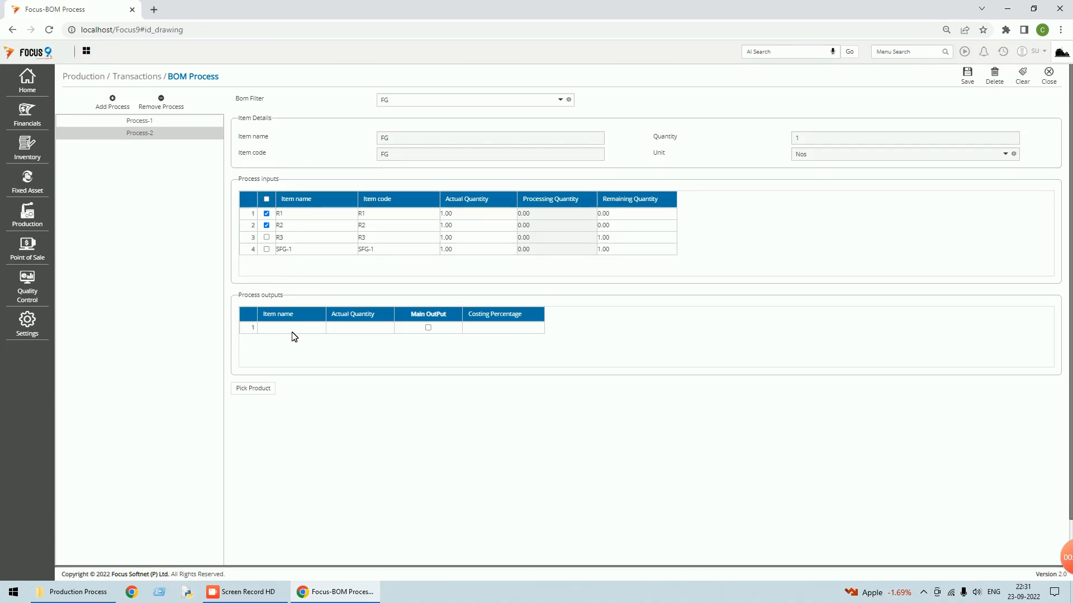
{"action": "left_click", "coordinate": [262, 393]}
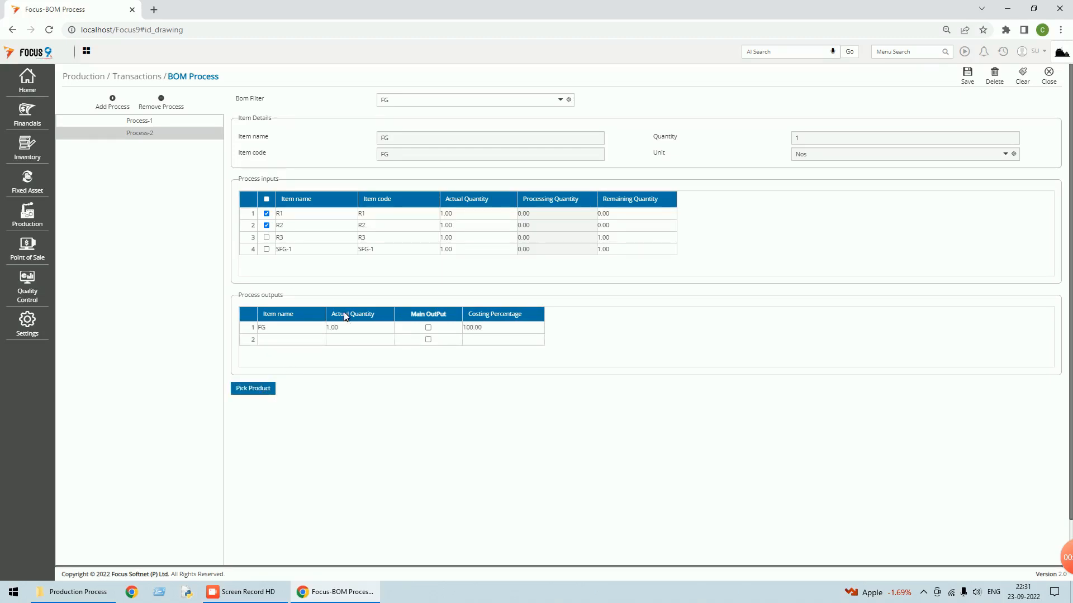
{"action": "left_click", "coordinate": [428, 328]}
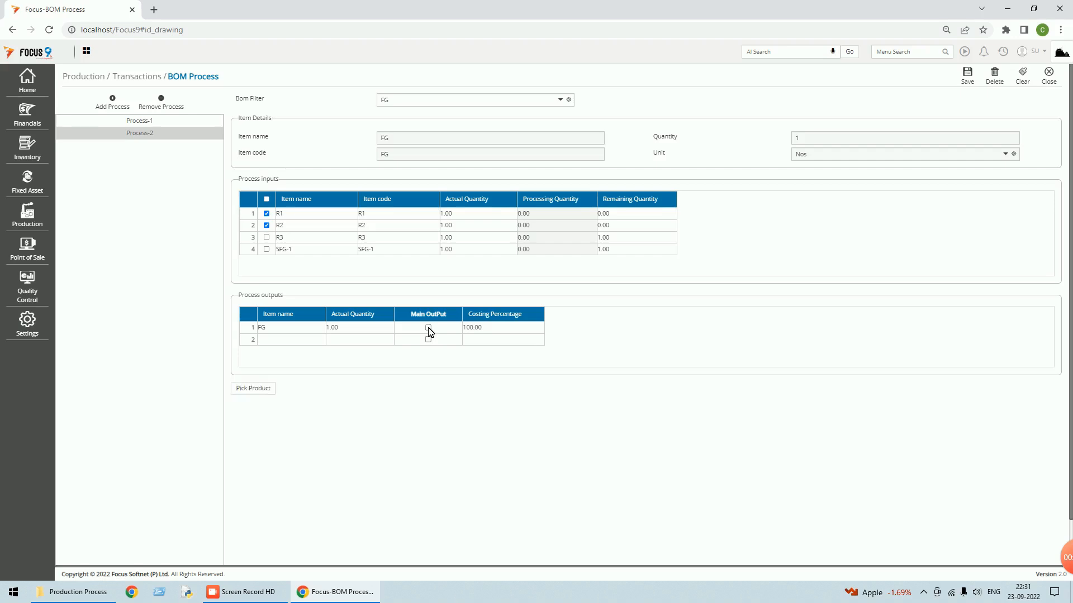
{"action": "left_click", "coordinate": [429, 328]}
{"action": "left_click", "coordinate": [266, 225]}
{"action": "left_click", "coordinate": [267, 236]}
{"action": "left_click", "coordinate": [266, 250]}
- Save the FG BOM process and reopen the FG entry from the list
{"action": "left_click", "coordinate": [967, 76]}
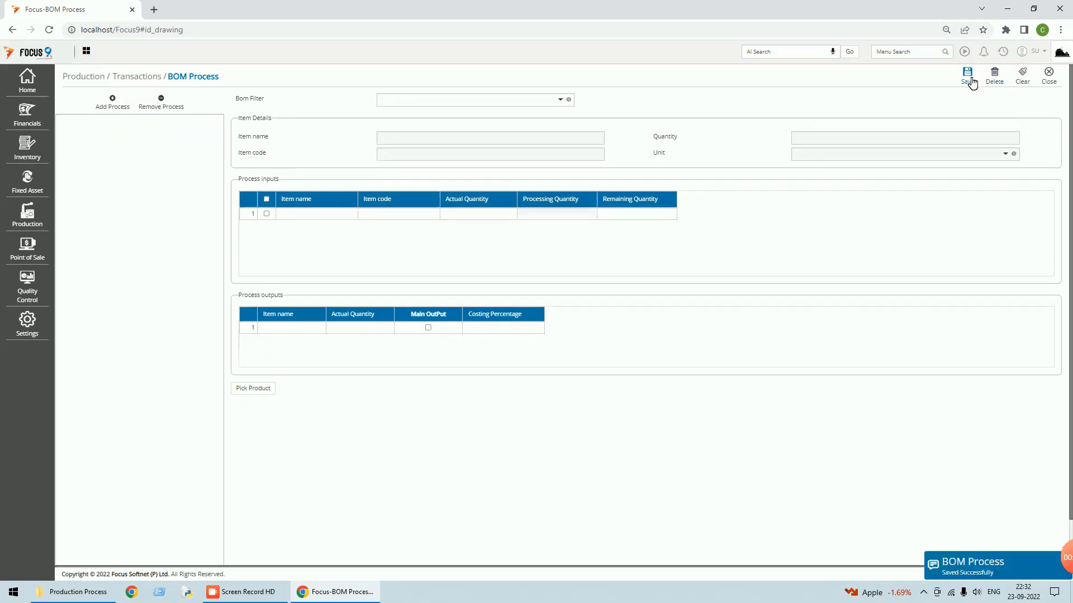
{"action": "left_click", "coordinate": [1049, 76]}
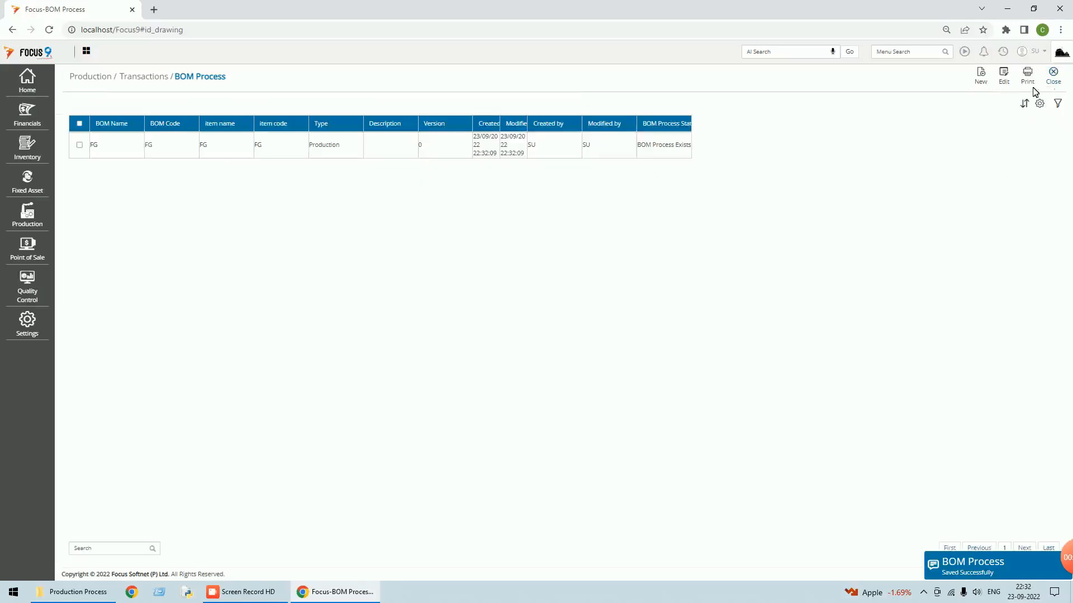
{"action": "double_click", "coordinate": [324, 144]}
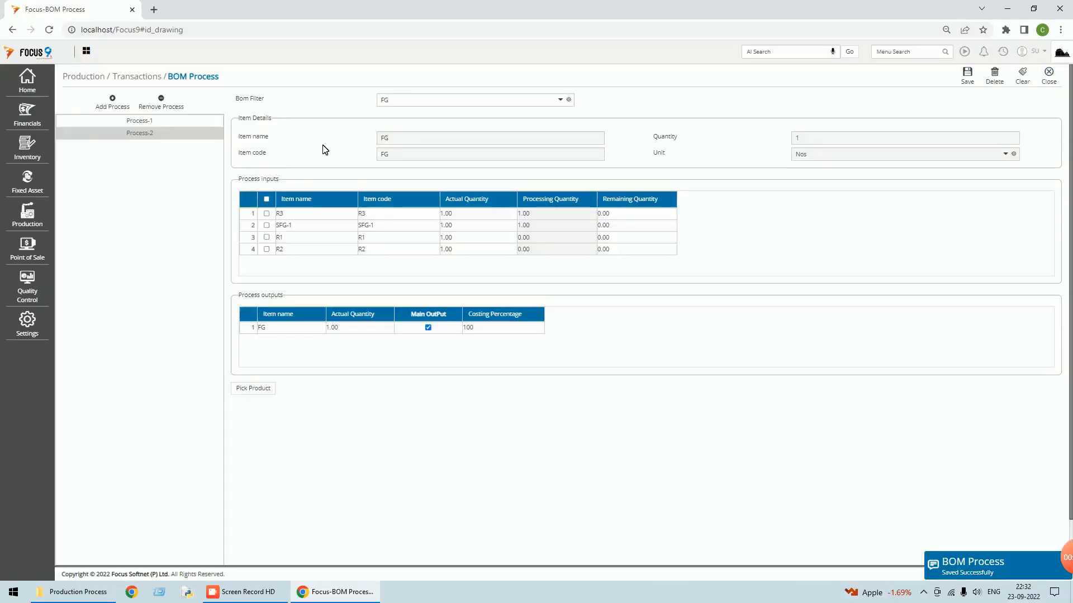
- Check that Process-1 makes SFG-1 from R1 and R2, and Process-2 outputs FG
{"action": "left_click", "coordinate": [103, 138]}
{"action": "left_click", "coordinate": [143, 122]}
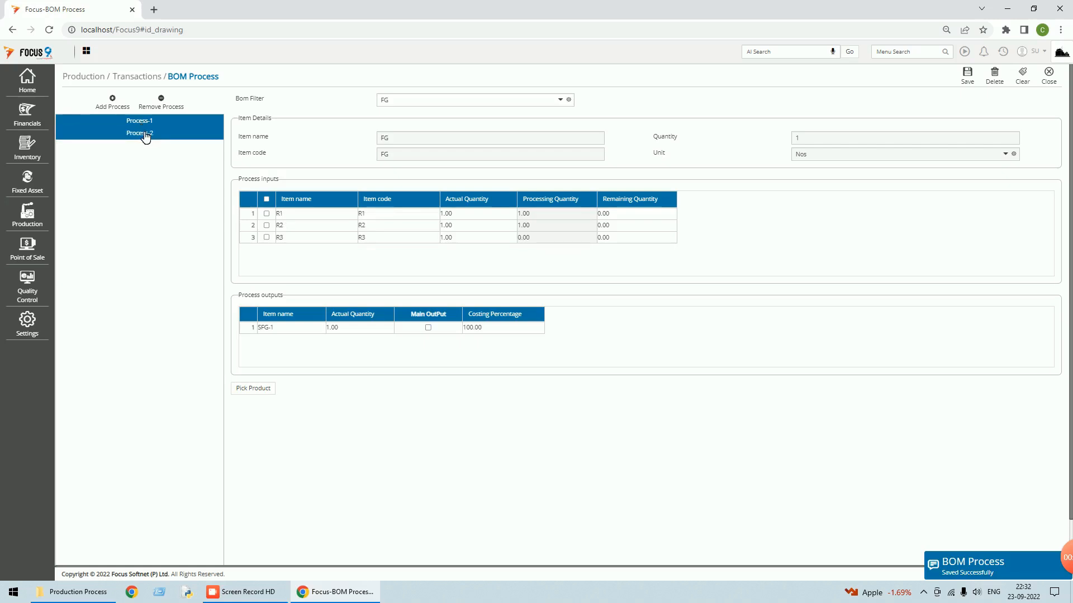
{"action": "left_click", "coordinate": [145, 132]}
{"action": "left_click", "coordinate": [144, 121]}
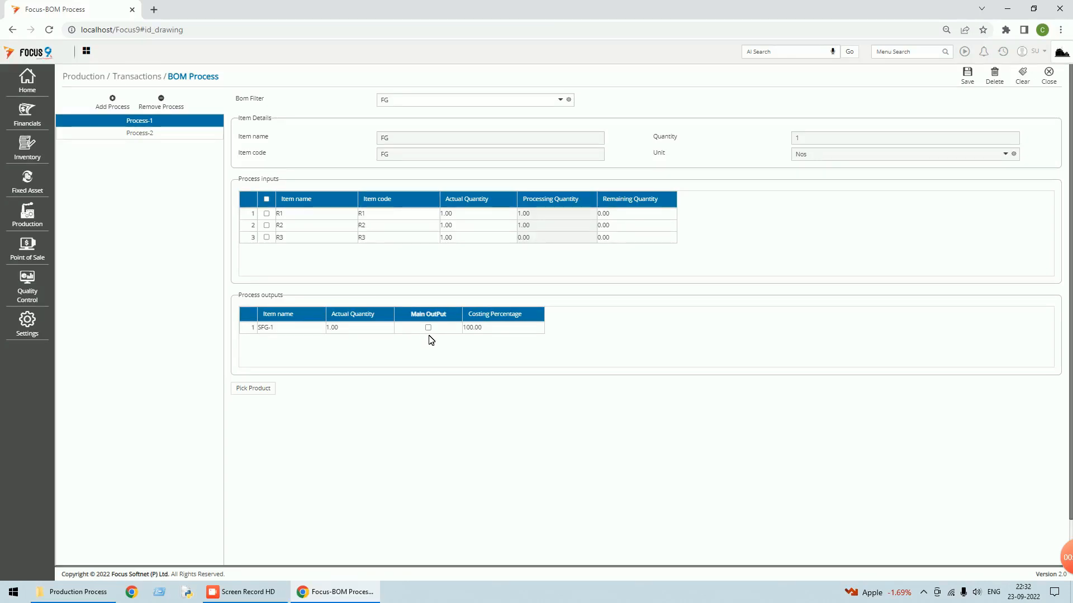
{"action": "left_click", "coordinate": [145, 136]}
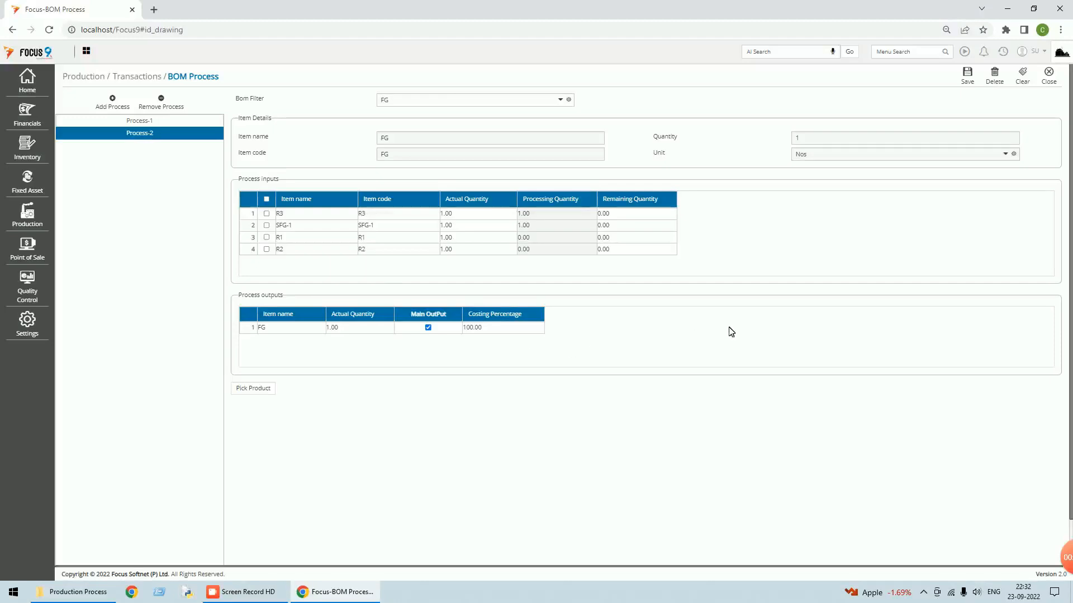
- Close the BOM Process list with FG's two-process BOM saved
{"action": "left_click", "coordinate": [1053, 80]}
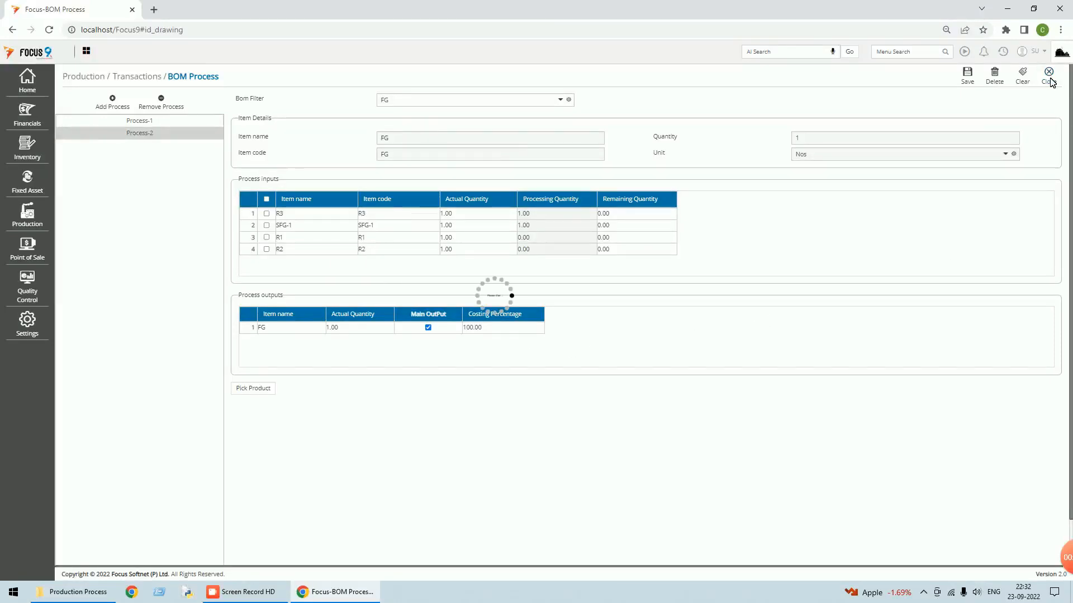
{"action": "left_click", "coordinate": [1054, 81]}
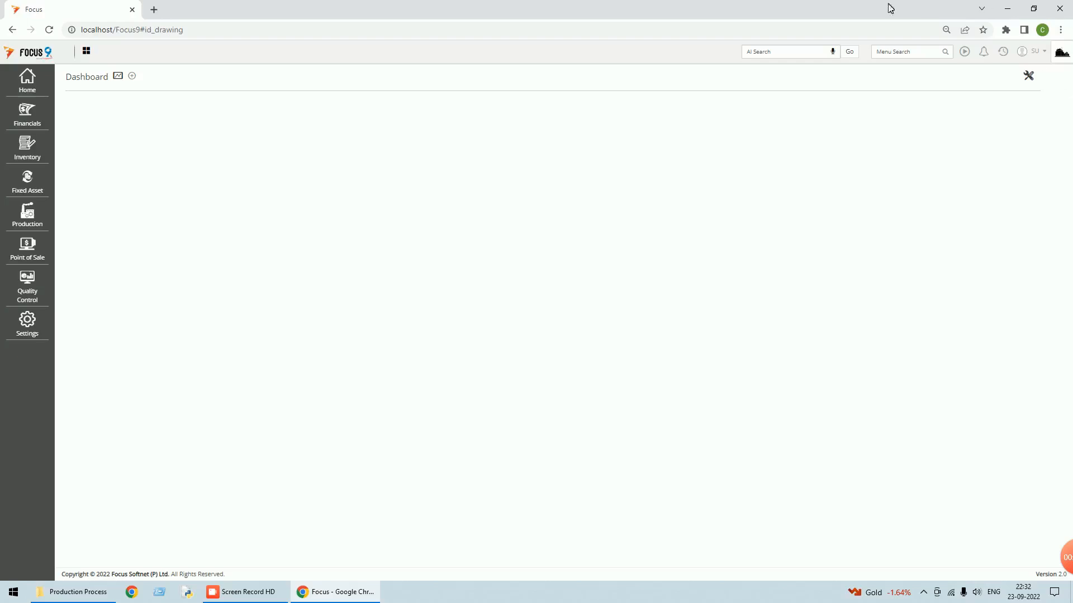
- Start a new production order with SO NO 6789 for Customer A
{"action": "left_click", "coordinate": [33, 219]}
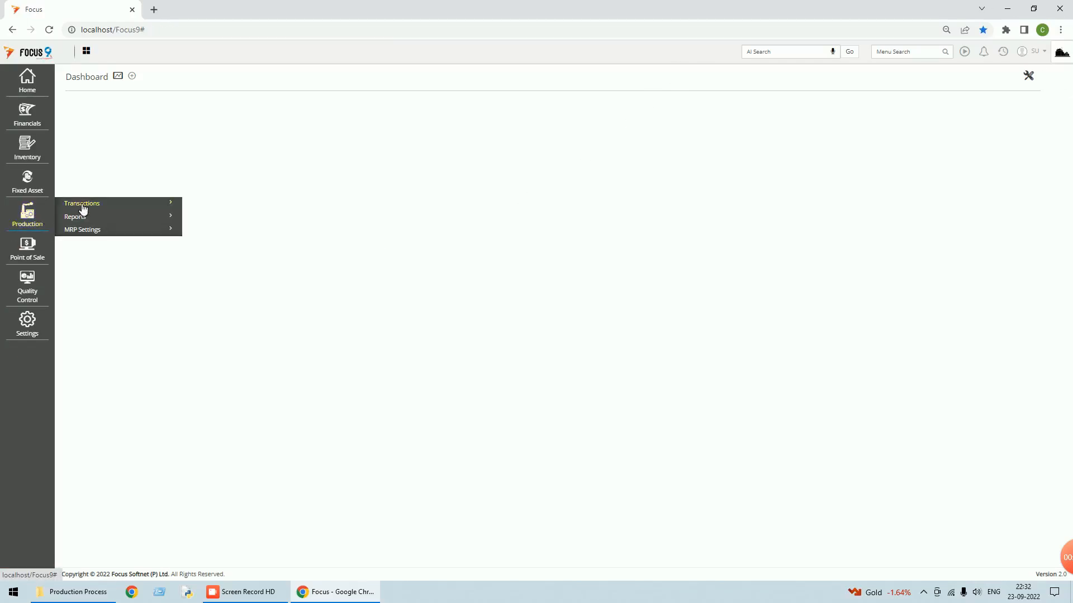
{"action": "left_click", "coordinate": [82, 207]}
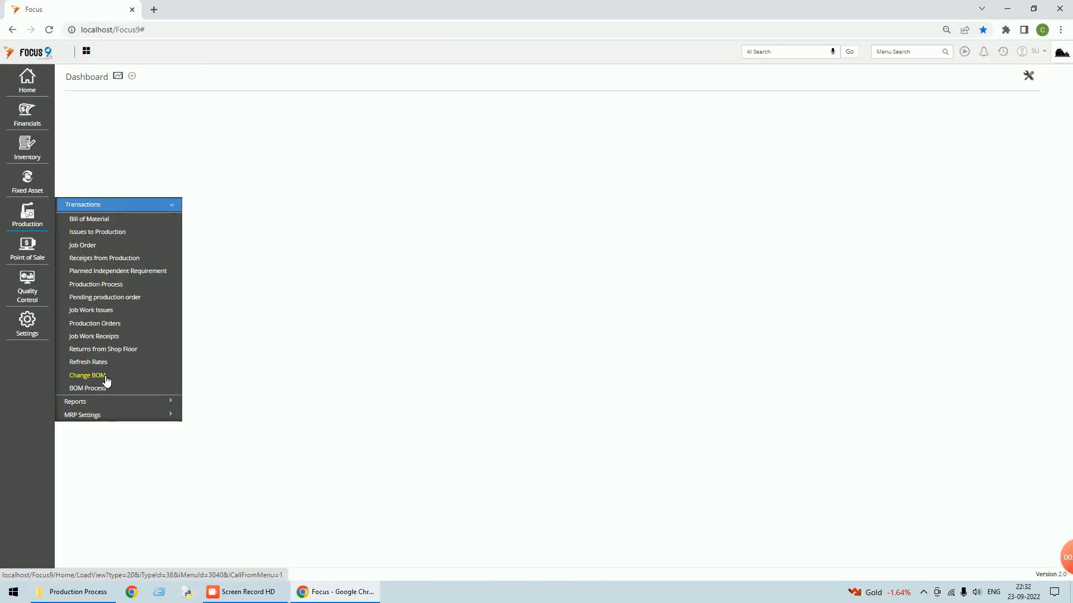
{"action": "left_click", "coordinate": [104, 326]}
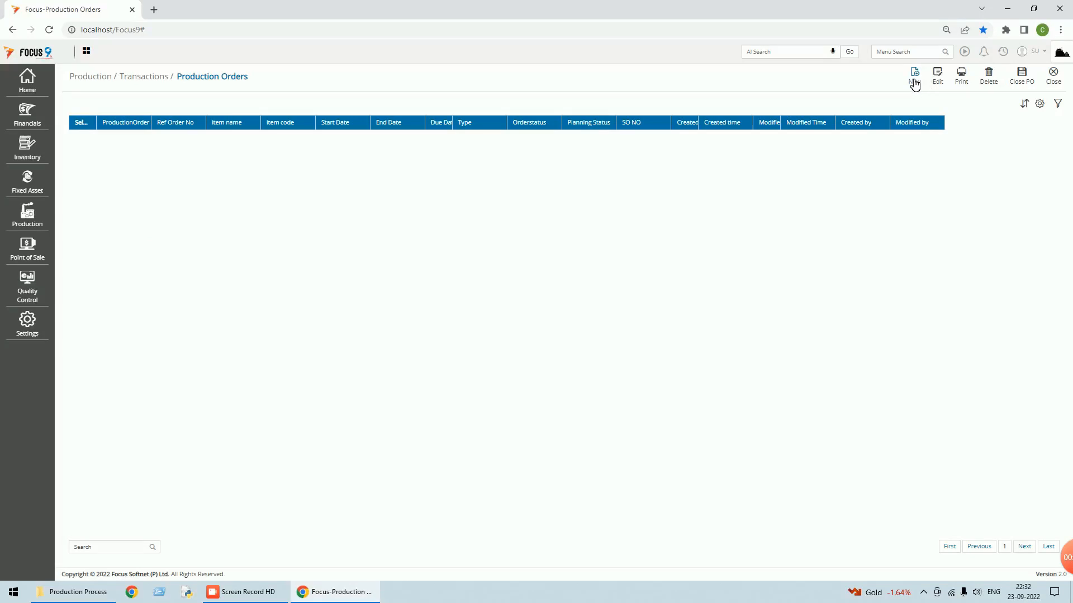
{"action": "left_click", "coordinate": [913, 78]}
{"action": "left_click", "coordinate": [245, 148]}
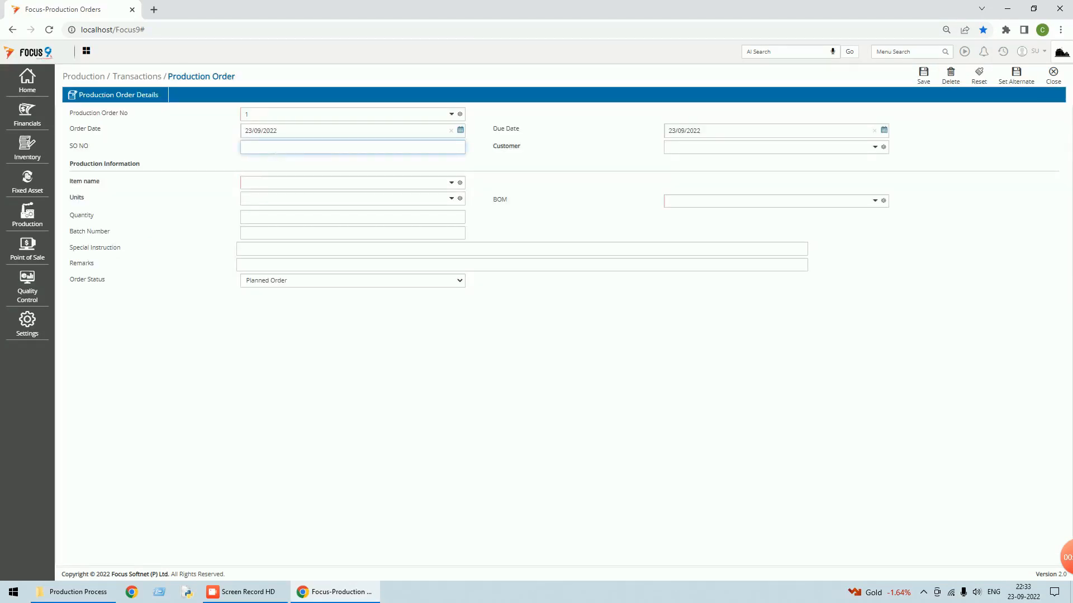
{"action": "type", "text": "6789"}
{"action": "key", "text": "Tab"}
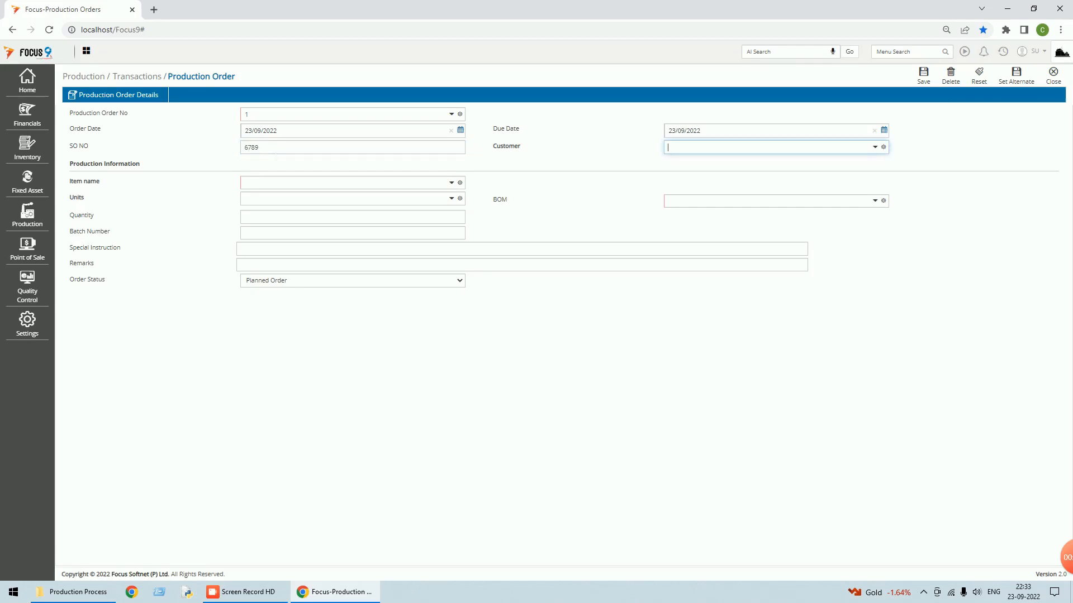
{"action": "left_click", "coordinate": [875, 148]}
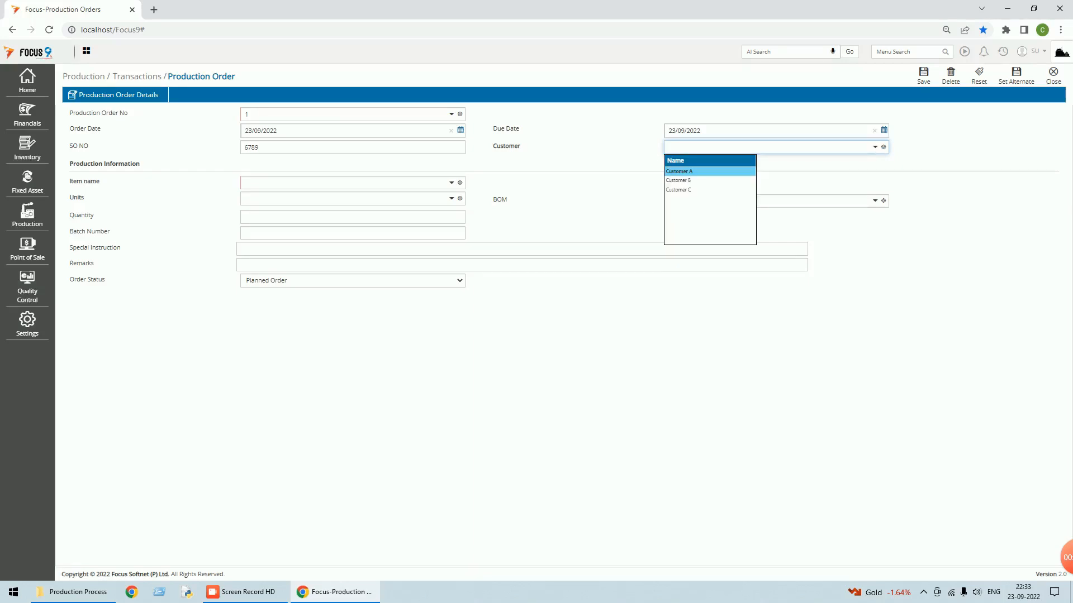
{"action": "left_click", "coordinate": [697, 173]}
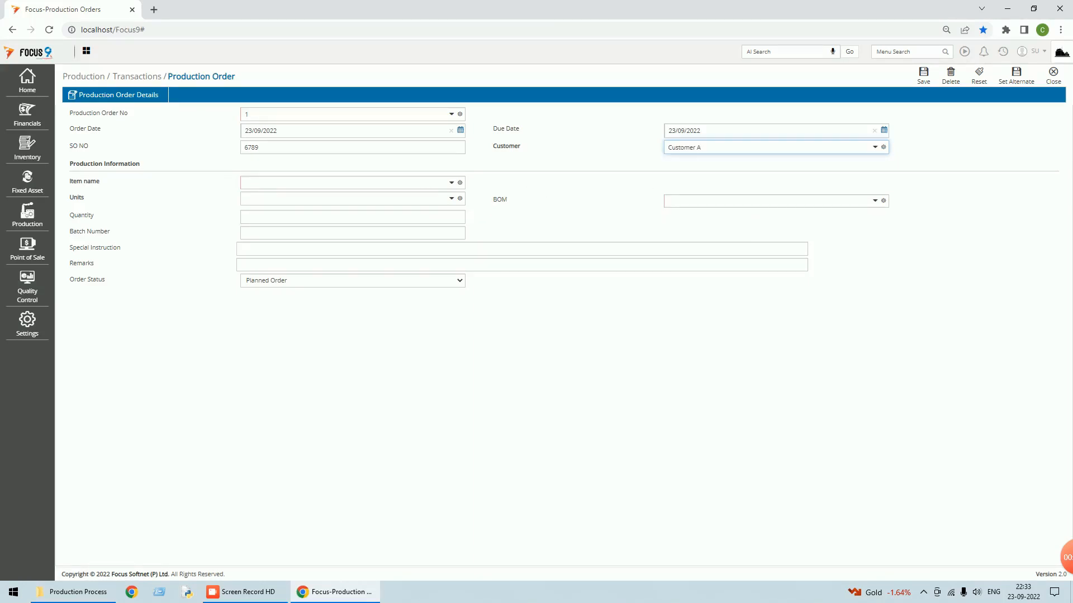
- Set the item to FG with quantity 150 and save the order
{"action": "left_click", "coordinate": [451, 183]}
{"action": "type", "text": "FG"}
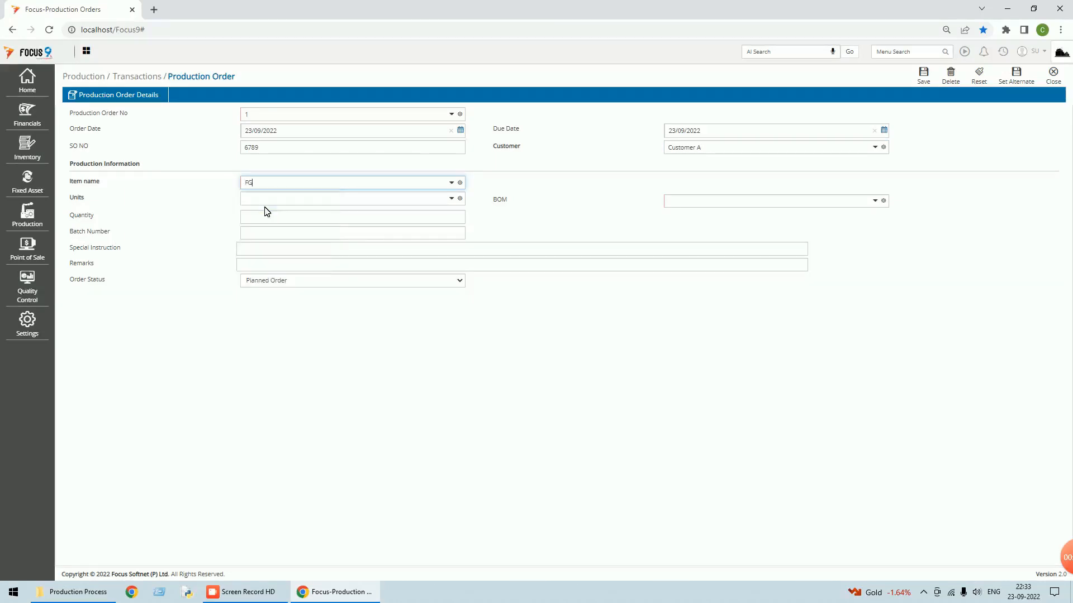
{"action": "key", "text": "Tab"}
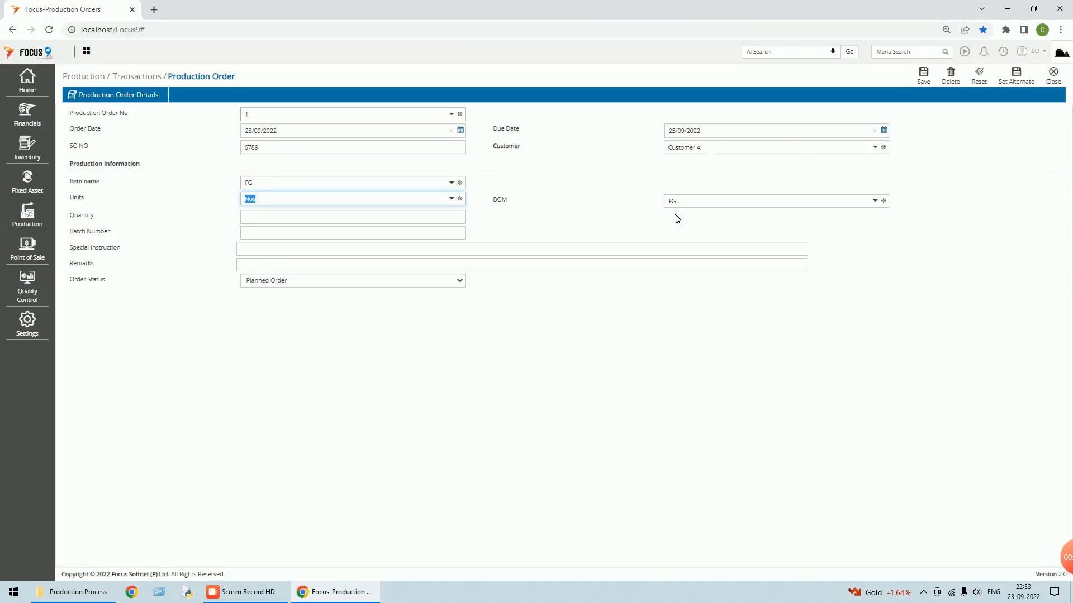
{"action": "left_click", "coordinate": [429, 218]}
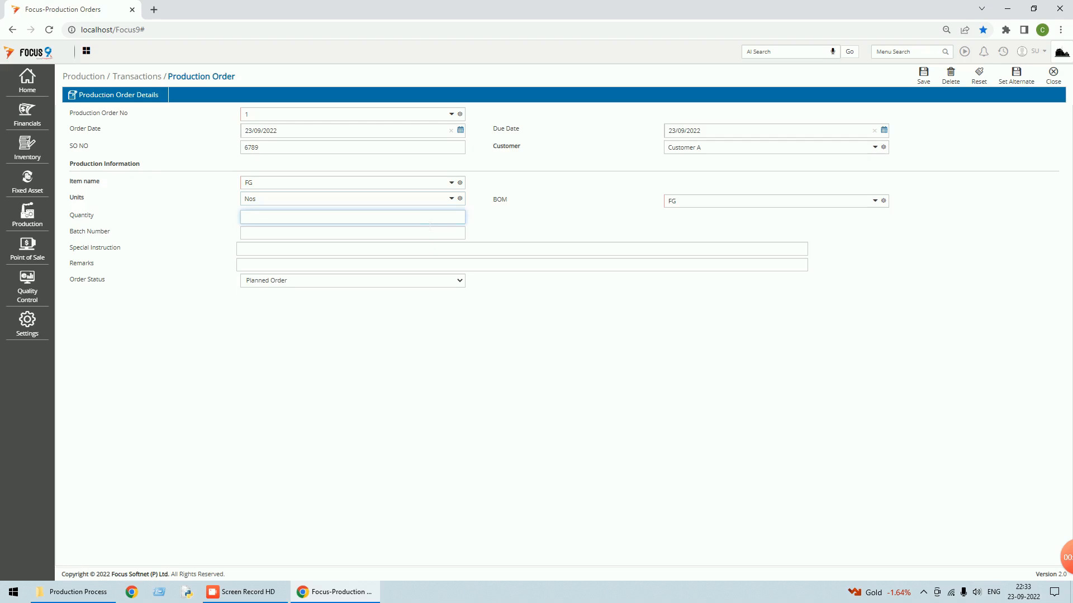
{"action": "type", "text": "150"}
{"action": "key", "text": "Tab"}
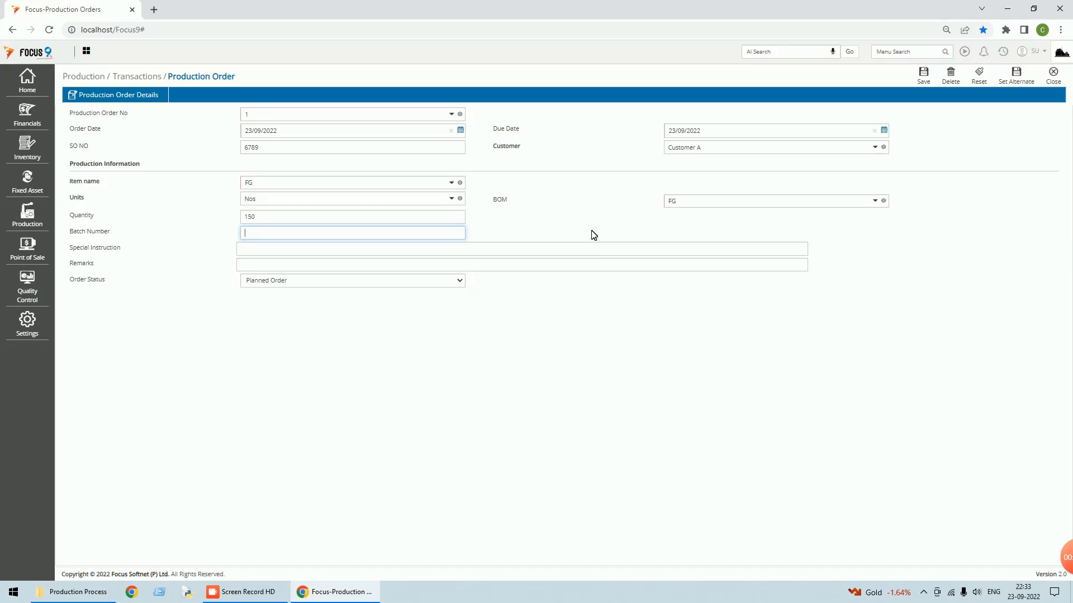
{"action": "left_click", "coordinate": [926, 77]}
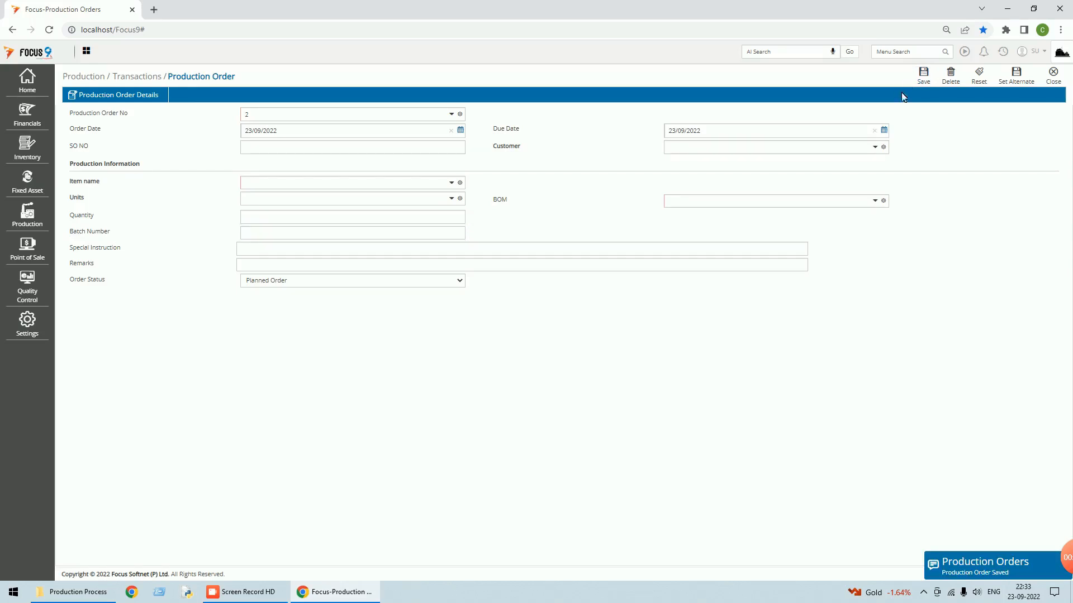
- Close the saved order and reopen the Production Orders list
{"action": "left_click", "coordinate": [1057, 83]}
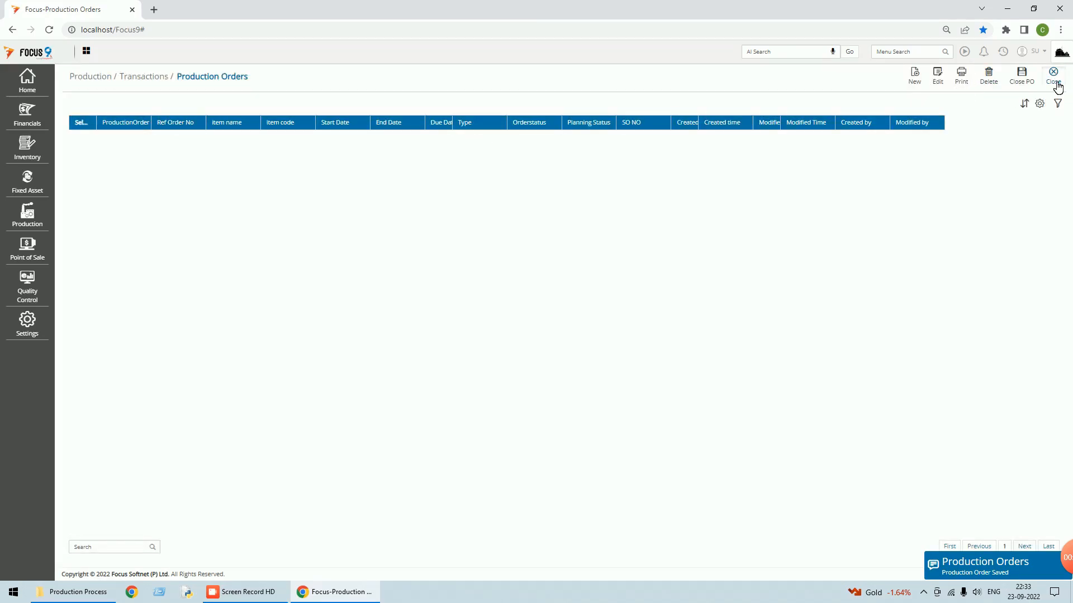
{"action": "left_click", "coordinate": [1053, 78]}
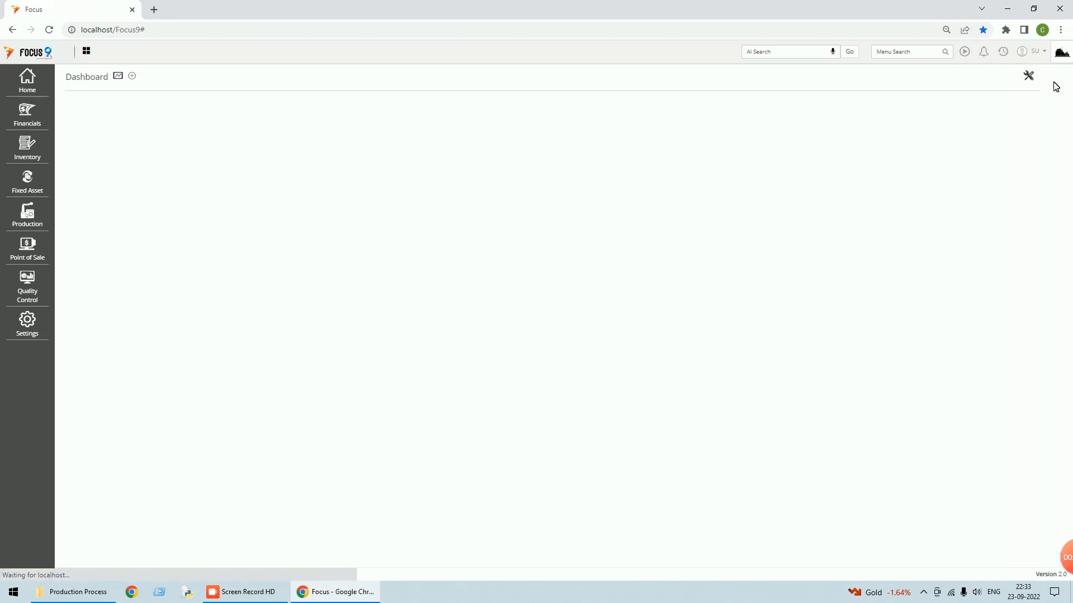
{"action": "left_click", "coordinate": [1003, 55]}
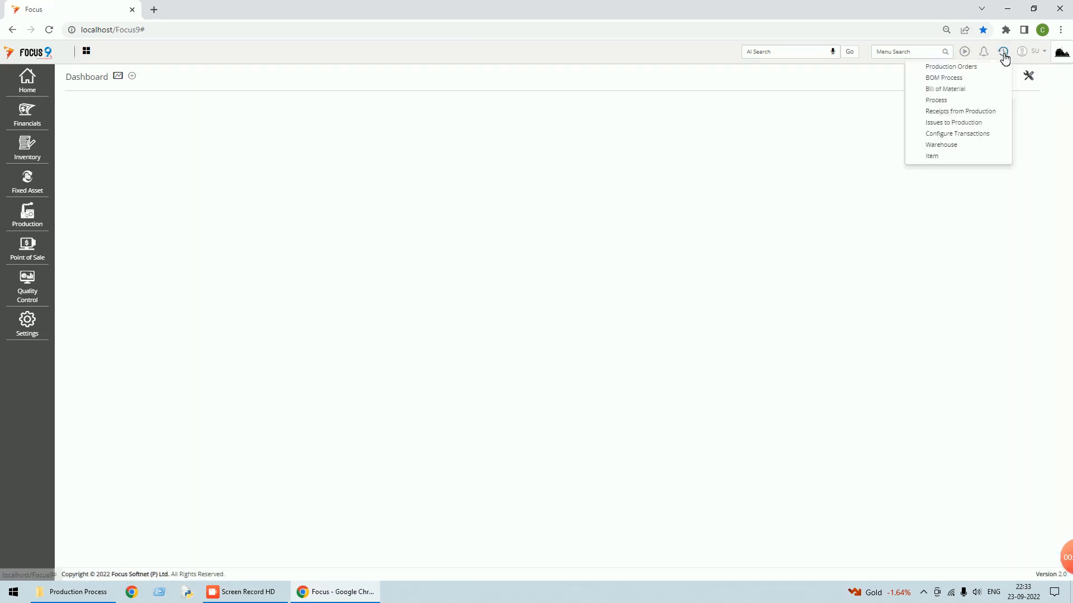
{"action": "left_click", "coordinate": [941, 67]}
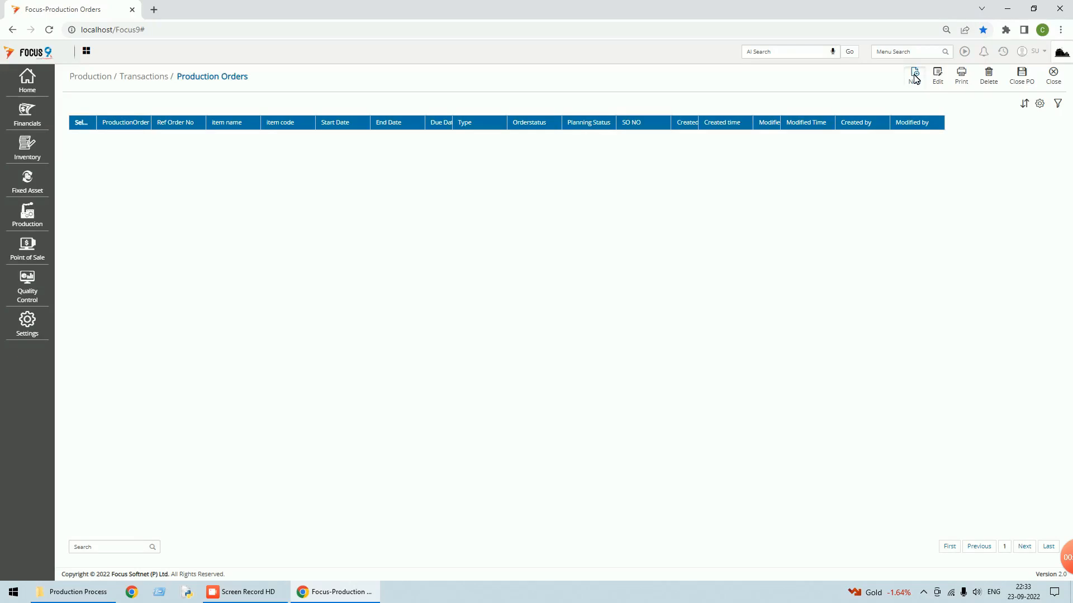
- Load production order 1, confirm its status is still Planned Order, and close it
{"action": "left_click", "coordinate": [914, 76]}
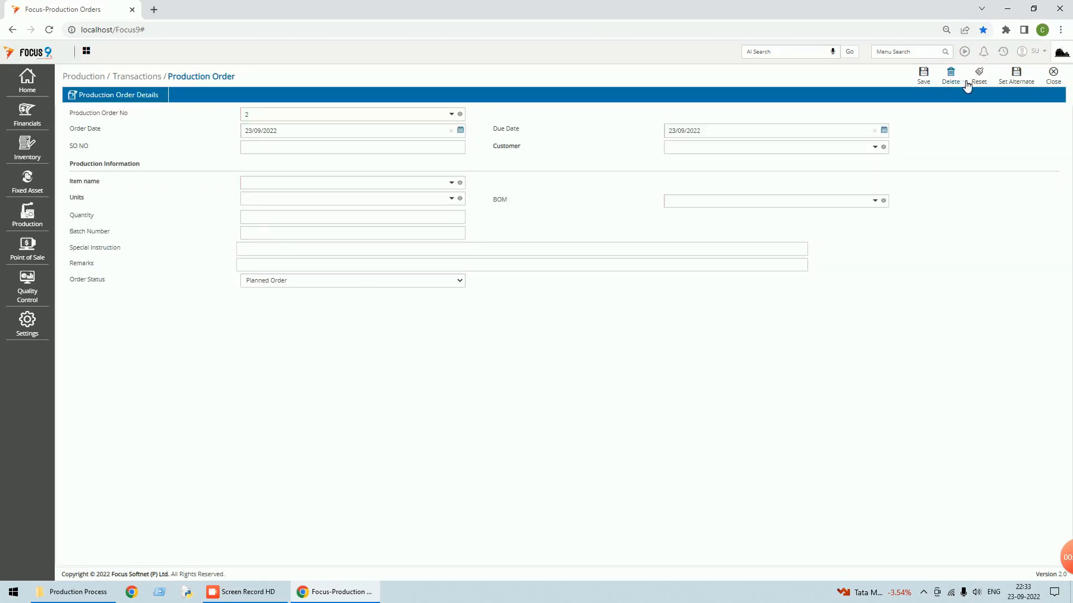
{"action": "left_click_drag", "start_coordinate": [251, 115], "coordinate": [230, 115]}
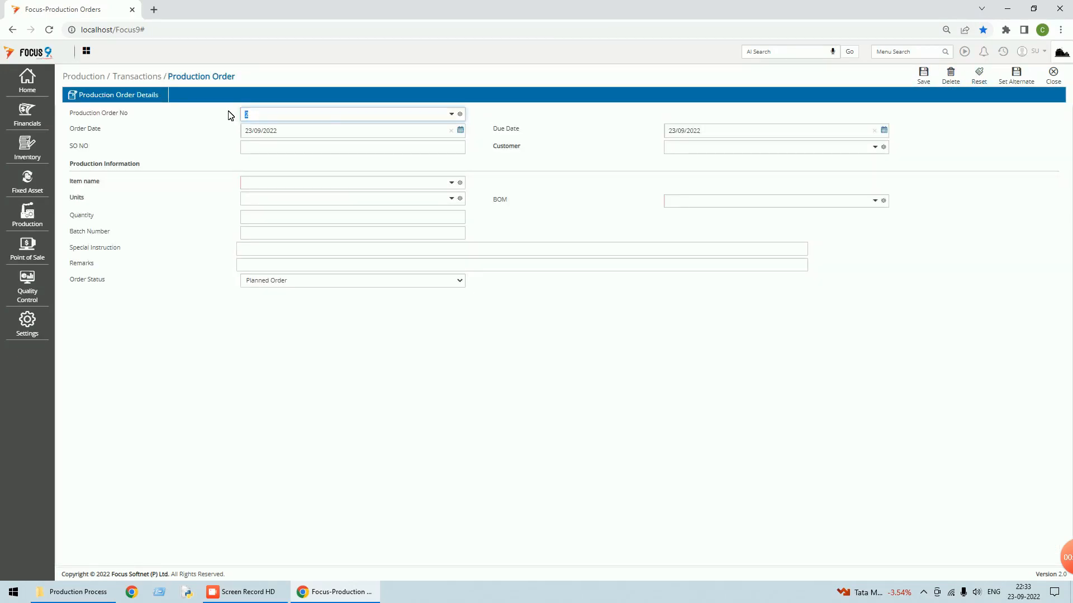
{"action": "type", "text": "1"}
{"action": "key", "text": "Tab"}
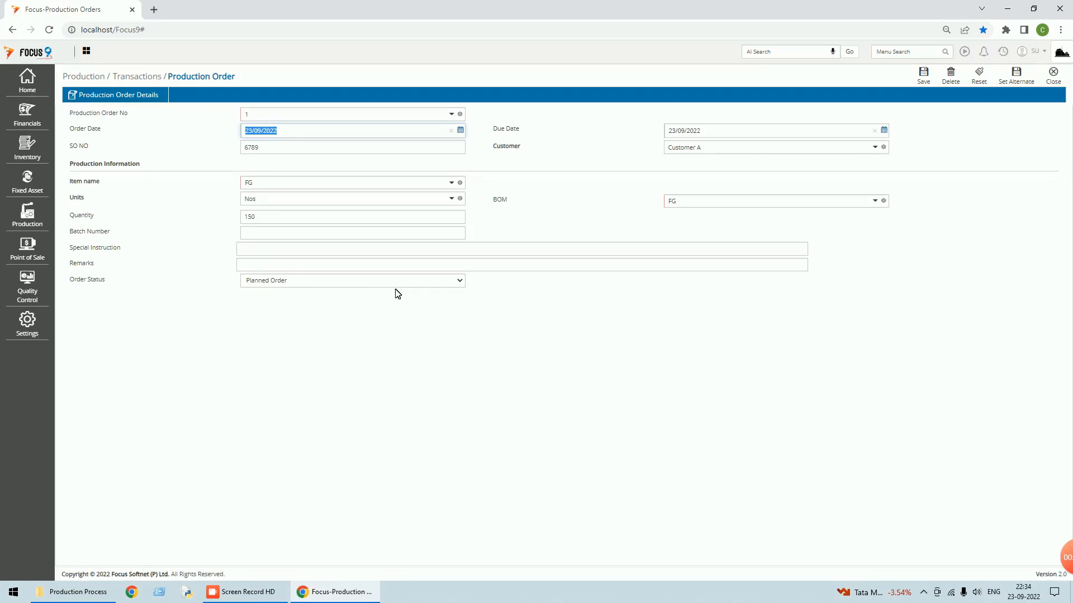
{"action": "left_click", "coordinate": [459, 281]}
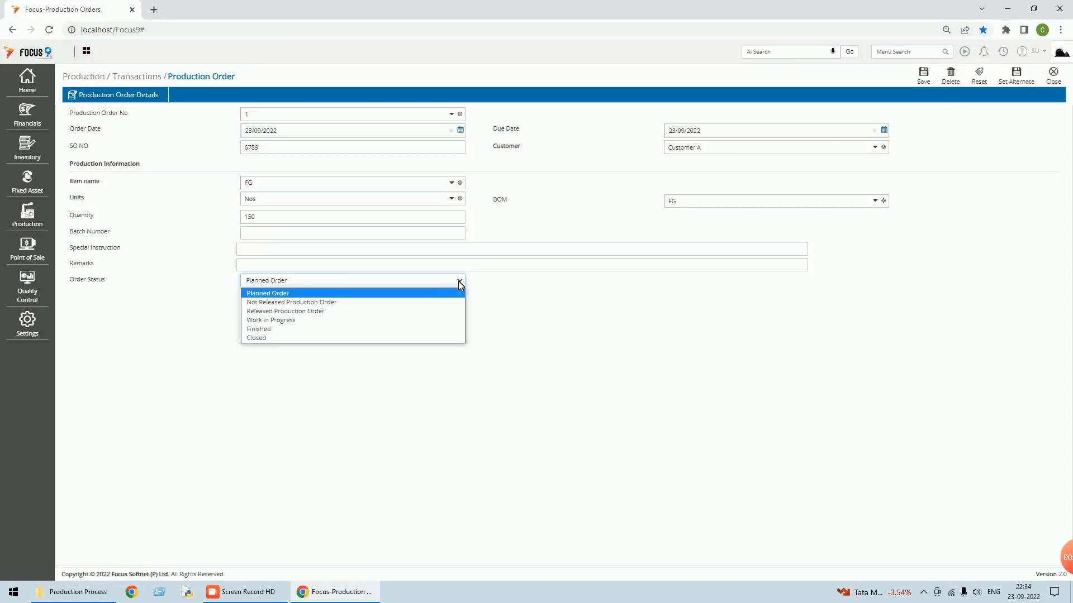
{"action": "left_click", "coordinate": [640, 311]}
{"action": "left_click", "coordinate": [1055, 78]}
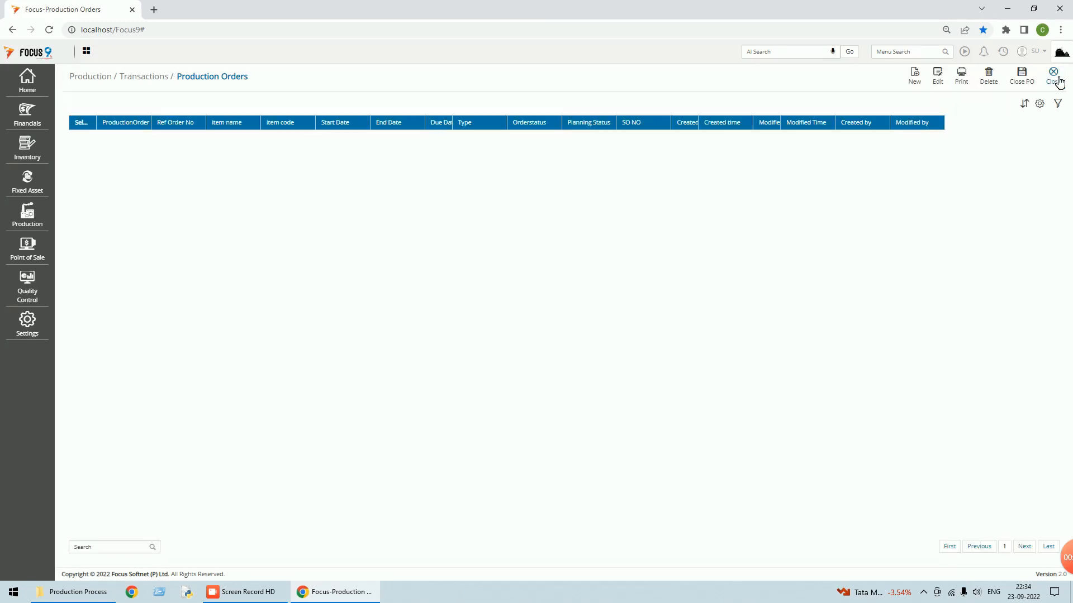
- Go back to the Dashboard and open the Production order status report
{"action": "left_click", "coordinate": [1057, 81]}
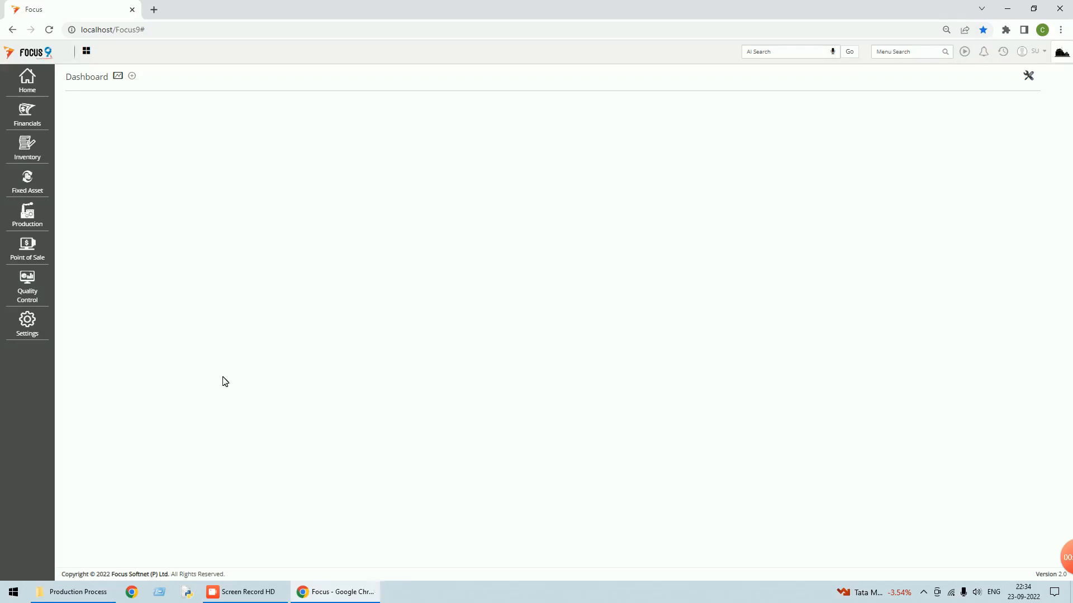
{"action": "left_click", "coordinate": [26, 213]}
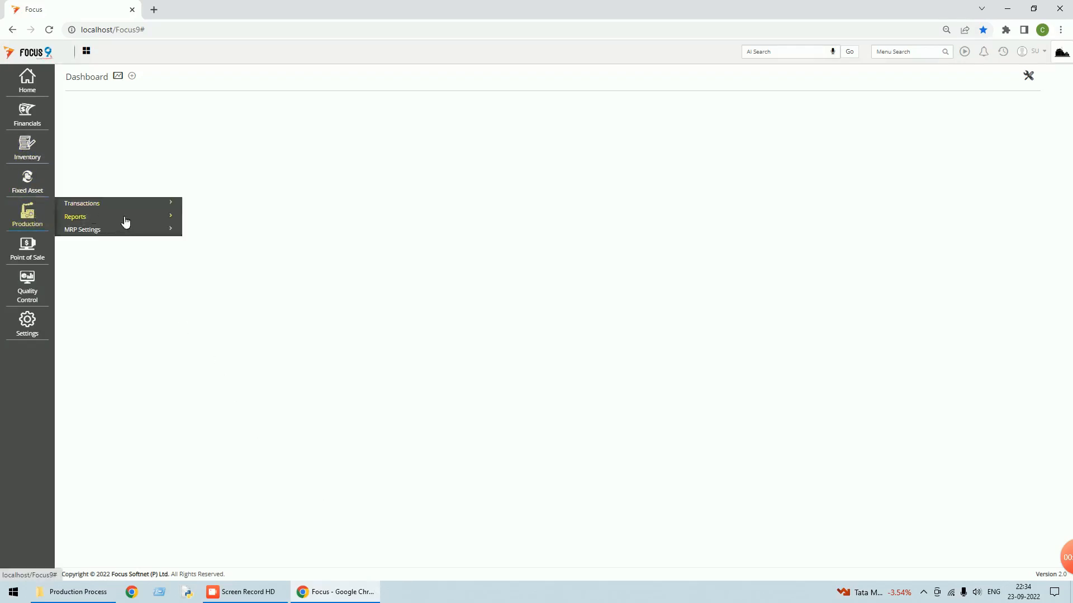
{"action": "left_click", "coordinate": [92, 218]}
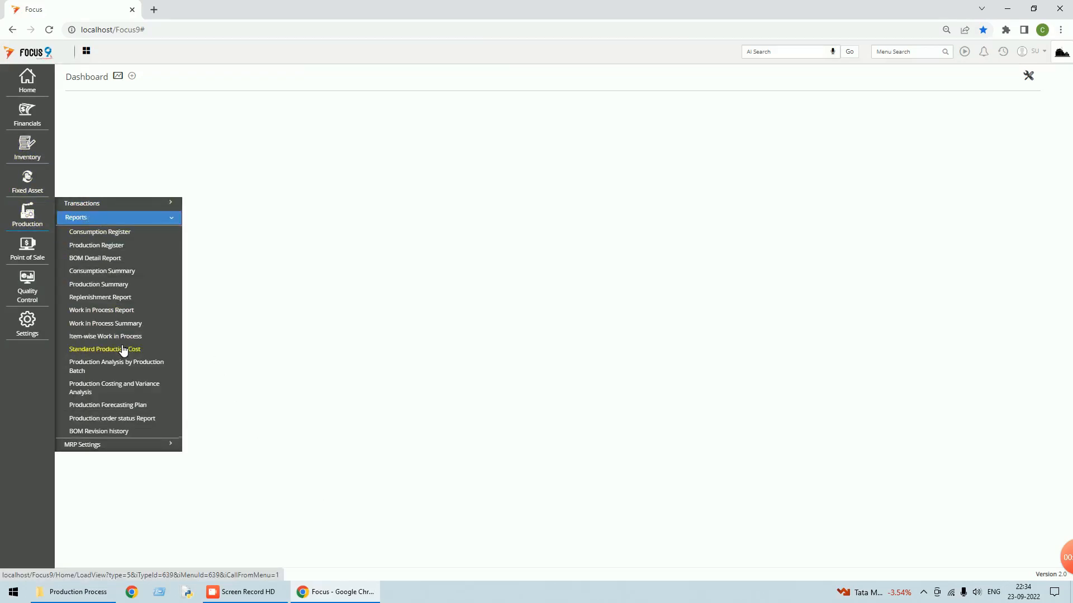
{"action": "left_click", "coordinate": [103, 419]}
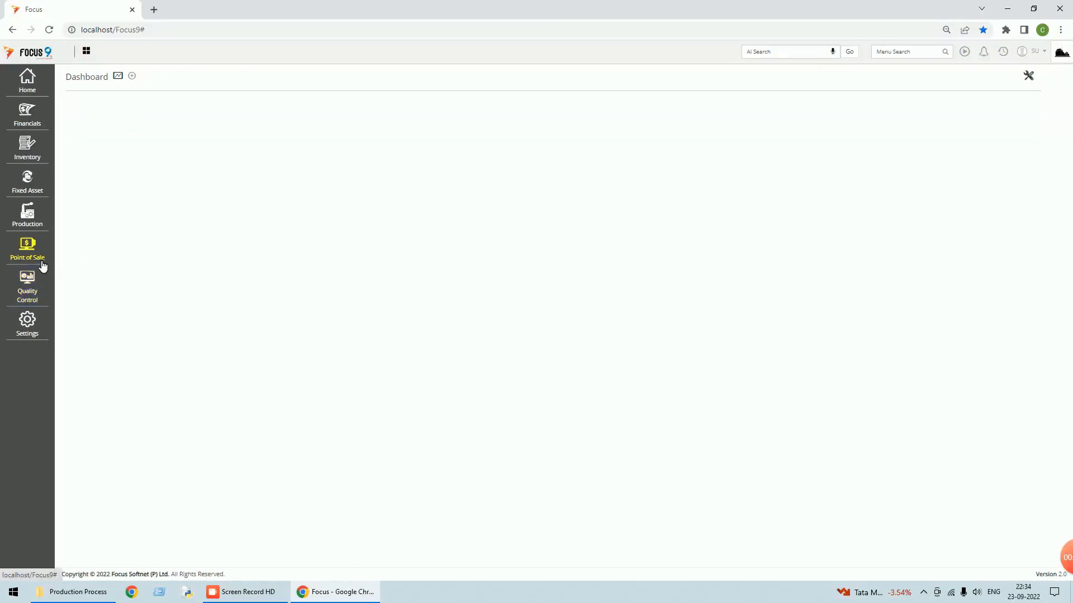
{"action": "left_click", "coordinate": [37, 218]}
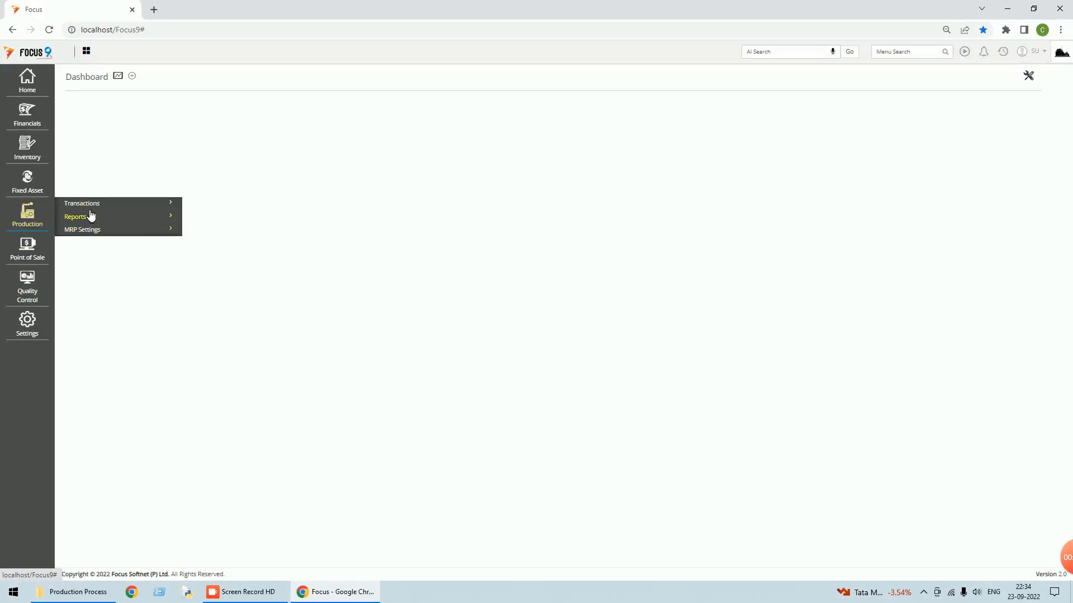
{"action": "left_click", "coordinate": [85, 219]}
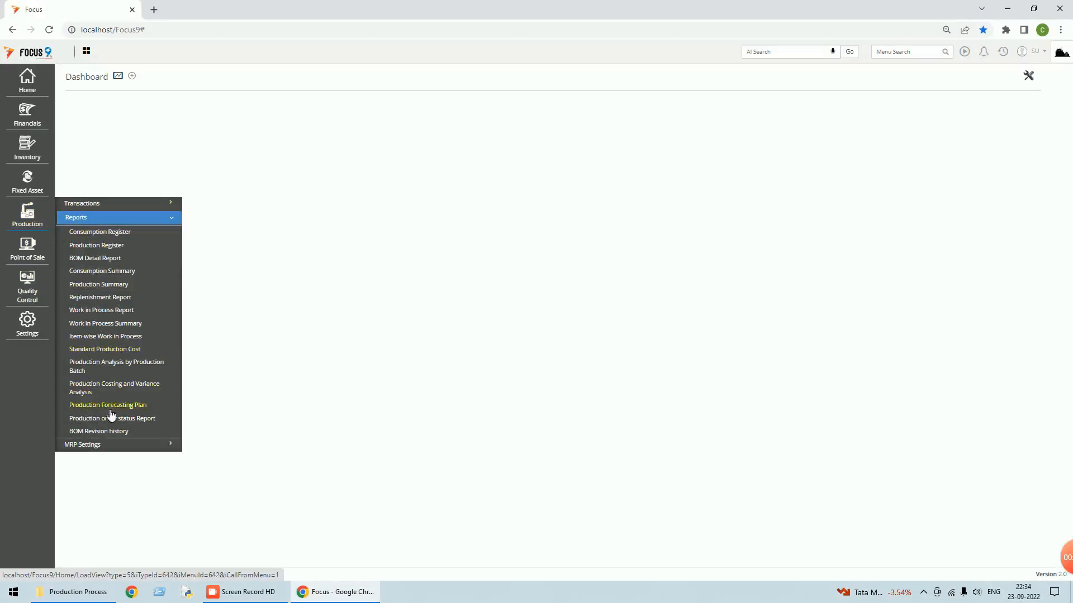
{"action": "left_click", "coordinate": [106, 420]}
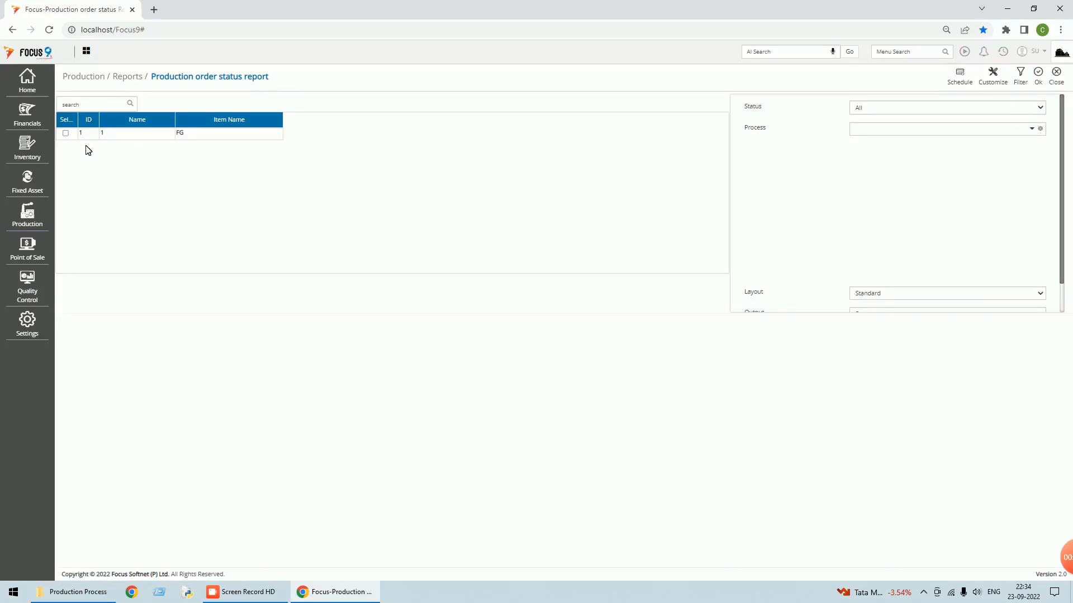
- Run the report for all items, see both FG orders as Not Released, and close it
{"action": "left_click", "coordinate": [66, 133]}
{"action": "scroll", "coordinate": [1004, 230], "scroll_direction": "down", "scroll_amount": 1}
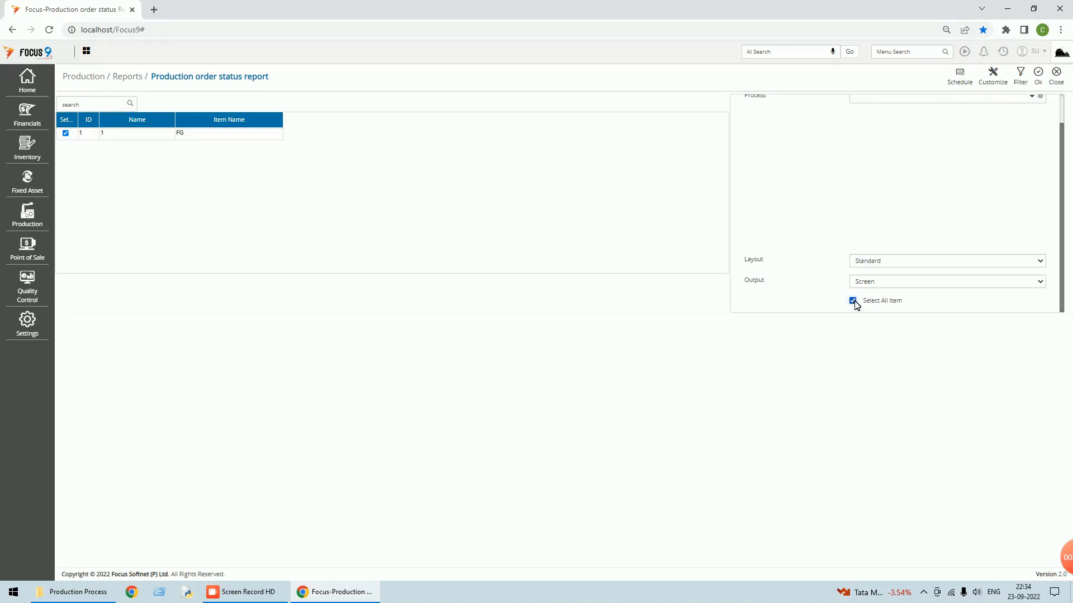
{"action": "left_click", "coordinate": [66, 133]}
{"action": "scroll", "coordinate": [894, 201], "scroll_direction": "up", "scroll_amount": 2}
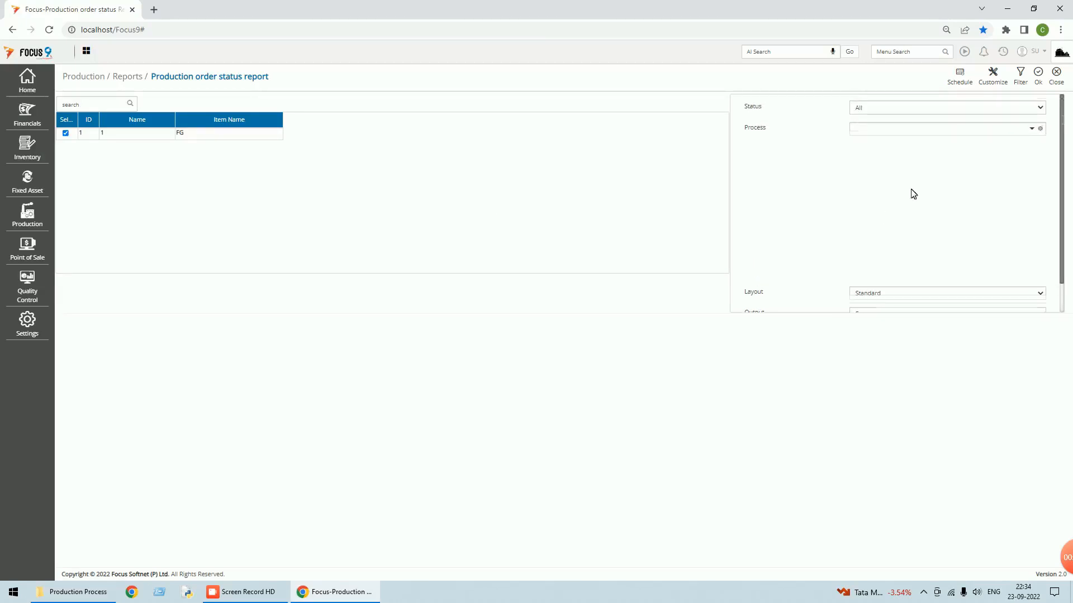
{"action": "left_click", "coordinate": [1037, 75]}
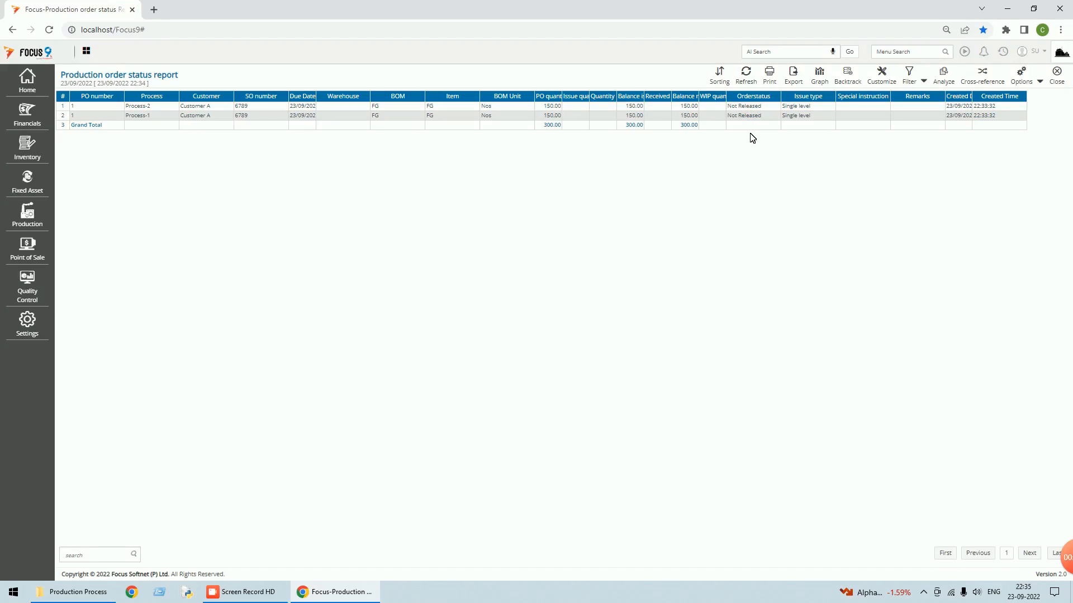
{"action": "left_click", "coordinate": [1056, 78]}
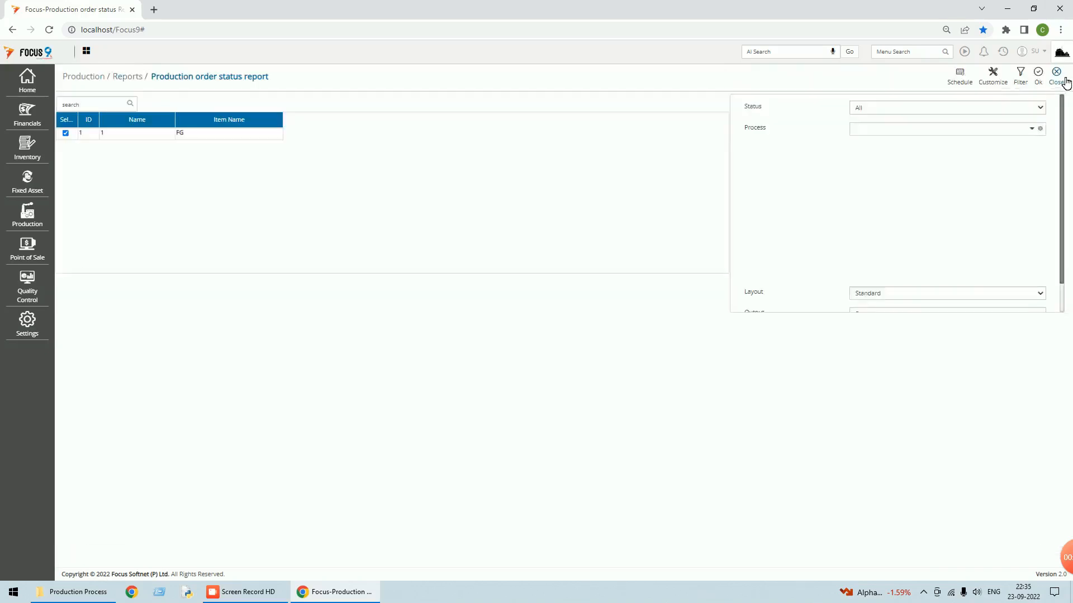
{"action": "left_click", "coordinate": [1057, 79]}
- Load production order 1 from the Production Orders list
{"action": "left_click", "coordinate": [31, 222]}
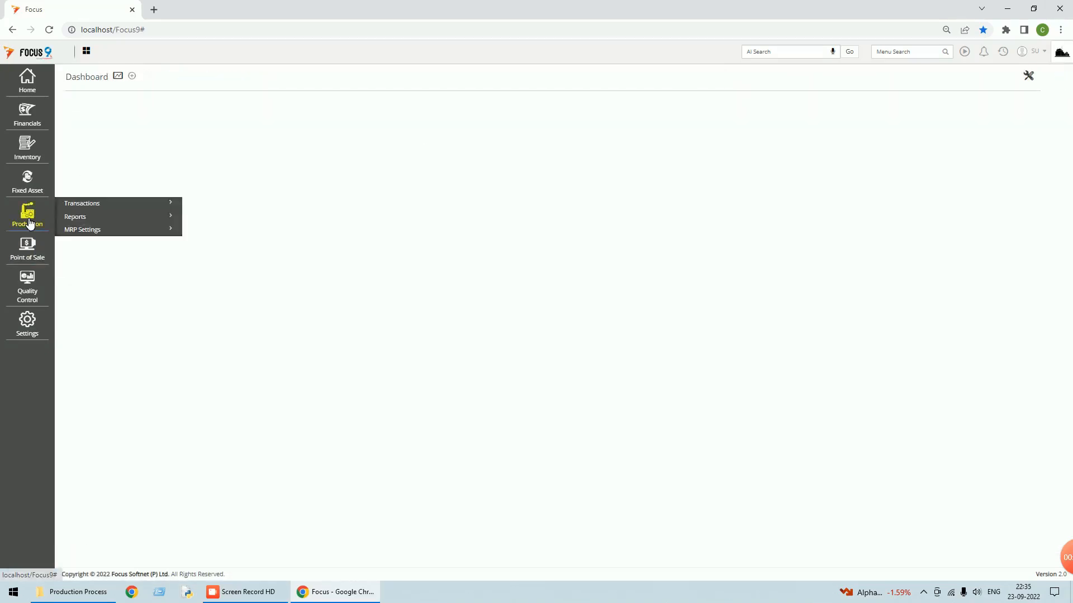
{"action": "left_click", "coordinate": [79, 207]}
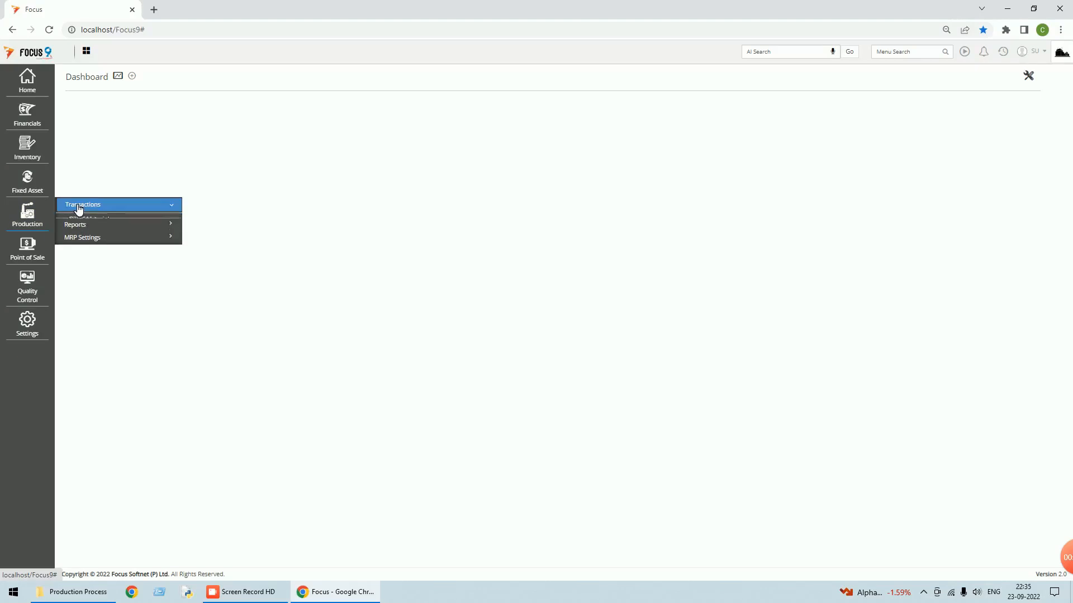
{"action": "left_click", "coordinate": [103, 327]}
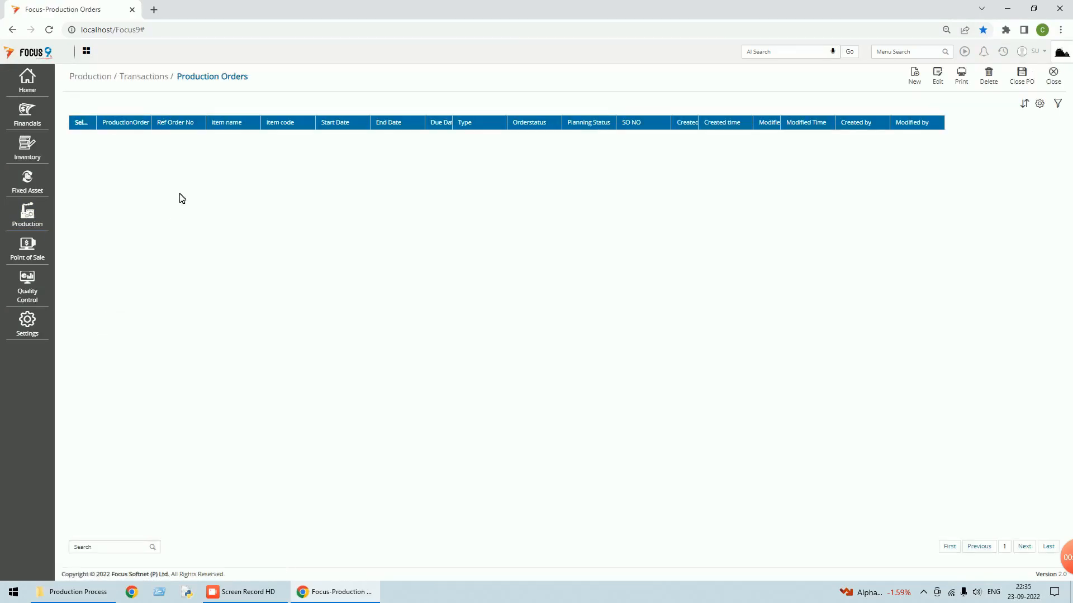
{"action": "left_click", "coordinate": [937, 79]}
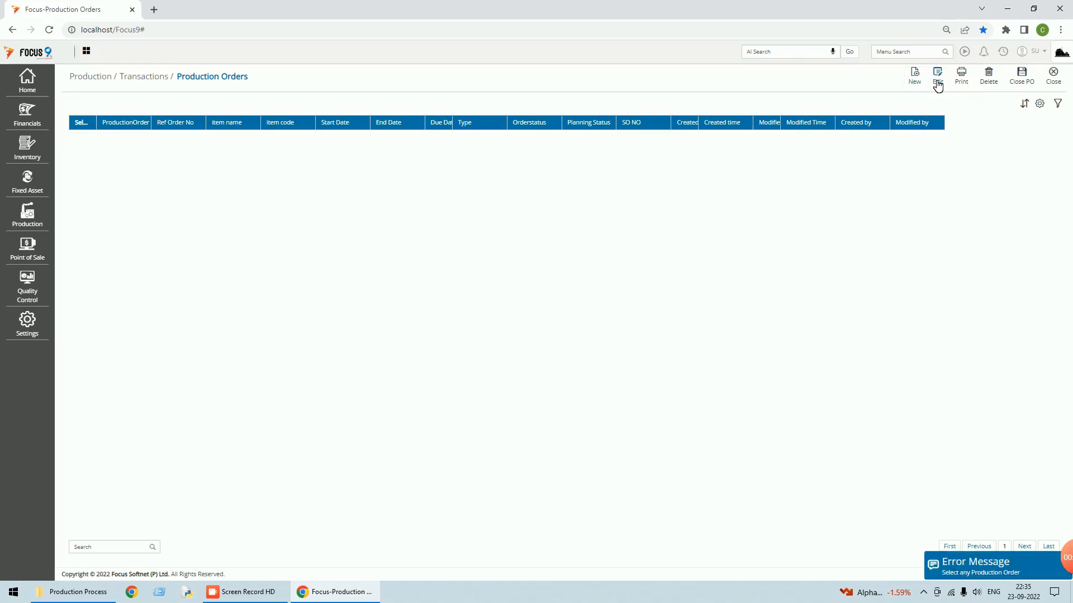
{"action": "left_click", "coordinate": [915, 80]}
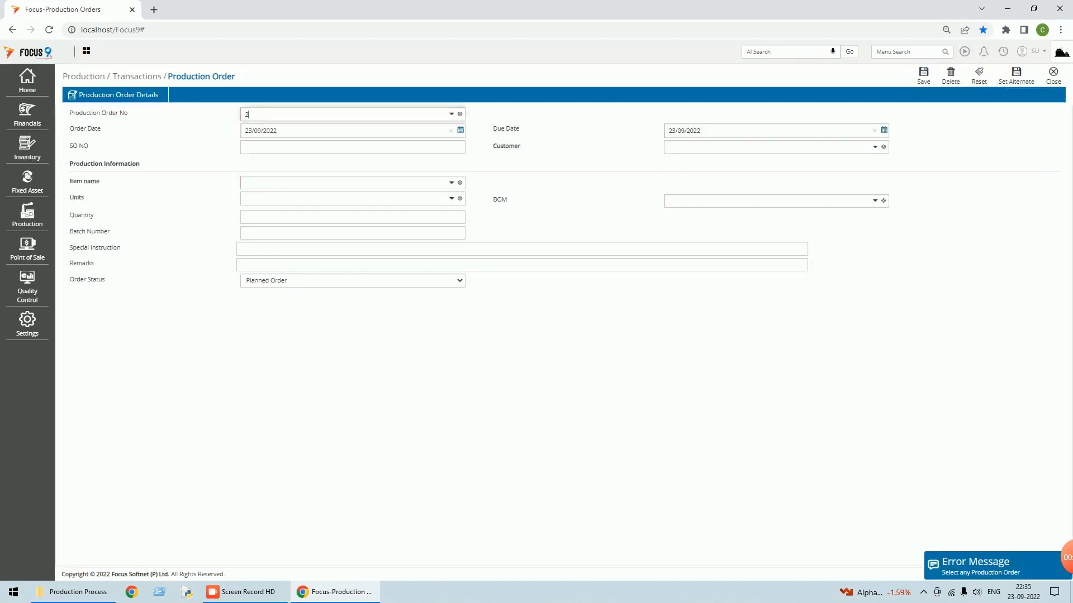
{"action": "left_click", "coordinate": [453, 115]}
{"action": "left_click", "coordinate": [256, 142]}
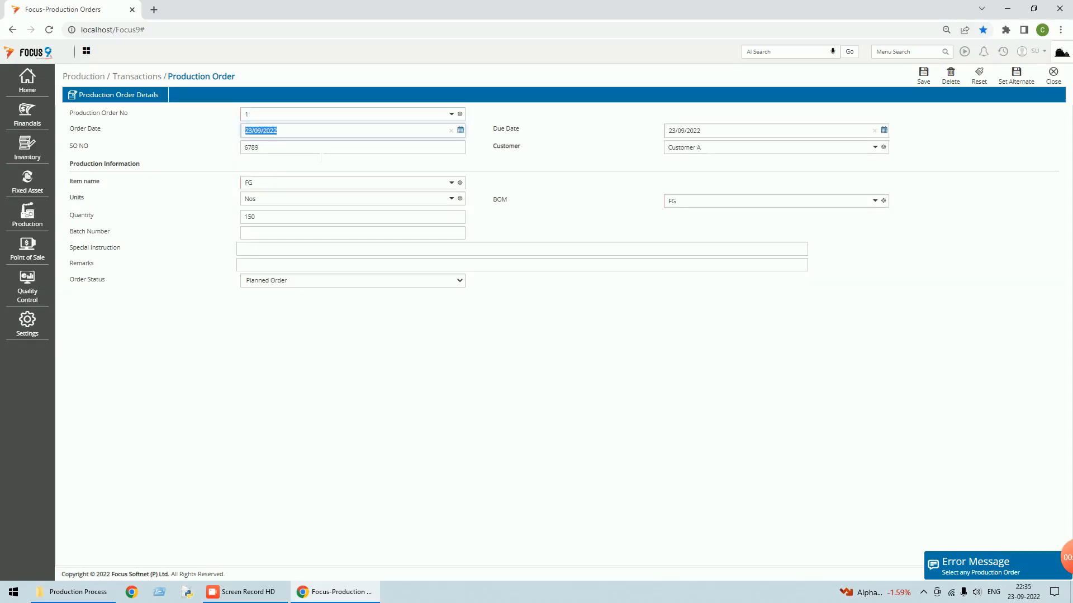
- Set its status to Released Production Order, save, and close the order screens
{"action": "left_click", "coordinate": [459, 280]}
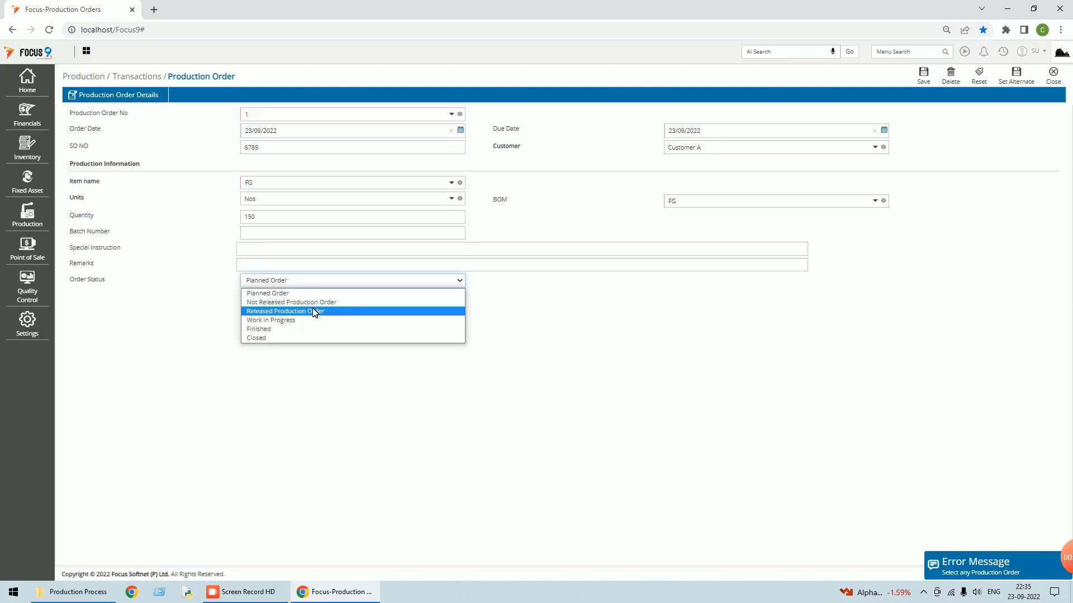
{"action": "left_click", "coordinate": [315, 312]}
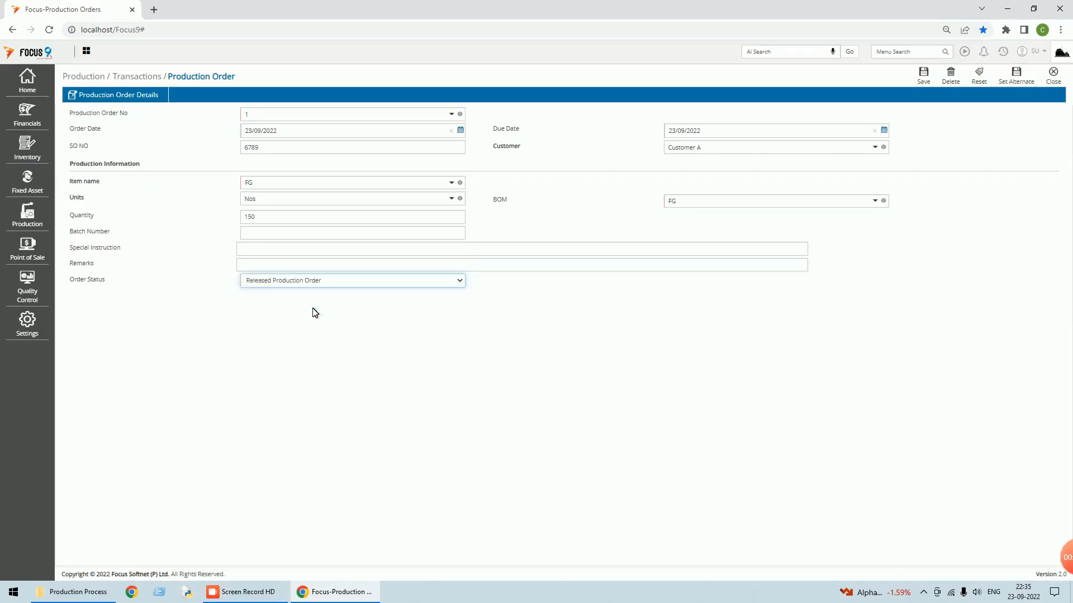
{"action": "left_click", "coordinate": [925, 77]}
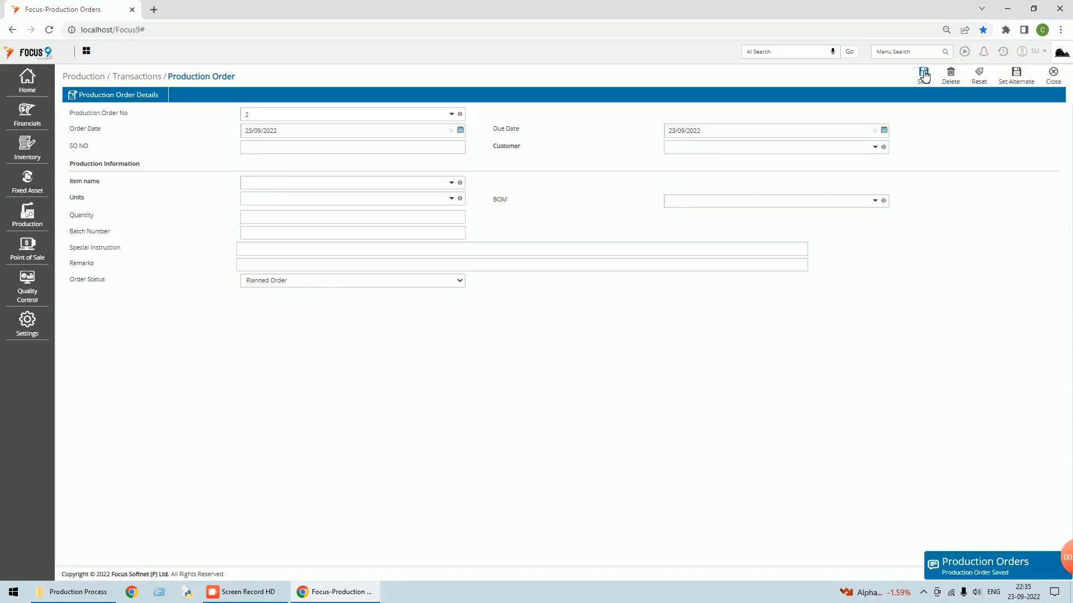
{"action": "left_click", "coordinate": [1056, 77]}
{"action": "left_click", "coordinate": [1058, 78]}
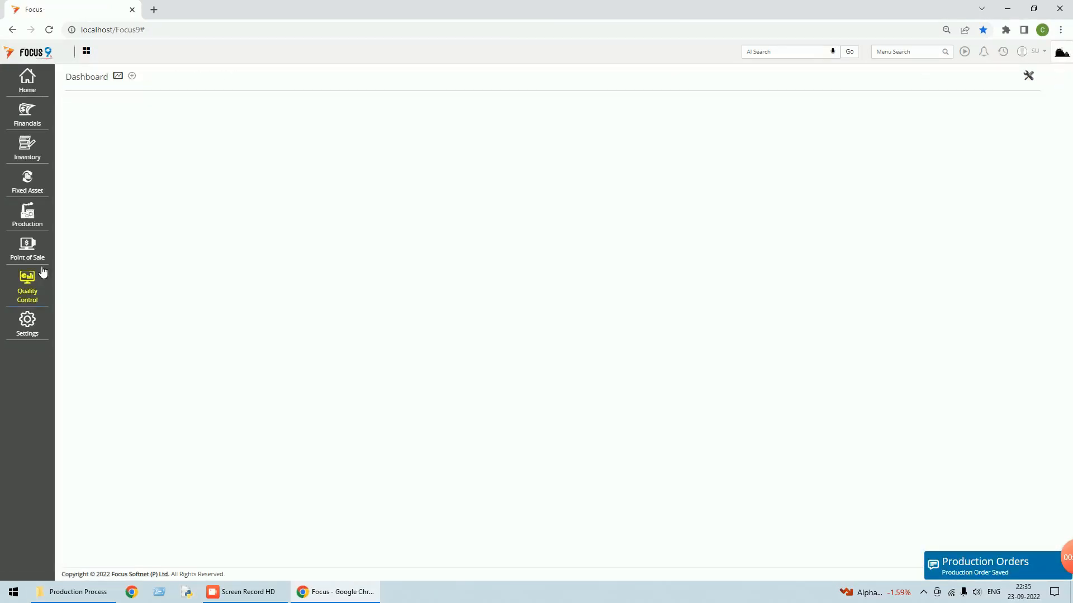
{"action": "mouse_move", "coordinate": [37, 222]}
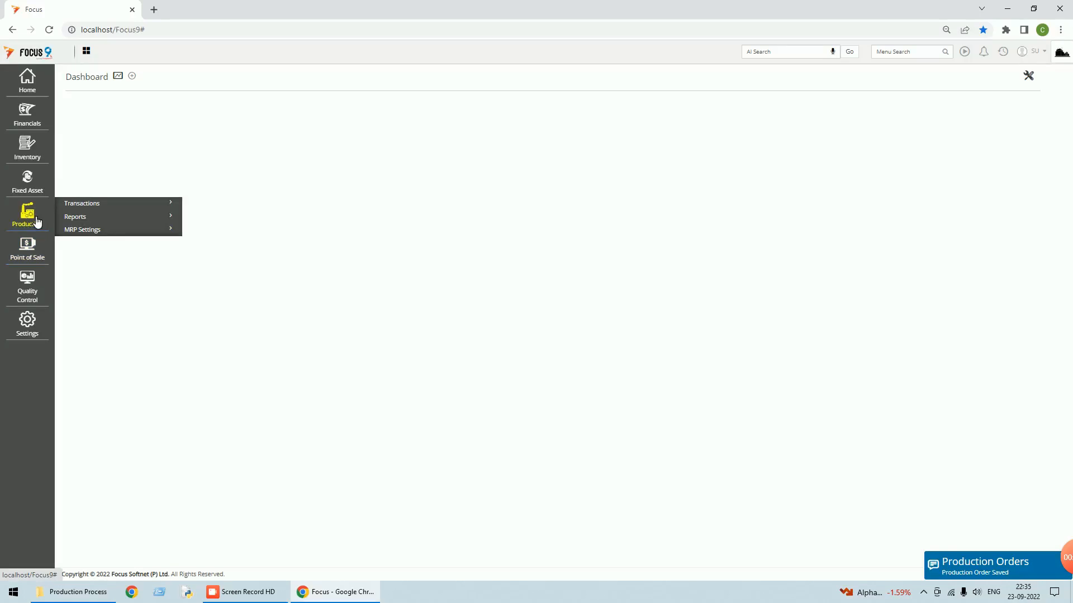
{"action": "left_click", "coordinate": [87, 218]}
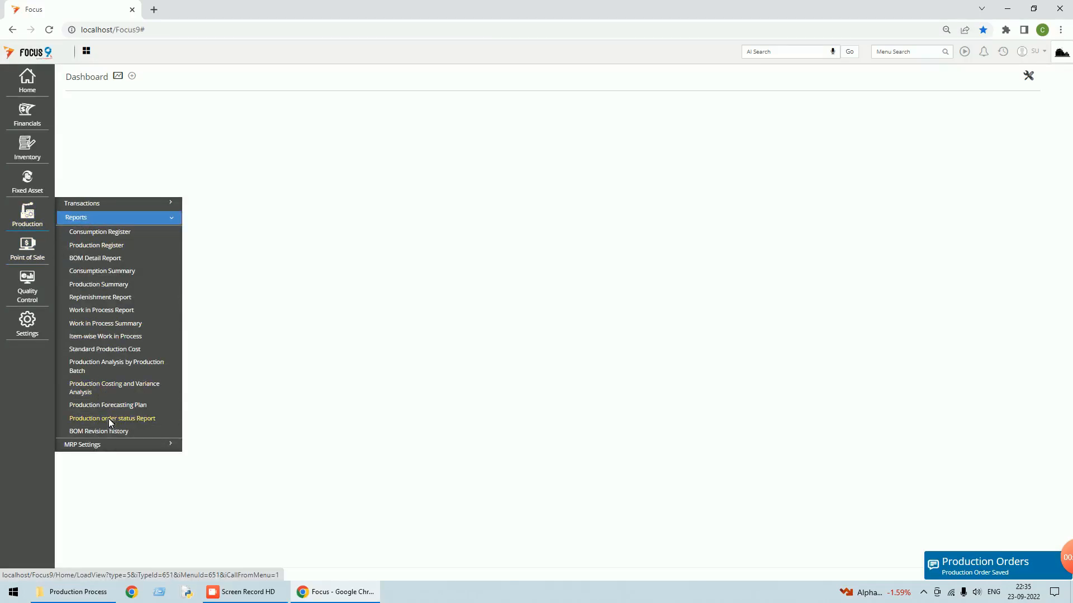
- Run the Production order status report for all items, see both 150 FG orders Released, and close it
{"action": "left_click", "coordinate": [108, 418]}
{"action": "scroll", "coordinate": [981, 229], "scroll_direction": "down", "scroll_amount": 2}
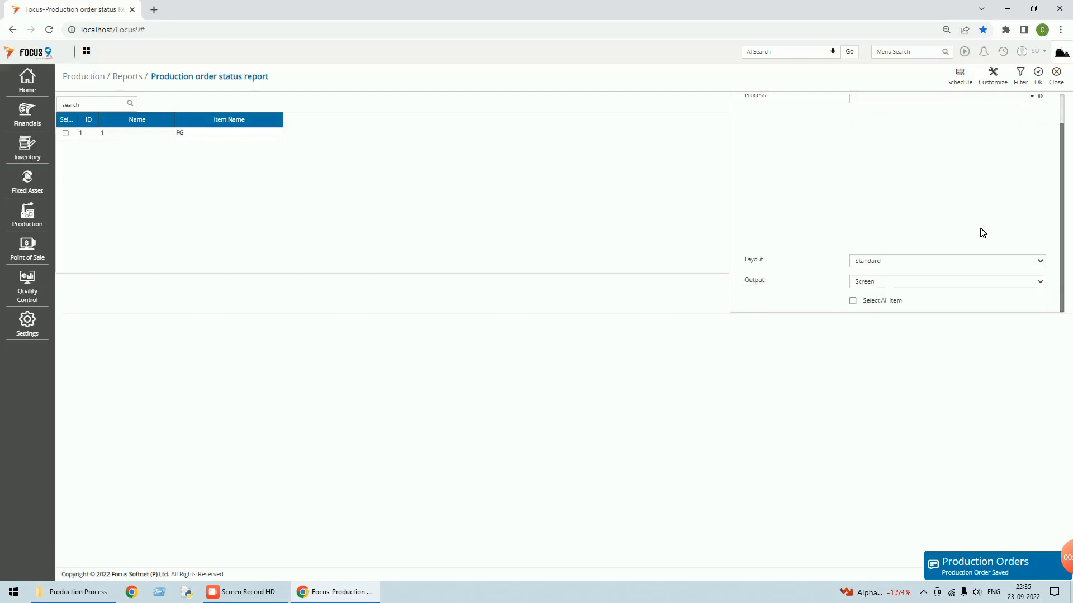
{"action": "left_click", "coordinate": [853, 300]}
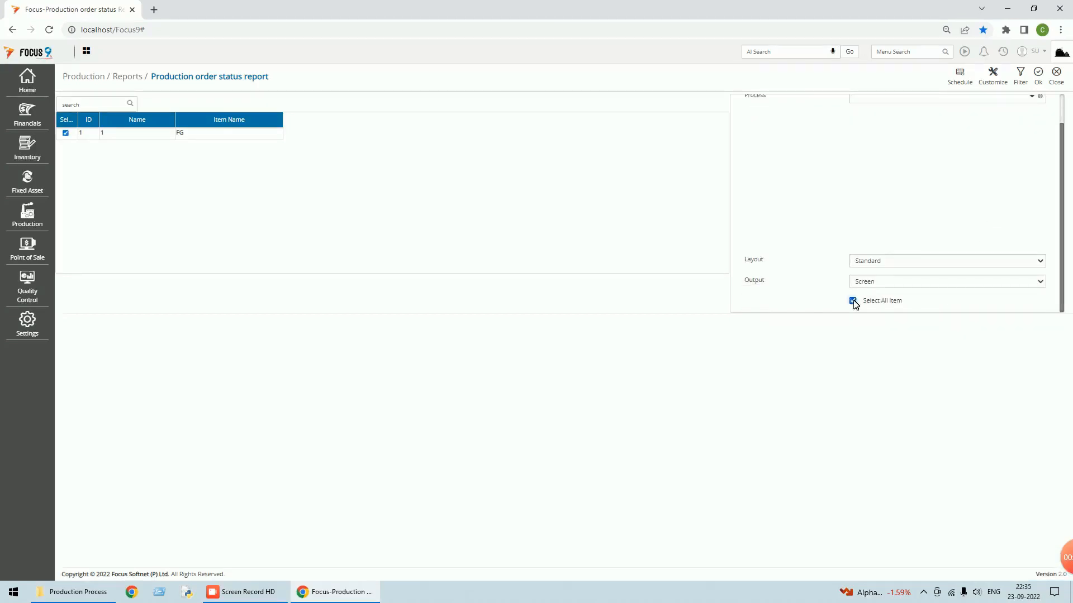
{"action": "left_click", "coordinate": [1037, 73]}
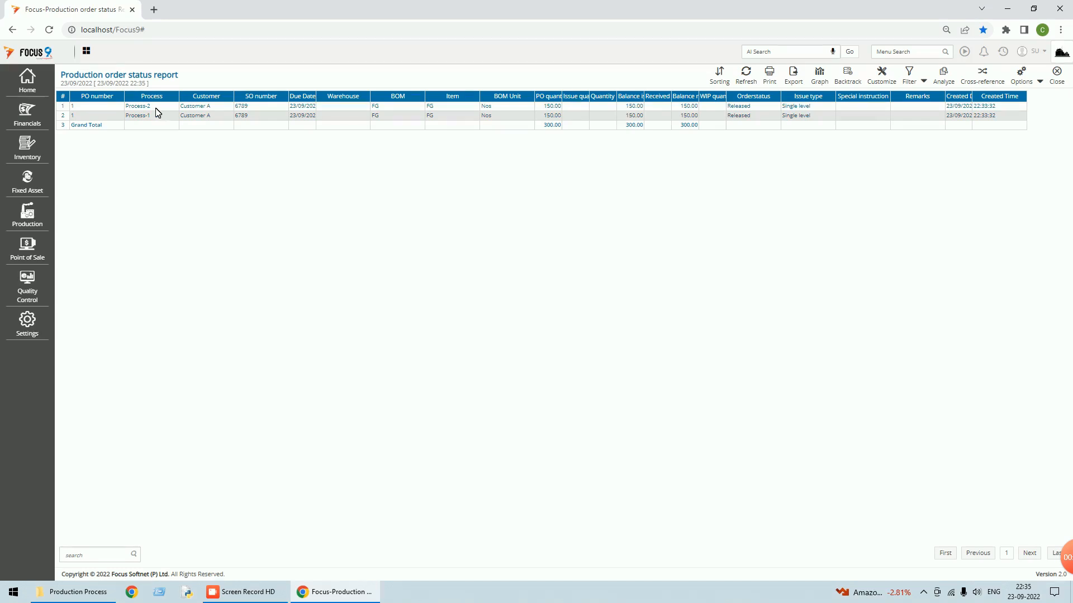
{"action": "left_click", "coordinate": [1058, 73]}
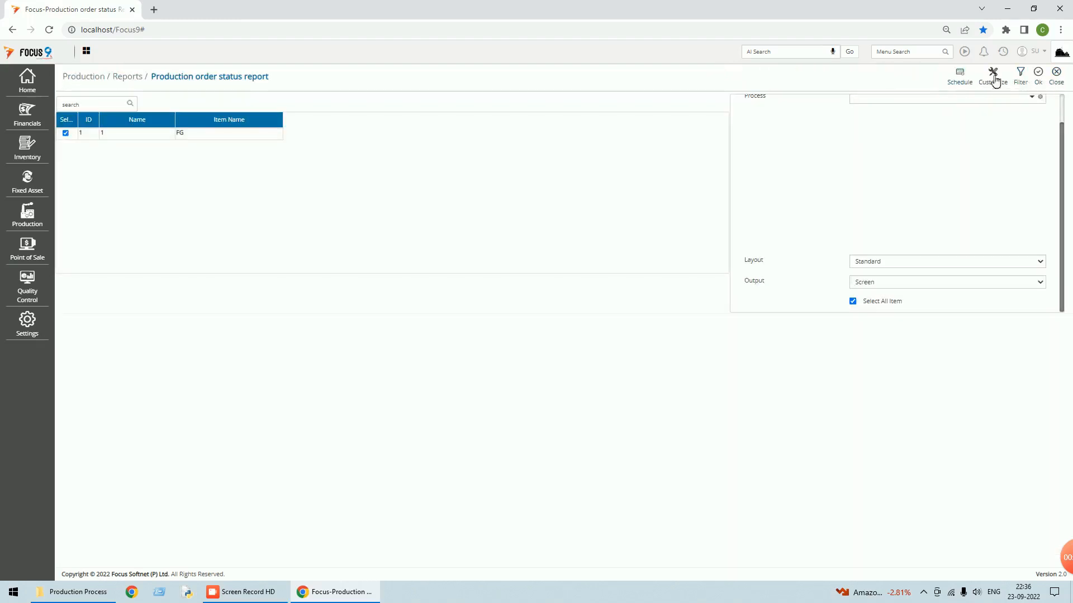
{"action": "left_click", "coordinate": [1056, 77]}
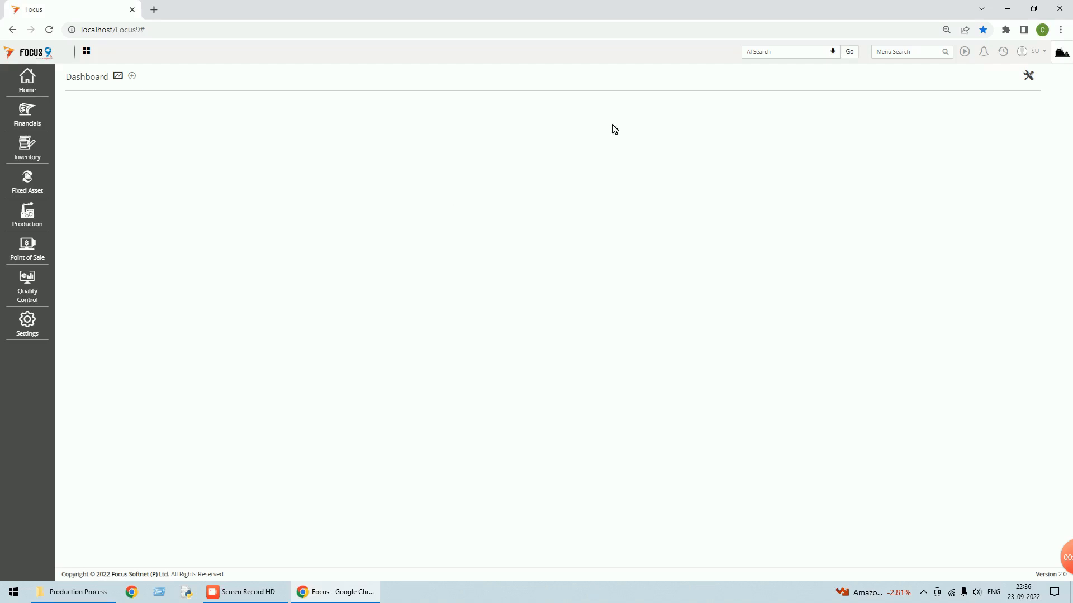
- Add Warehouse as a Header-position master to Issues to Production and save
{"action": "left_click", "coordinate": [34, 333]}
{"action": "left_click", "coordinate": [105, 86]}
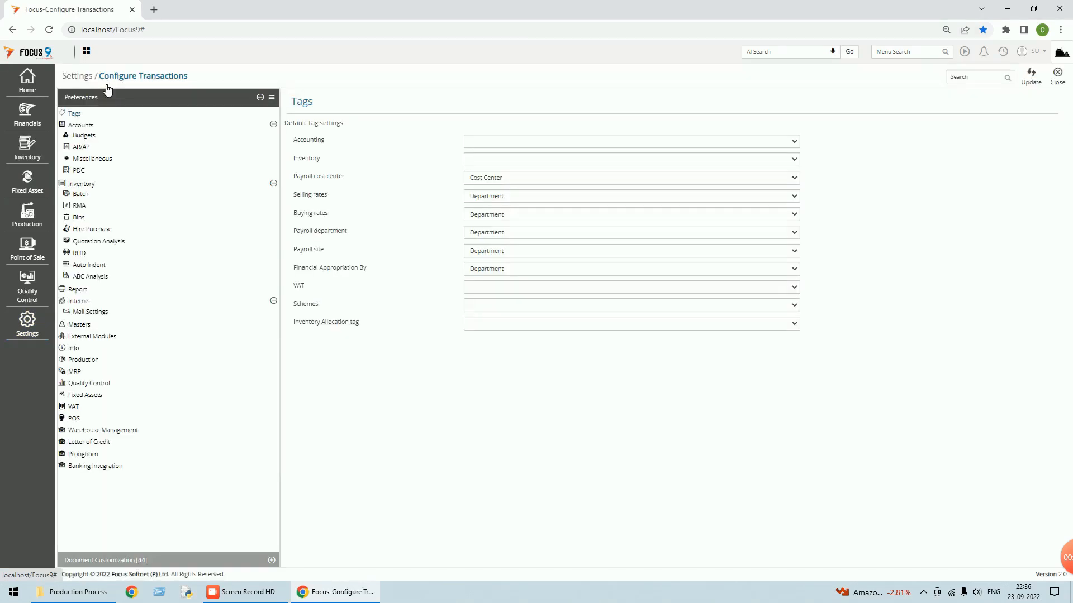
{"action": "left_click", "coordinate": [123, 560]}
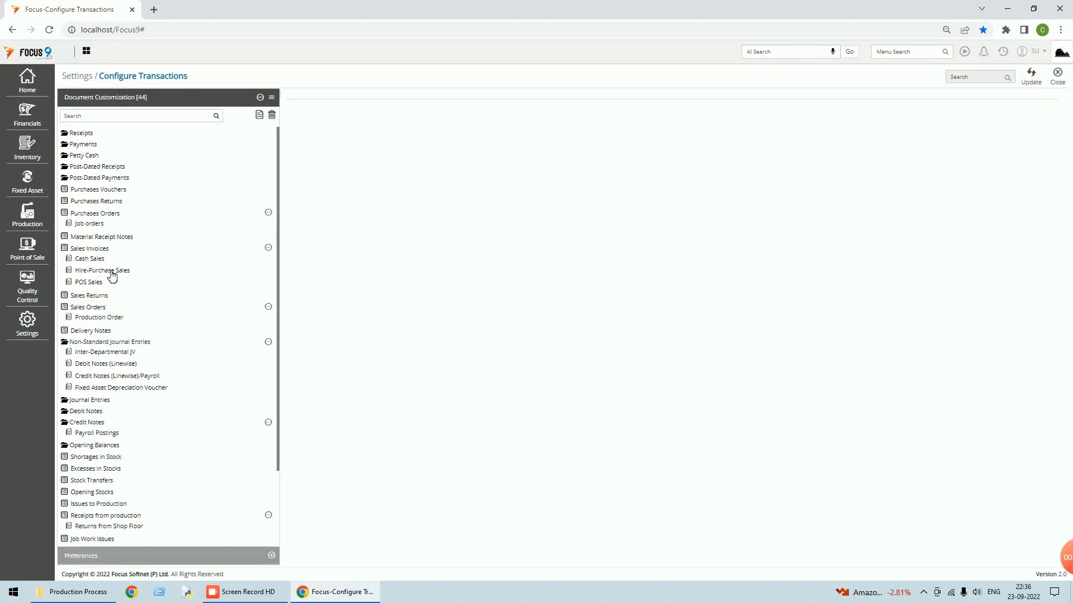
{"action": "left_click", "coordinate": [70, 116]}
{"action": "type", "text": "iss"}
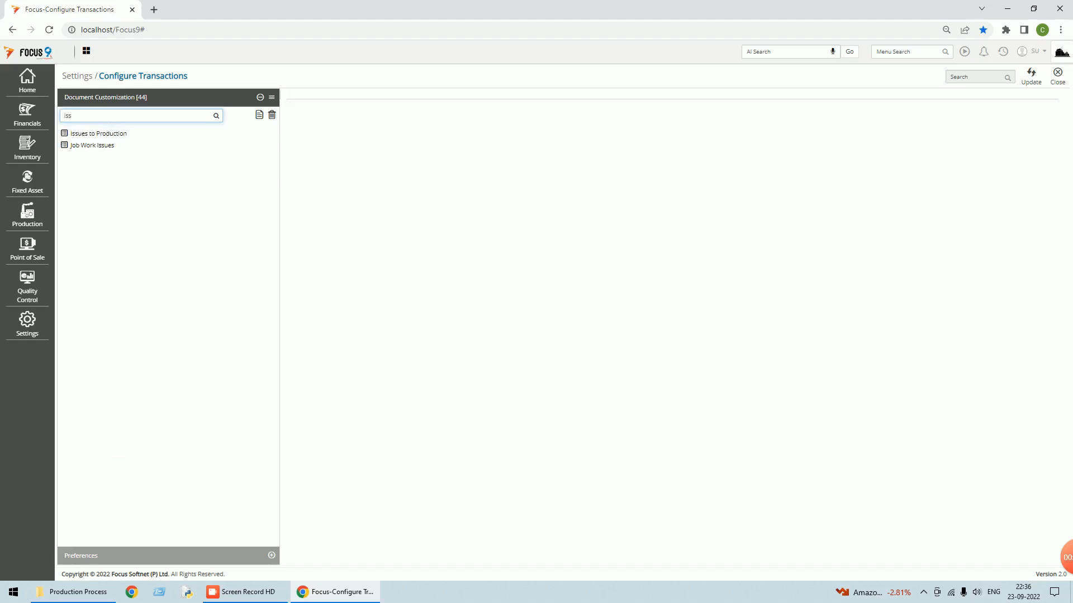
{"action": "left_click", "coordinate": [99, 134]}
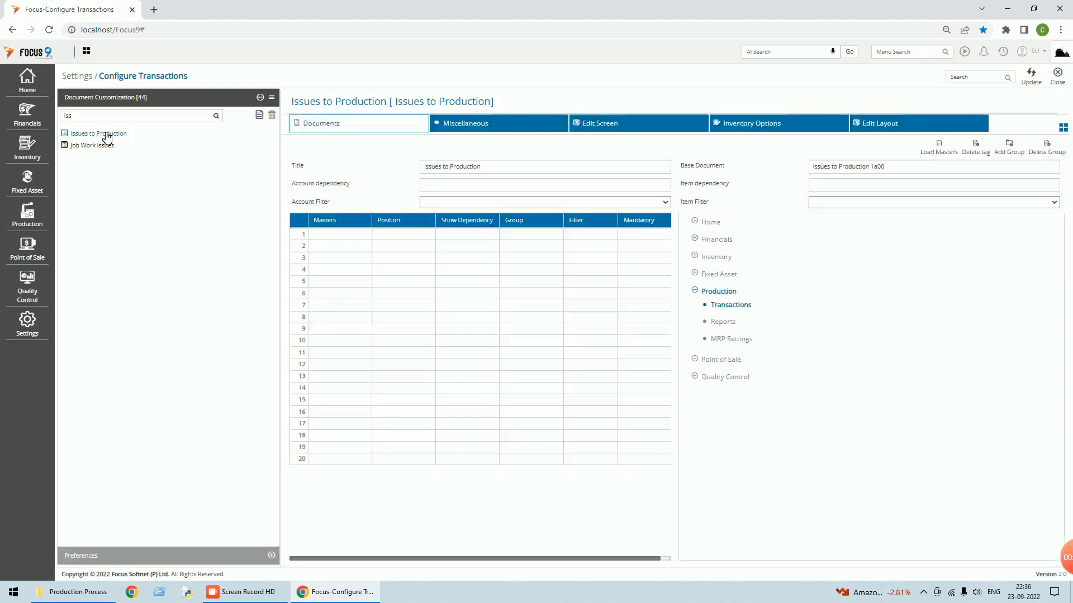
{"action": "left_click", "coordinate": [338, 237]}
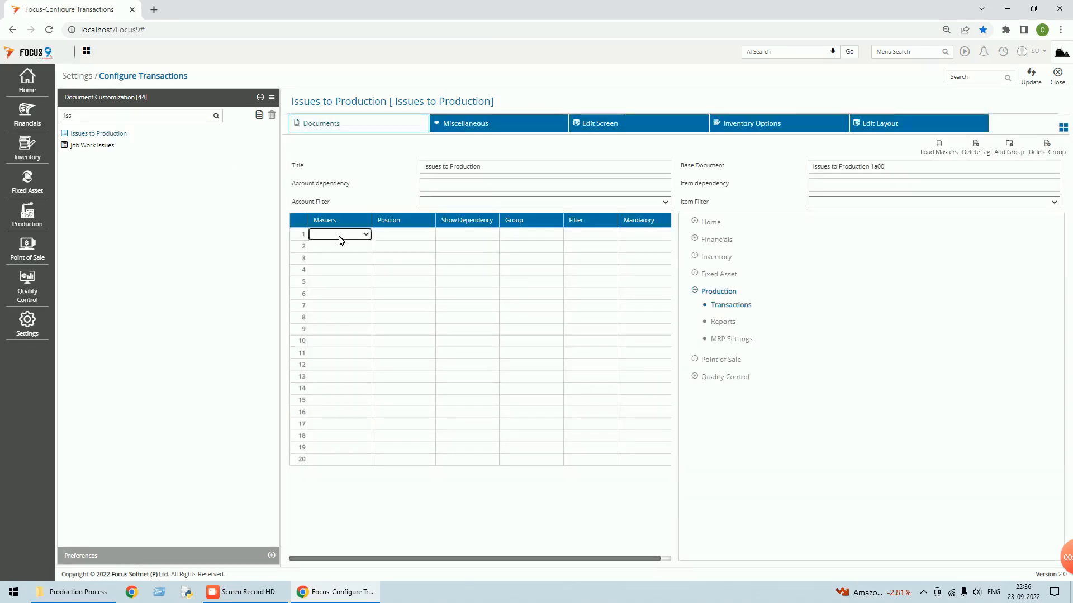
{"action": "left_click", "coordinate": [366, 234]}
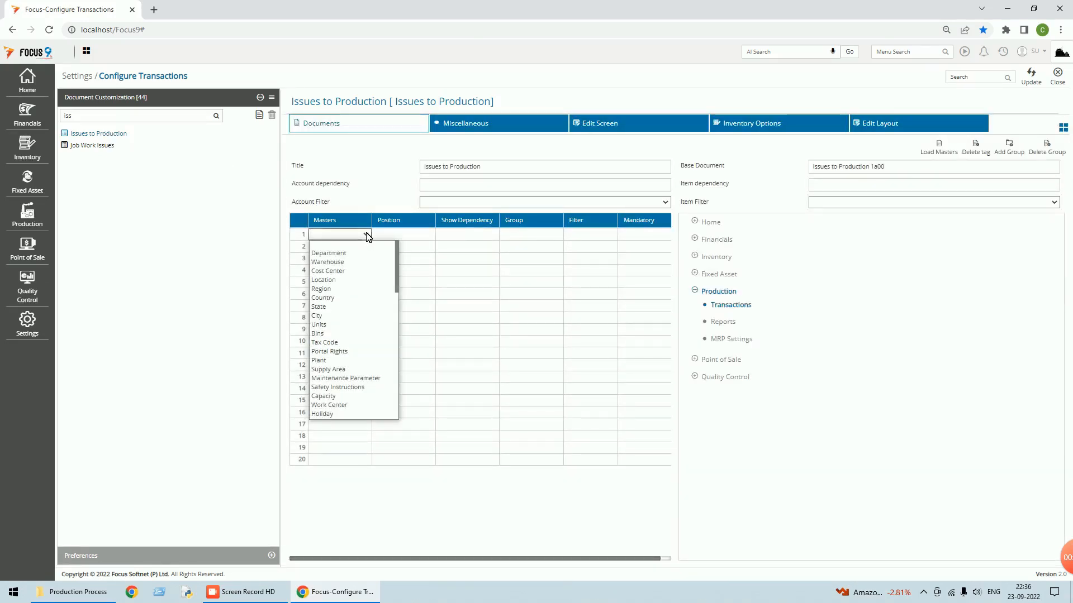
{"action": "left_click", "coordinate": [343, 263]}
{"action": "left_click", "coordinate": [429, 234]}
{"action": "left_click", "coordinate": [403, 249]}
{"action": "left_click", "coordinate": [523, 235]}
{"action": "left_click", "coordinate": [1037, 85]}
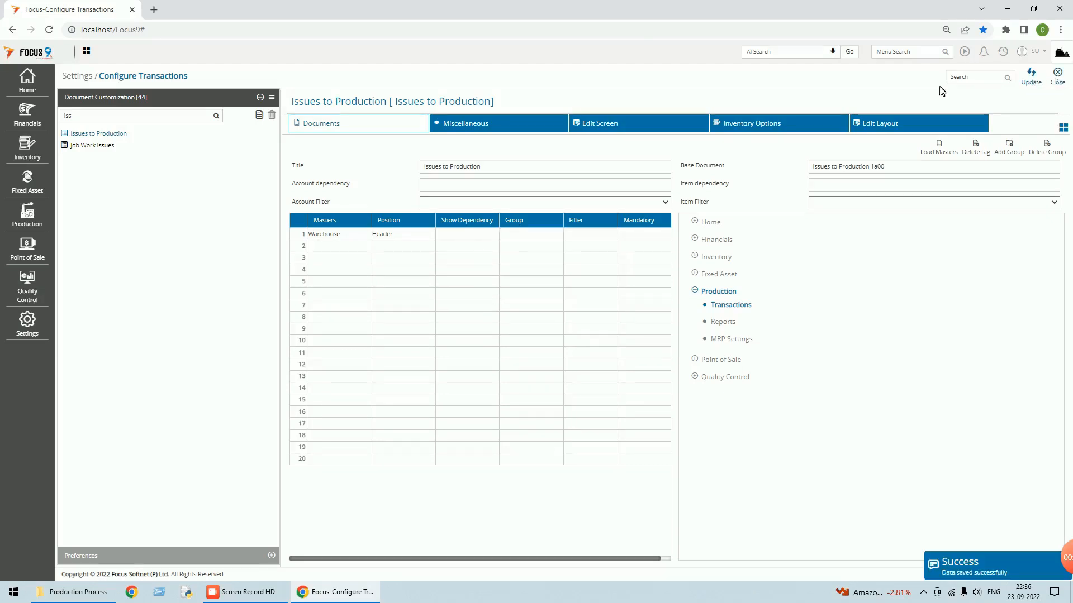
- Add Warehouse as a Header master to Receipts from Production and save
{"action": "left_click_drag", "start_coordinate": [90, 116], "coordinate": [9, 122]}
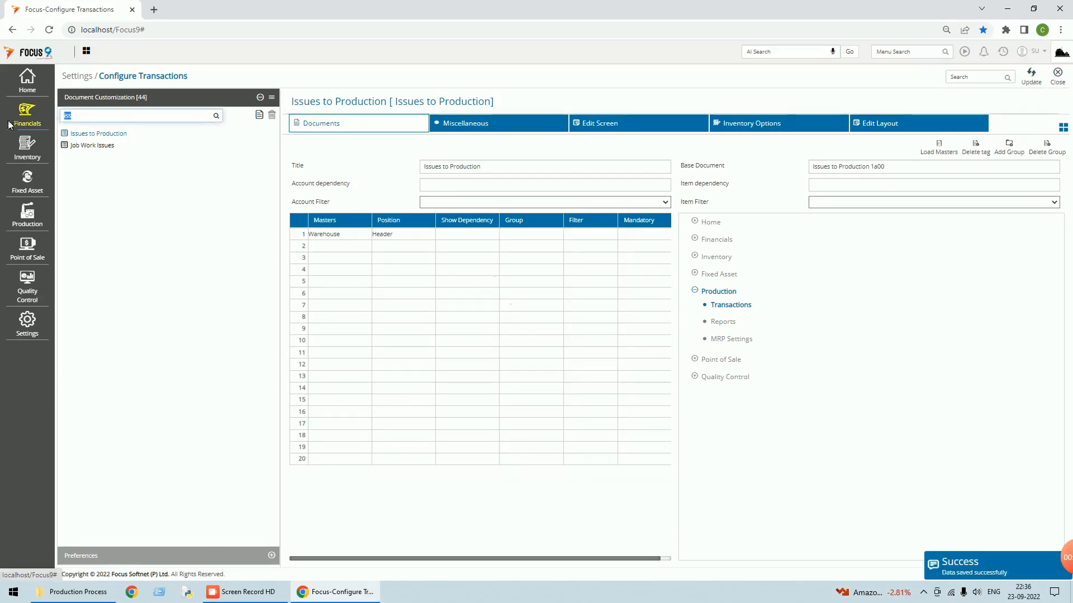
{"action": "type", "text": "rece"}
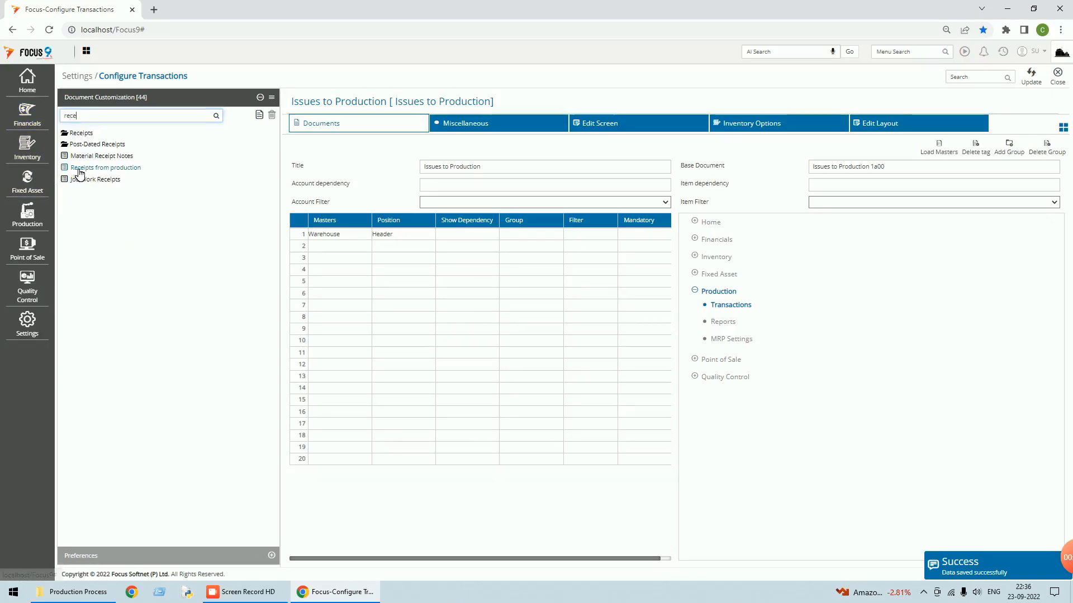
{"action": "left_click", "coordinate": [79, 168]}
{"action": "left_click", "coordinate": [333, 235]}
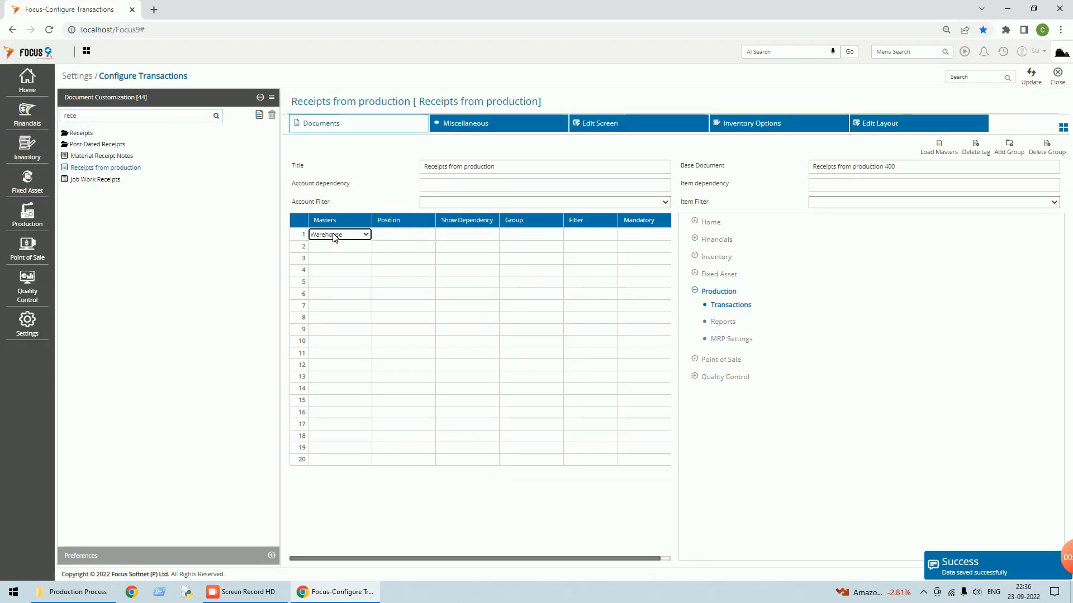
{"action": "left_click", "coordinate": [387, 234]}
{"action": "key", "text": "Tab"}
{"action": "left_click", "coordinate": [1035, 82]}
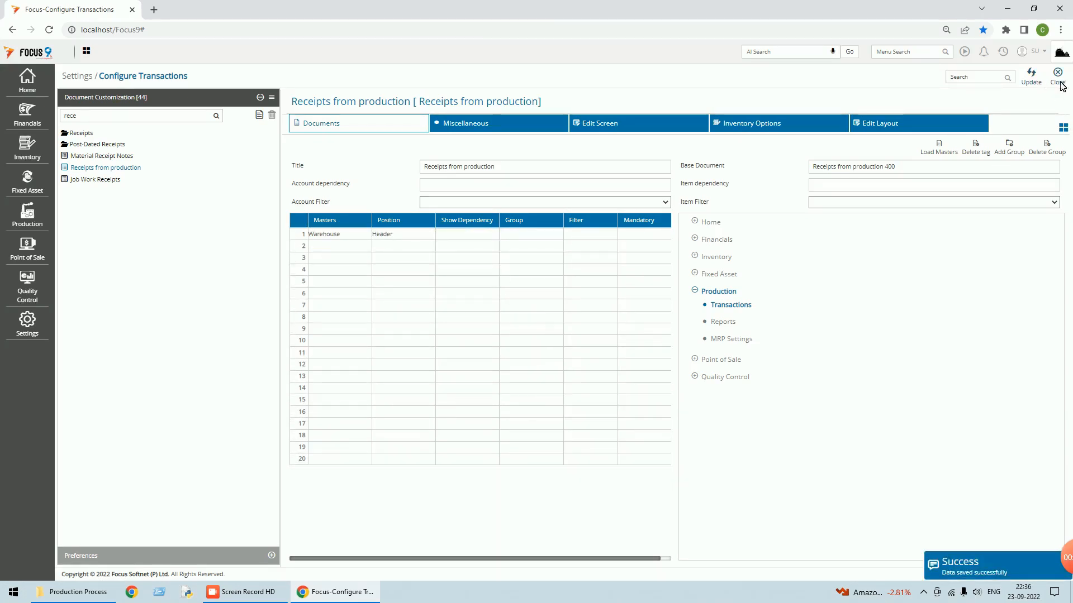
{"action": "left_click", "coordinate": [1059, 84]}
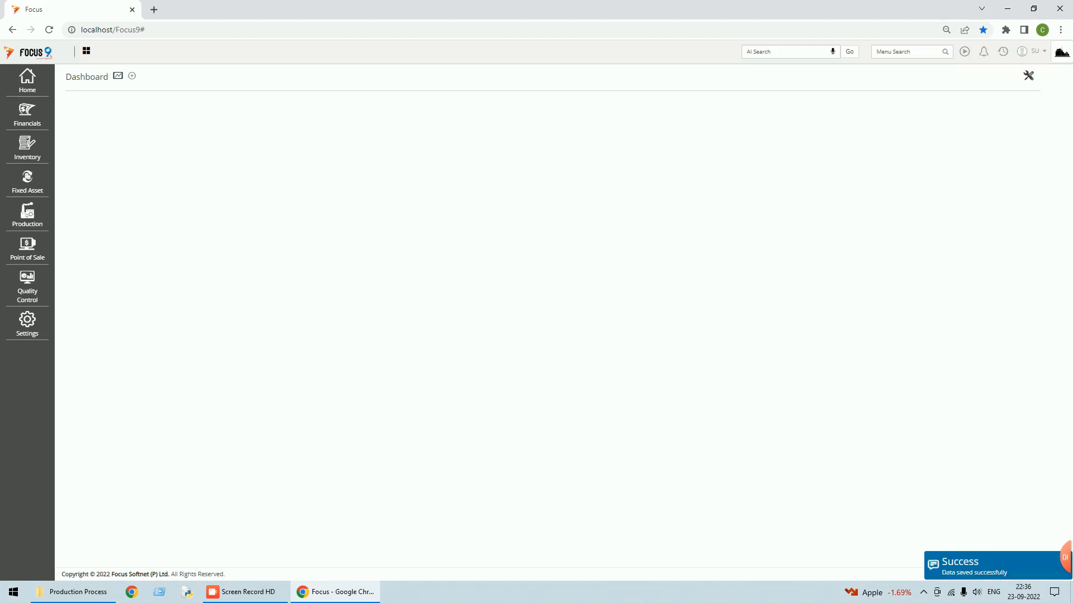
{"action": "left_click", "coordinate": [905, 52]}
{"action": "type", "text": "stock"}
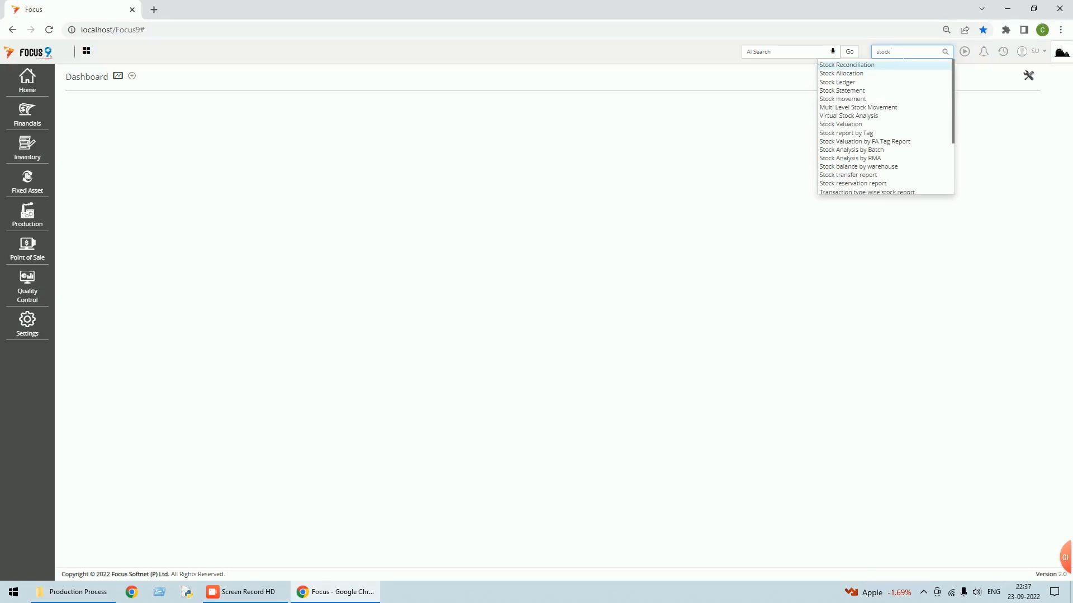
{"action": "left_click", "coordinate": [836, 82]}
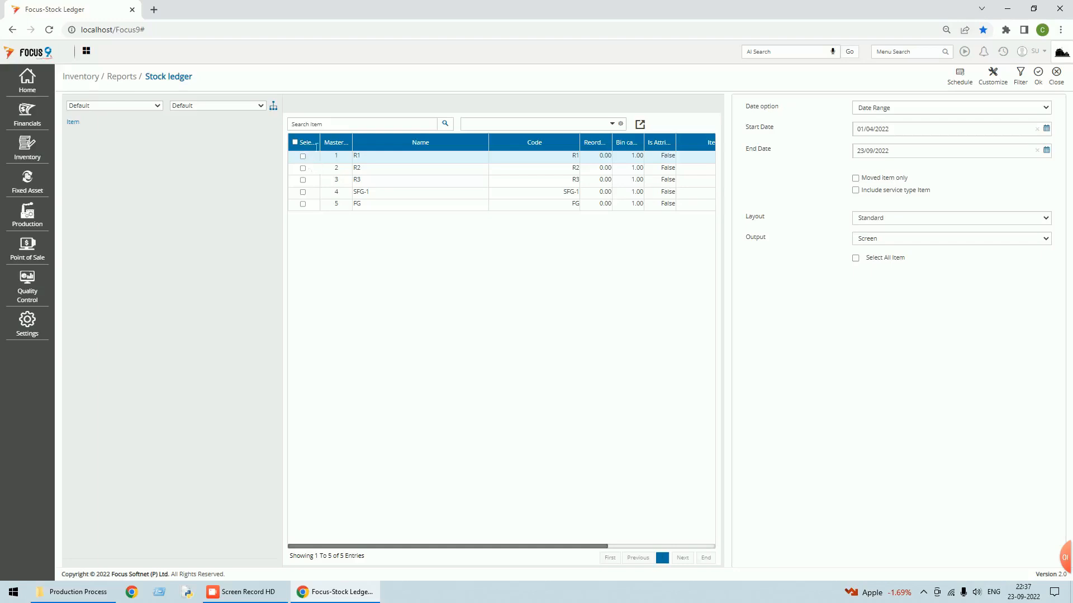
{"action": "left_click", "coordinate": [295, 142]}
{"action": "left_click", "coordinate": [1040, 76]}
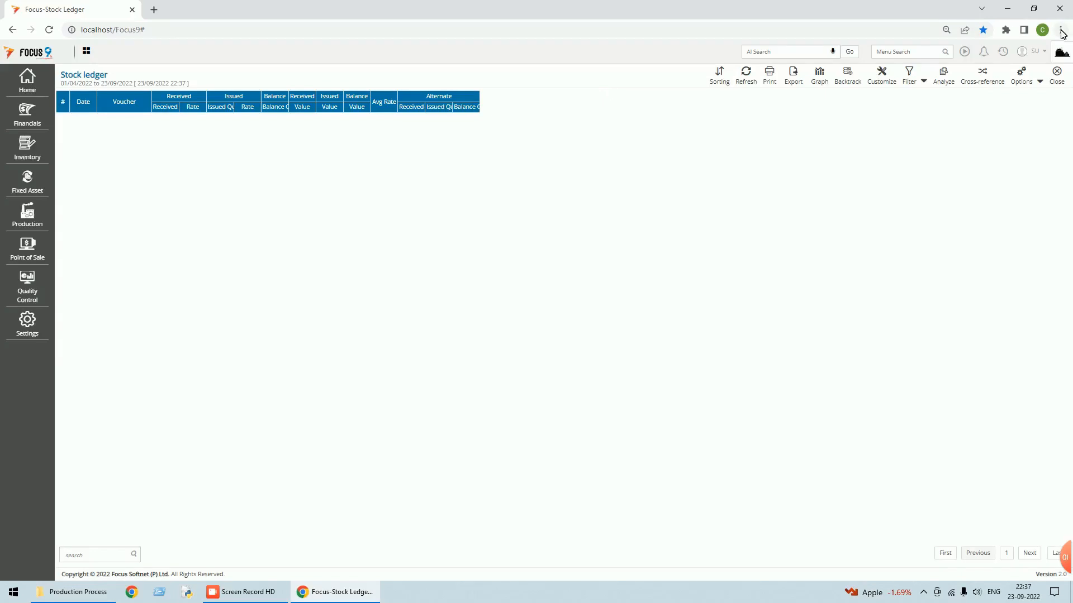
{"action": "left_click", "coordinate": [1056, 72]}
{"action": "left_click", "coordinate": [1056, 85]}
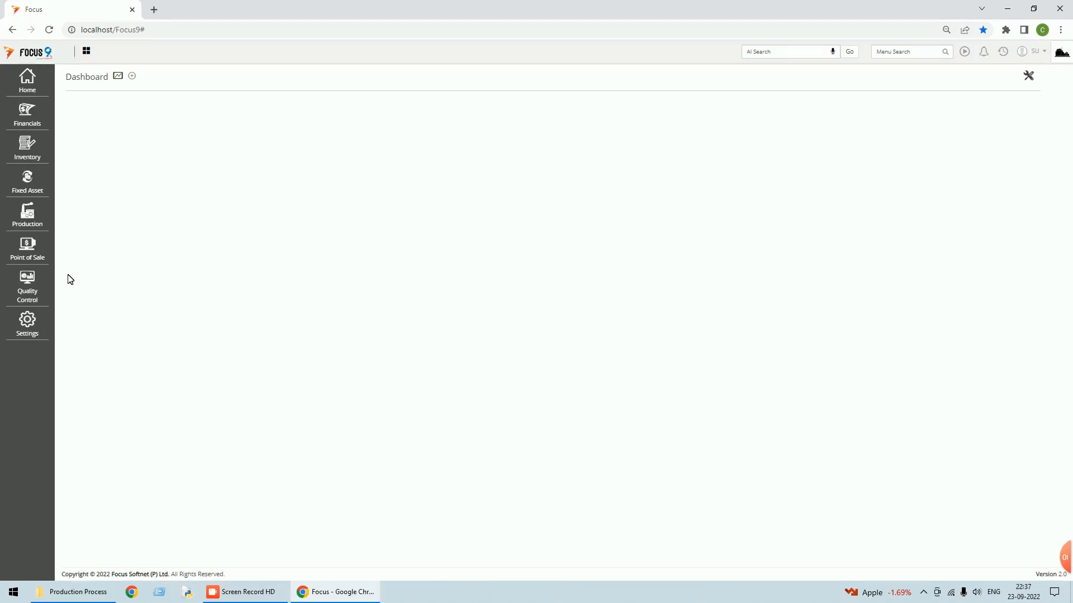
- Set Masters row 1 of Material Receipt Notes to Warehouse in the Header and save
{"action": "left_click", "coordinate": [32, 332]}
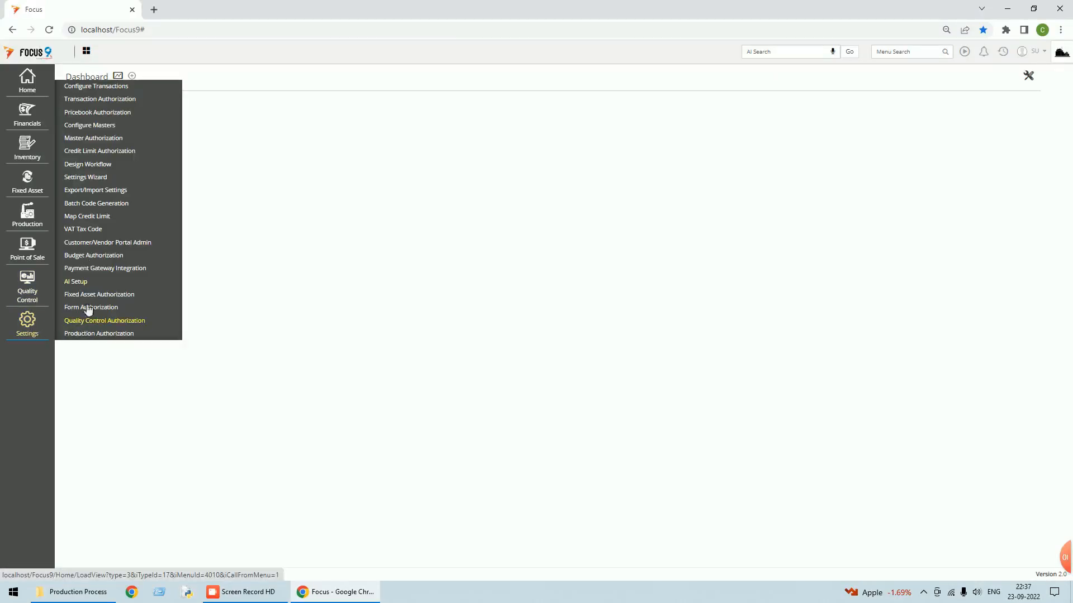
{"action": "left_click", "coordinate": [101, 87]}
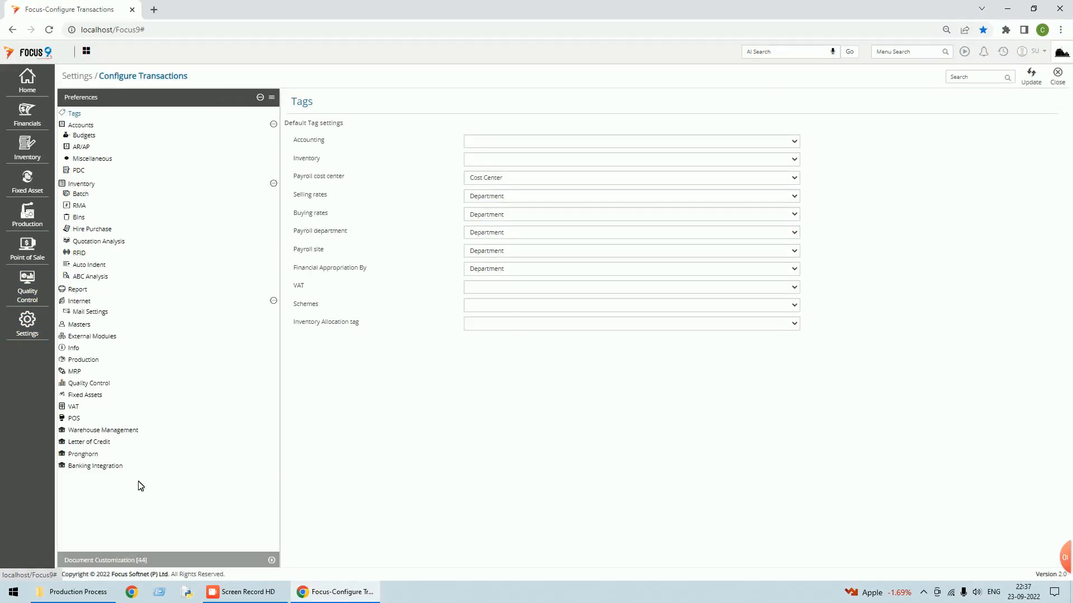
{"action": "left_click", "coordinate": [105, 561]}
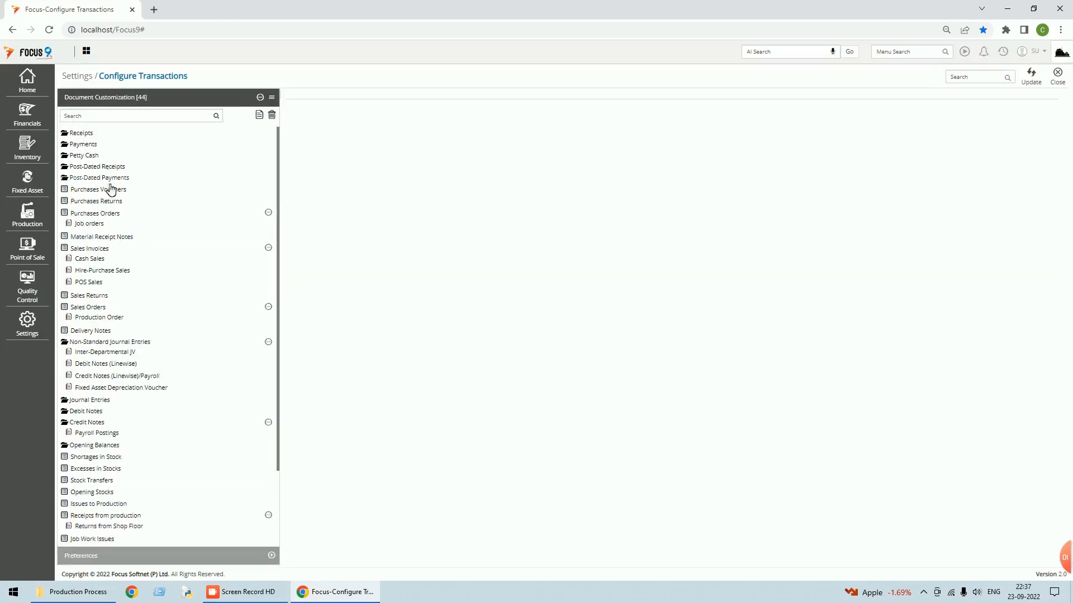
{"action": "left_click", "coordinate": [85, 117]}
{"action": "type", "text": "mater"}
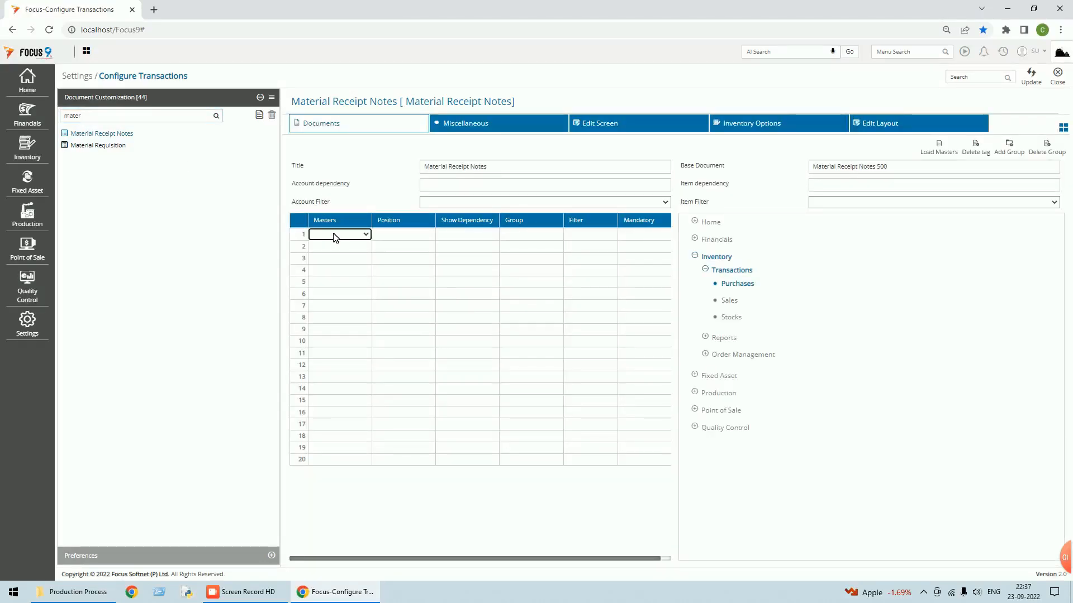
{"action": "key", "text": "Tab"}
{"action": "key", "text": "Tab"}
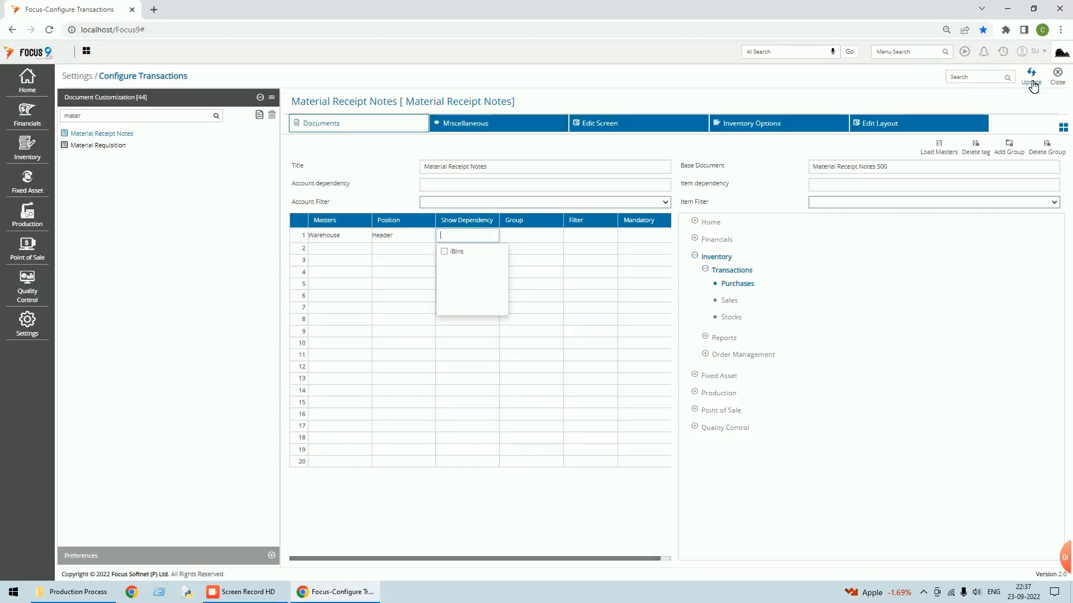
{"action": "left_click", "coordinate": [1032, 84]}
{"action": "left_click", "coordinate": [1064, 83]}
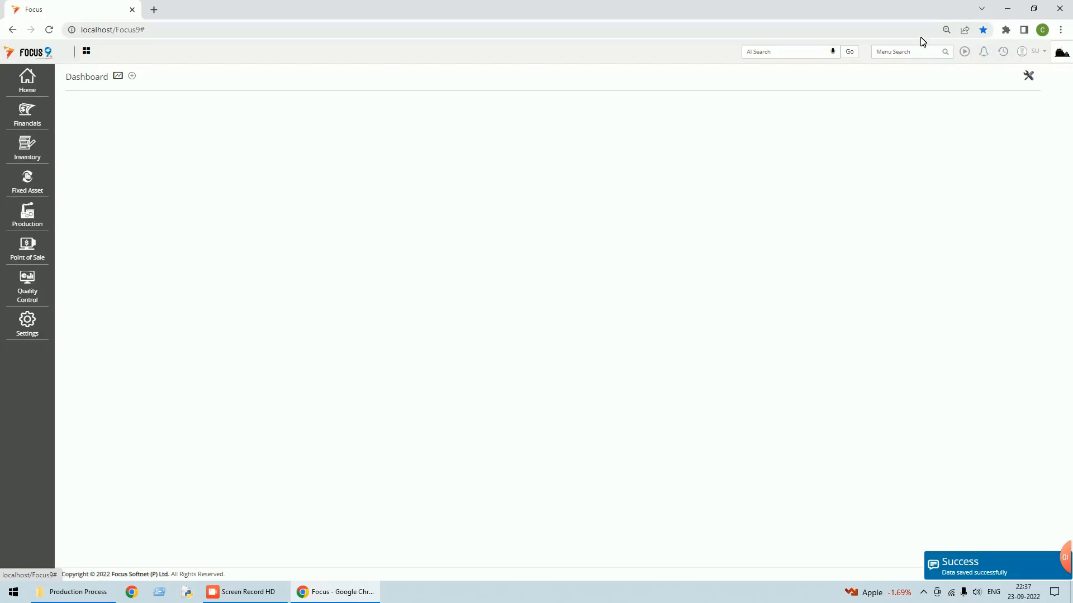
- Open Material Receipt Notes under Inventory purchases and start a new note
{"action": "left_click", "coordinate": [31, 153]}
{"action": "left_click", "coordinate": [92, 138]}
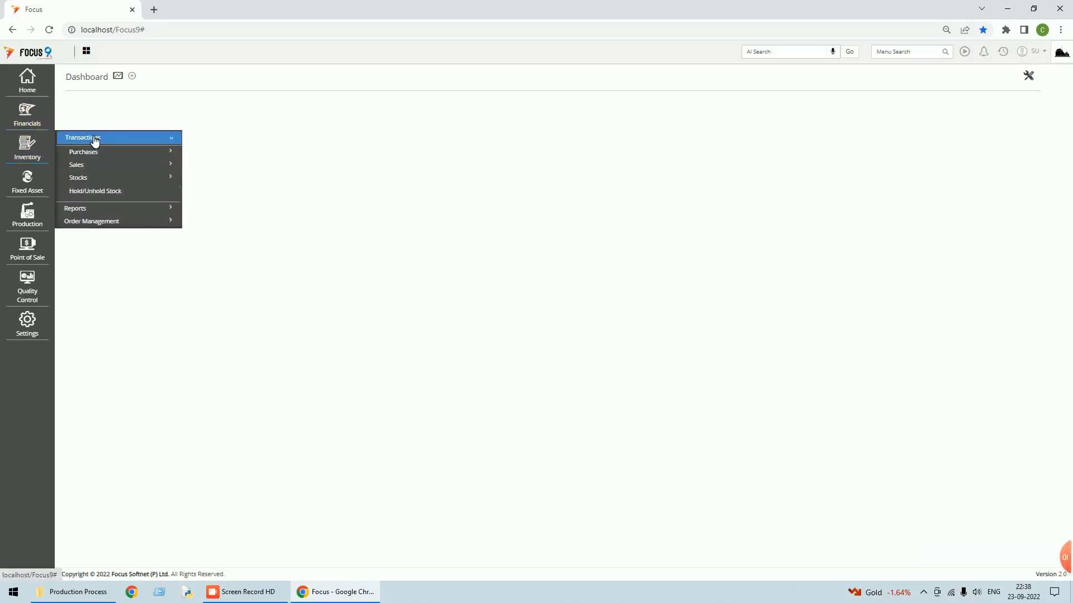
{"action": "left_click", "coordinate": [98, 158]}
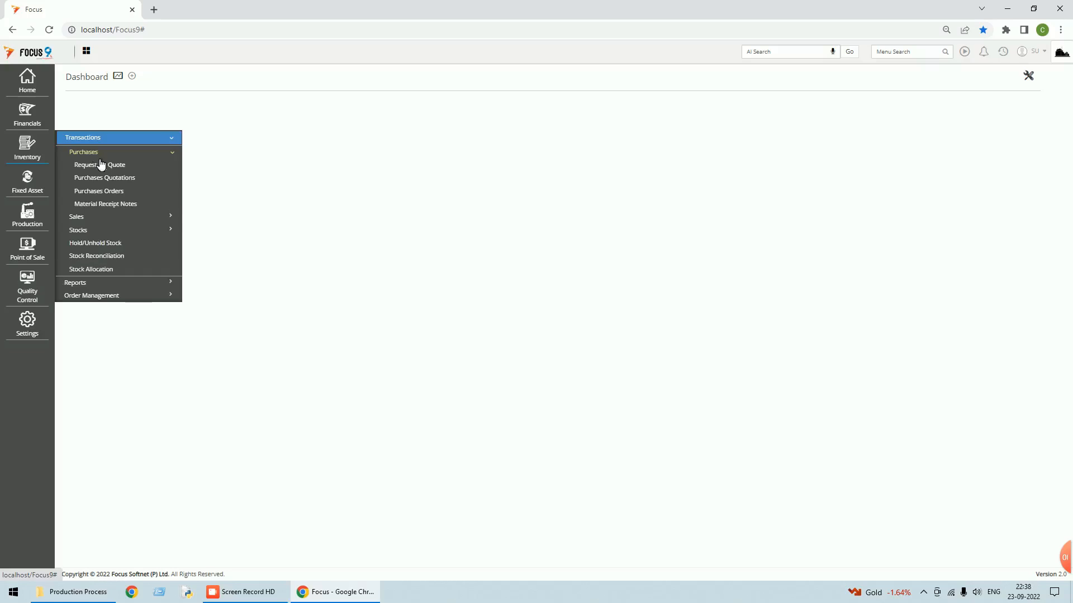
{"action": "left_click", "coordinate": [110, 206]}
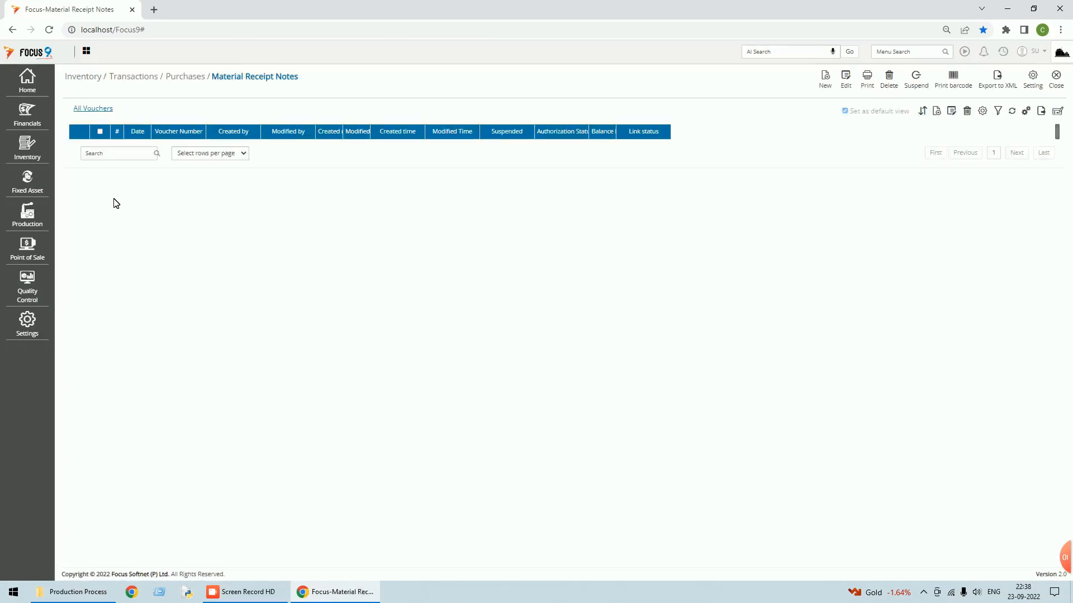
{"action": "left_click", "coordinate": [826, 80]}
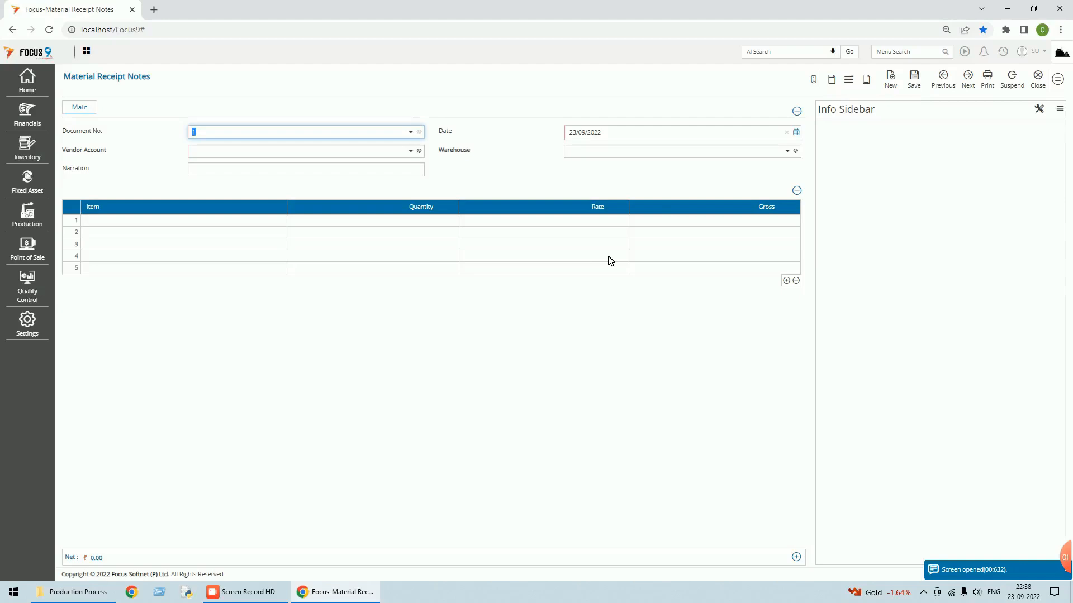
- Set Vendor A as the vendor account and Main WH as the warehouse
{"action": "key", "text": "Tab"}
{"action": "type", "text": "v"}
{"action": "key", "text": "Tab"}
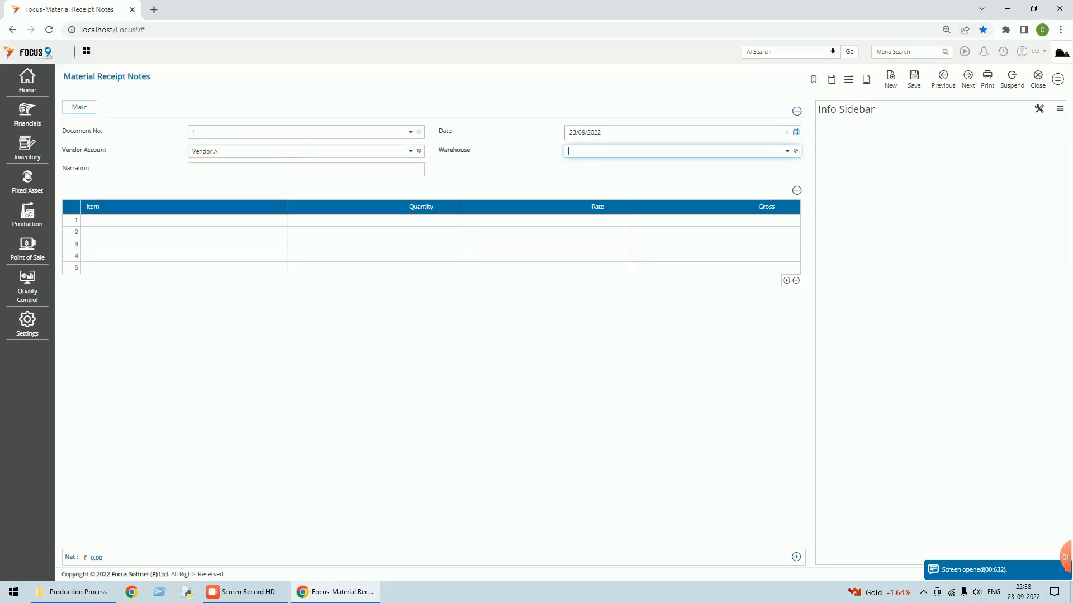
{"action": "type", "text": "m"}
{"action": "key", "text": "Tab"}
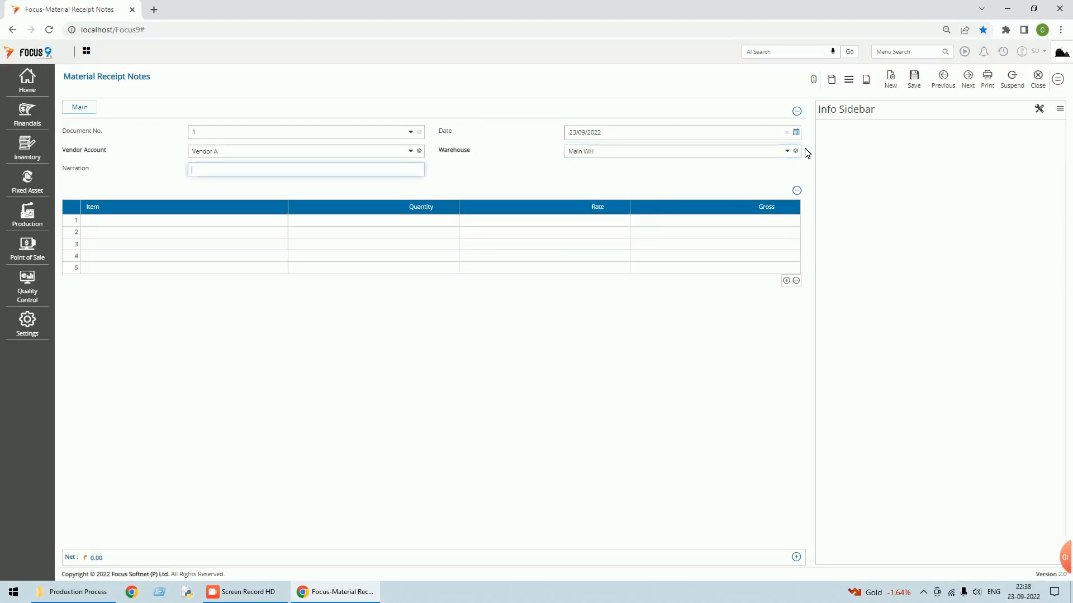
{"action": "key", "text": "Tab"}
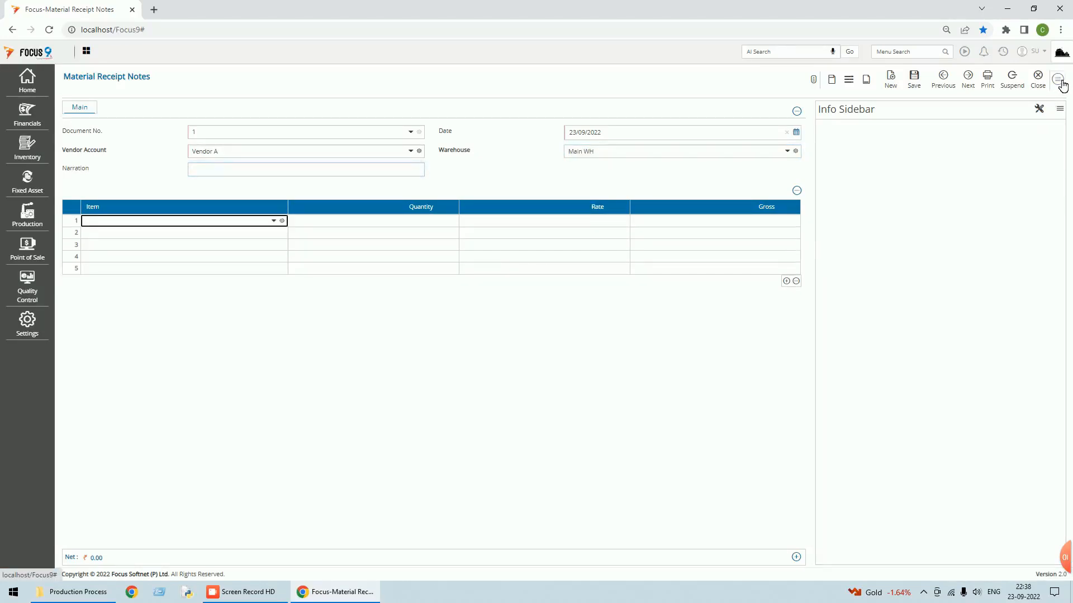
{"action": "left_click", "coordinate": [1057, 80]}
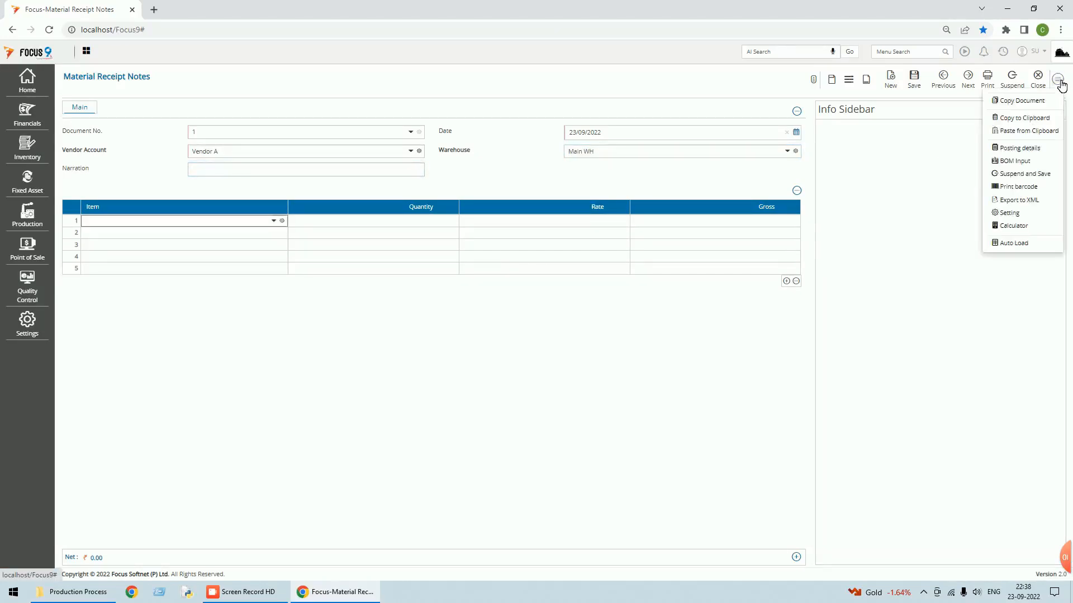
- Load the FG item's FG bill of materials for quantity 200, filling three receipt lines of 200.00
{"action": "left_click", "coordinate": [1017, 164]}
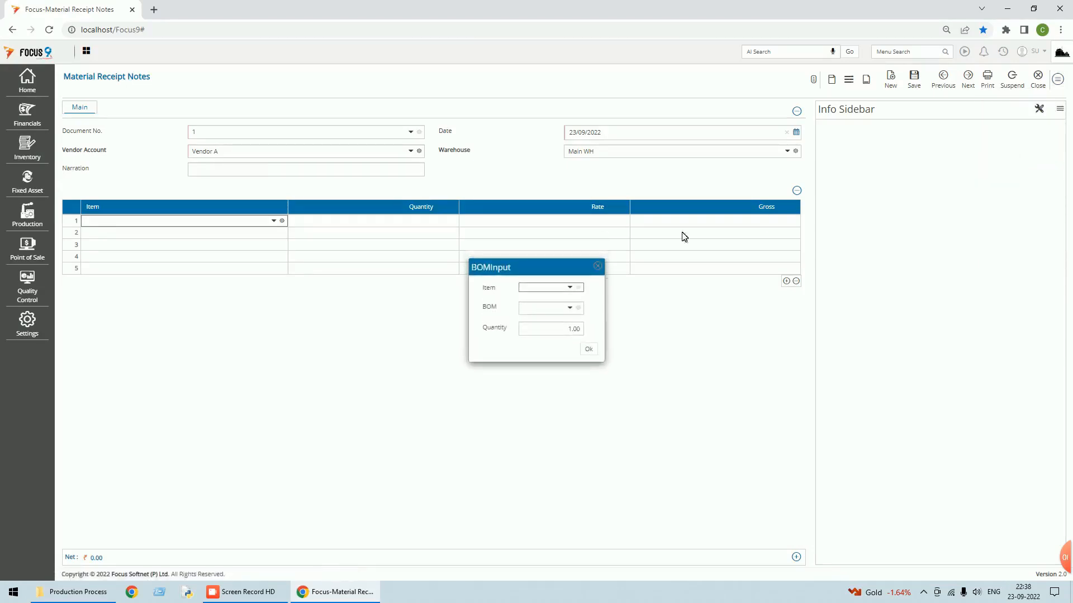
{"action": "left_click", "coordinate": [574, 291]}
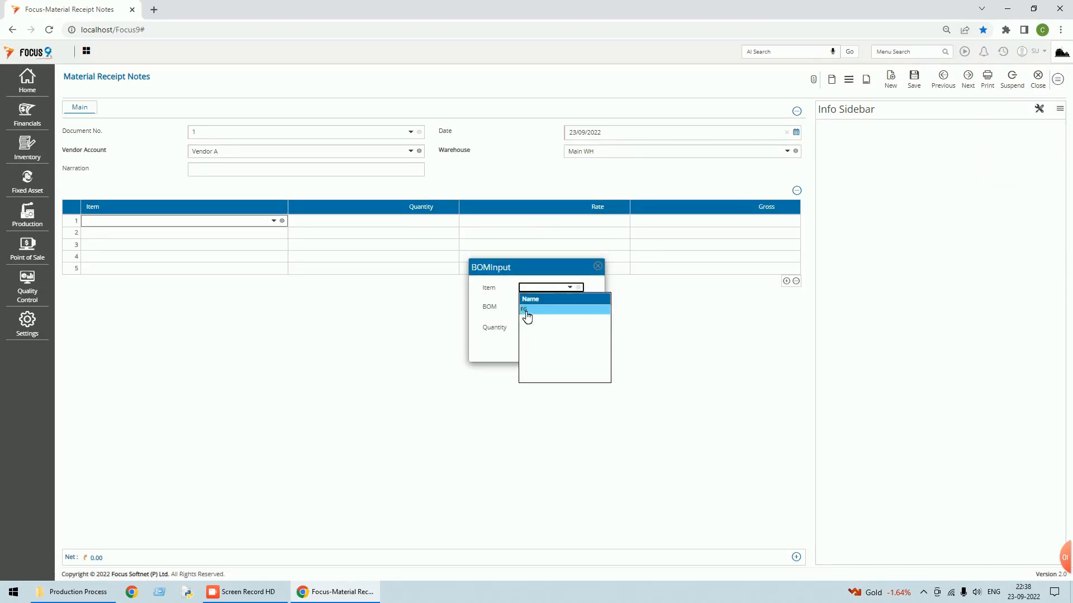
{"action": "type", "text": "FG"}
{"action": "key", "text": "Tab"}
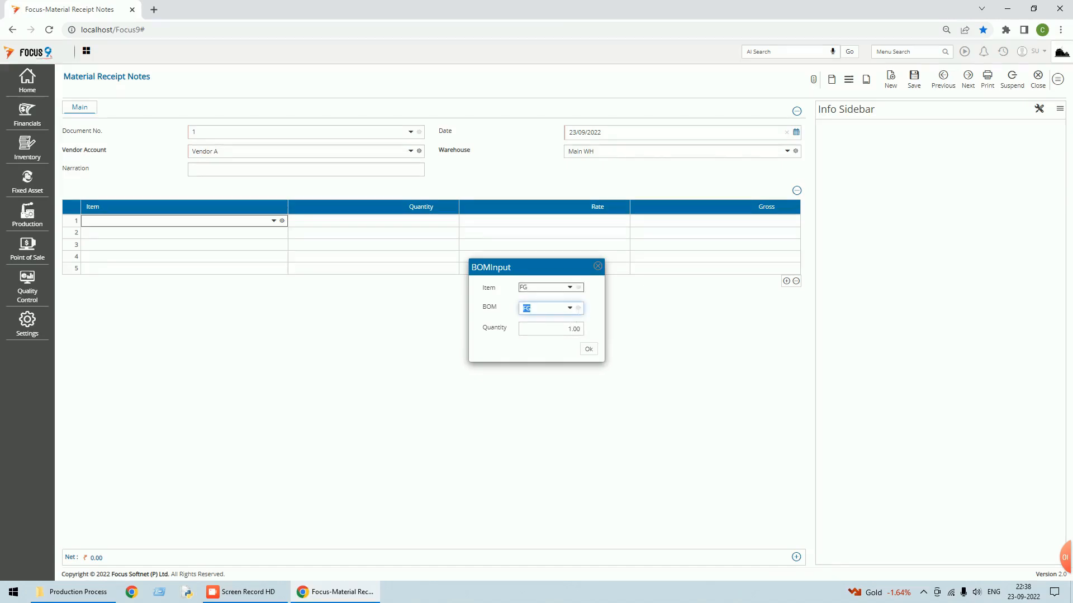
{"action": "key", "text": "Tab"}
{"action": "type", "text": "150"}
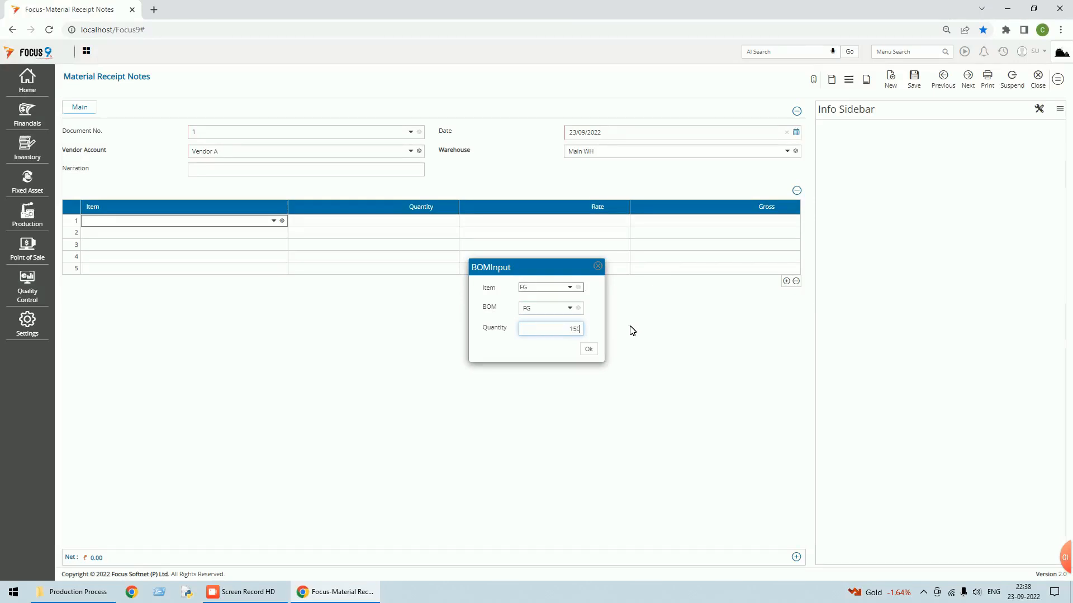
{"action": "key", "text": "ctrl+a"}
{"action": "type", "text": "200"}
{"action": "left_click", "coordinate": [590, 349]}
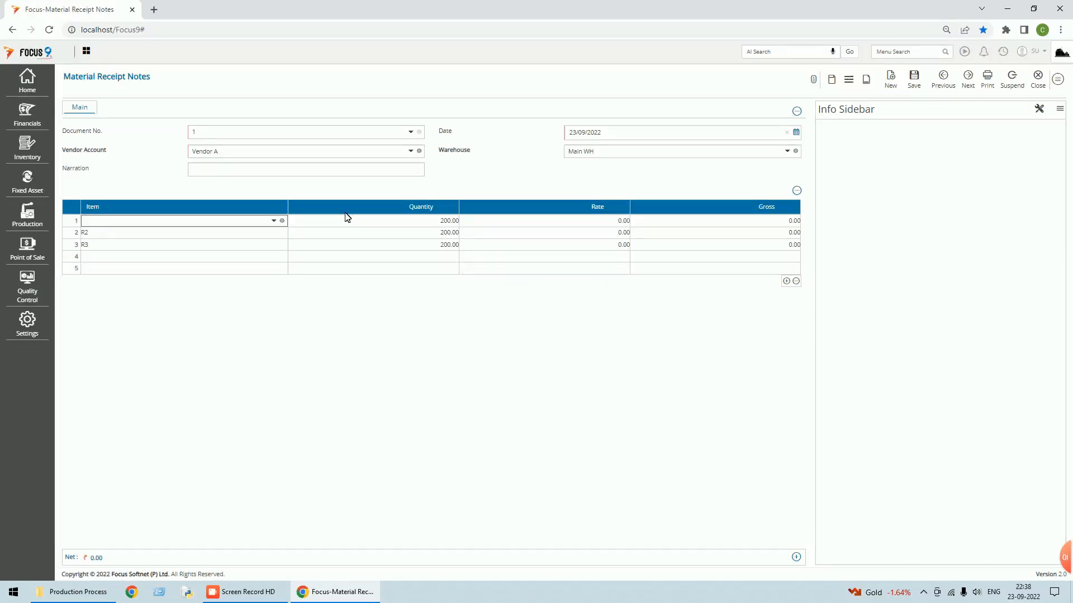
- Change line one's item to R1 and set rates of 20 for R1 and R2, 10 for R3
{"action": "left_click", "coordinate": [274, 220]}
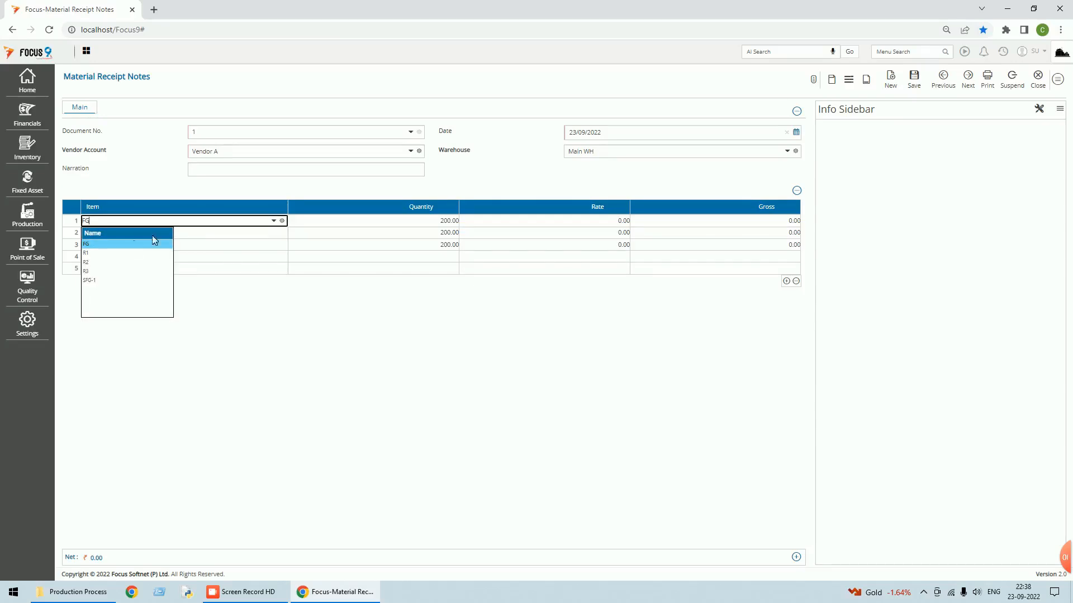
{"action": "left_click", "coordinate": [89, 254]}
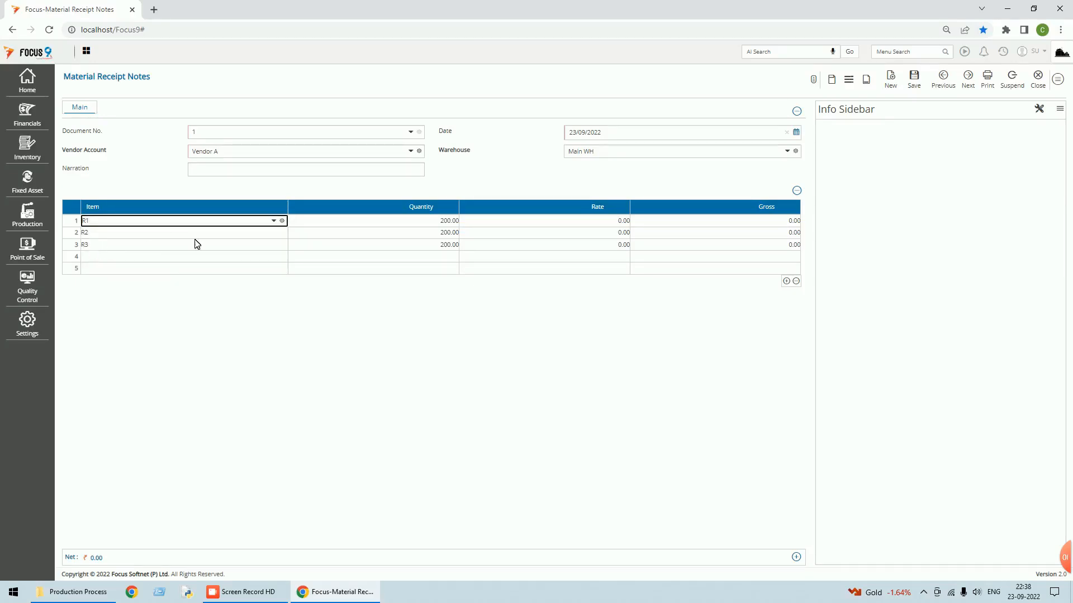
{"action": "left_click", "coordinate": [613, 221]}
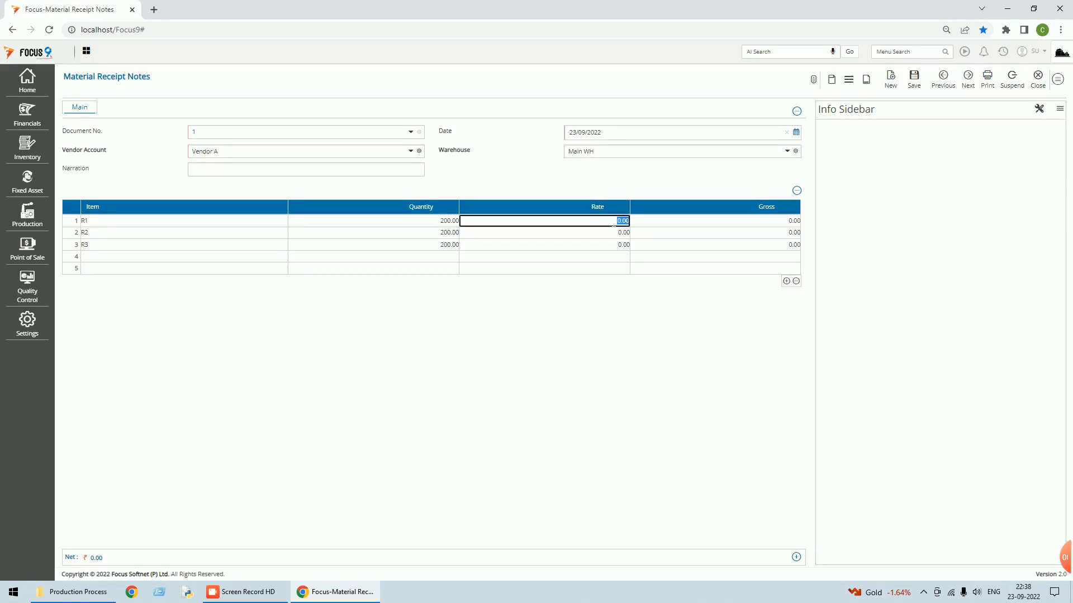
{"action": "type", "text": "20"}
{"action": "left_click", "coordinate": [615, 234]}
{"action": "type", "text": "20"}
{"action": "left_click", "coordinate": [619, 246]}
{"action": "type", "text": "10"}
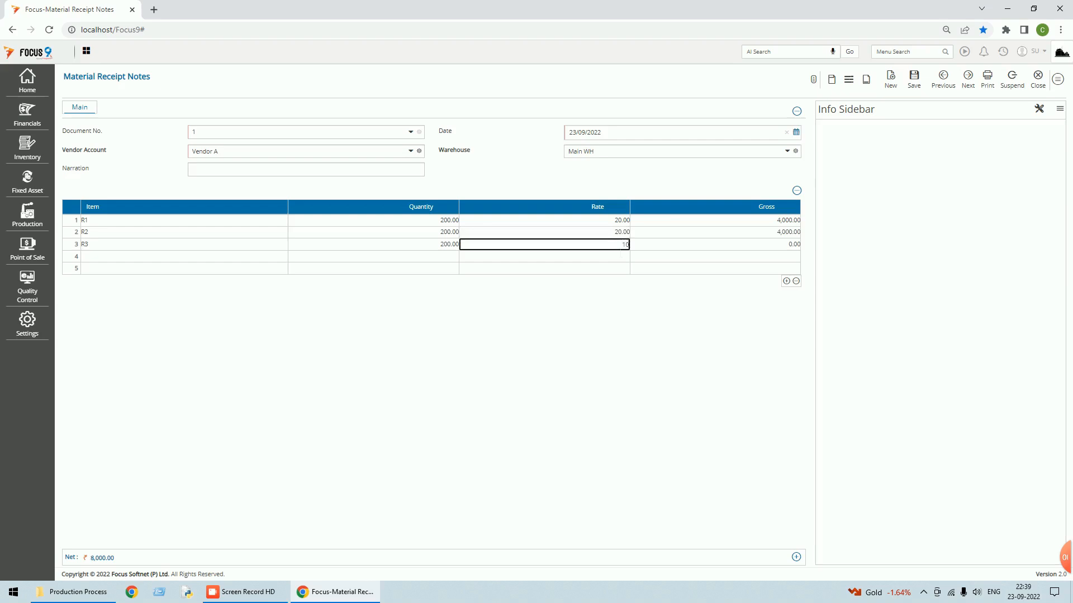
{"action": "left_click", "coordinate": [698, 244]}
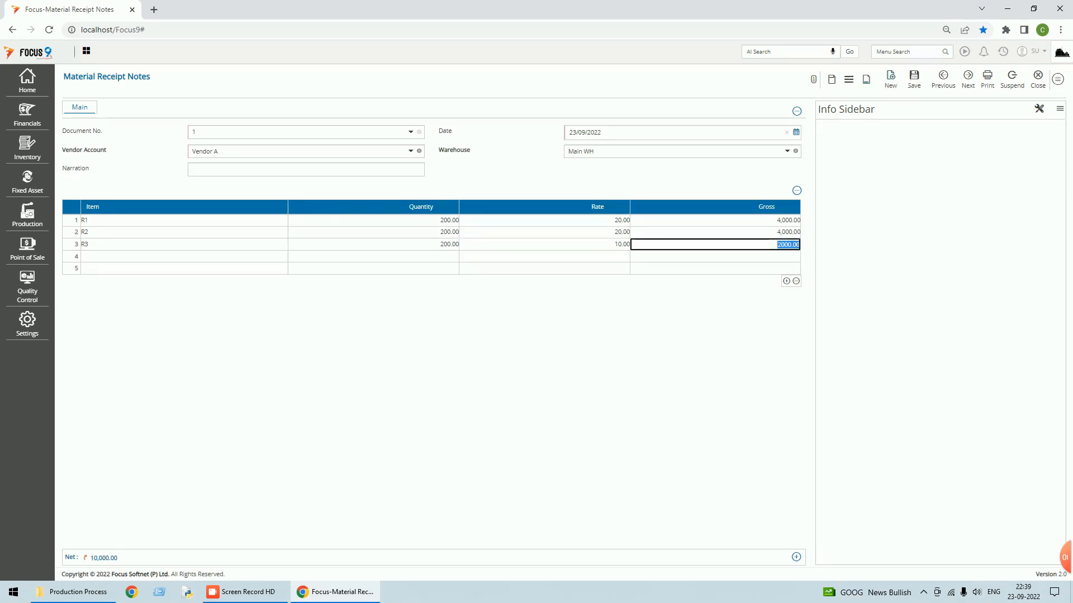
- Save the 10,000 material receipt note and close back to the Dashboard
{"action": "left_click", "coordinate": [918, 81]}
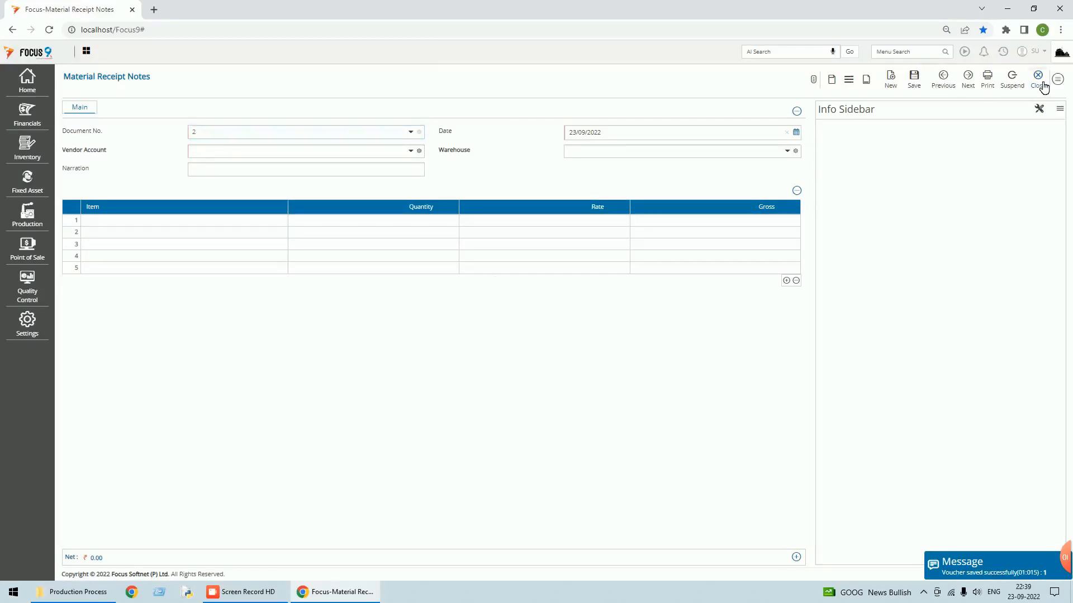
{"action": "left_click", "coordinate": [1039, 81]}
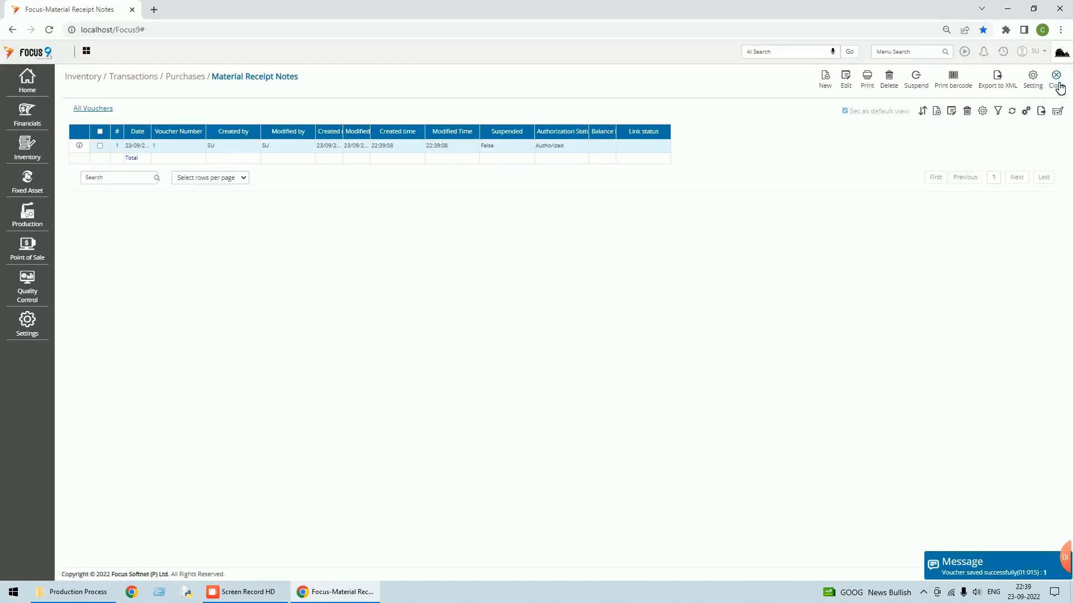
{"action": "left_click", "coordinate": [1060, 87]}
{"action": "left_click", "coordinate": [1003, 56]}
- Run the Stock Ledger for all five items with auto-adjusted column widths, review balances, then close the results
{"action": "left_click", "coordinate": [929, 88]}
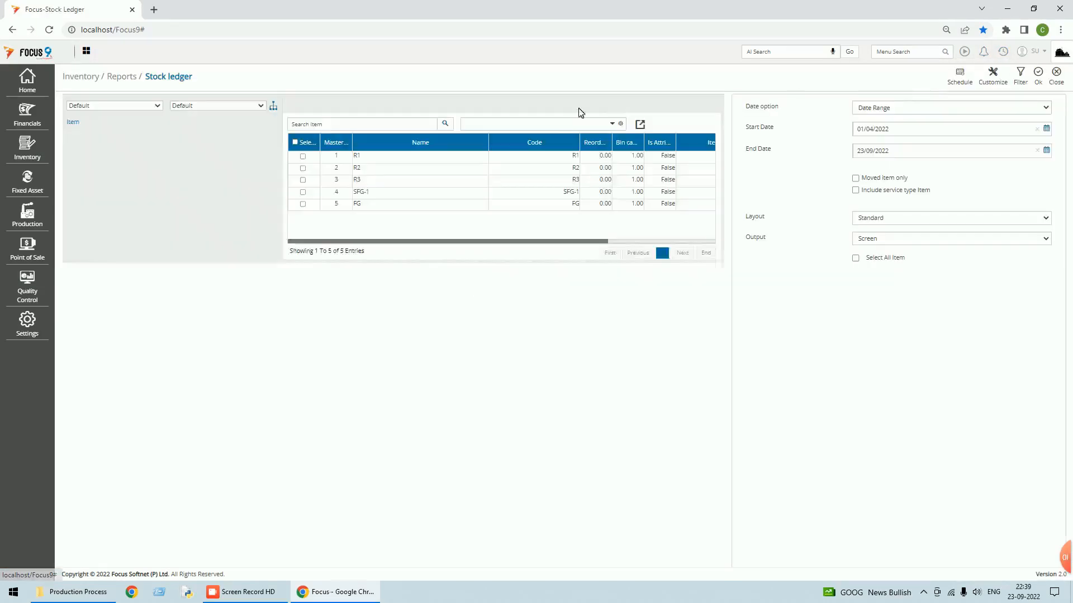
{"action": "left_click", "coordinate": [295, 142]}
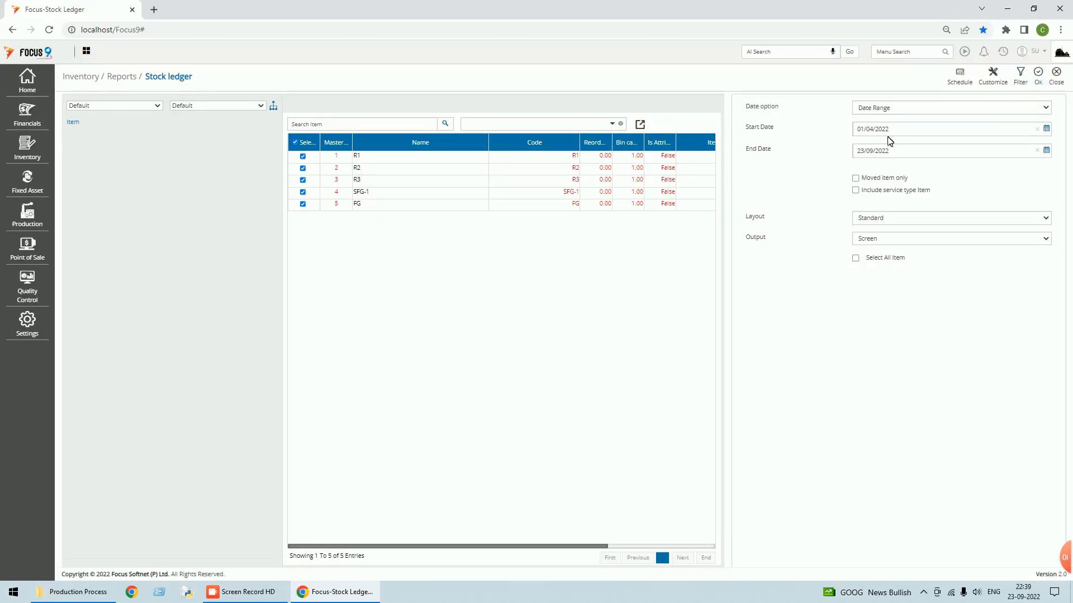
{"action": "left_click", "coordinate": [1042, 79]}
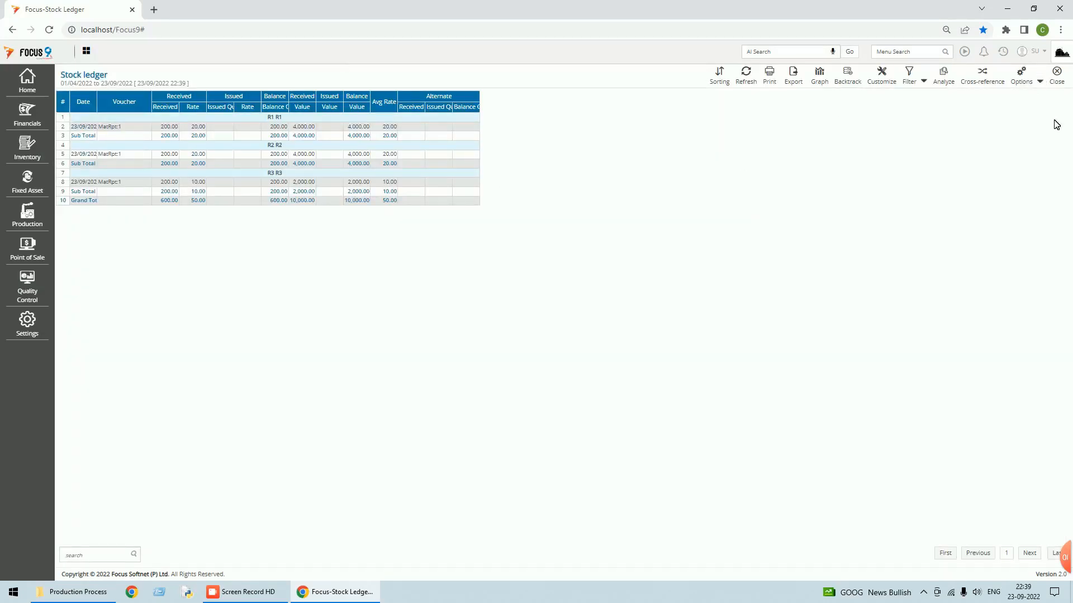
{"action": "left_click", "coordinate": [1041, 82]}
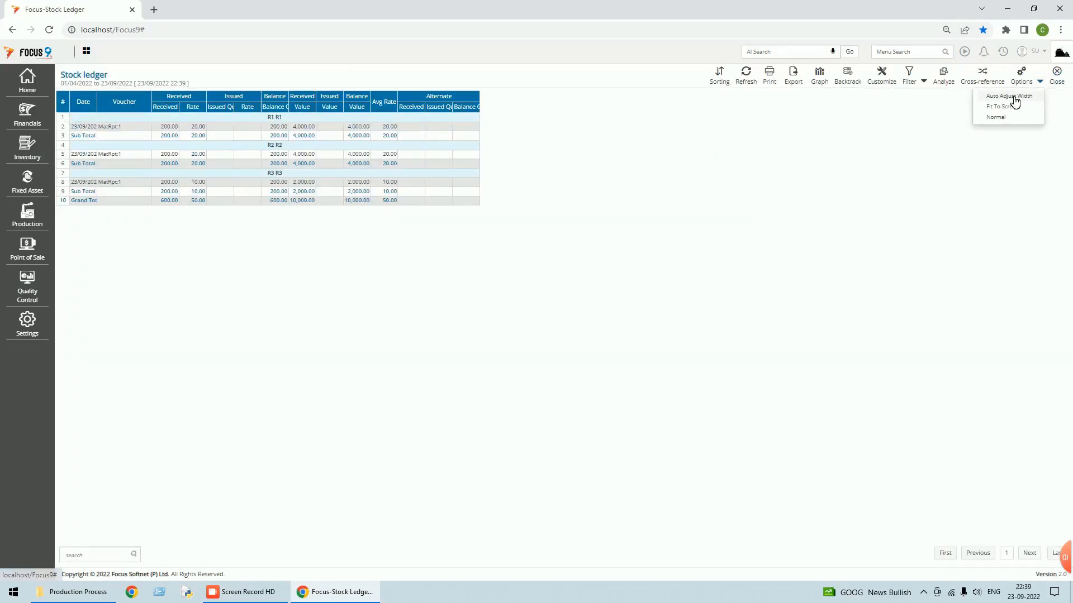
{"action": "left_click", "coordinate": [1015, 101]}
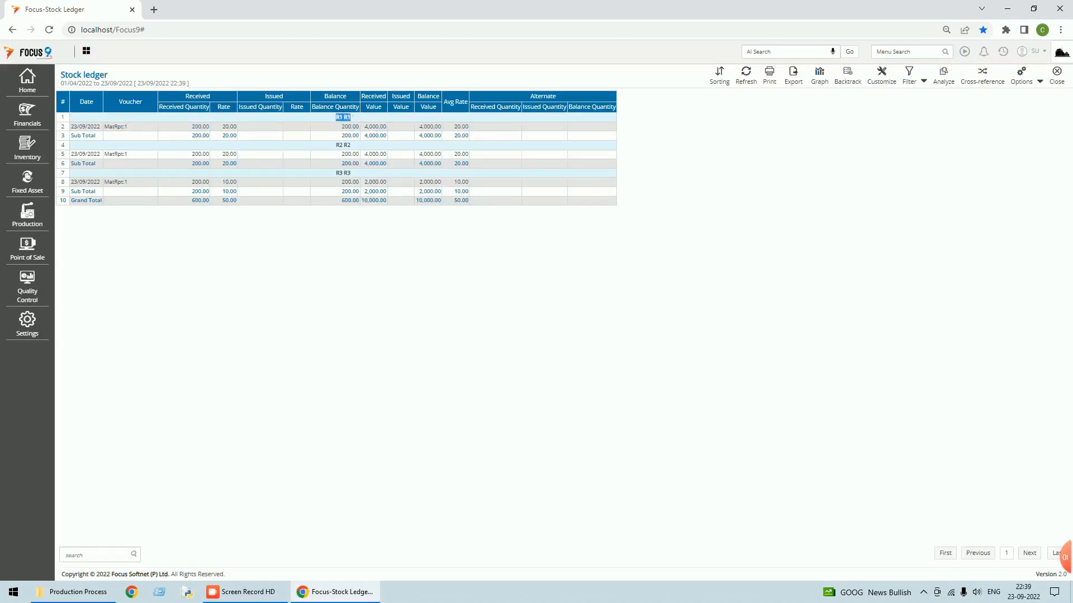
{"action": "left_click_drag", "start_coordinate": [335, 145], "coordinate": [343, 174]}
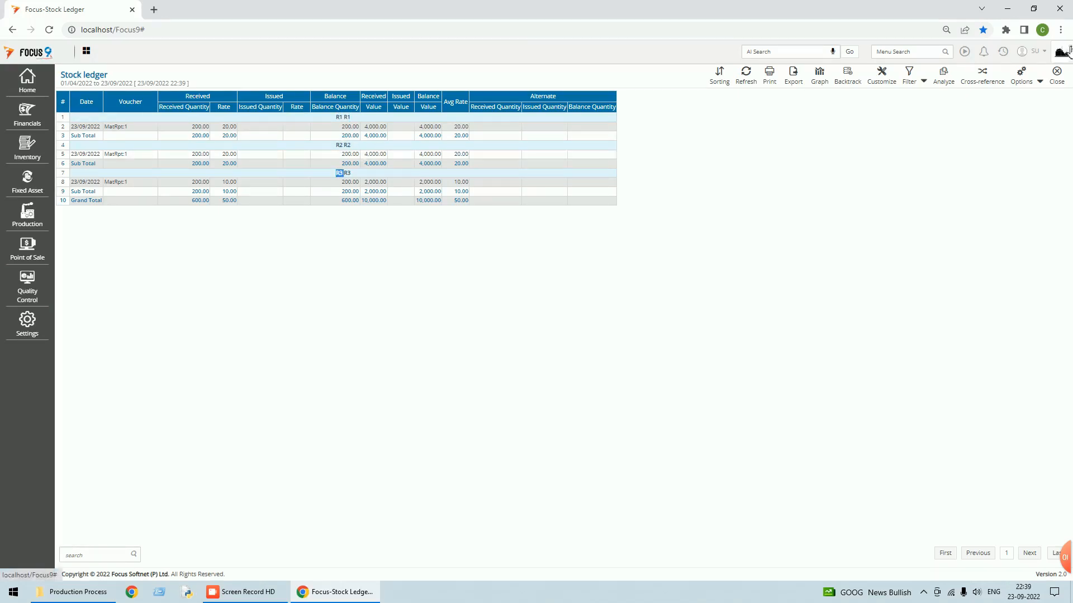
{"action": "left_click", "coordinate": [1059, 82]}
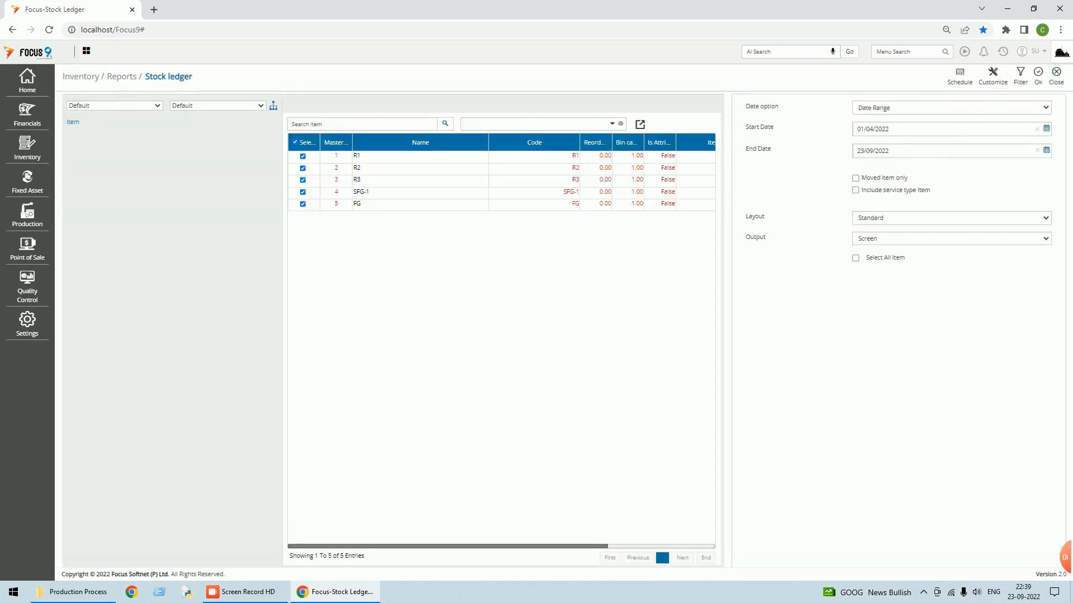
- Close the Stock Ledger criteria page, leaving the empty Dashboard
{"action": "left_click", "coordinate": [1056, 84]}
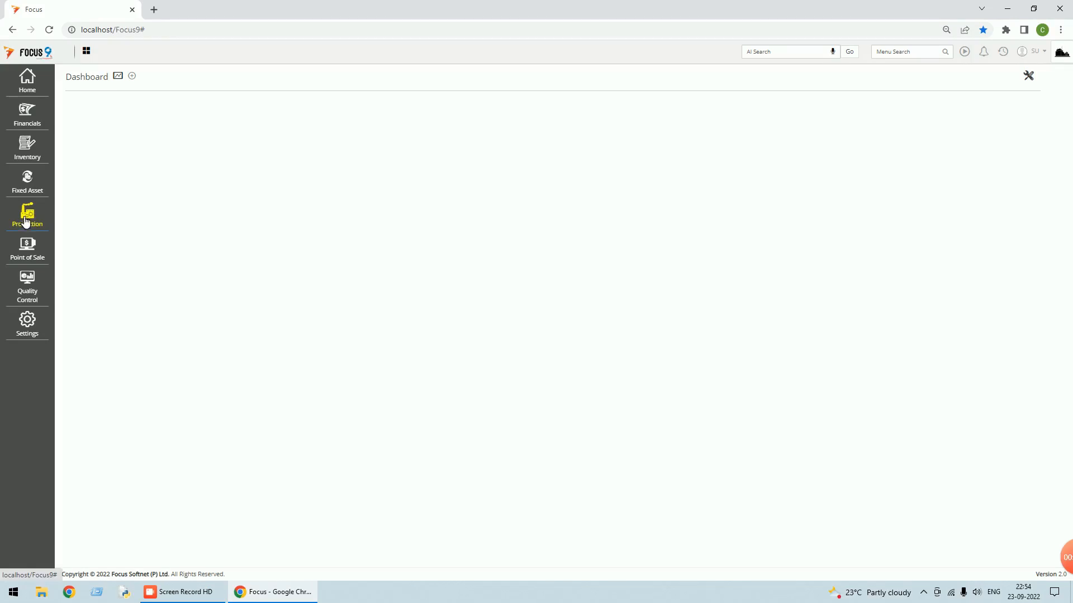
- Start a new Issues to Production voucher with warehouse Main WH
{"action": "left_click", "coordinate": [25, 220]}
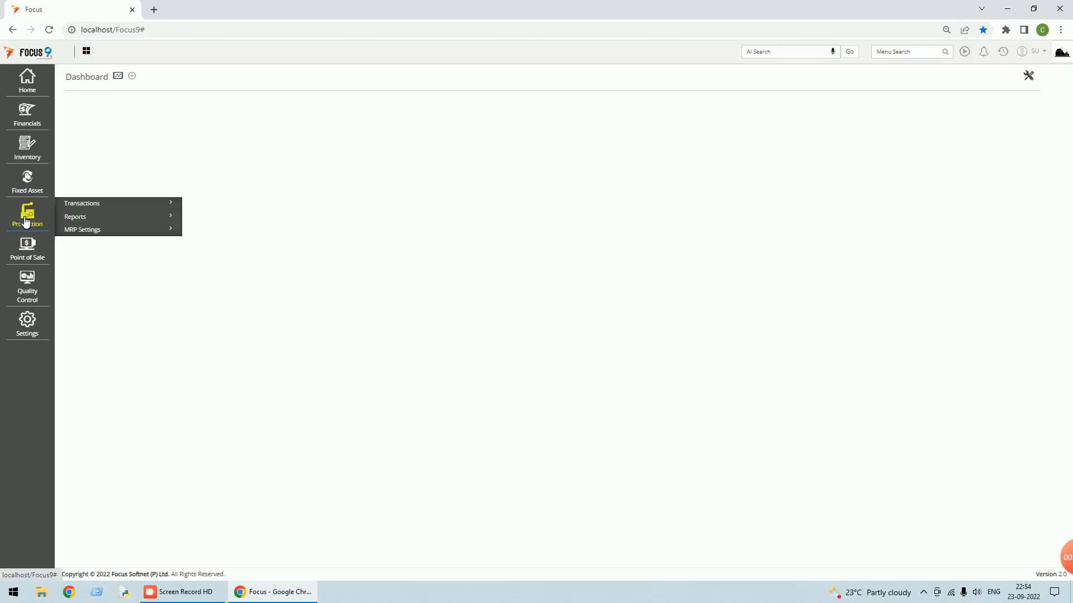
{"action": "left_click", "coordinate": [96, 208]}
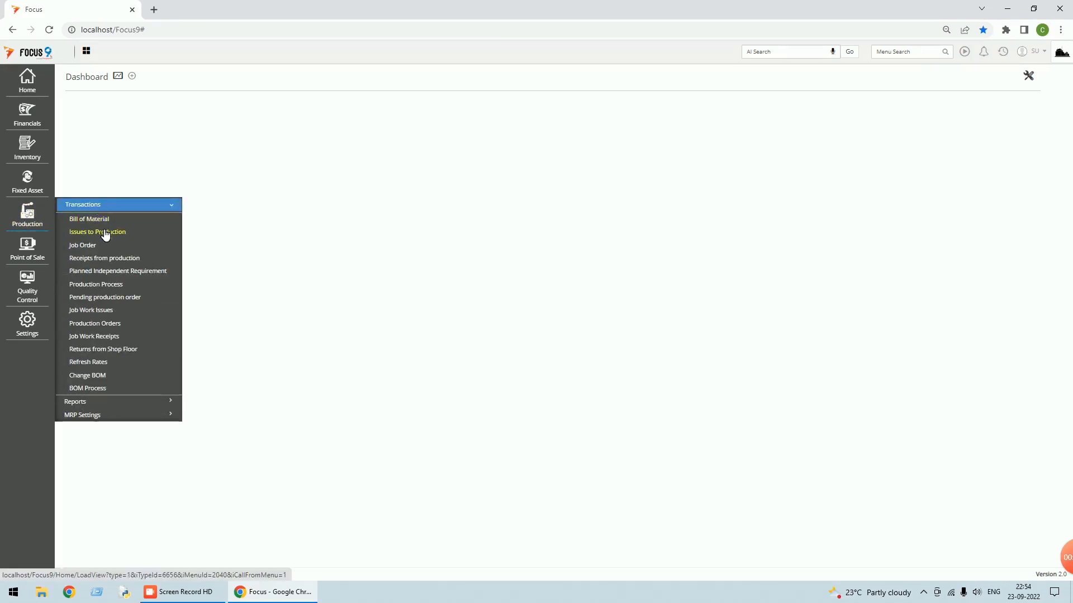
{"action": "left_click", "coordinate": [103, 233]}
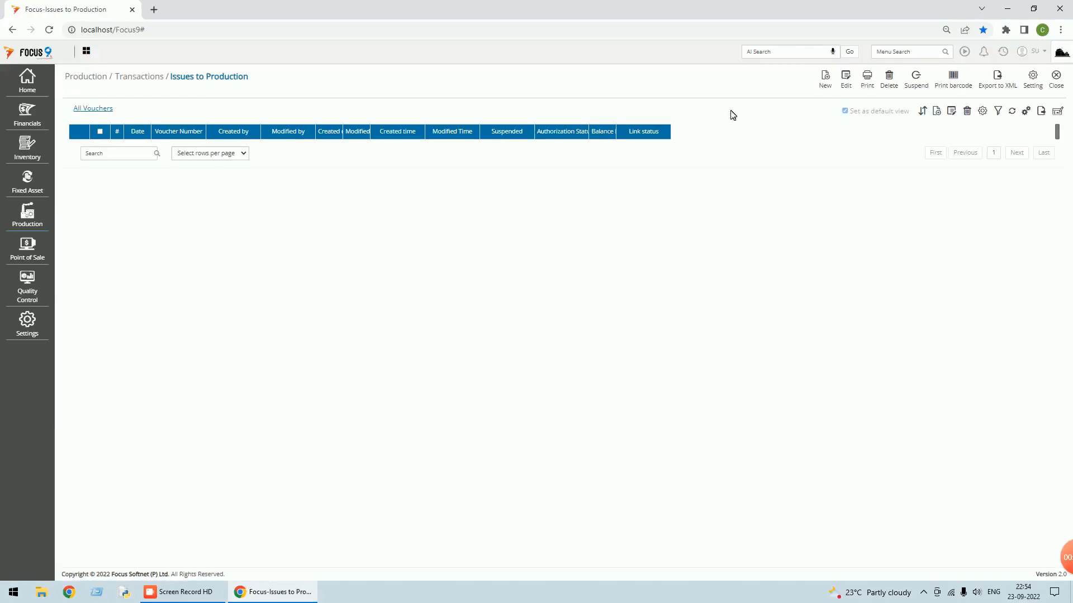
{"action": "left_click", "coordinate": [825, 78]}
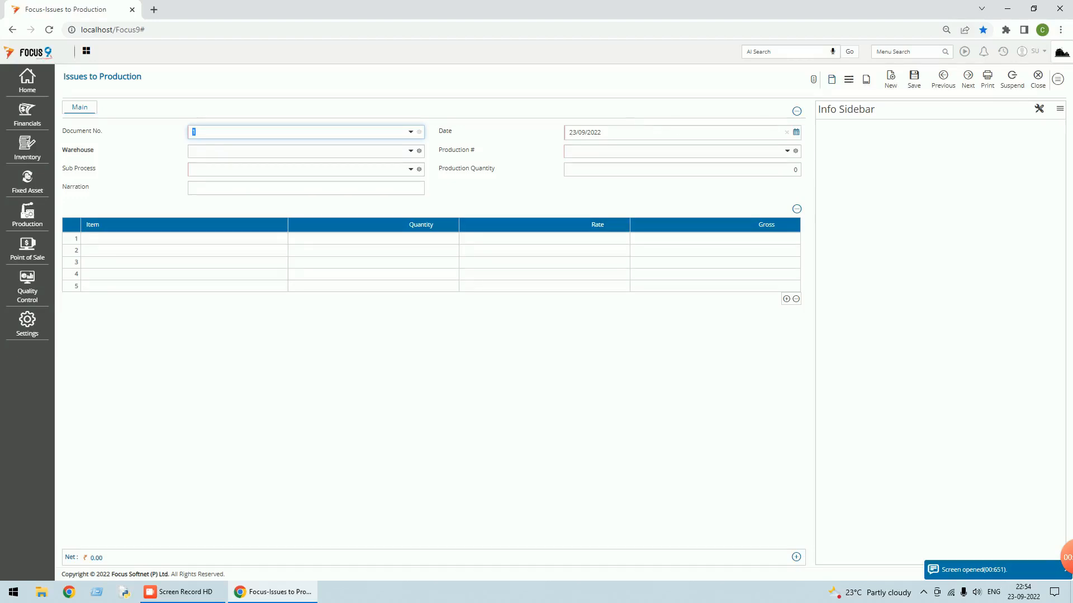
{"action": "left_click", "coordinate": [415, 156]}
{"action": "left_click", "coordinate": [229, 180]}
- Link the voucher to production order 1, sub process Process-1, loading items R1 and R2
{"action": "key", "text": "Tab"}
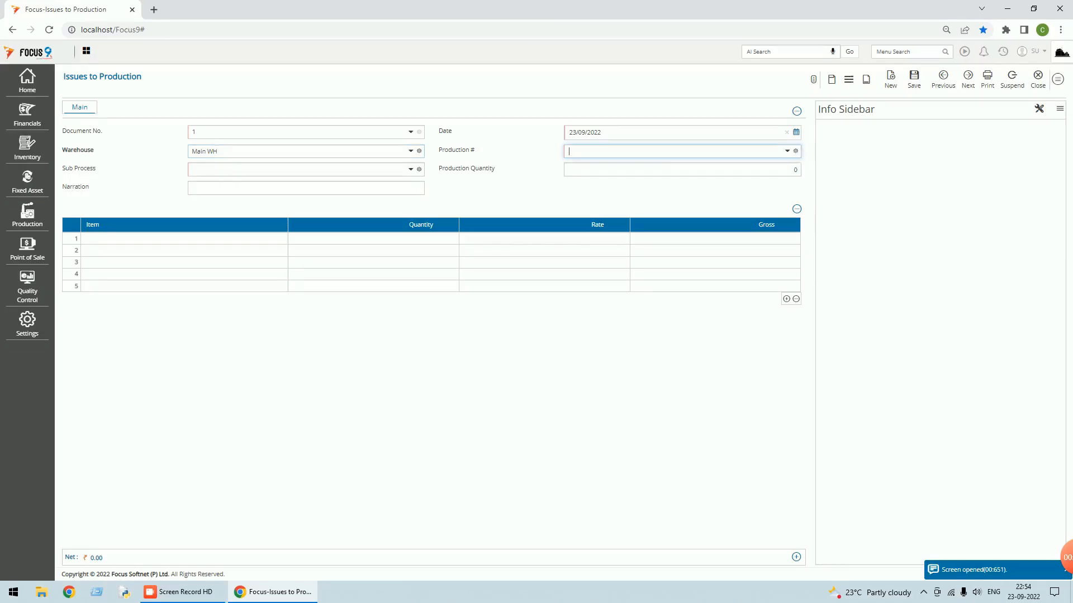
{"action": "left_click", "coordinate": [788, 151]}
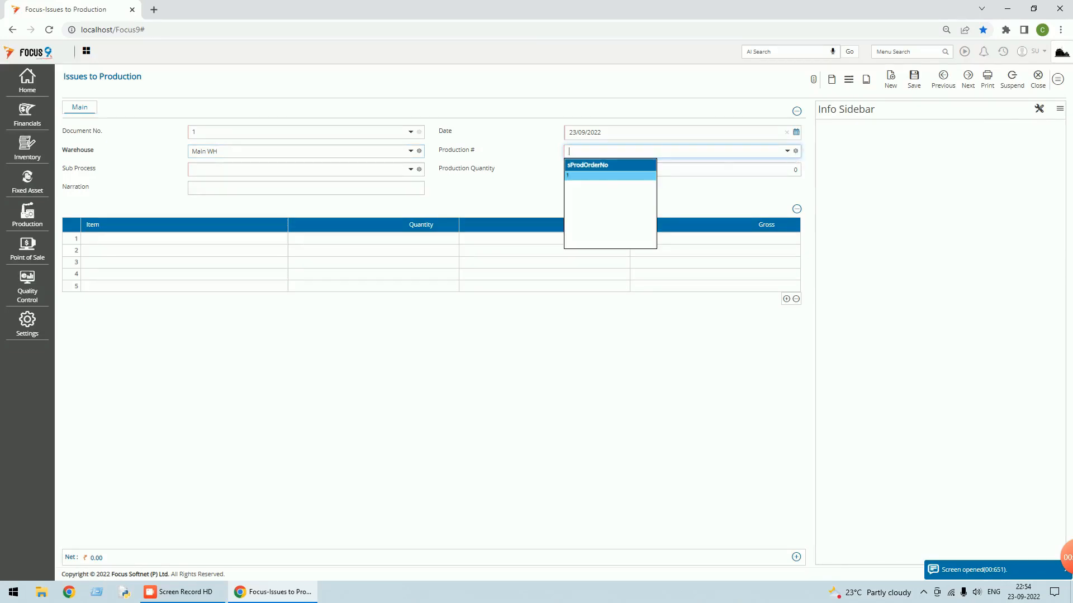
{"action": "left_click", "coordinate": [587, 177]}
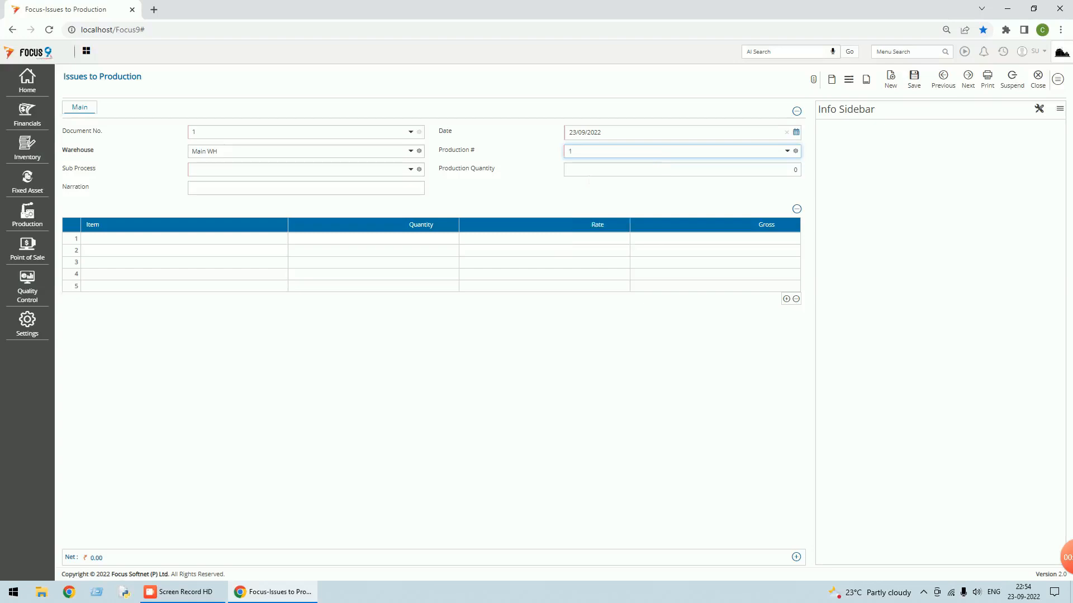
{"action": "key", "text": "Tab"}
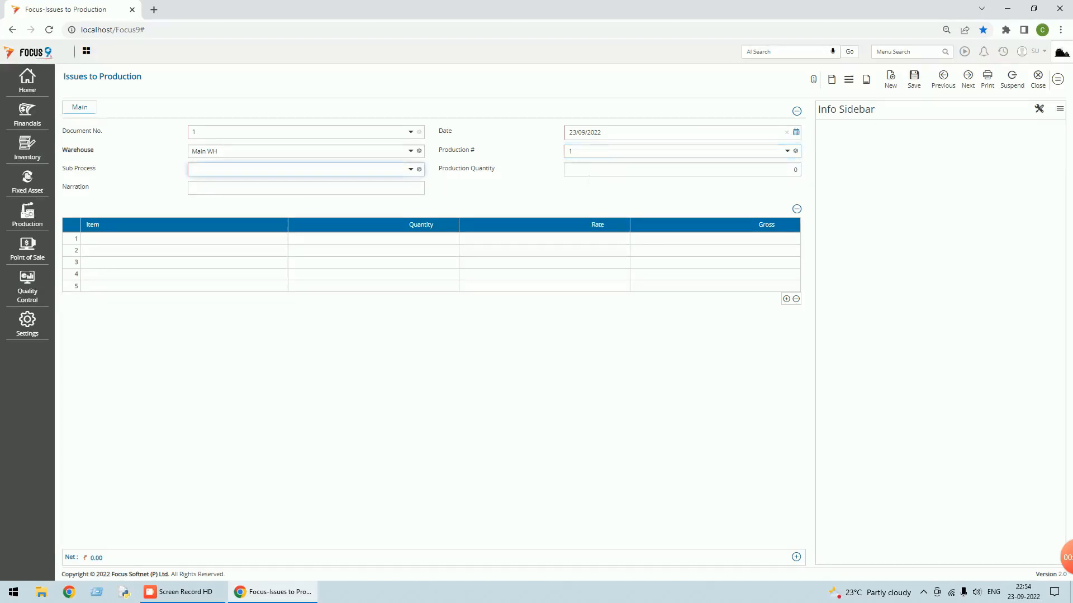
{"action": "left_click", "coordinate": [412, 170]}
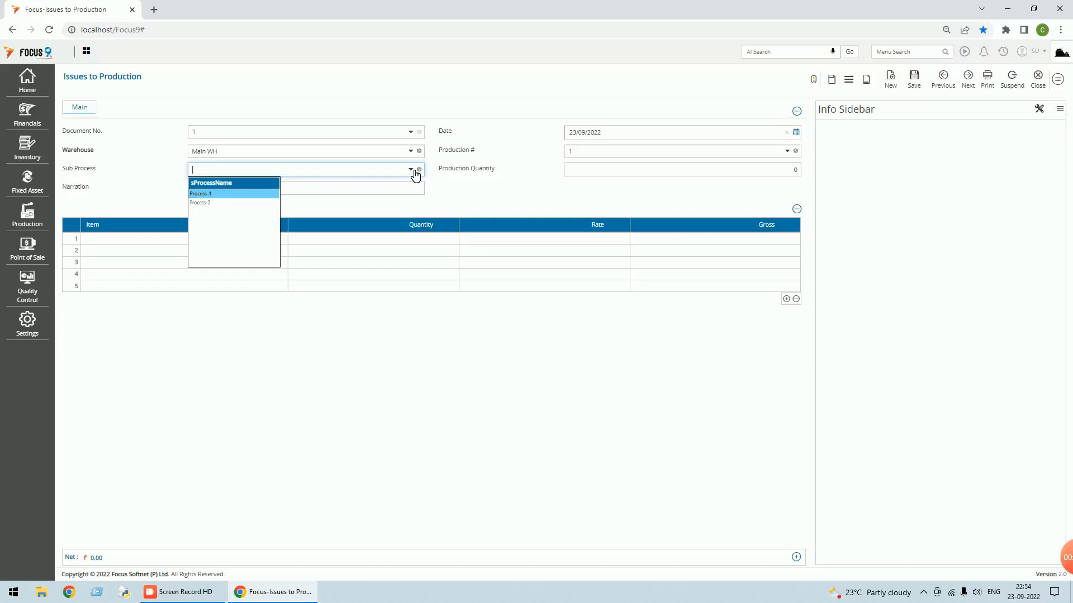
{"action": "left_click", "coordinate": [202, 194]}
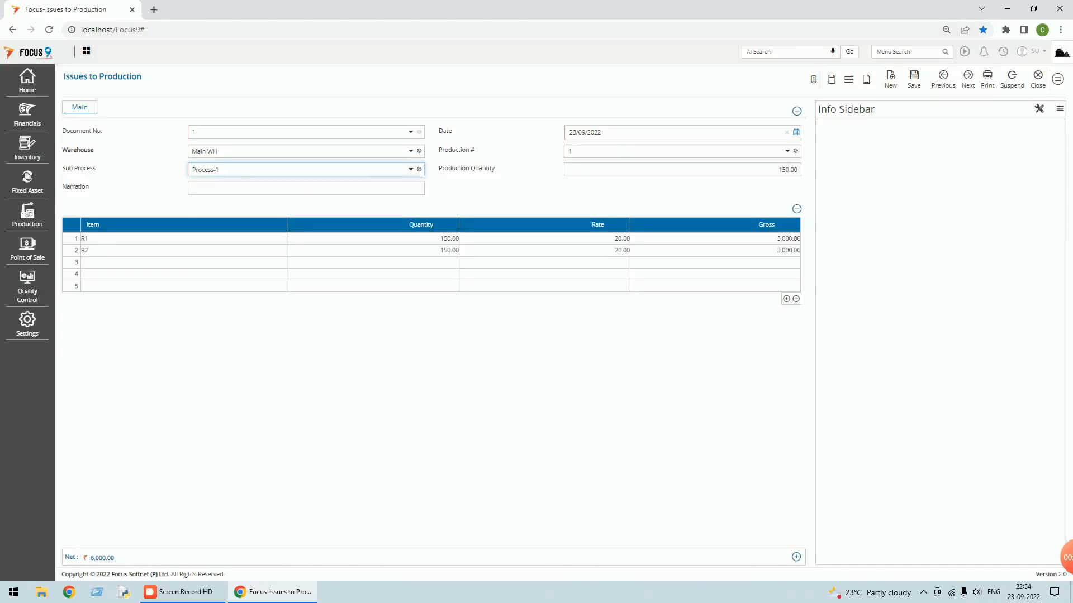
- Set the production quantity to 150 and save the issue voucher
{"action": "key", "text": "Tab"}
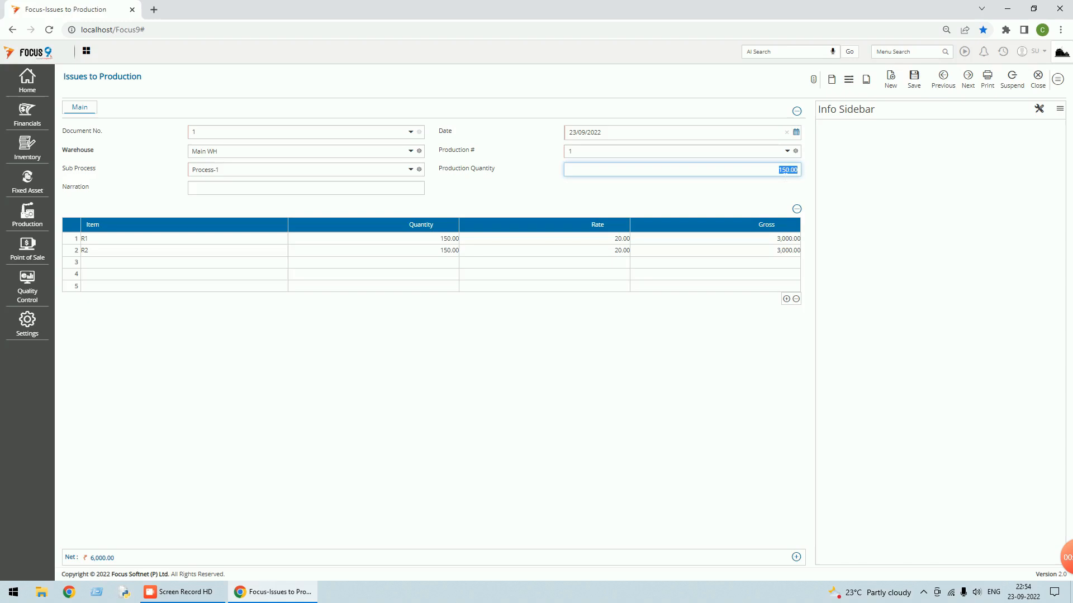
{"action": "type", "text": "100"}
{"action": "key", "text": "Tab"}
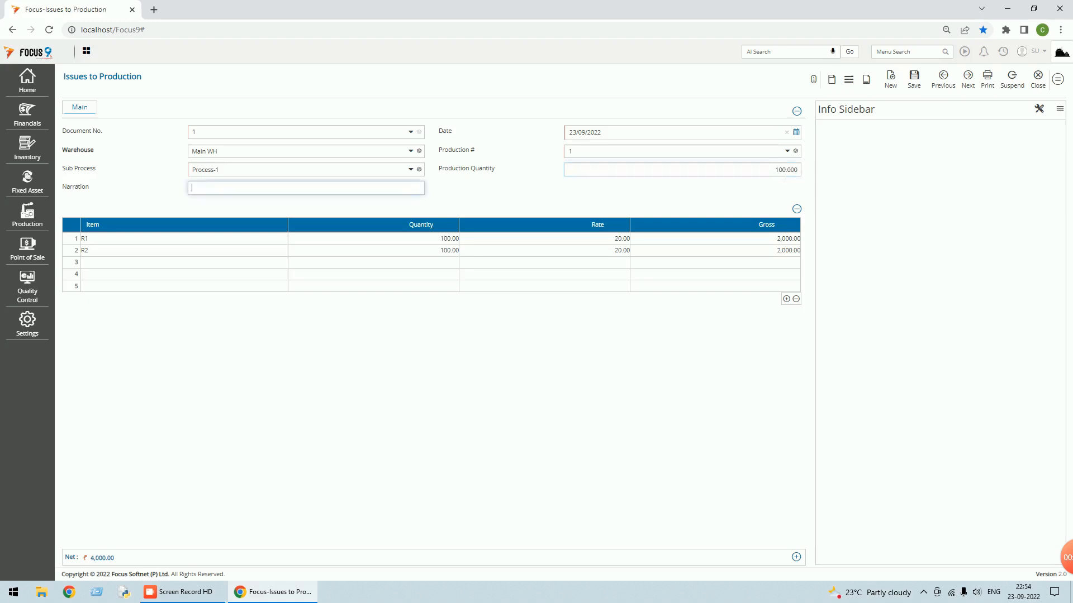
{"action": "key", "text": "shift+Tab"}
{"action": "type", "text": "150"}
{"action": "key", "text": "Tab"}
{"action": "key", "text": "Tab"}
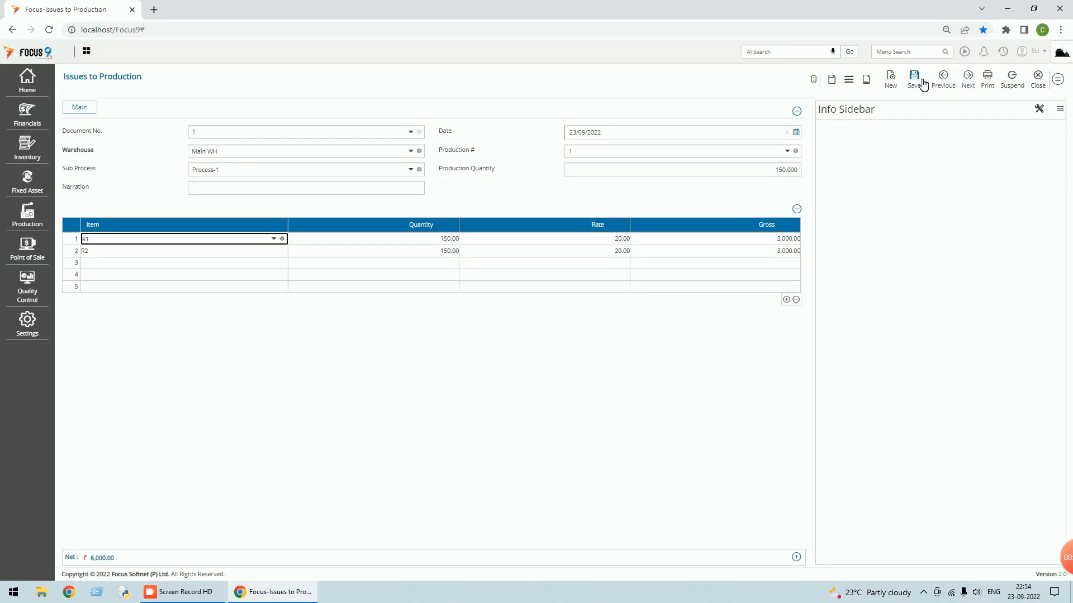
{"action": "left_click", "coordinate": [919, 82]}
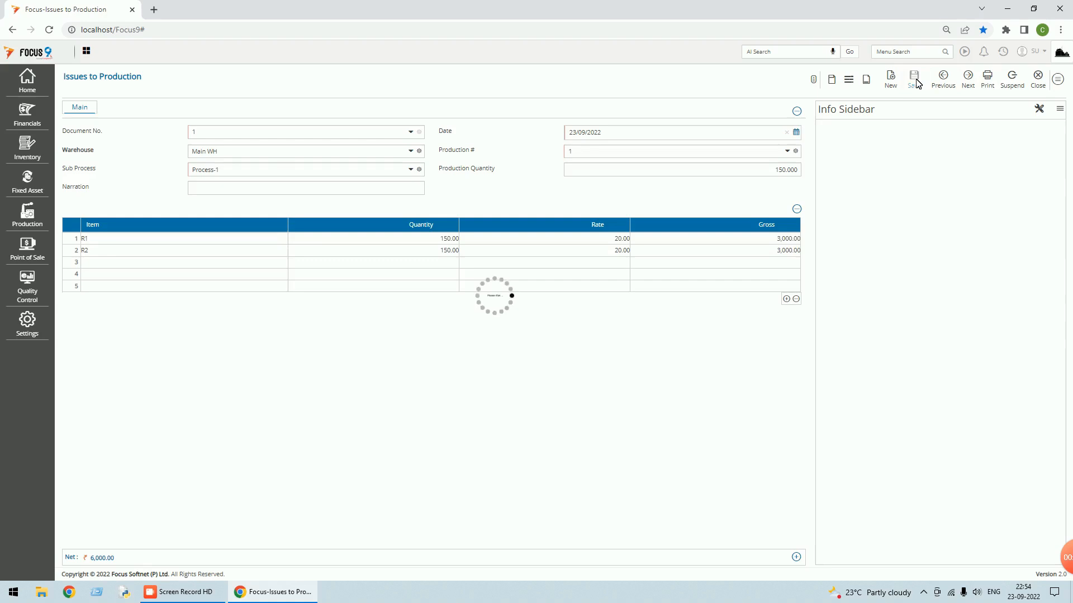
{"action": "left_click", "coordinate": [1038, 79]}
- Run the Production order status report for order 1 with auto-fit columns, review Process-1, then close it
{"action": "left_click", "coordinate": [1057, 84]}
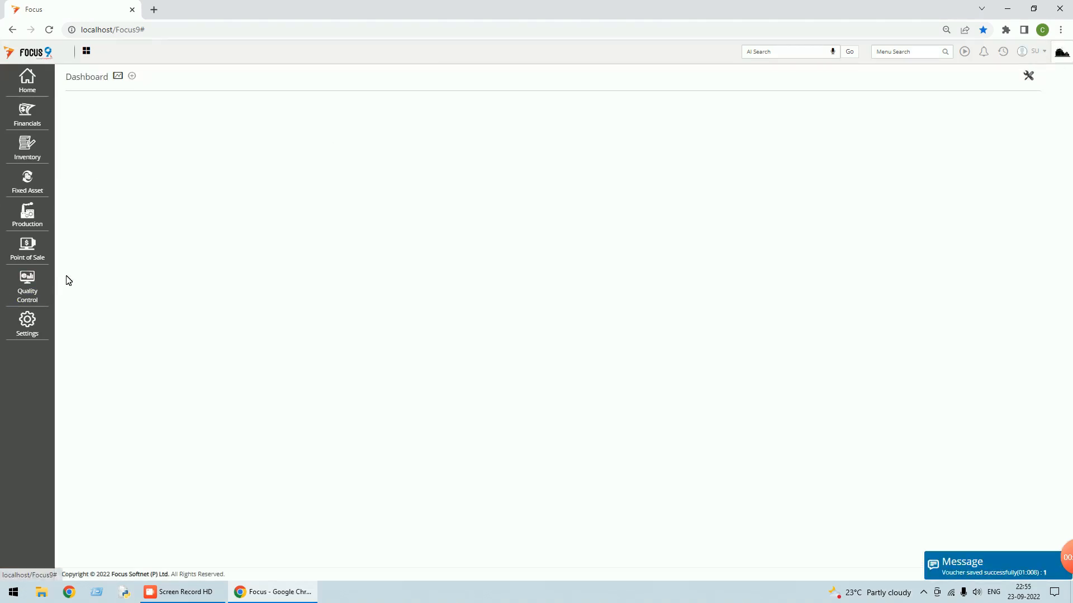
{"action": "left_click", "coordinate": [37, 222]}
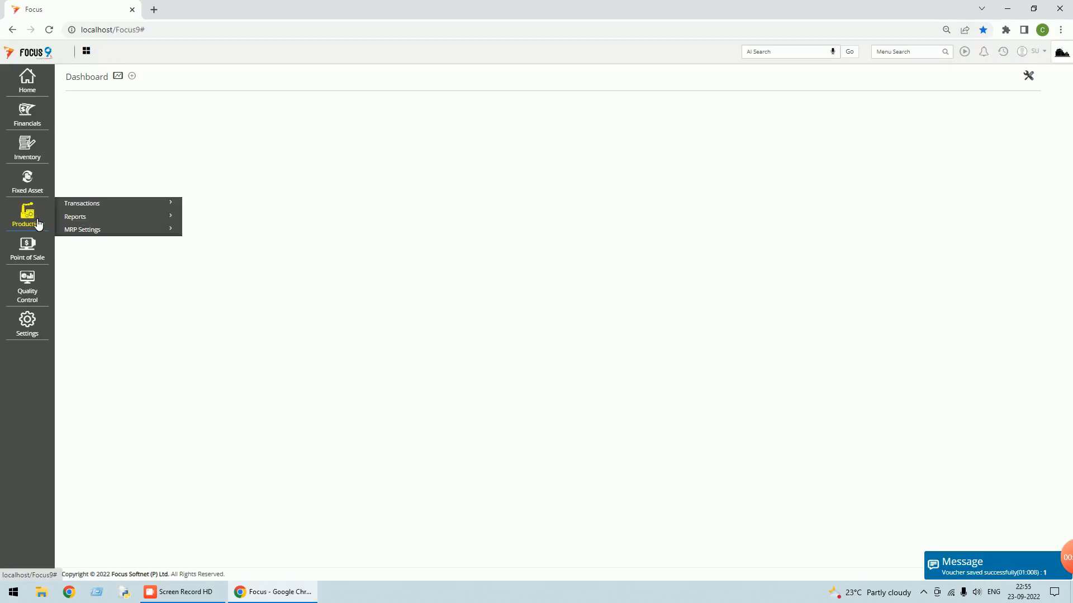
{"action": "left_click", "coordinate": [84, 218]}
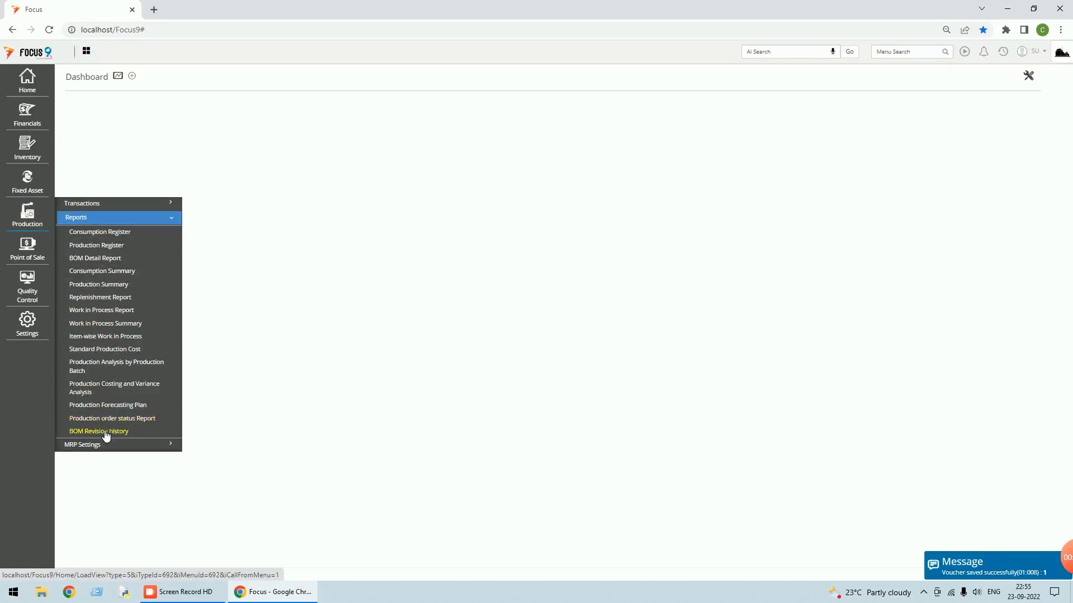
{"action": "left_click", "coordinate": [118, 414]}
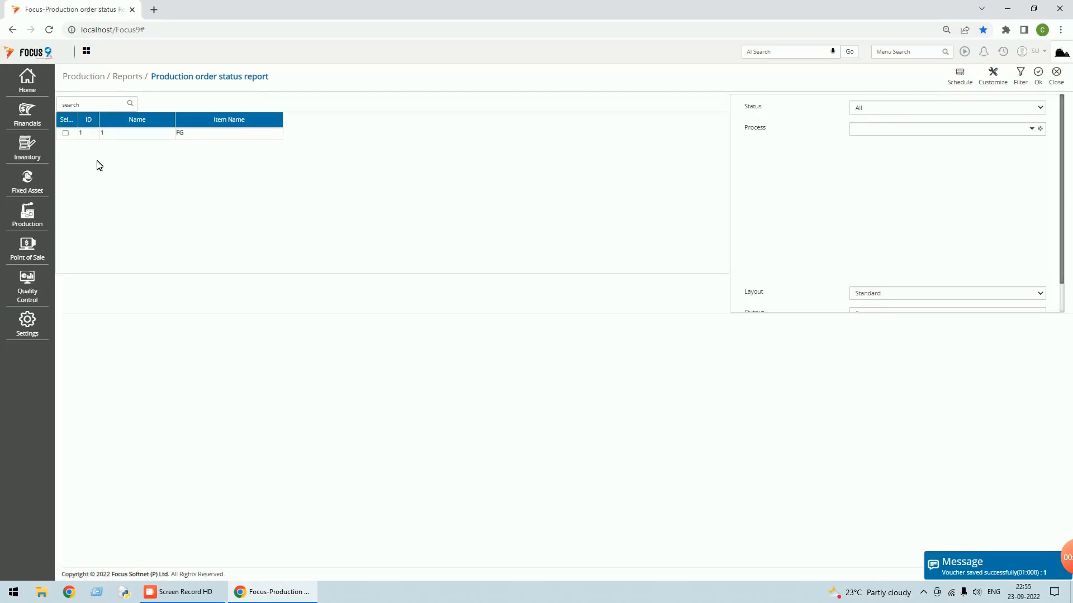
{"action": "left_click", "coordinate": [66, 133]}
{"action": "left_click", "coordinate": [1038, 75]}
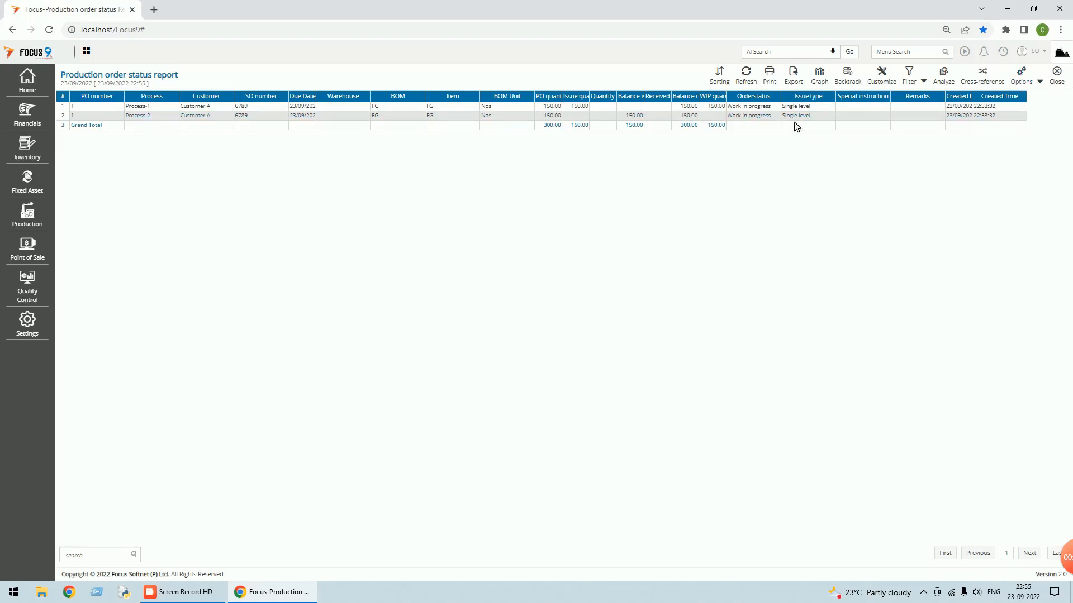
{"action": "left_click", "coordinate": [1040, 81]}
{"action": "left_click", "coordinate": [1008, 96]}
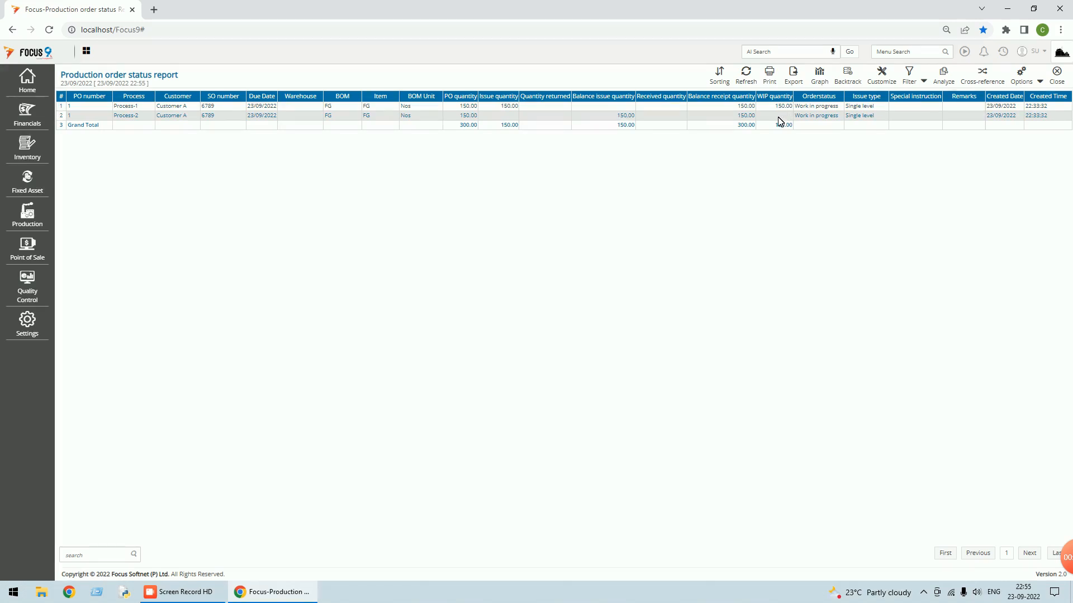
{"action": "left_click", "coordinate": [1063, 84]}
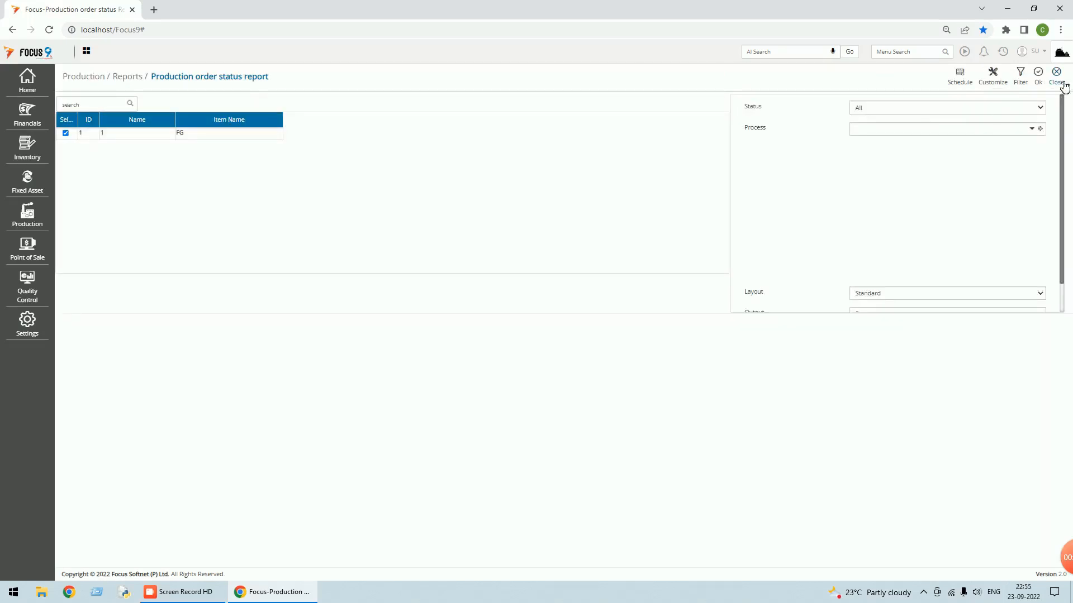
{"action": "left_click", "coordinate": [1063, 83]}
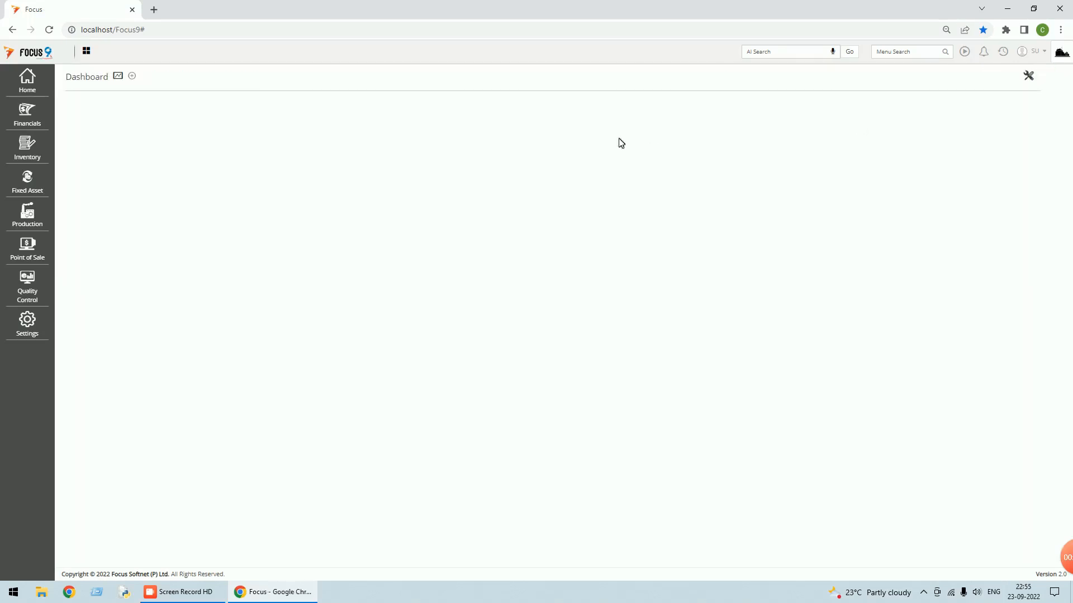
- Start a new Receipts from production voucher
{"action": "left_click", "coordinate": [39, 223]}
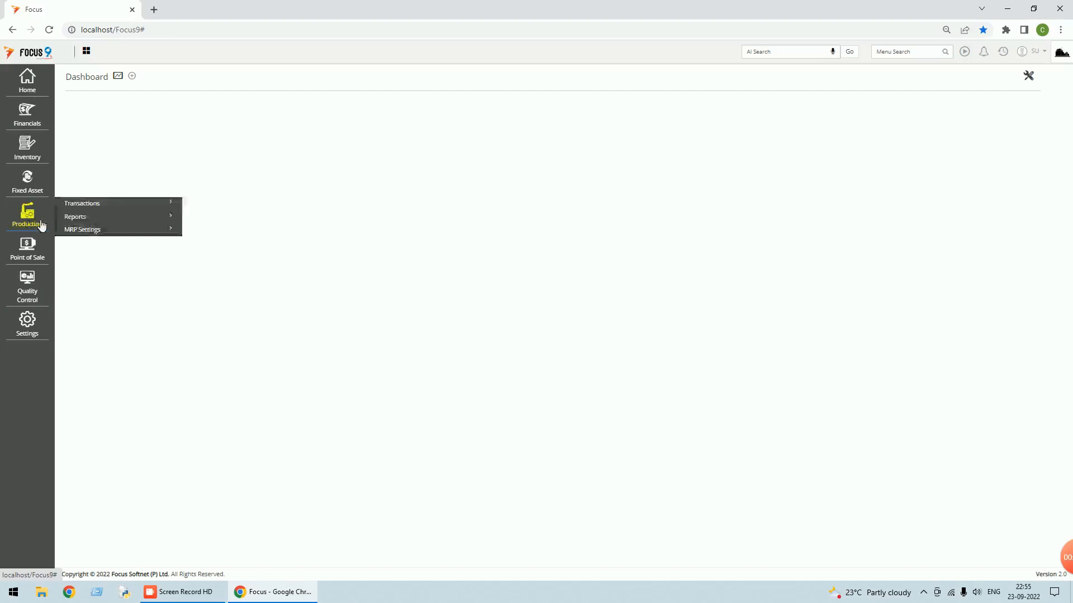
{"action": "left_click", "coordinate": [94, 205]}
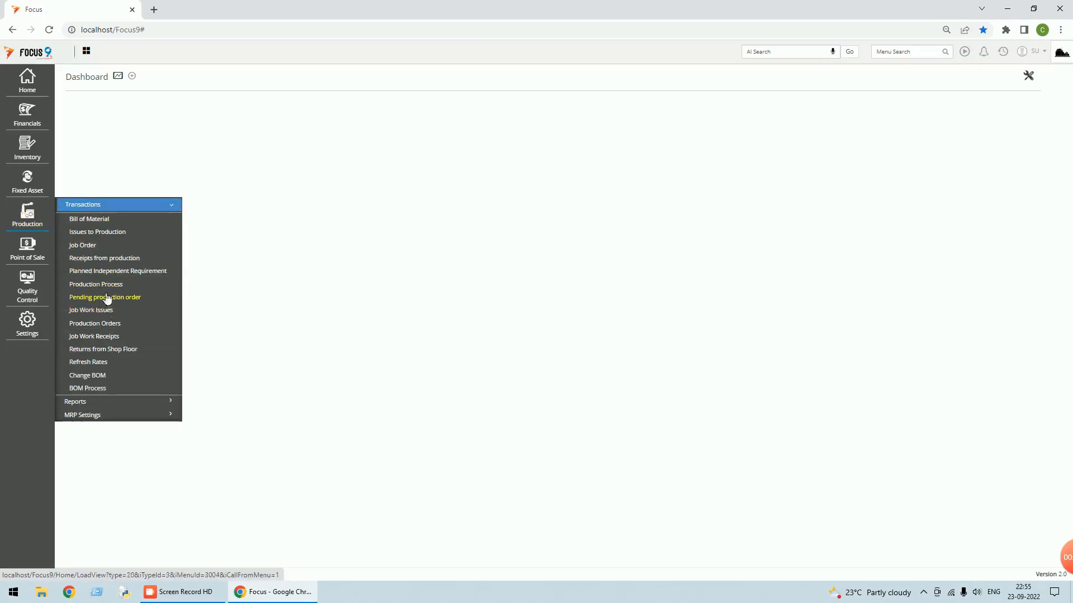
{"action": "left_click", "coordinate": [112, 260]}
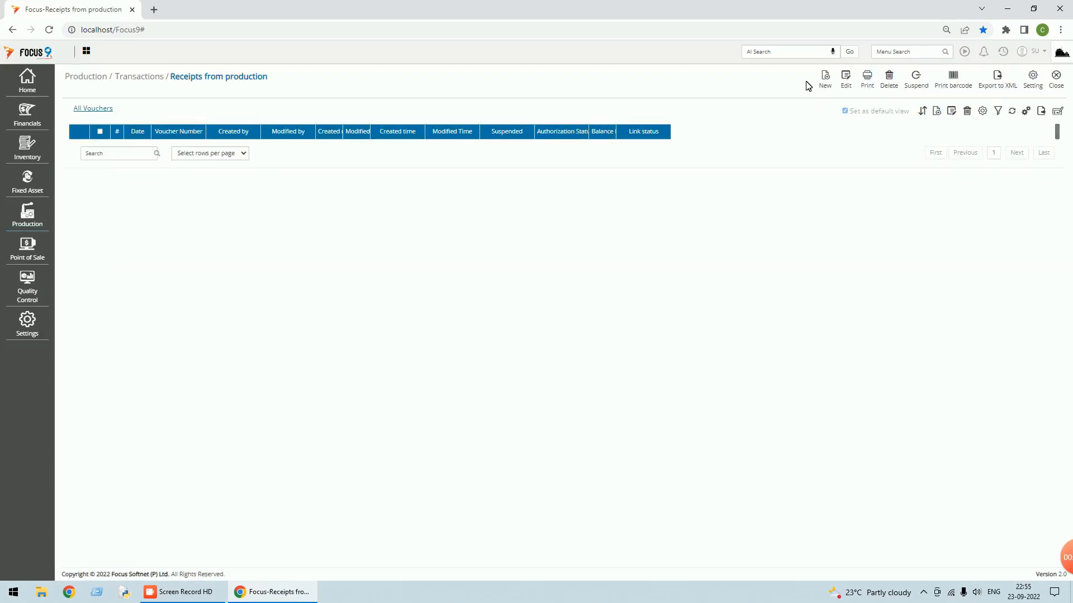
{"action": "left_click", "coordinate": [826, 79]}
- Create and save a new warehouse 'Production Floor' with code PWH for the voucher
{"action": "key", "text": "Tab"}
{"action": "left_click", "coordinate": [410, 151]}
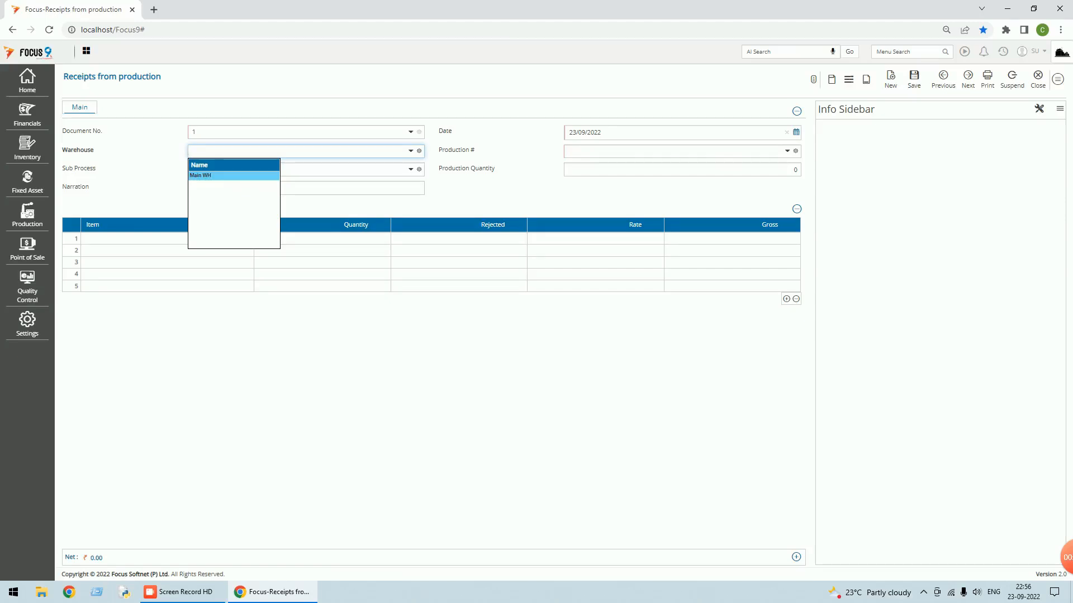
{"action": "key", "text": "Return"}
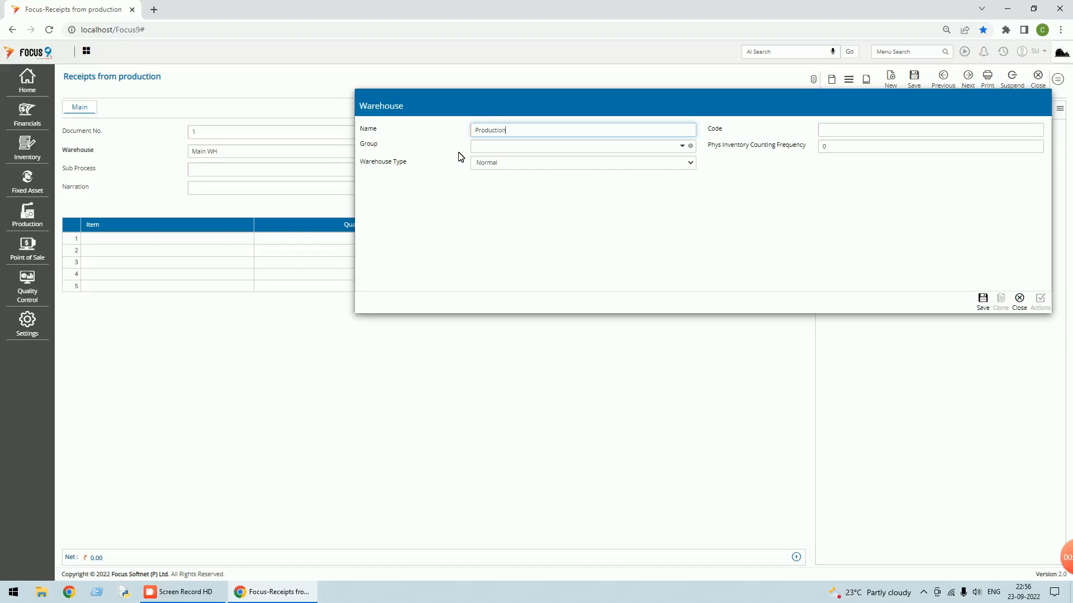
{"action": "type", "text": "Production Floor"}
{"action": "key", "text": "Tab"}
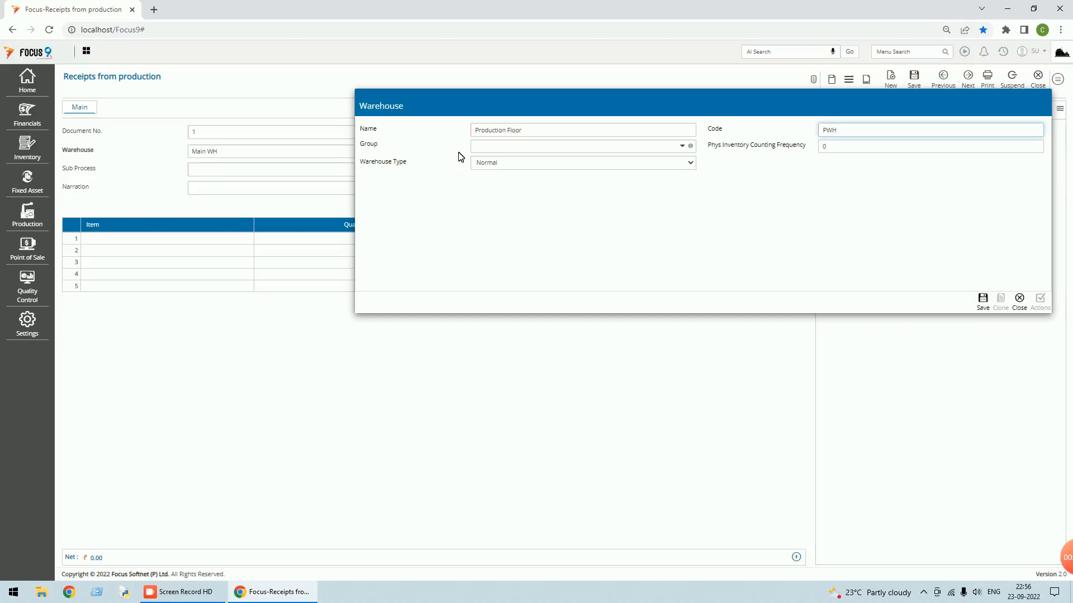
{"action": "left_click", "coordinate": [986, 307]}
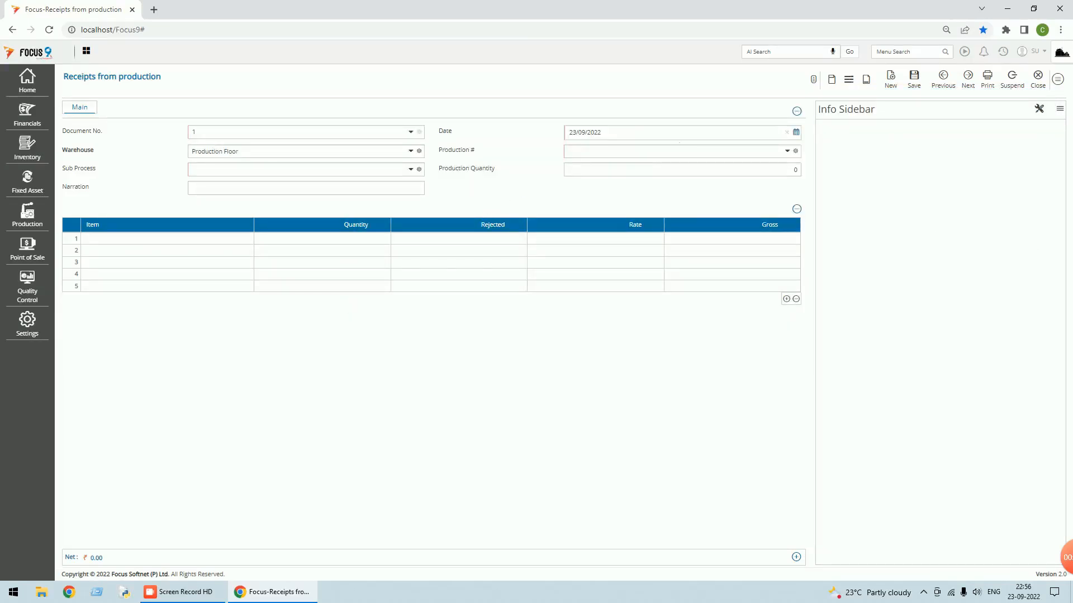
- Link the receipt to order 1, Process-1, save 150 SFG-1 at rate 40, and close the voucher list
{"action": "left_click", "coordinate": [788, 152]}
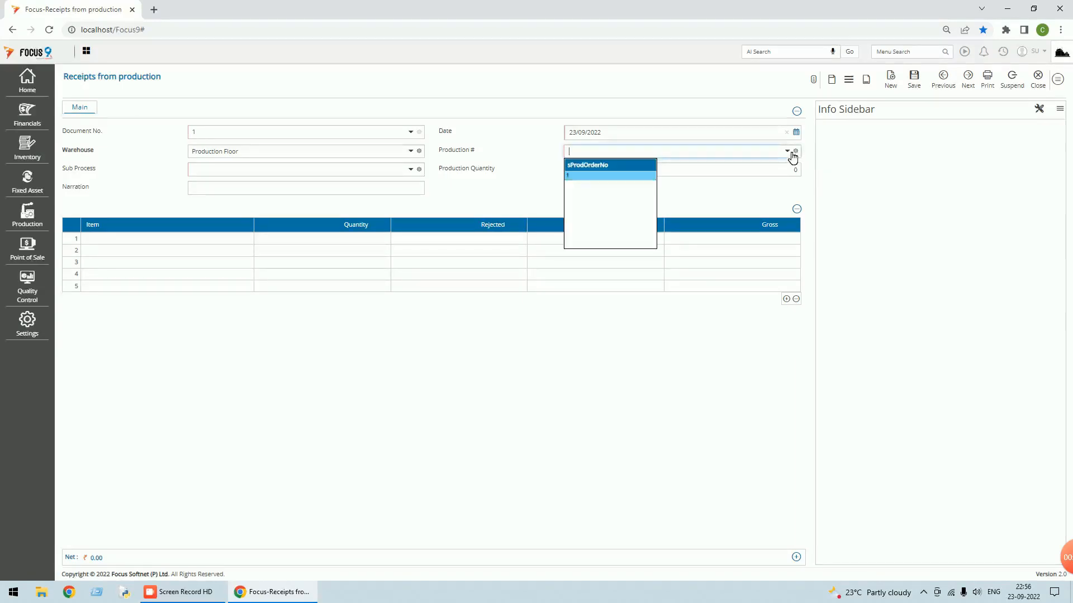
{"action": "left_click", "coordinate": [575, 176]}
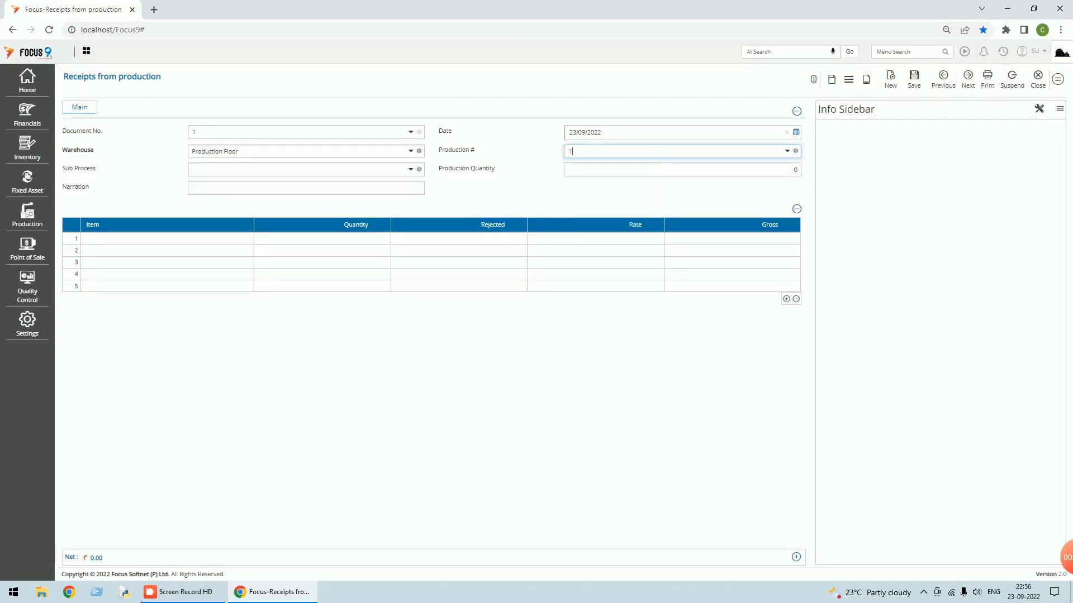
{"action": "left_click", "coordinate": [411, 169]}
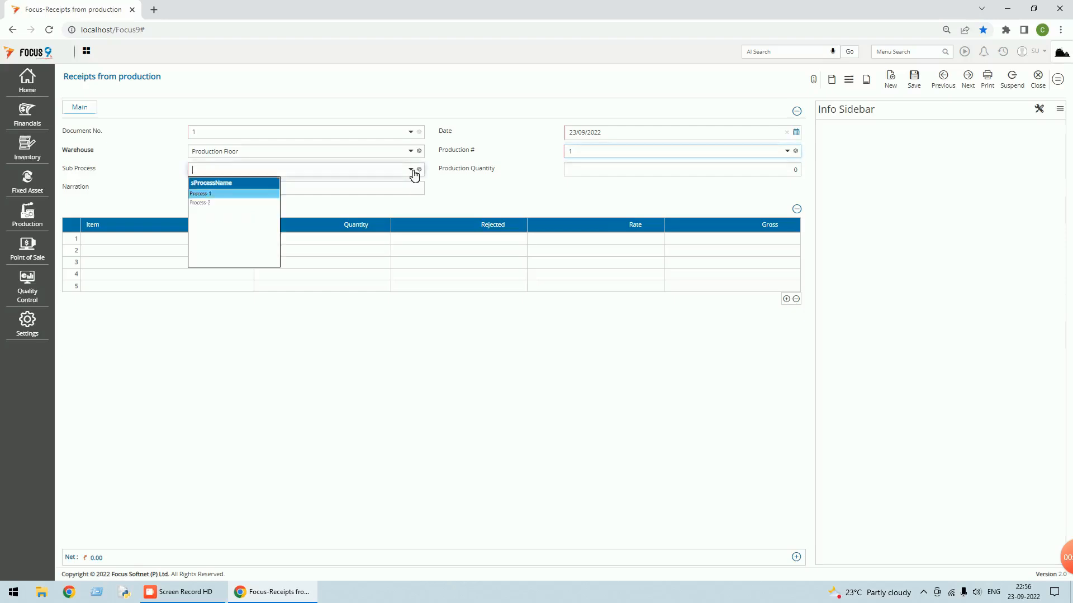
{"action": "left_click", "coordinate": [231, 195]}
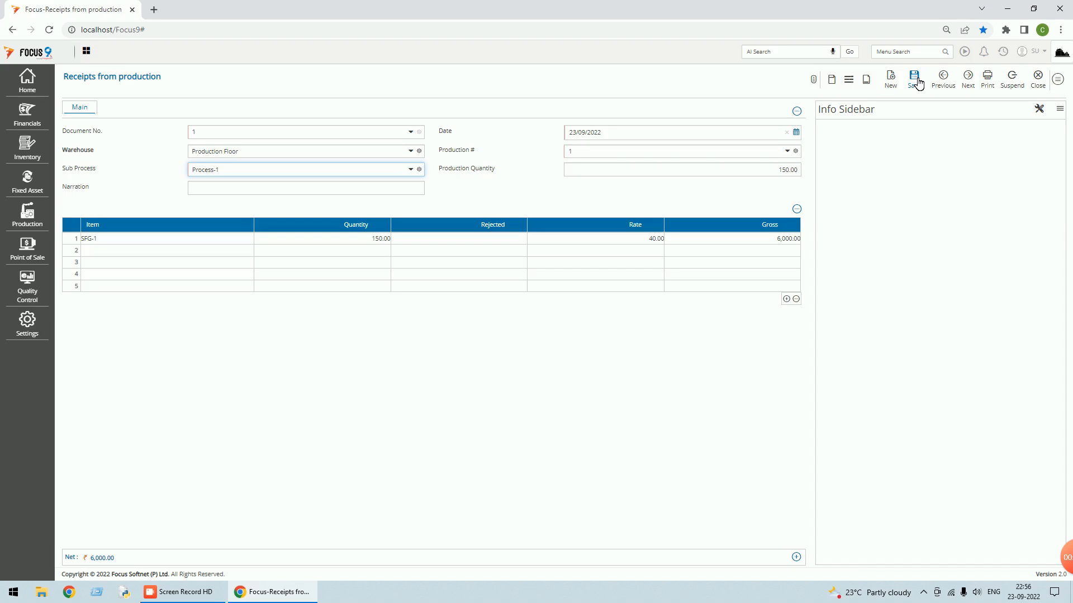
{"action": "left_click", "coordinate": [914, 79]}
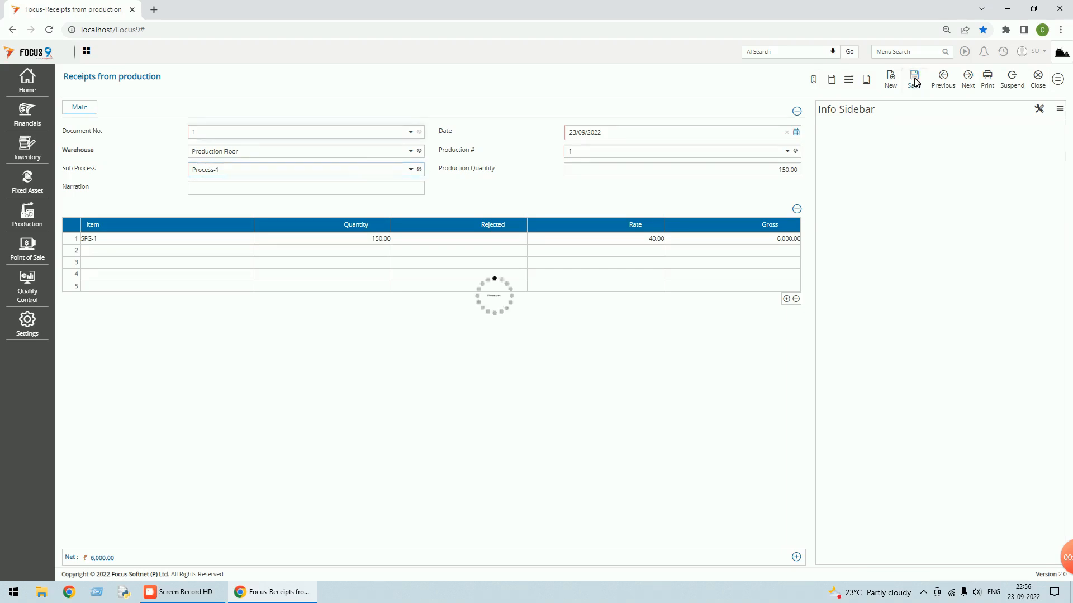
{"action": "left_click", "coordinate": [1044, 90]}
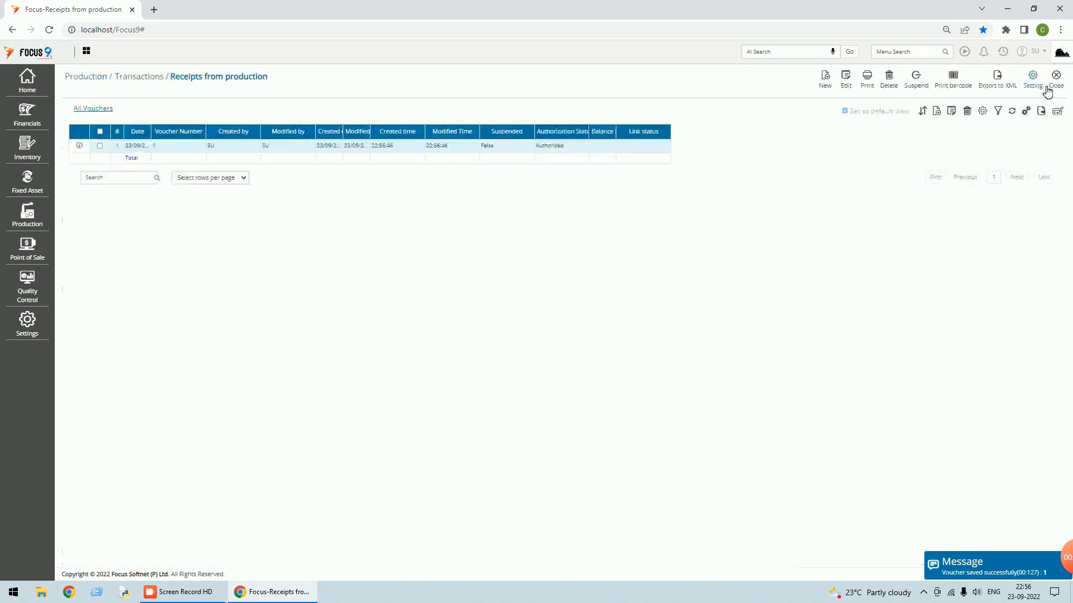
{"action": "left_click", "coordinate": [1054, 87]}
{"action": "left_click", "coordinate": [33, 223]}
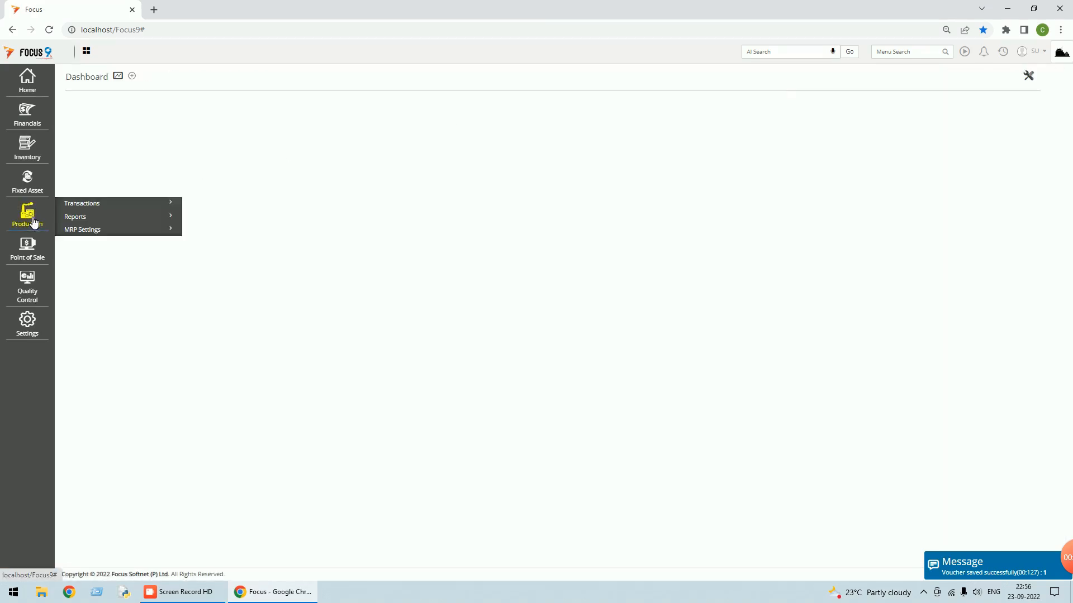
{"action": "left_click", "coordinate": [88, 219]}
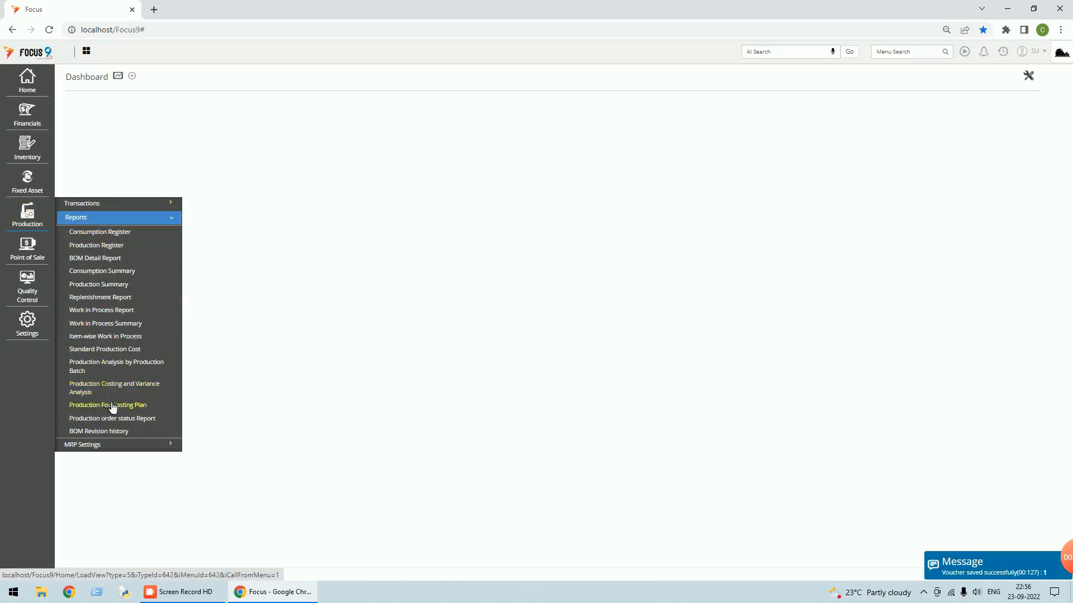
{"action": "left_click", "coordinate": [112, 419]}
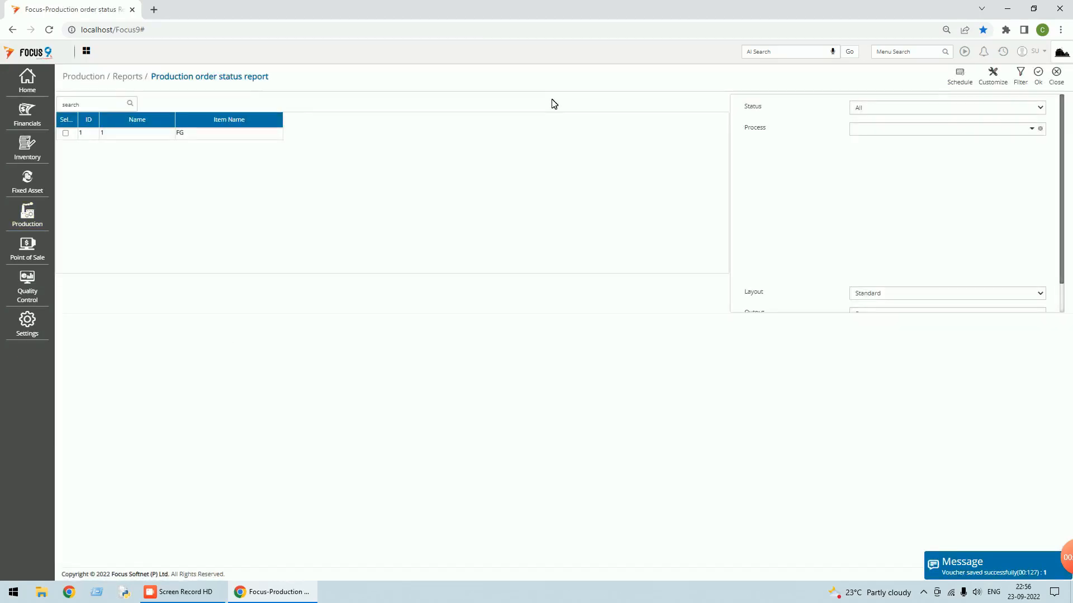
{"action": "left_click", "coordinate": [65, 134]}
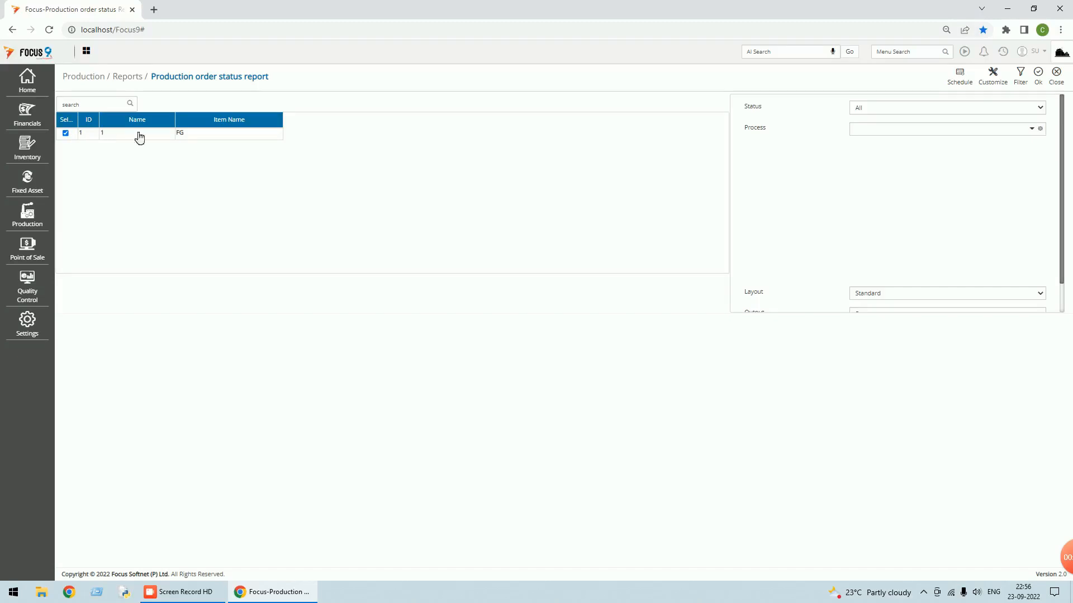
{"action": "left_click", "coordinate": [1037, 75]}
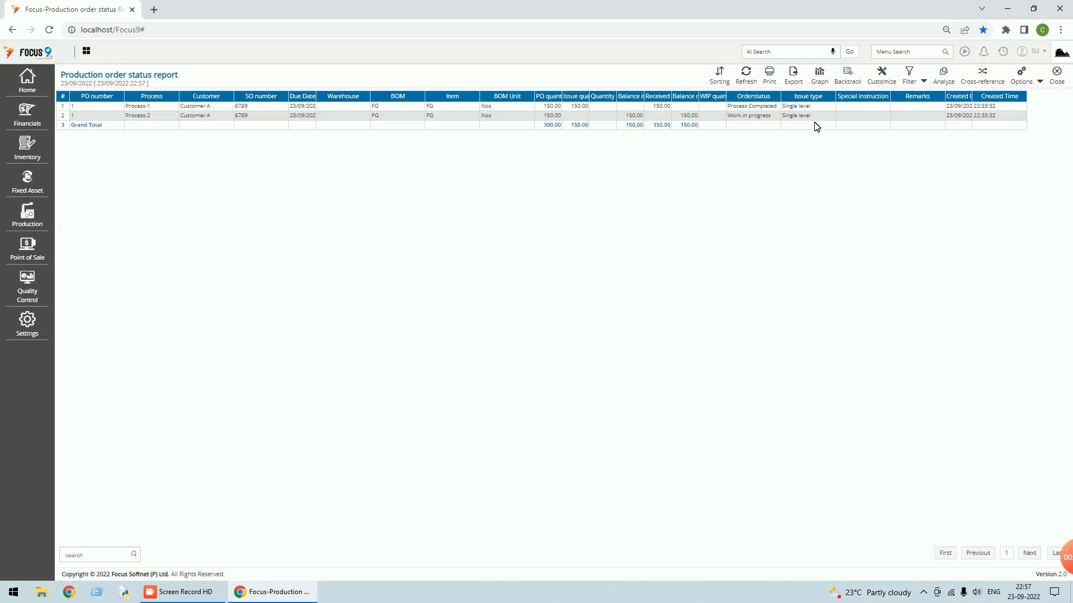
{"action": "left_click", "coordinate": [1056, 73]}
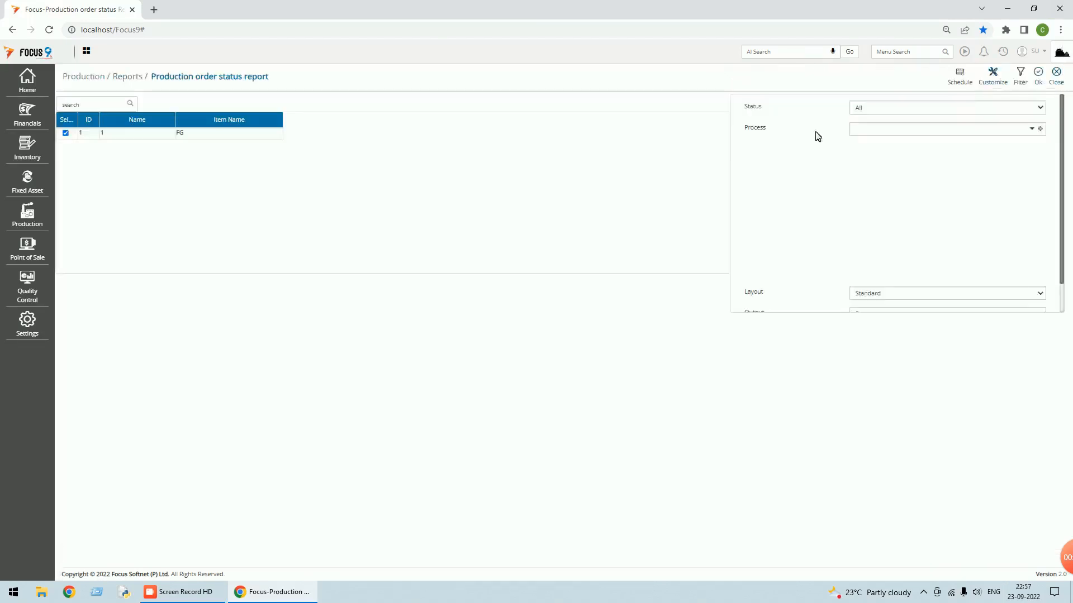
- Close the status report and start a new Issues to Production voucher from Main WH
{"action": "left_click", "coordinate": [1056, 74]}
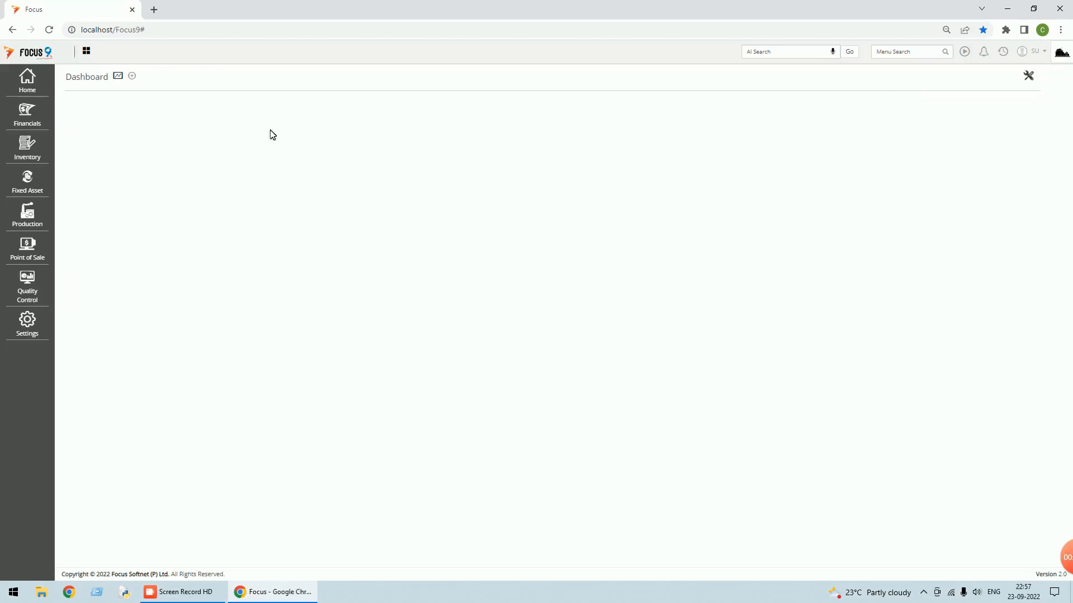
{"action": "left_click", "coordinate": [1002, 52]}
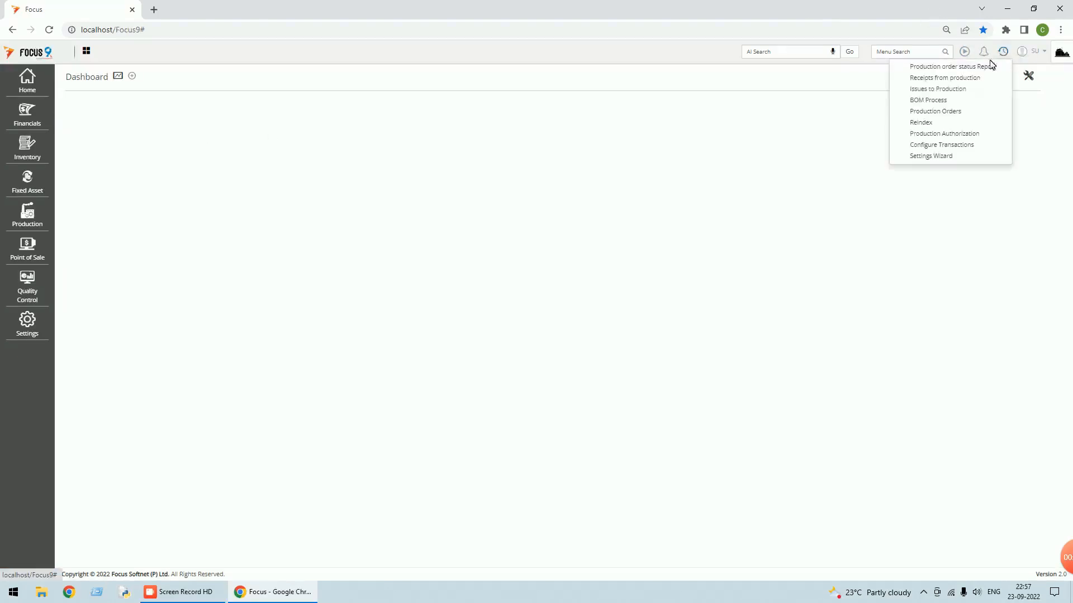
{"action": "left_click", "coordinate": [946, 91]}
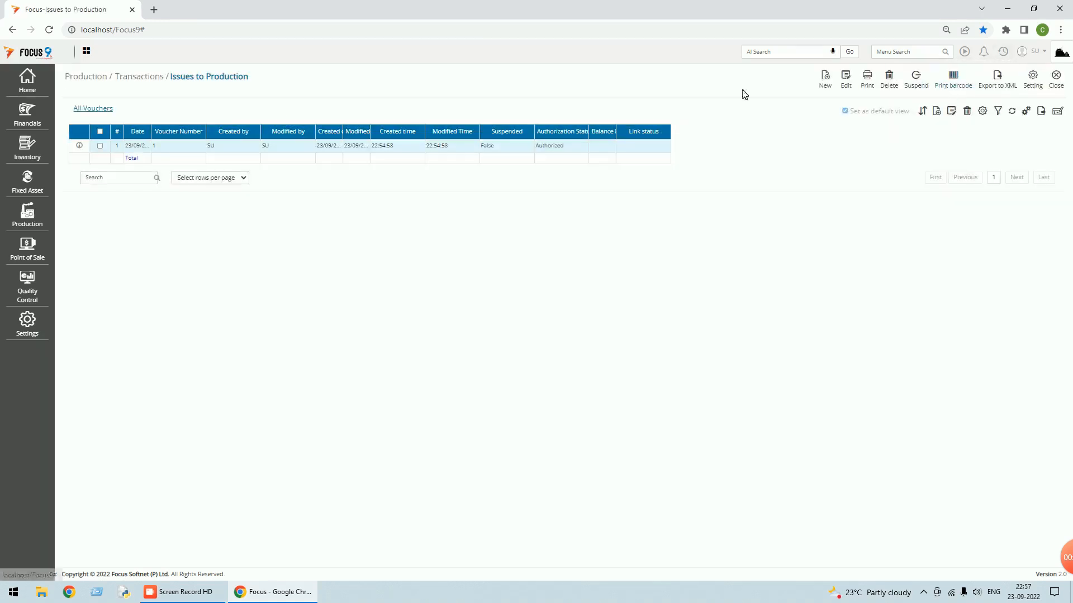
{"action": "left_click", "coordinate": [830, 87]}
{"action": "left_click", "coordinate": [191, 151]}
{"action": "type", "text": "m"}
{"action": "key", "text": "Return"}
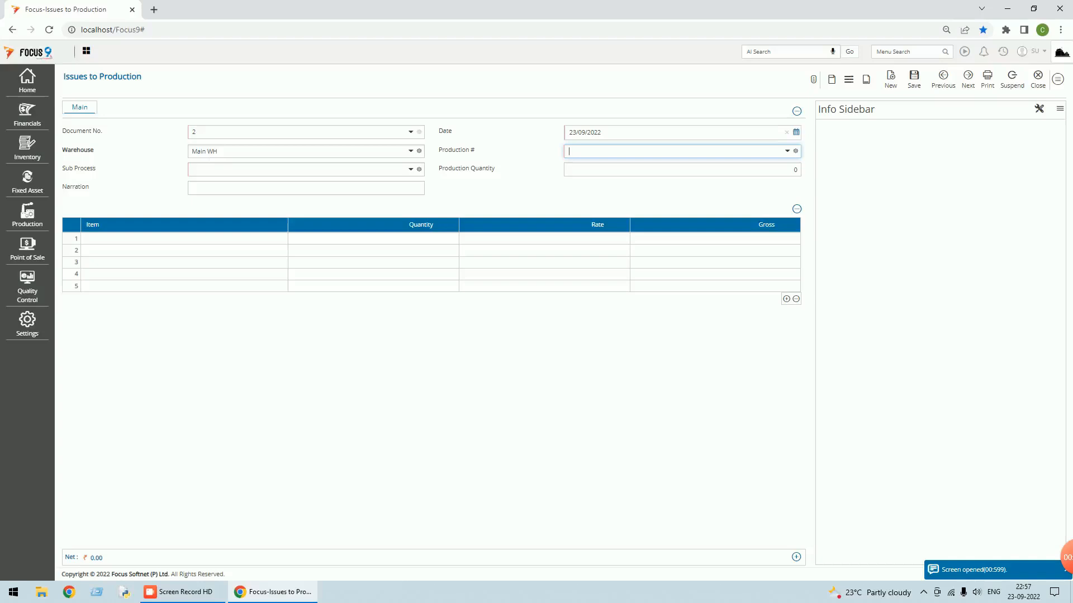
- Link it to production order 1, Process-2, and save issuing 150 each of R3 and SFG-1
{"action": "type", "text": "1"}
{"action": "key", "text": "Return"}
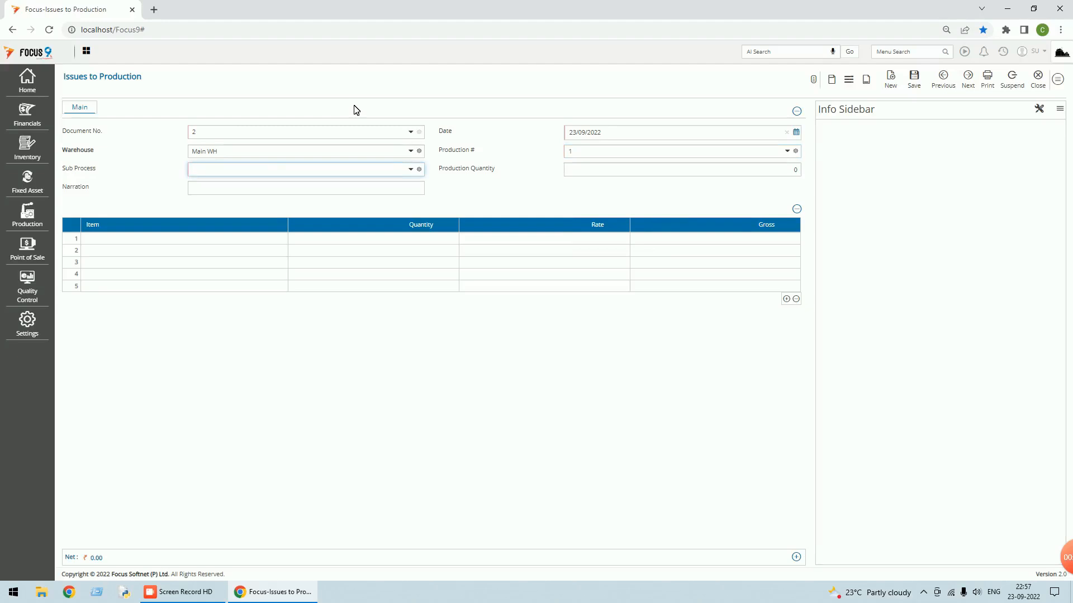
{"action": "key", "text": "Down"}
{"action": "key", "text": "Down"}
{"action": "key", "text": "Return"}
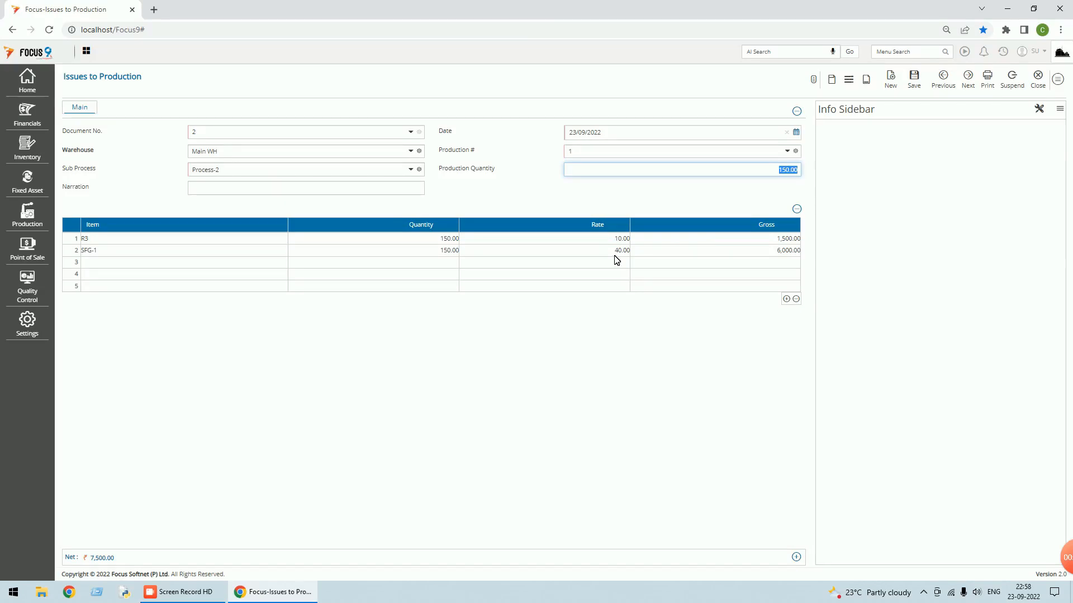
{"action": "left_click", "coordinate": [915, 83]}
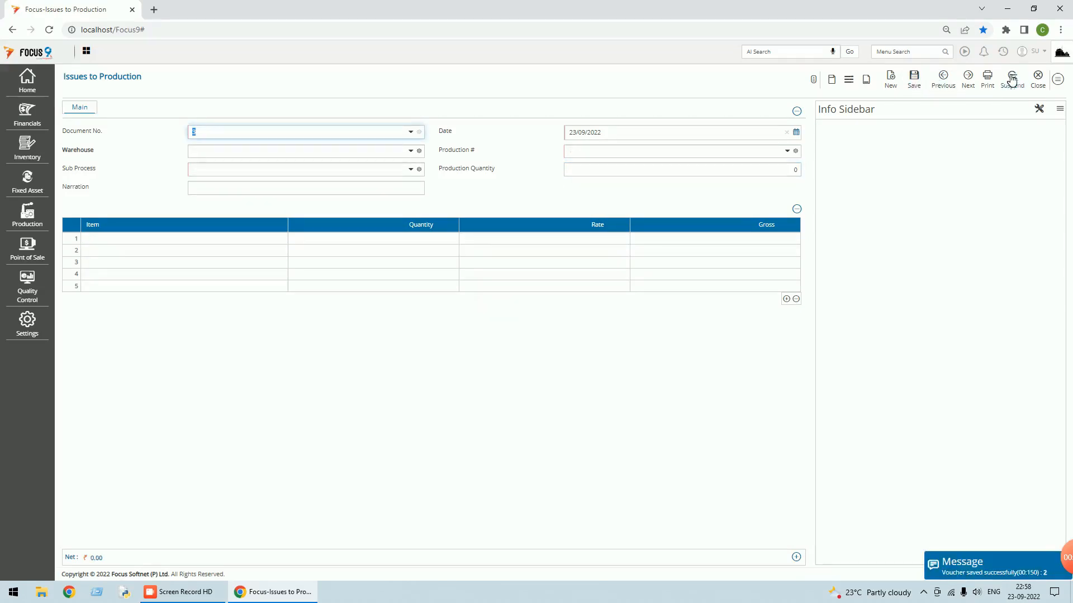
{"action": "left_click", "coordinate": [1039, 81]}
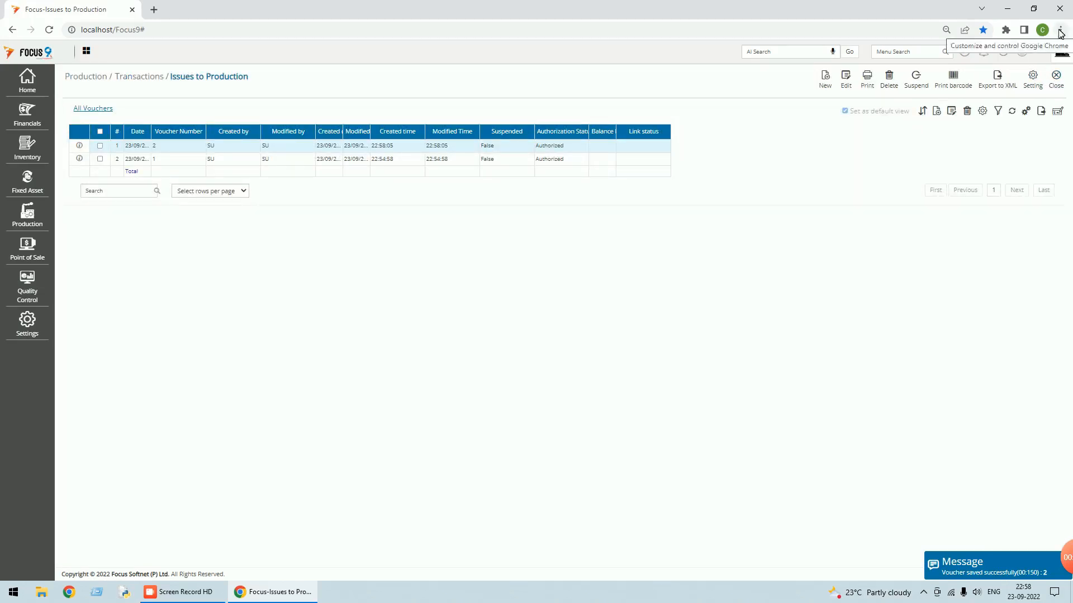
- Run the Production order status report for the FG order with fitted columns, review Process-2, then close it
{"action": "left_click", "coordinate": [37, 222]}
{"action": "left_click", "coordinate": [90, 218]}
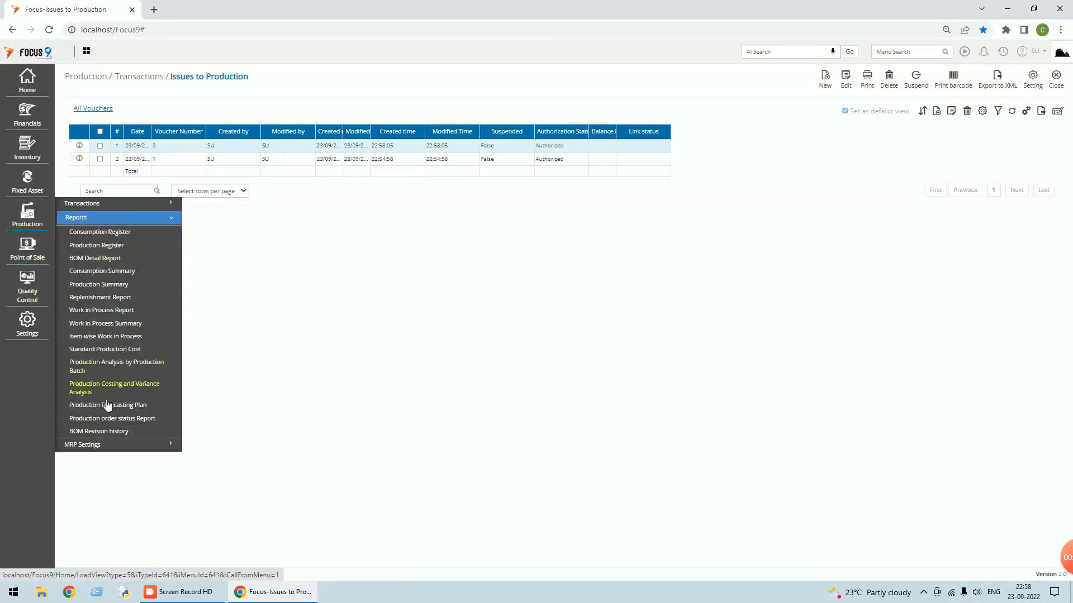
{"action": "left_click", "coordinate": [112, 419]}
{"action": "left_click", "coordinate": [66, 134]}
{"action": "left_click", "coordinate": [1038, 78]}
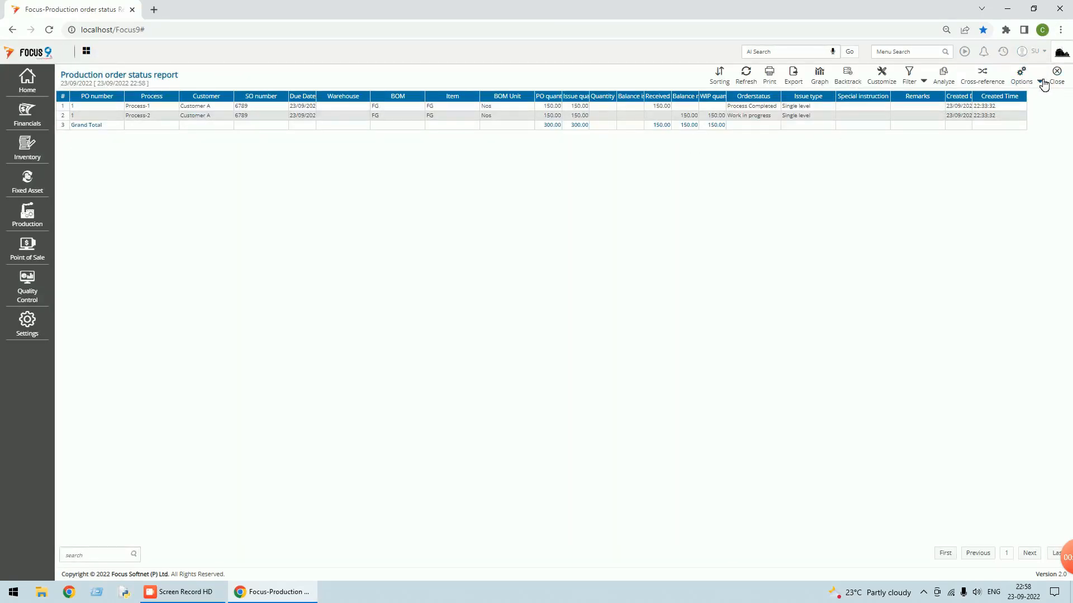
{"action": "left_click", "coordinate": [1041, 83]}
{"action": "left_click", "coordinate": [1017, 99]}
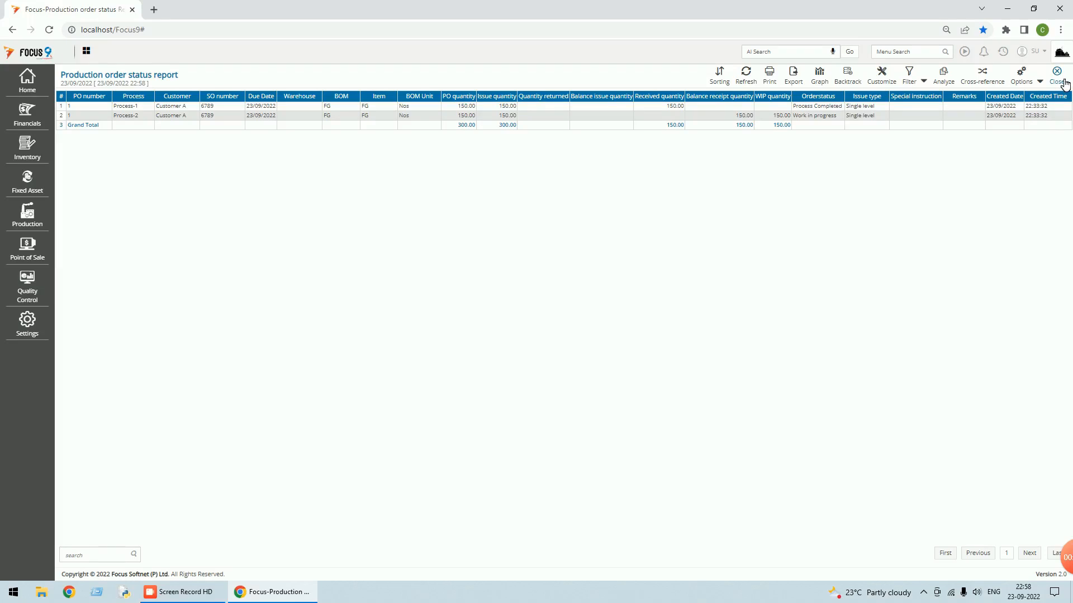
{"action": "left_click", "coordinate": [1064, 82]}
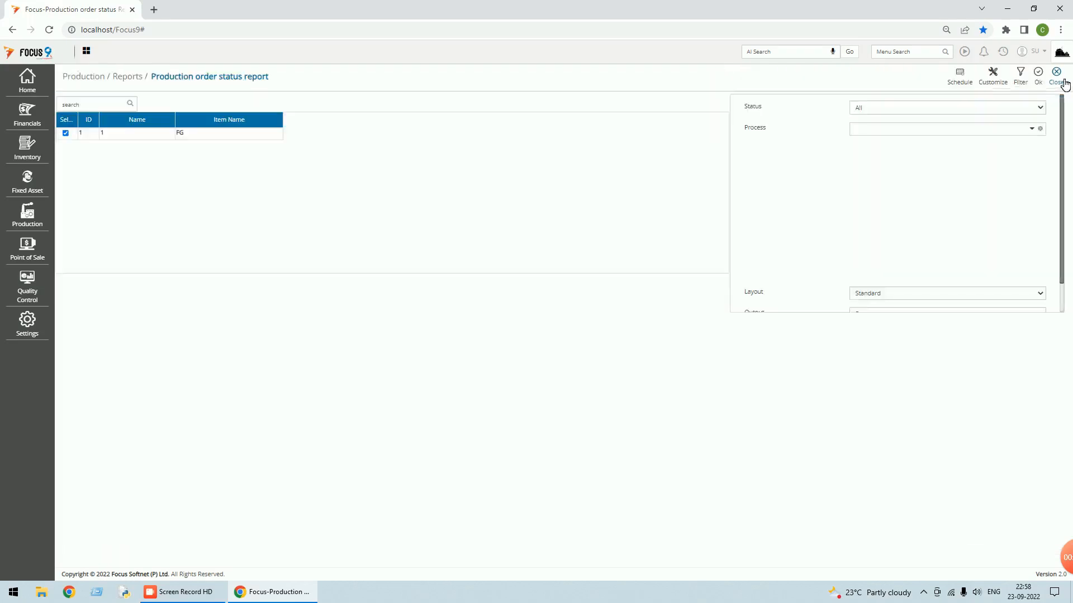
{"action": "left_click", "coordinate": [1066, 82]}
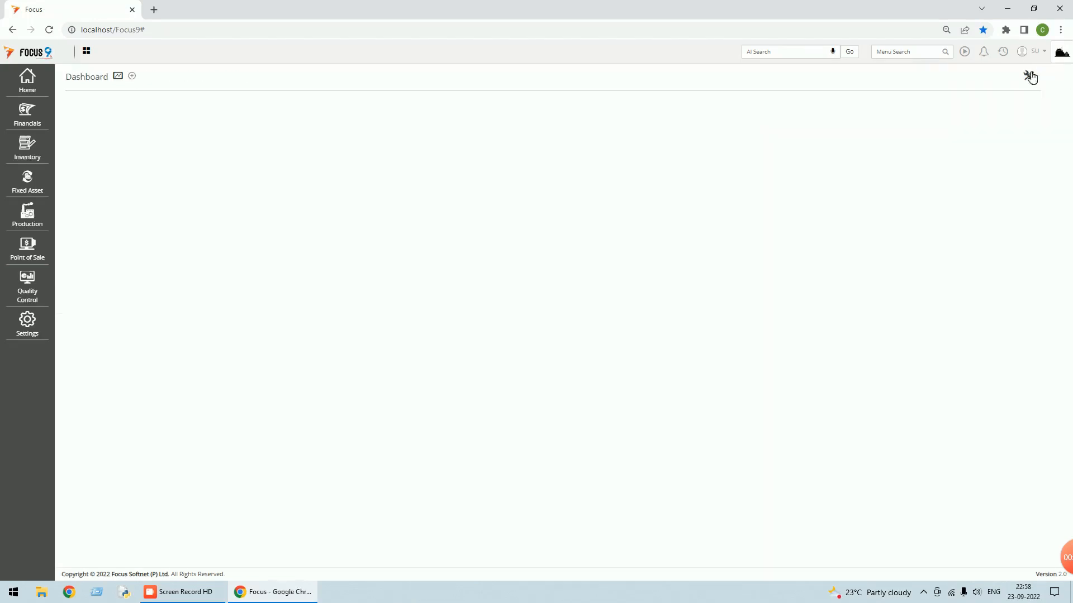
- Start a new Receipts from Production voucher with Production Floor as the warehouse
{"action": "left_click", "coordinate": [1003, 52]}
{"action": "left_click", "coordinate": [949, 90]}
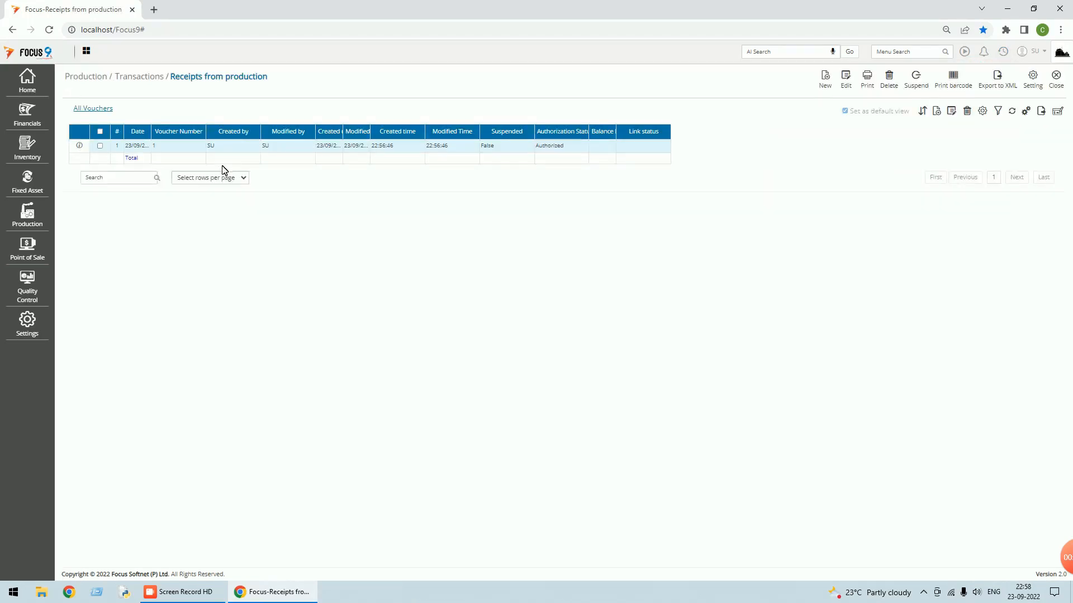
{"action": "left_click", "coordinate": [826, 81]}
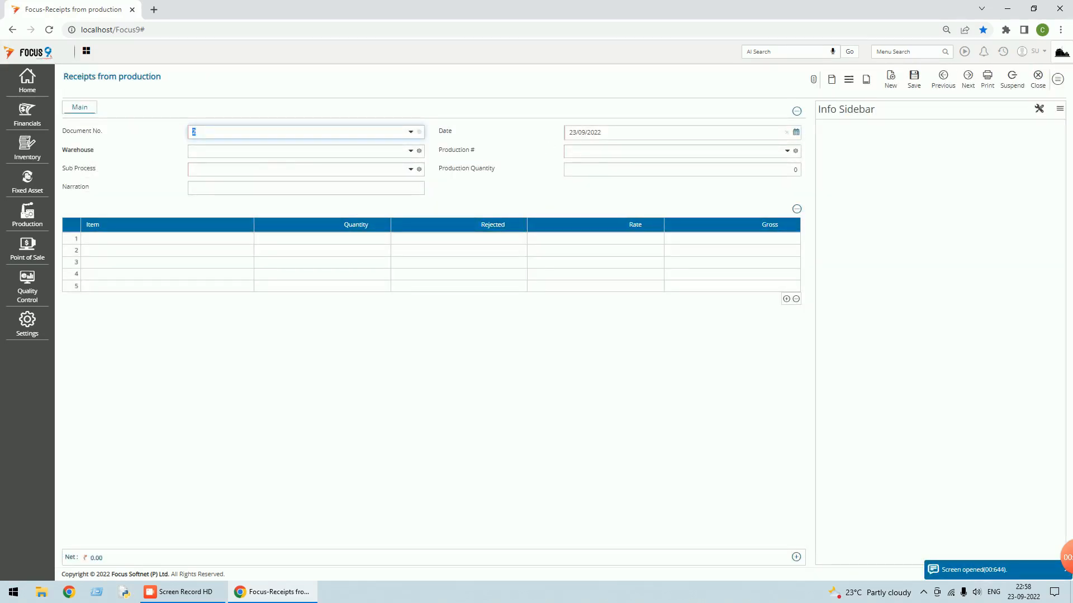
{"action": "left_click", "coordinate": [413, 151]}
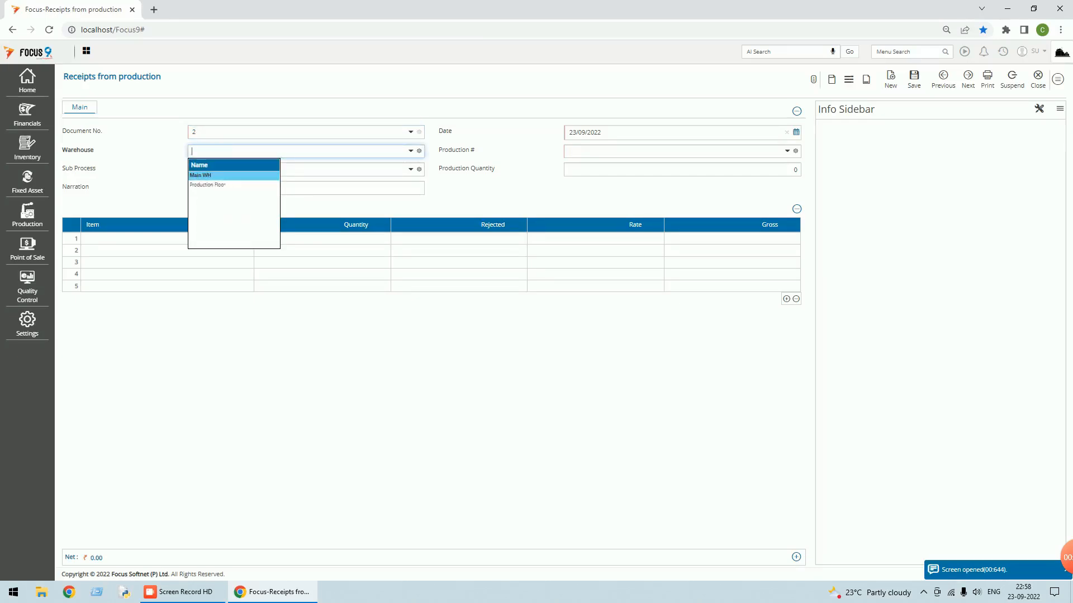
{"action": "key", "text": "Down"}
{"action": "key", "text": "Return"}
- Receive from production order 1, sub process Process-2, save voucher 2, and return to Dashboard
{"action": "left_click", "coordinate": [787, 151]}
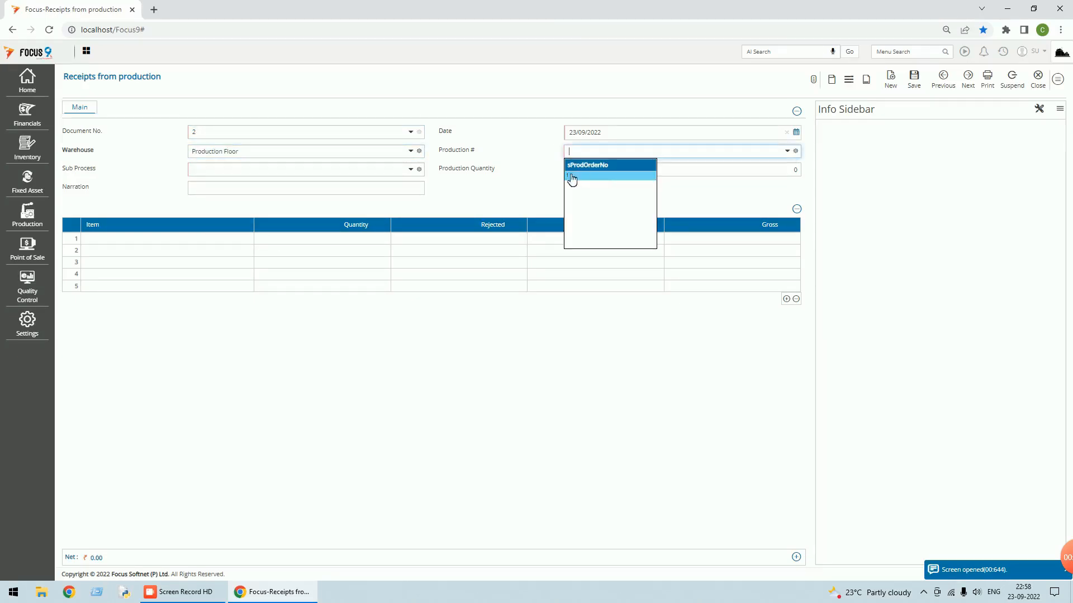
{"action": "left_click", "coordinate": [572, 177]}
{"action": "left_click", "coordinate": [415, 172]}
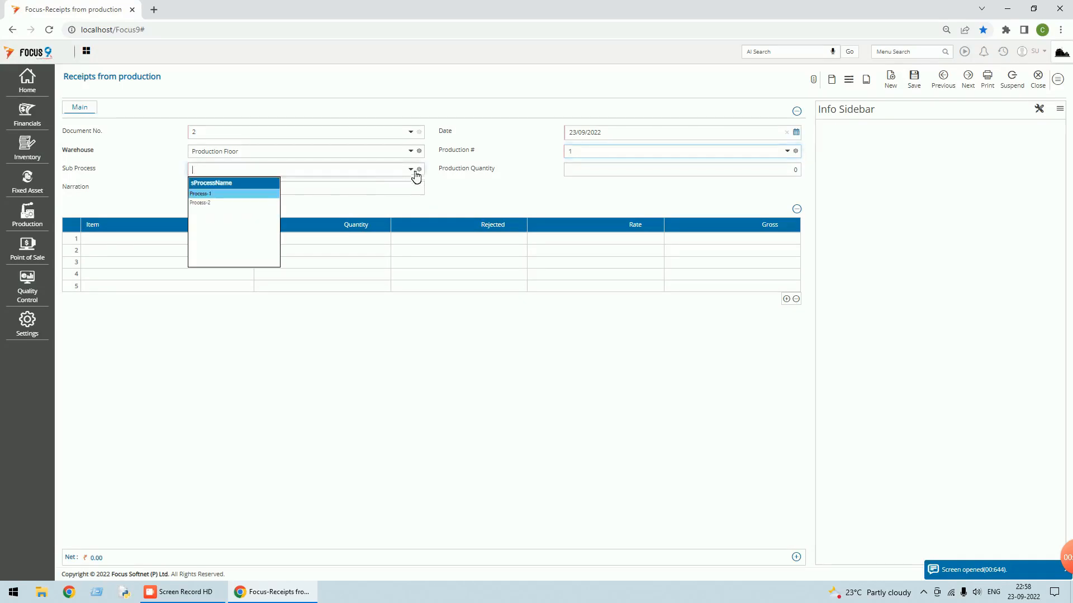
{"action": "left_click", "coordinate": [214, 203]}
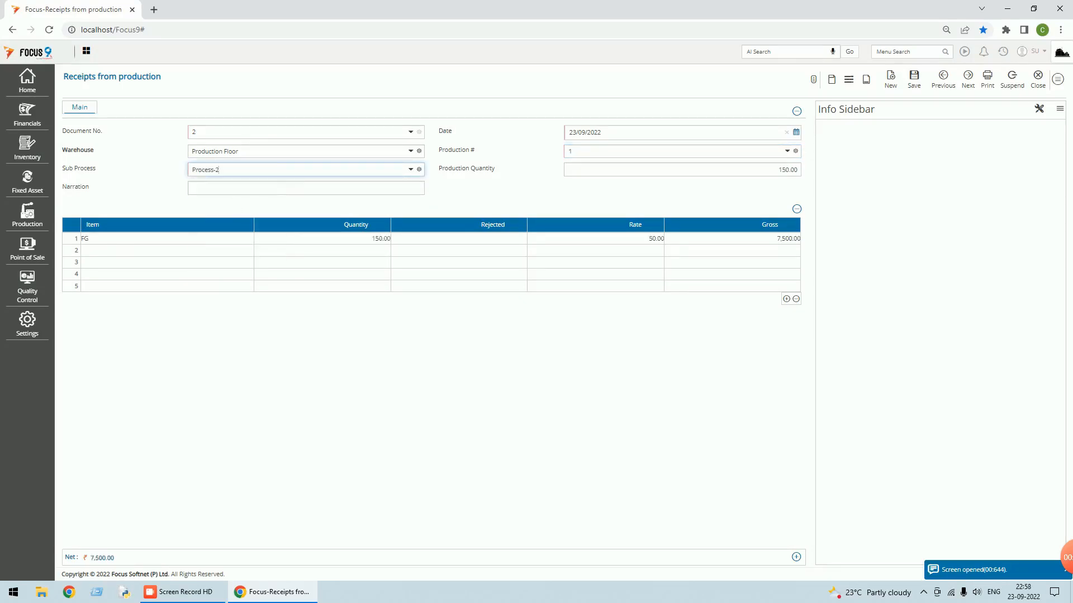
{"action": "left_click", "coordinate": [915, 84]}
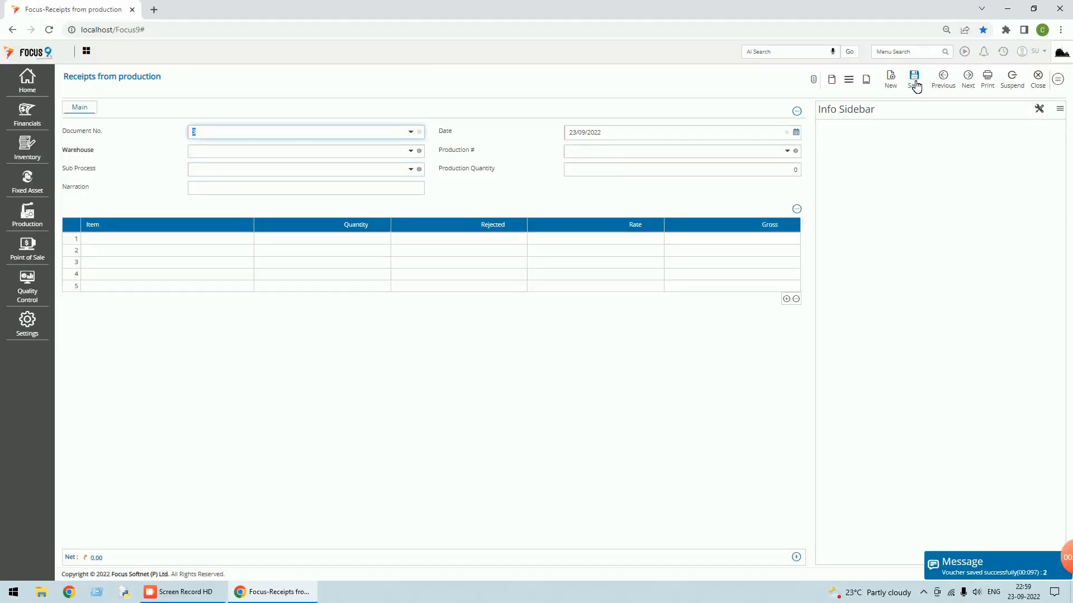
{"action": "left_click", "coordinate": [1042, 85]}
{"action": "left_click", "coordinate": [1056, 87]}
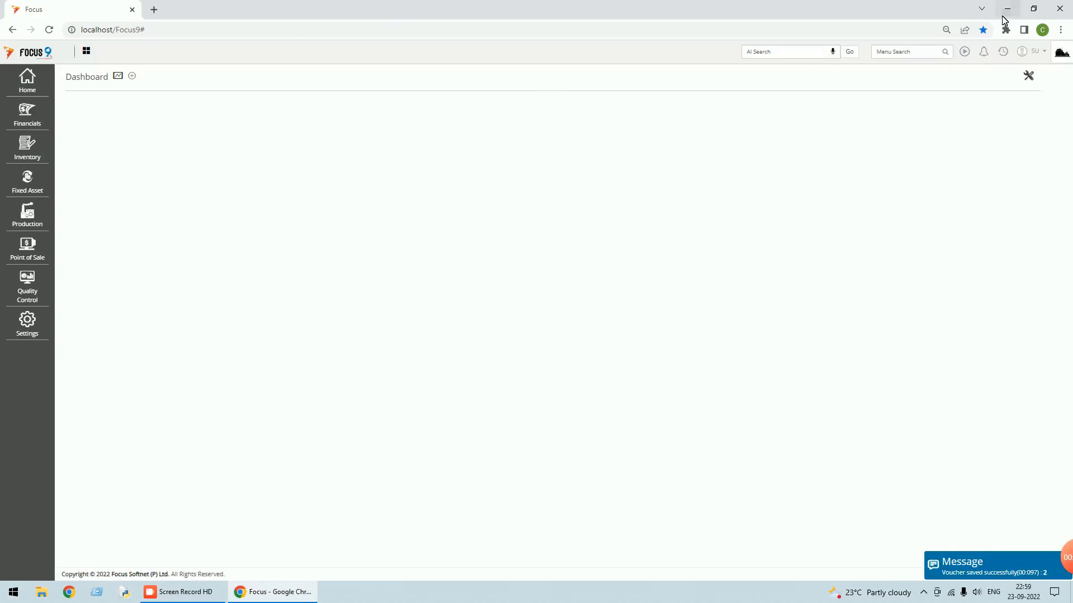
{"action": "left_click", "coordinate": [1009, 55]}
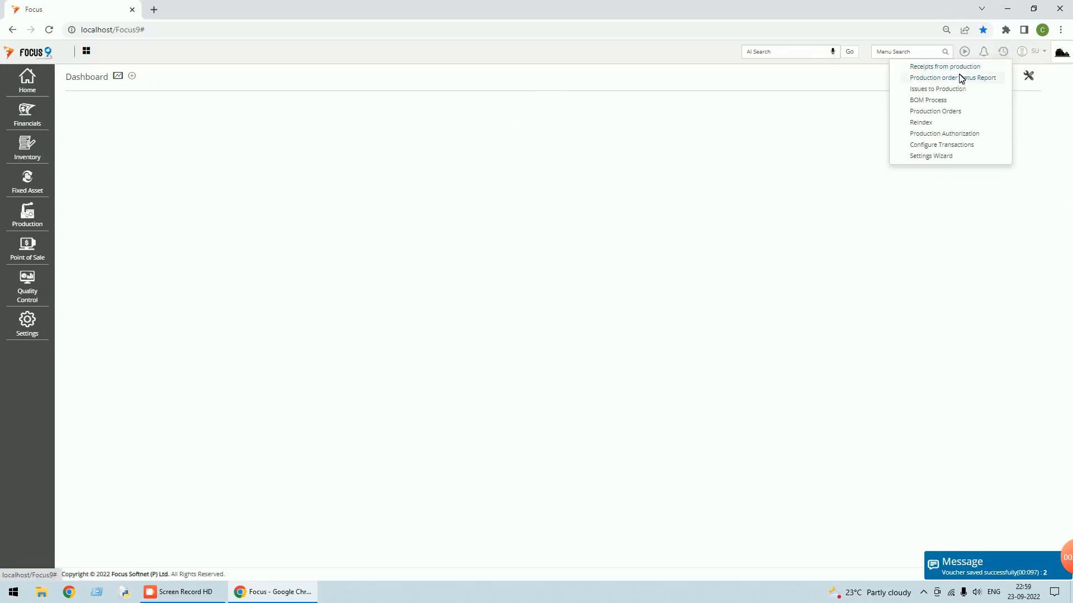
{"action": "left_click", "coordinate": [962, 77]}
{"action": "left_click", "coordinate": [66, 133]}
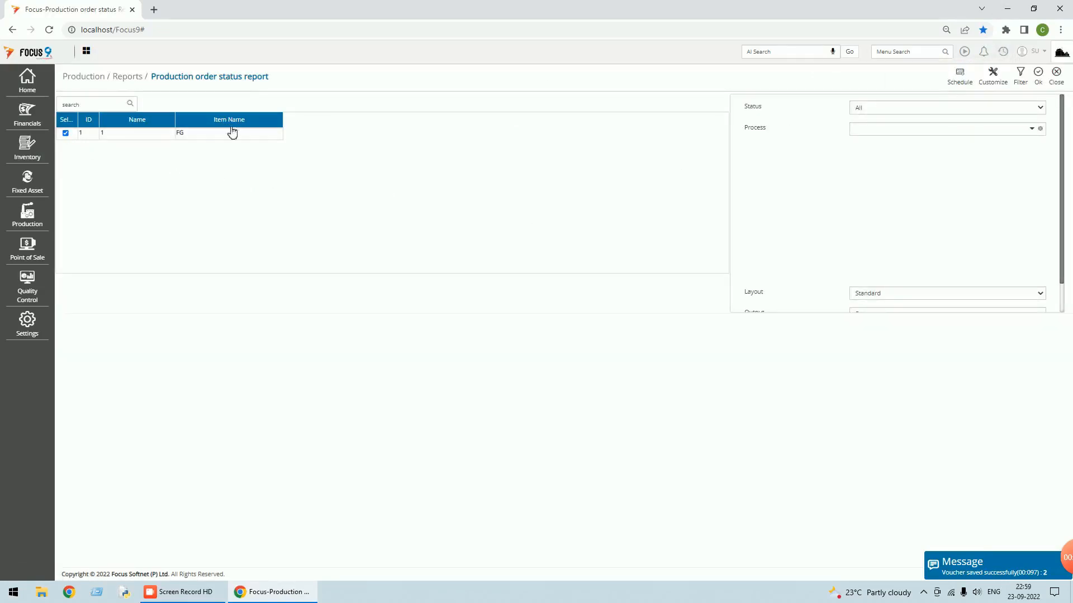
{"action": "left_click", "coordinate": [1038, 75]}
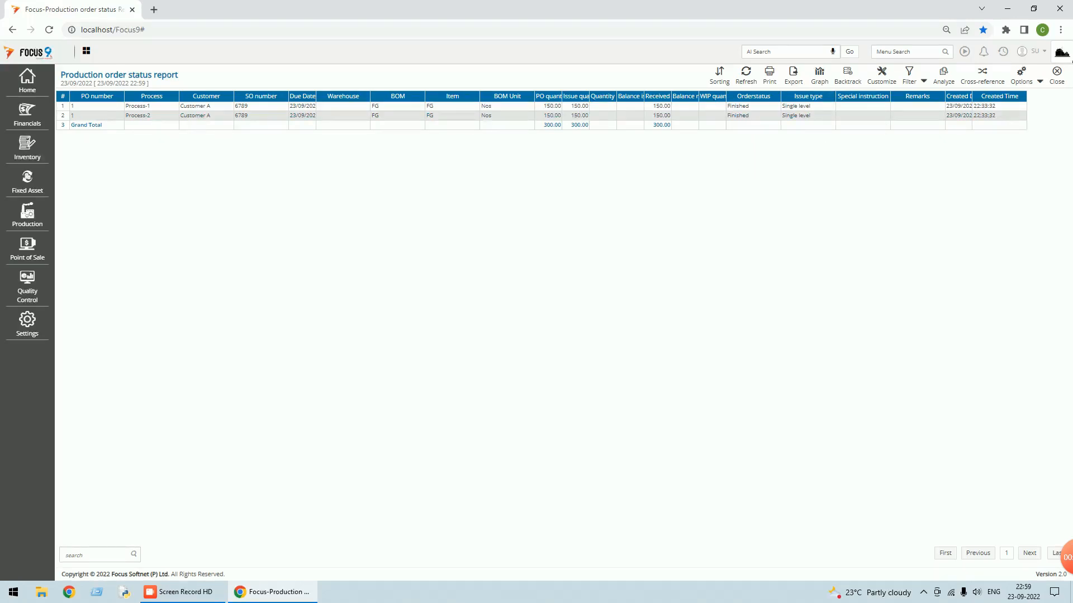
{"action": "left_click", "coordinate": [1065, 80]}
{"action": "left_click", "coordinate": [1063, 81]}
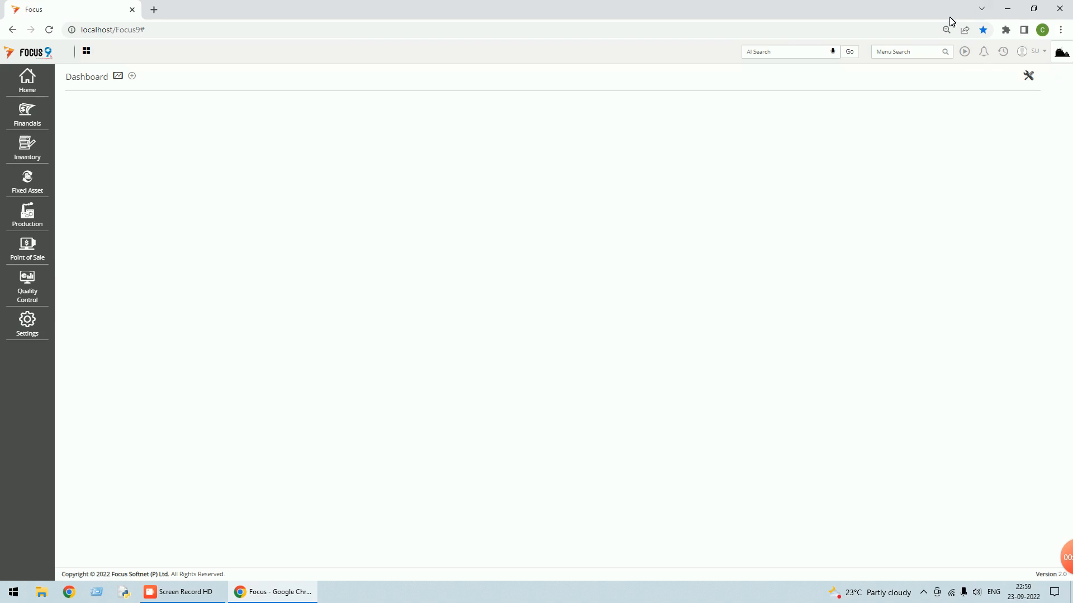
- Make Warehouse the first master tag of Stock Transfers, positioned in the Header, and save the settings
{"action": "left_click", "coordinate": [877, 52]}
{"action": "type", "text": "s"}
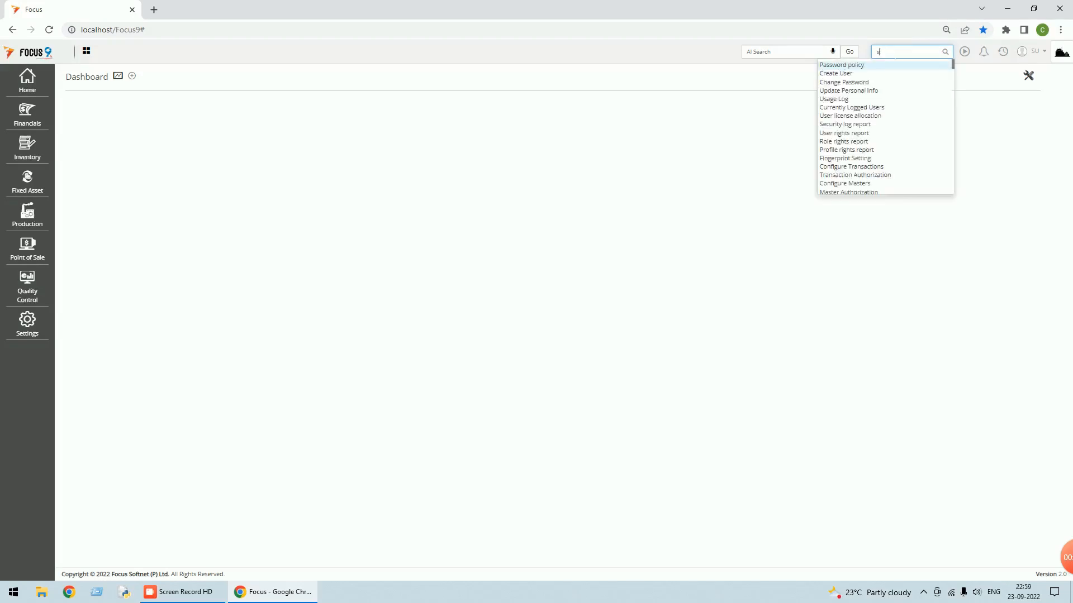
{"action": "type", "text": "tock tr"}
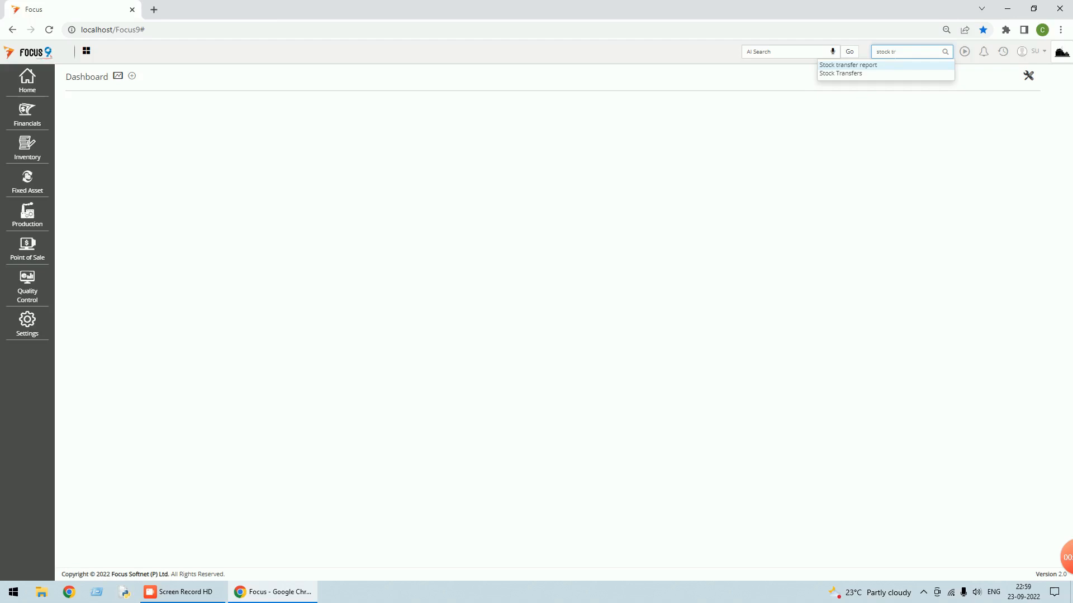
{"action": "left_click", "coordinate": [849, 73]}
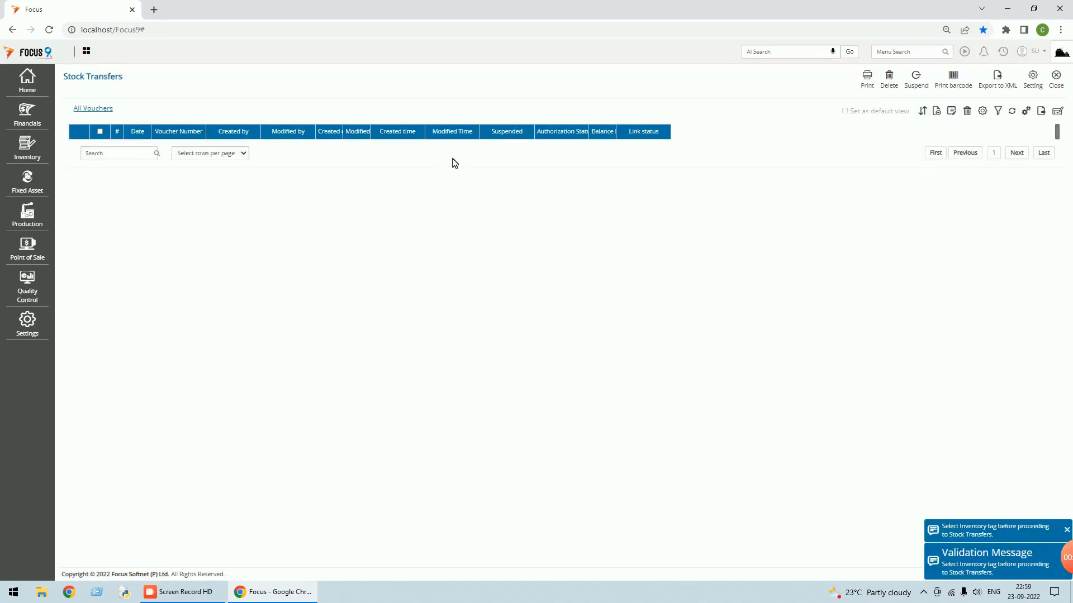
{"action": "left_click", "coordinate": [1033, 83]}
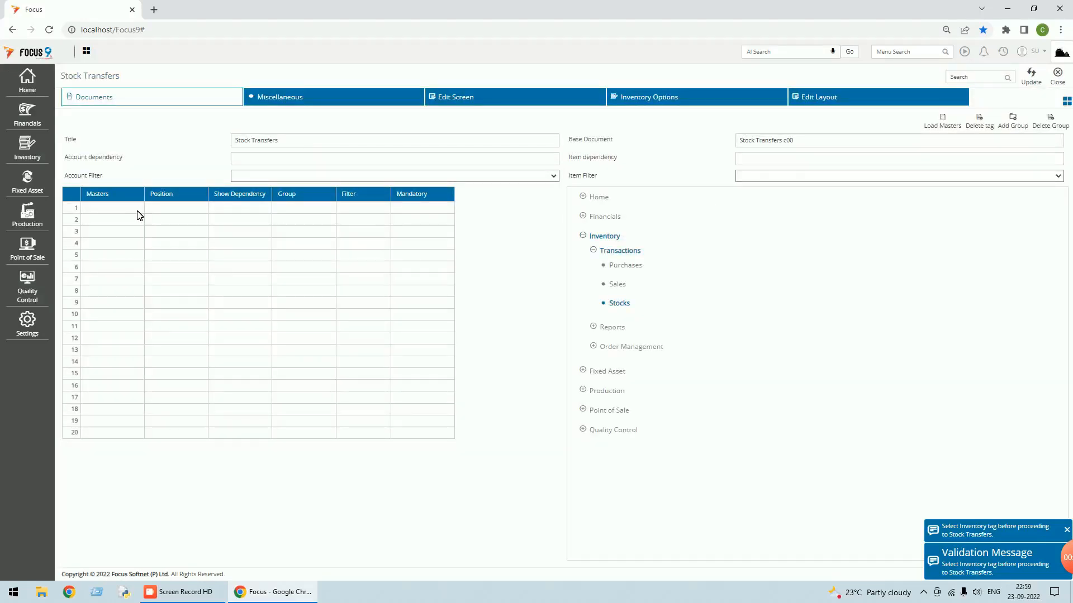
{"action": "left_click", "coordinate": [138, 210]}
{"action": "key", "text": "Tab"}
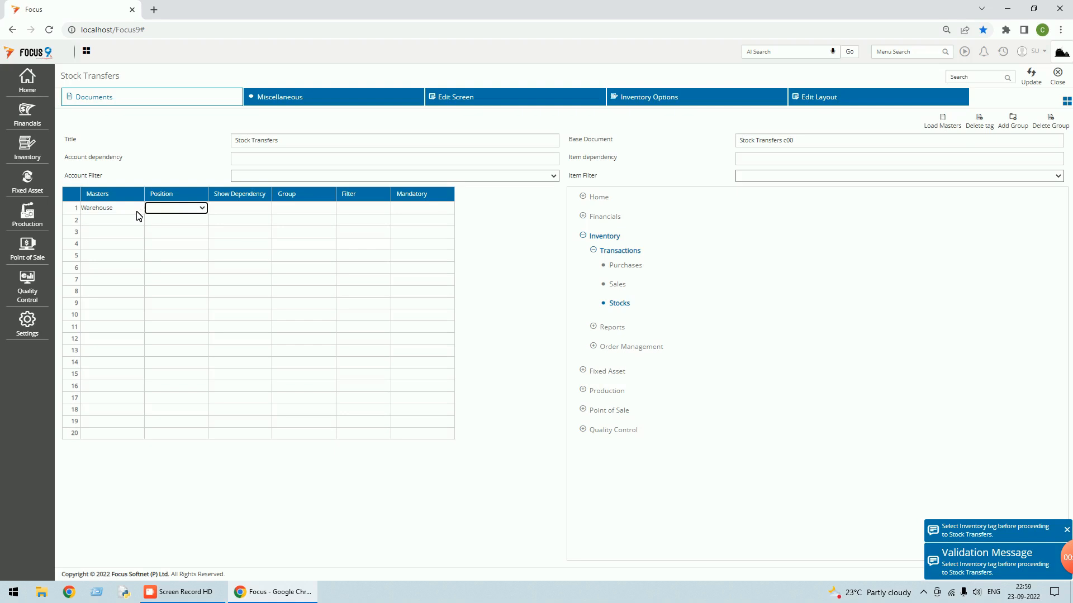
{"action": "key", "text": "Down"}
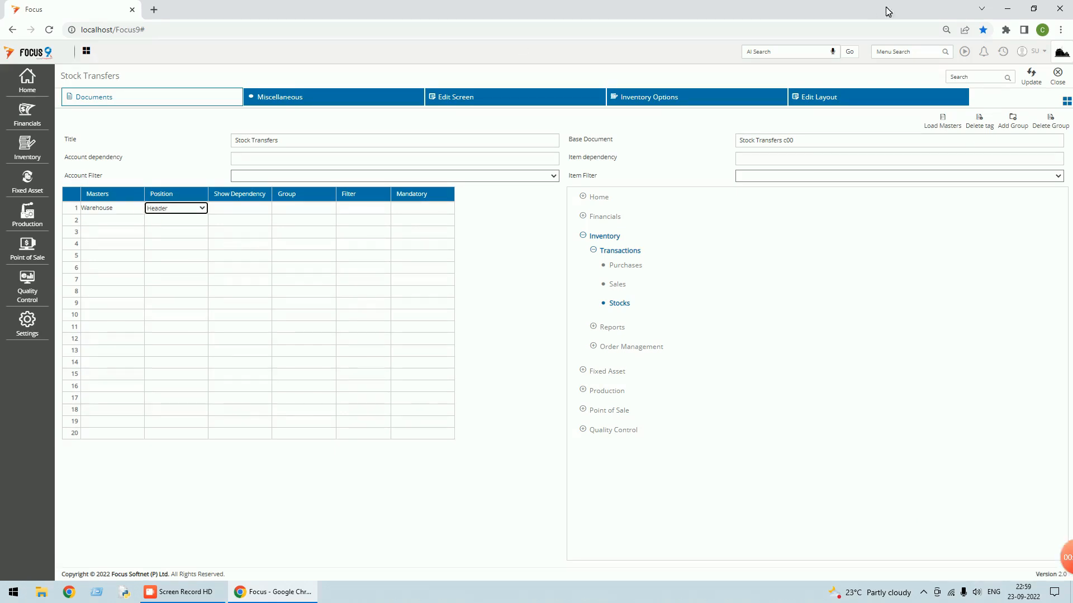
{"action": "left_click", "coordinate": [1030, 78]}
{"action": "left_click", "coordinate": [1061, 81]}
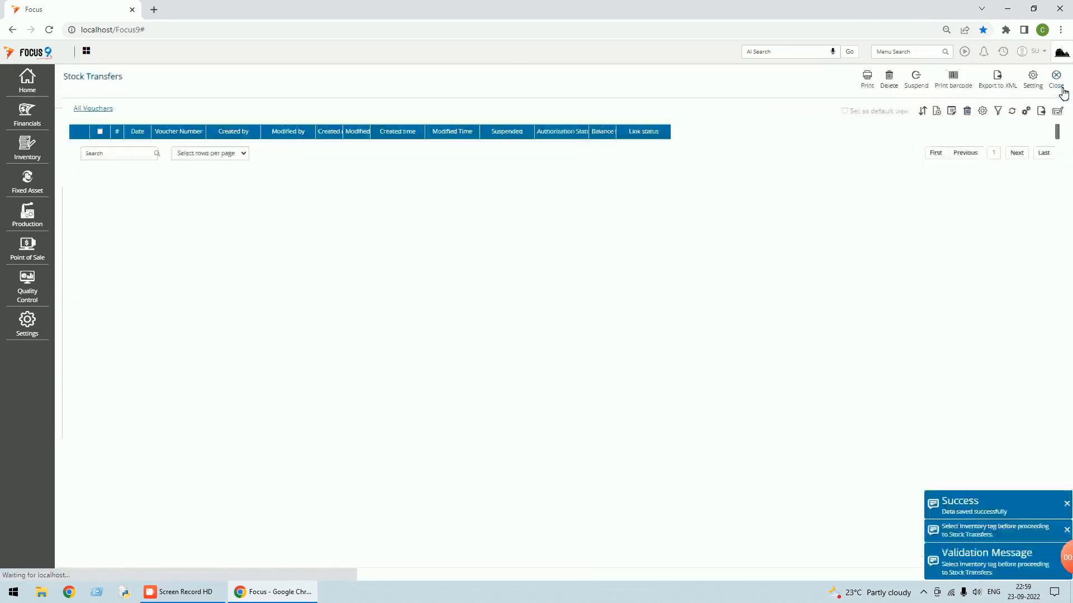
{"action": "left_click", "coordinate": [1057, 82]}
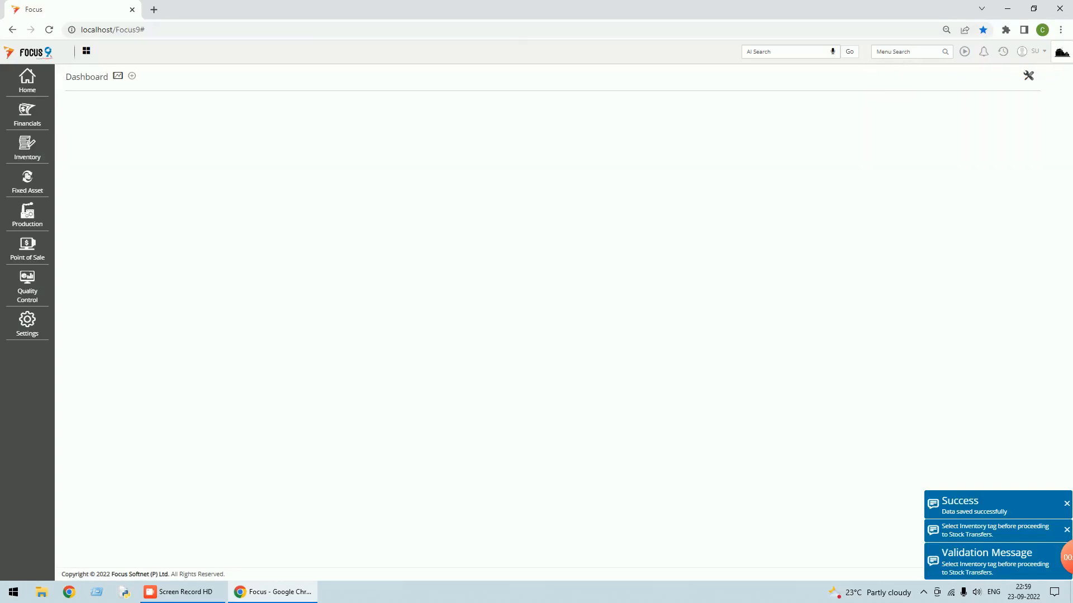
- Run the Stock movement report for all five items and auto-adjust column widths to show full headers
{"action": "left_click", "coordinate": [876, 51]}
{"action": "type", "text": "stoc"}
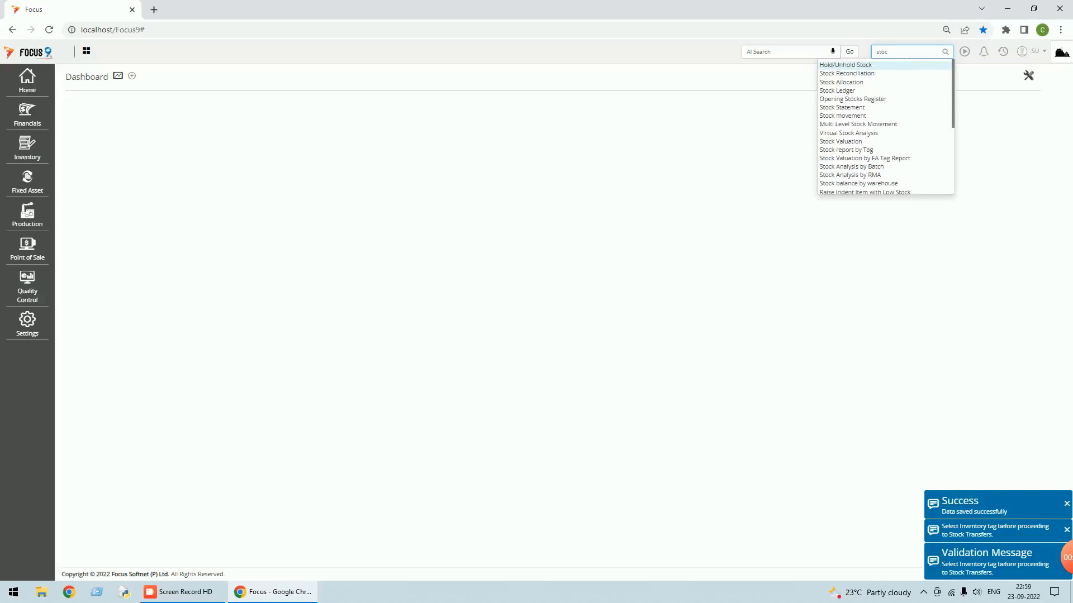
{"action": "left_click", "coordinate": [856, 117]}
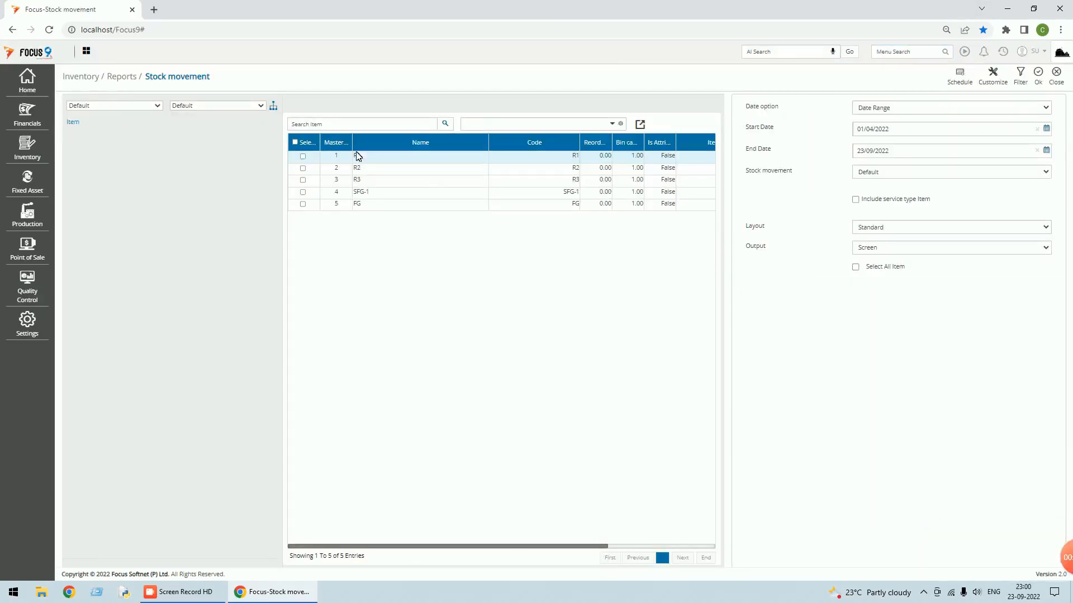
{"action": "left_click", "coordinate": [295, 143]}
{"action": "left_click", "coordinate": [1039, 80]}
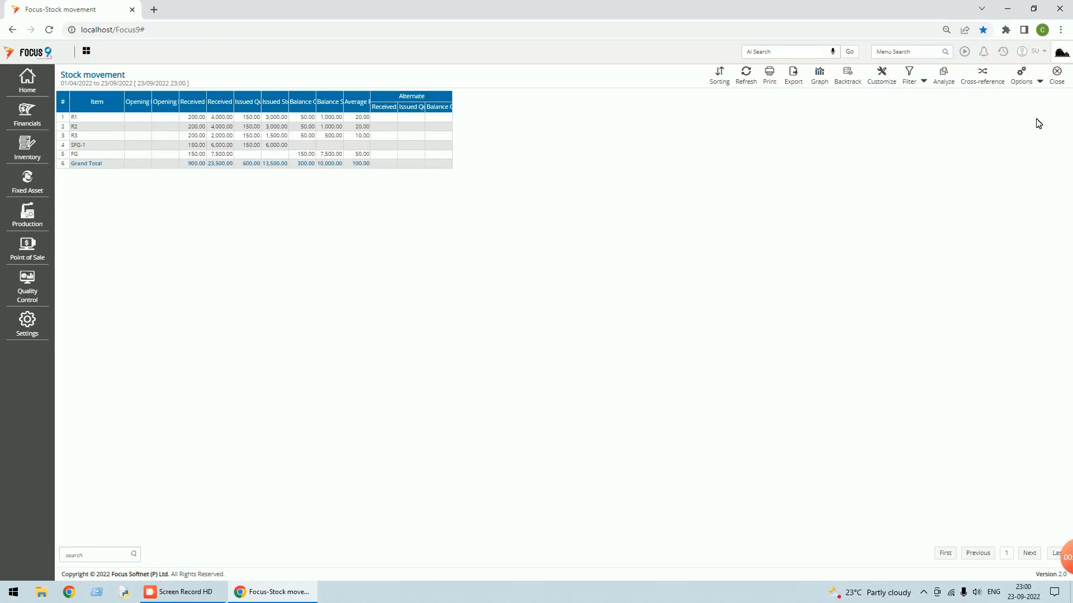
{"action": "left_click", "coordinate": [1040, 82]}
{"action": "left_click", "coordinate": [1014, 96]}
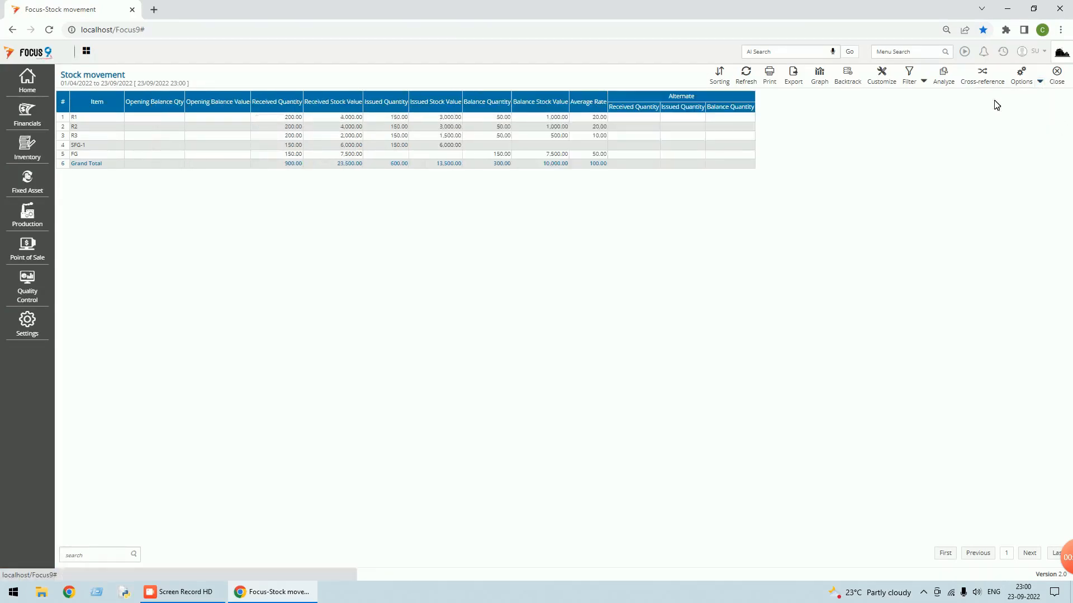
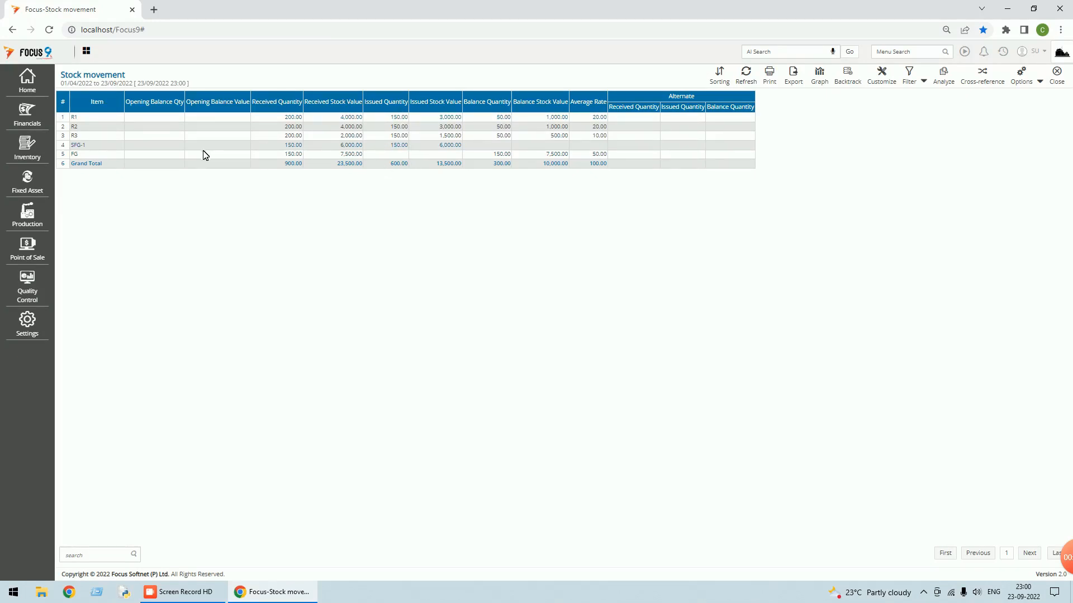
- Open the Stock movement report's Refine filter in Advance Filter mode
{"action": "left_click", "coordinate": [925, 82]}
{"action": "left_click", "coordinate": [910, 75]}
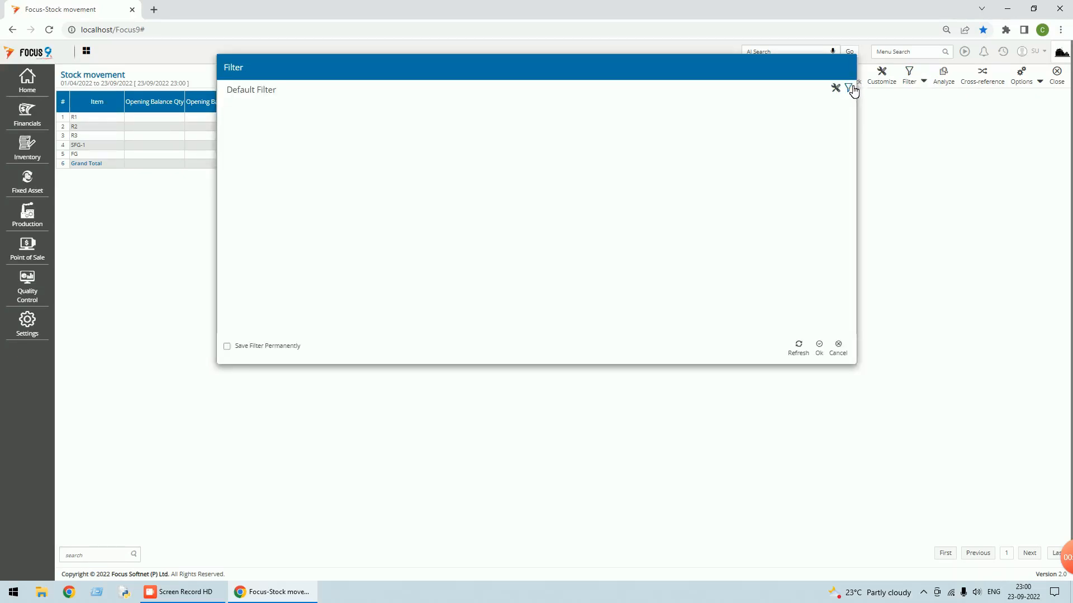
{"action": "left_click", "coordinate": [849, 88]}
- Browse the Select Field list to see which fields the report can be filtered on
{"action": "left_click", "coordinate": [391, 108]}
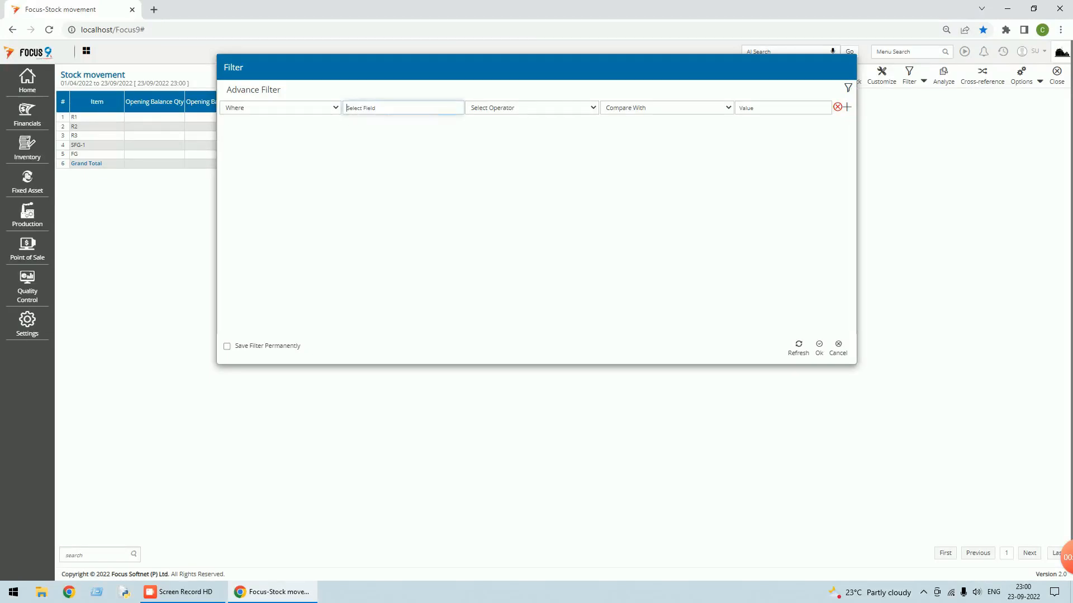
{"action": "scroll", "coordinate": [383, 179], "scroll_direction": "down", "scroll_amount": 2}
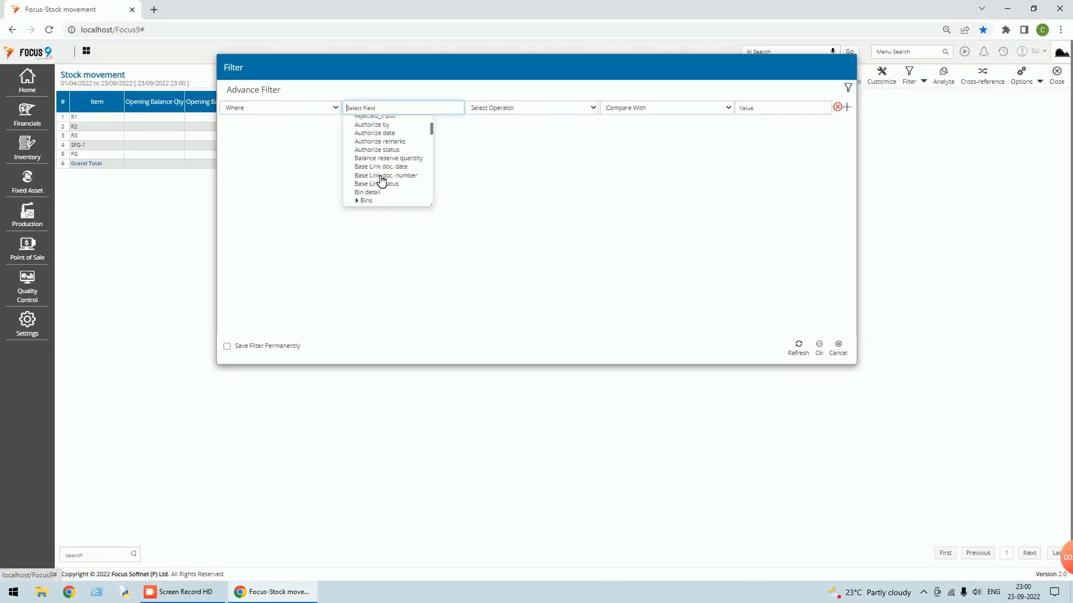
{"action": "scroll", "coordinate": [382, 180], "scroll_direction": "up", "scroll_amount": 1}
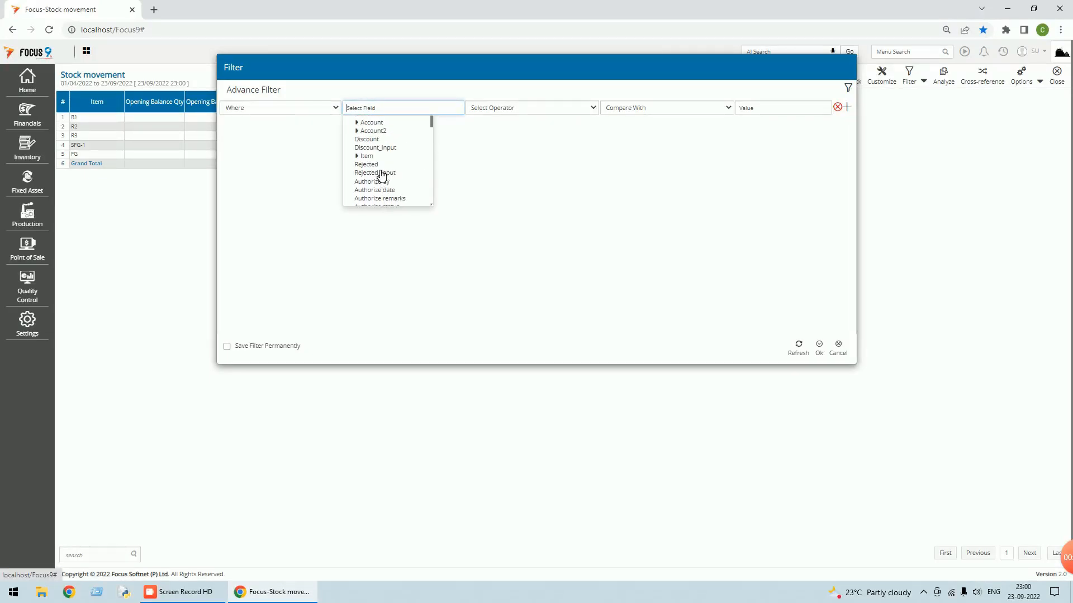
{"action": "scroll", "coordinate": [382, 178], "scroll_direction": "down", "scroll_amount": 1}
{"action": "scroll", "coordinate": [382, 176], "scroll_direction": "down", "scroll_amount": 3}
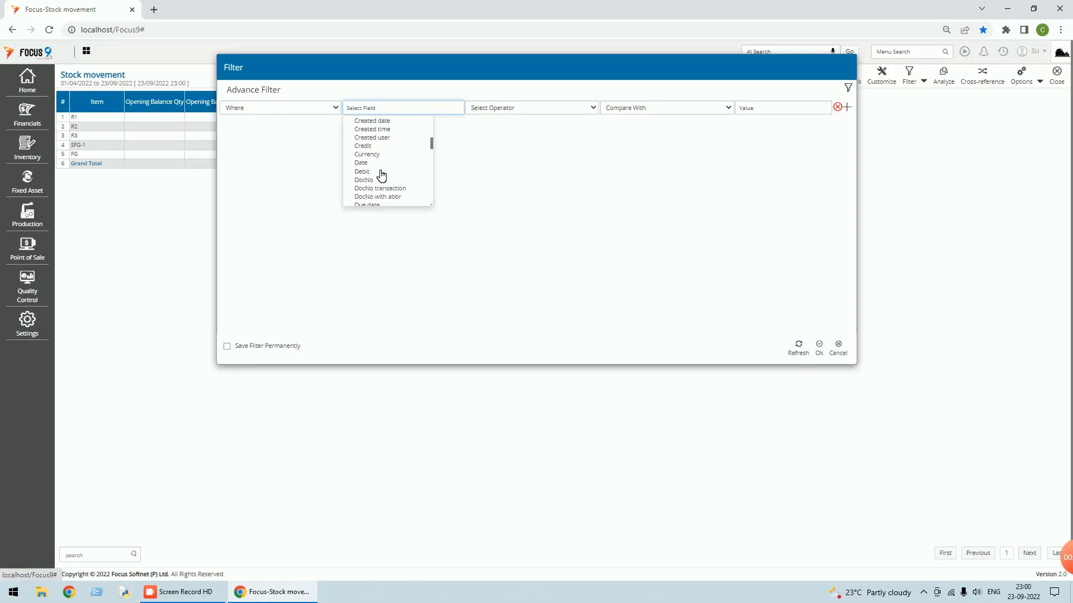
{"action": "scroll", "coordinate": [383, 176], "scroll_direction": "up", "scroll_amount": 2}
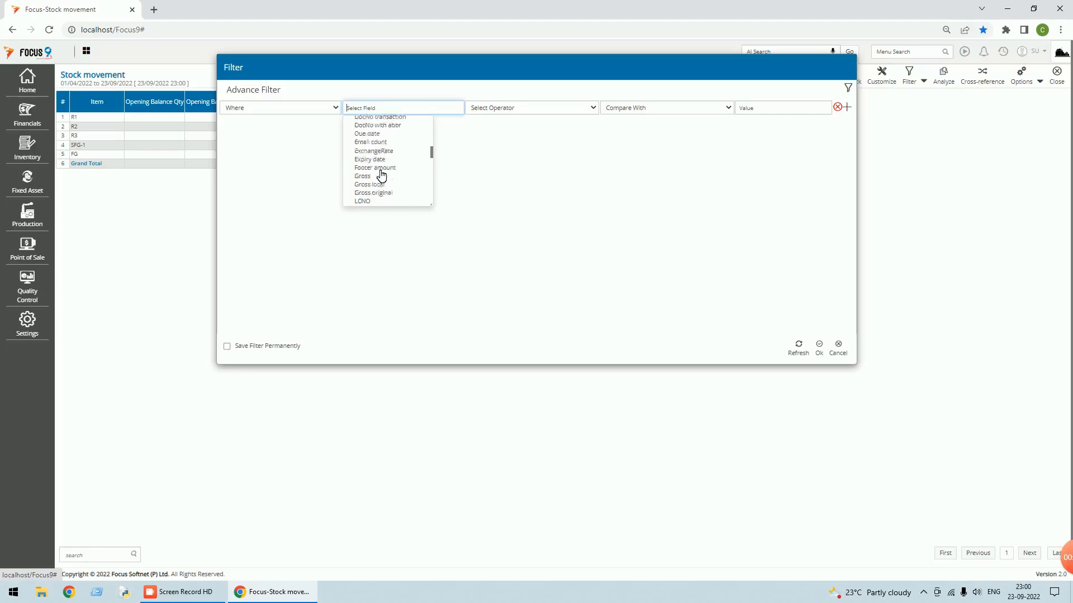
{"action": "scroll", "coordinate": [382, 176], "scroll_direction": "up", "scroll_amount": 3}
{"action": "scroll", "coordinate": [383, 176], "scroll_direction": "down", "scroll_amount": 5}
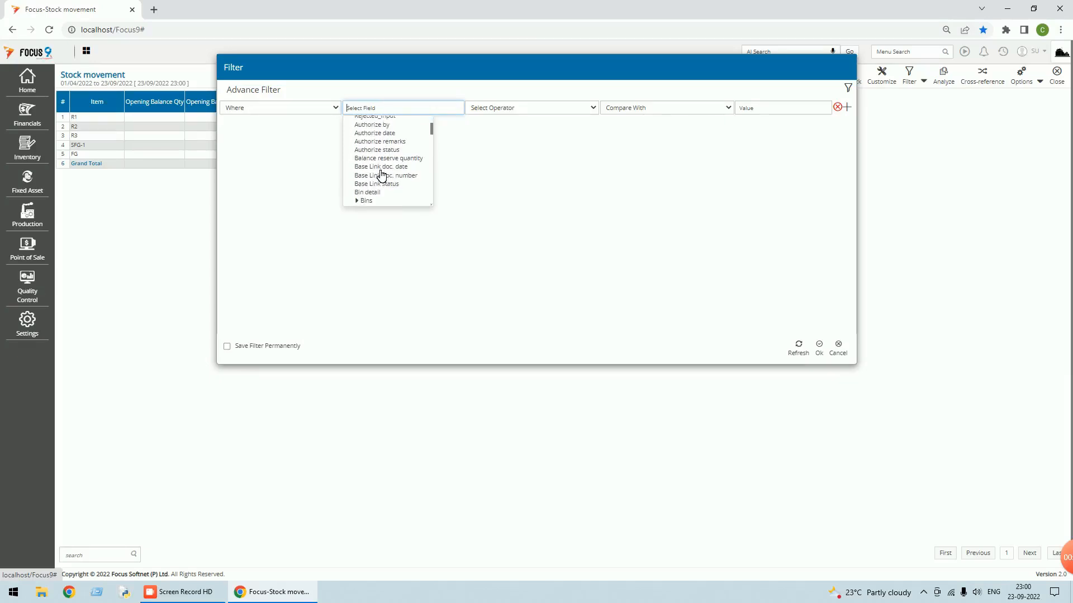
{"action": "scroll", "coordinate": [382, 176], "scroll_direction": "down", "scroll_amount": 8}
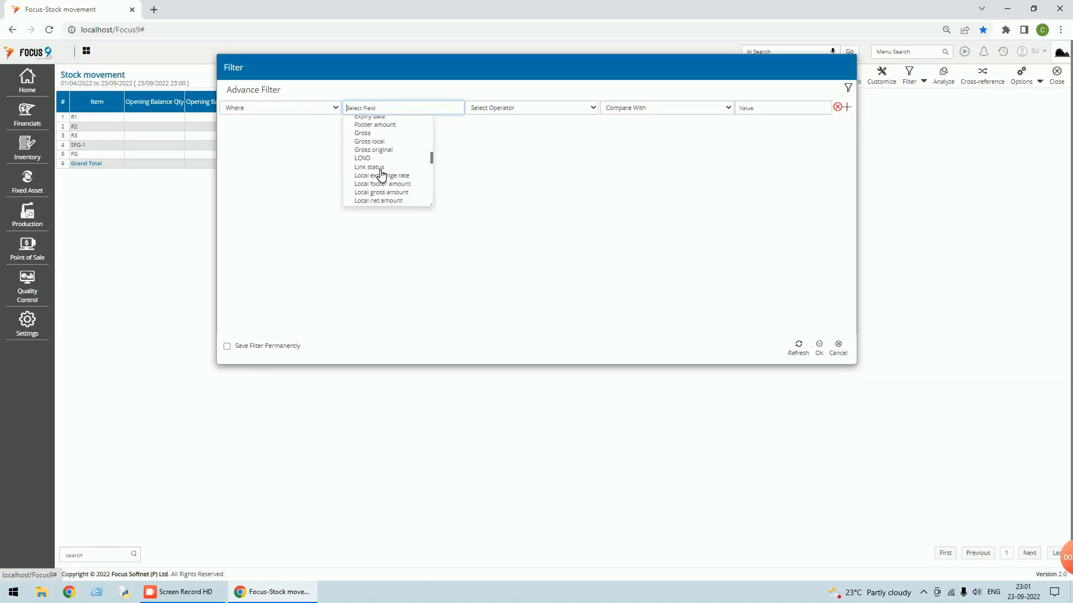
{"action": "scroll", "coordinate": [382, 176], "scroll_direction": "down", "scroll_amount": 5}
{"action": "scroll", "coordinate": [383, 176], "scroll_direction": "down", "scroll_amount": 5}
{"action": "scroll", "coordinate": [382, 176], "scroll_direction": "down", "scroll_amount": 3}
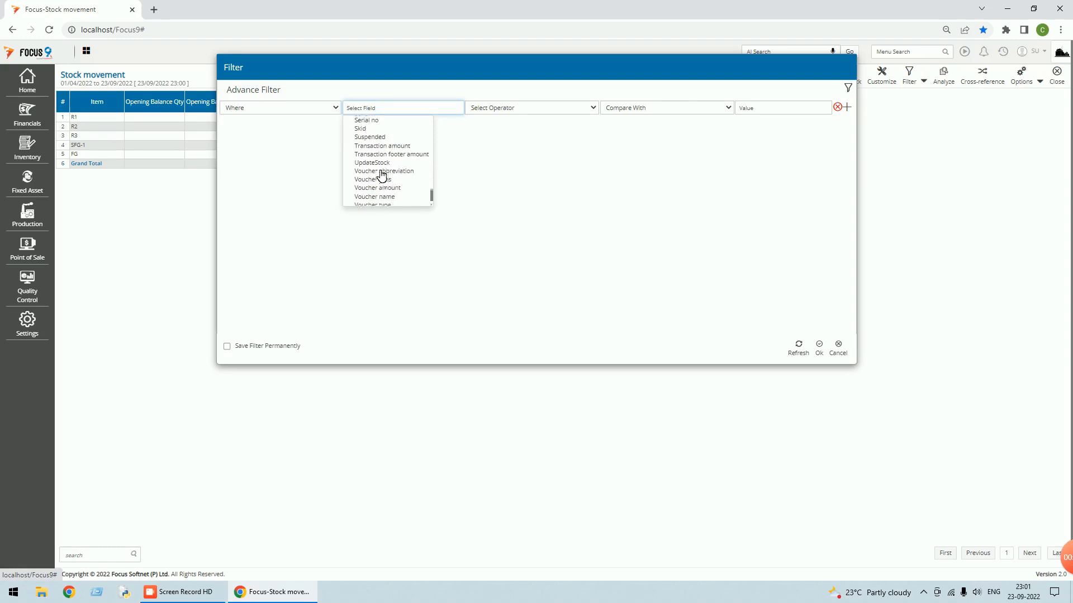
- Filter on Warehouse Name equal to value 'Production Floor', saved permanently, and apply it
{"action": "left_click", "coordinate": [360, 200]}
{"action": "left_click", "coordinate": [374, 151]}
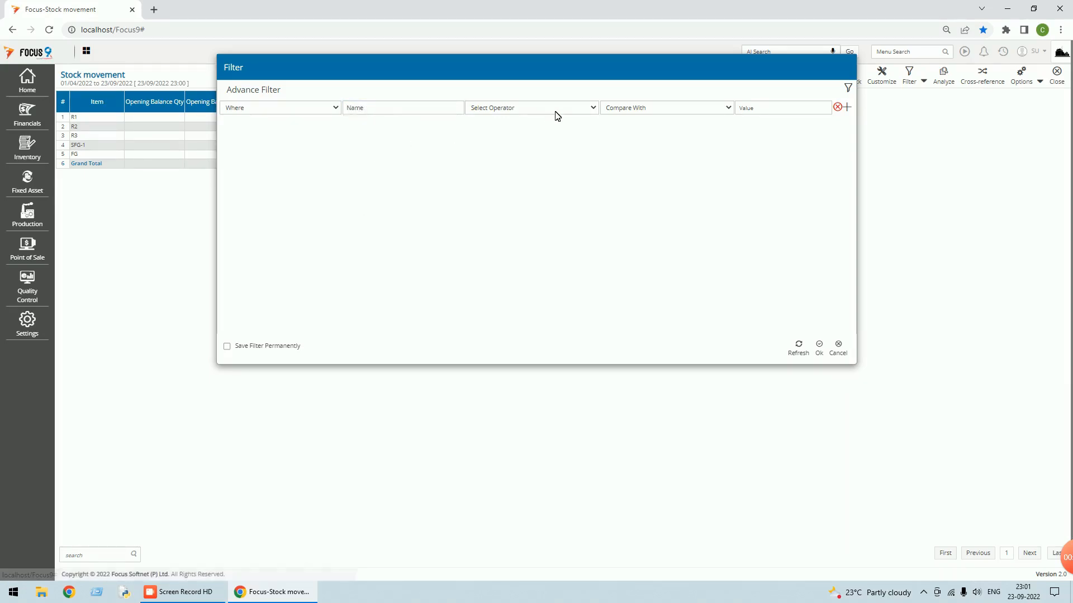
{"action": "left_click", "coordinate": [557, 107]}
{"action": "left_click", "coordinate": [503, 128]}
{"action": "left_click", "coordinate": [691, 106]}
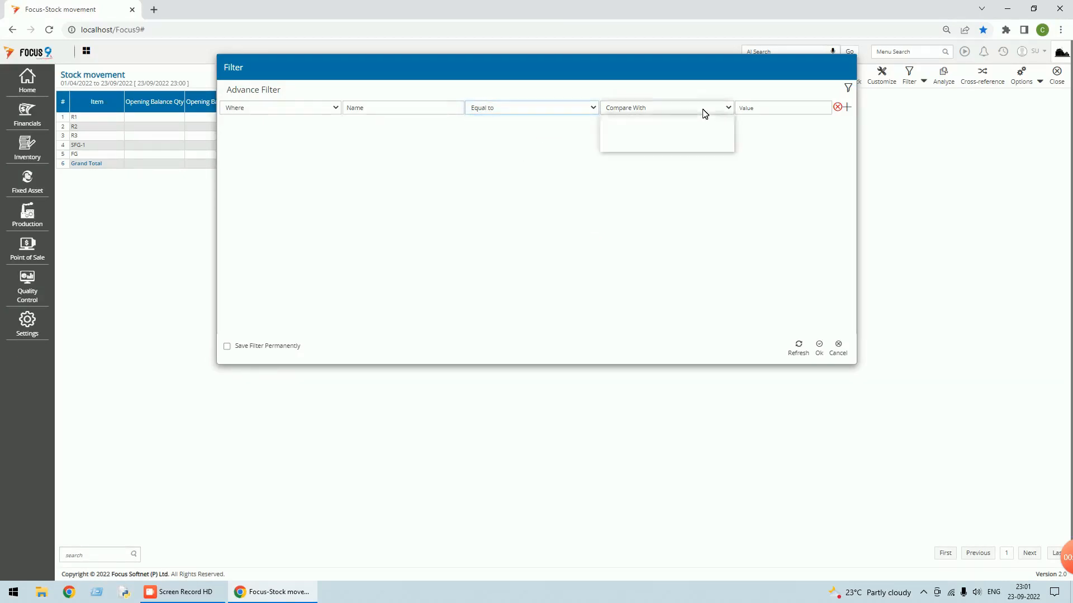
{"action": "left_click", "coordinate": [642, 132]}
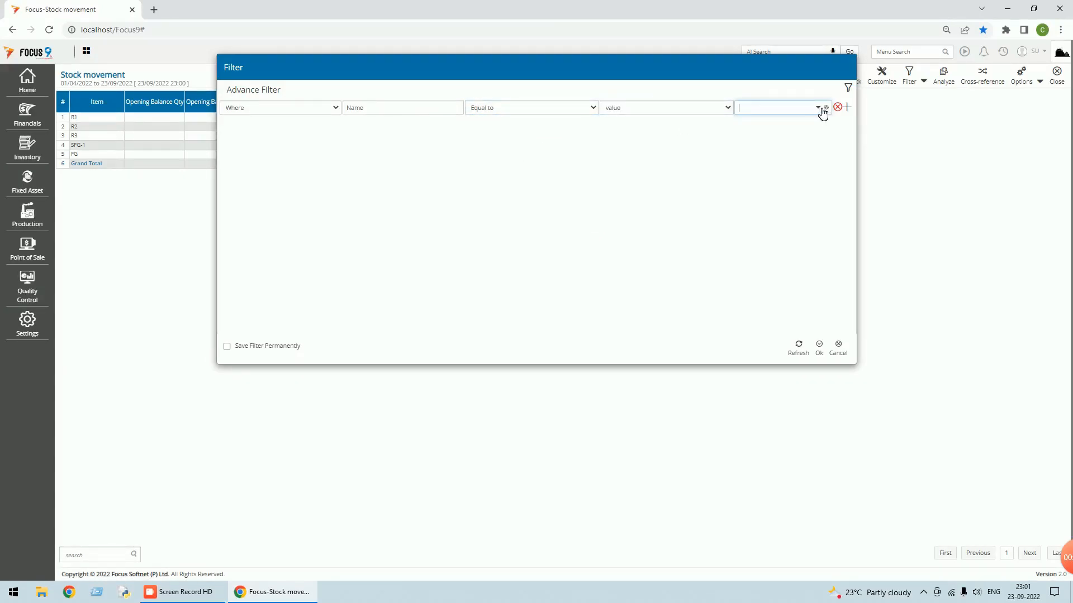
{"action": "left_click", "coordinate": [818, 107]}
{"action": "left_click", "coordinate": [755, 142]}
{"action": "left_click", "coordinate": [228, 347]}
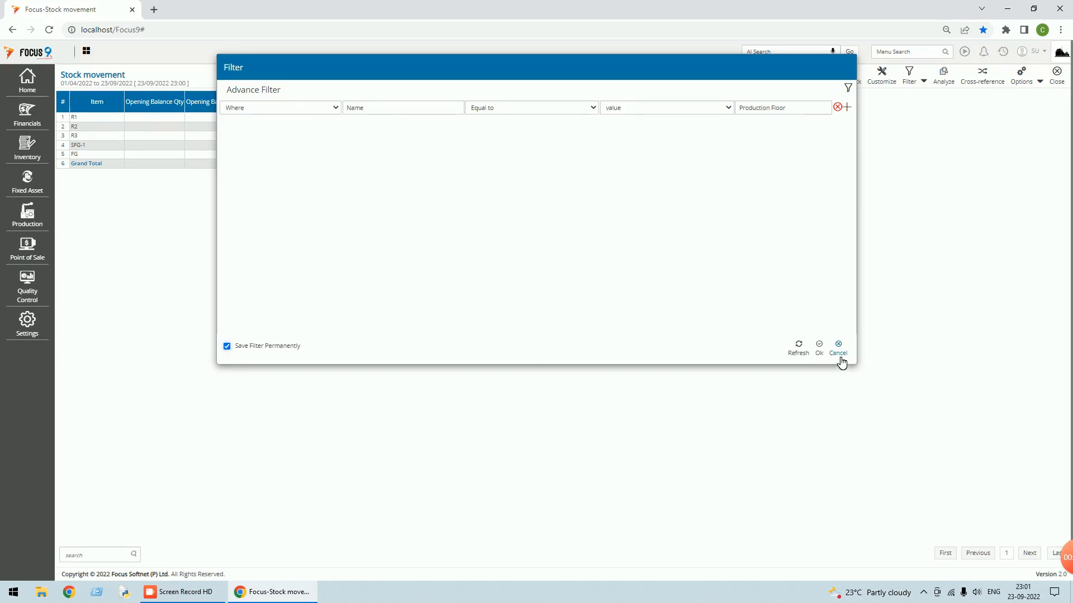
{"action": "left_click", "coordinate": [820, 348]}
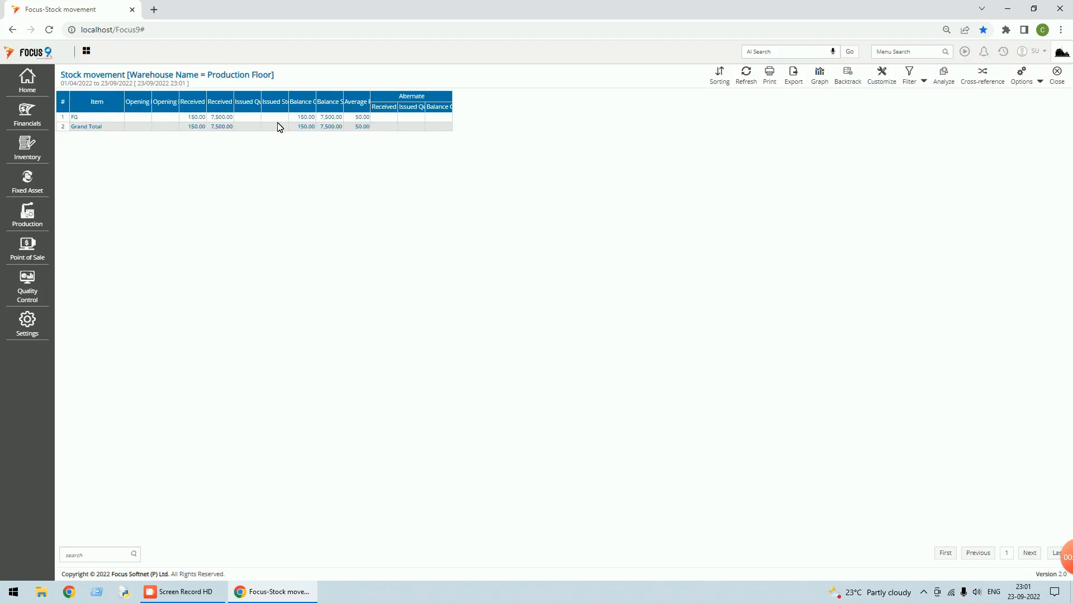
- Change the warehouse filter value to Main WH and auto-adjust the column widths
{"action": "left_click", "coordinate": [911, 72]}
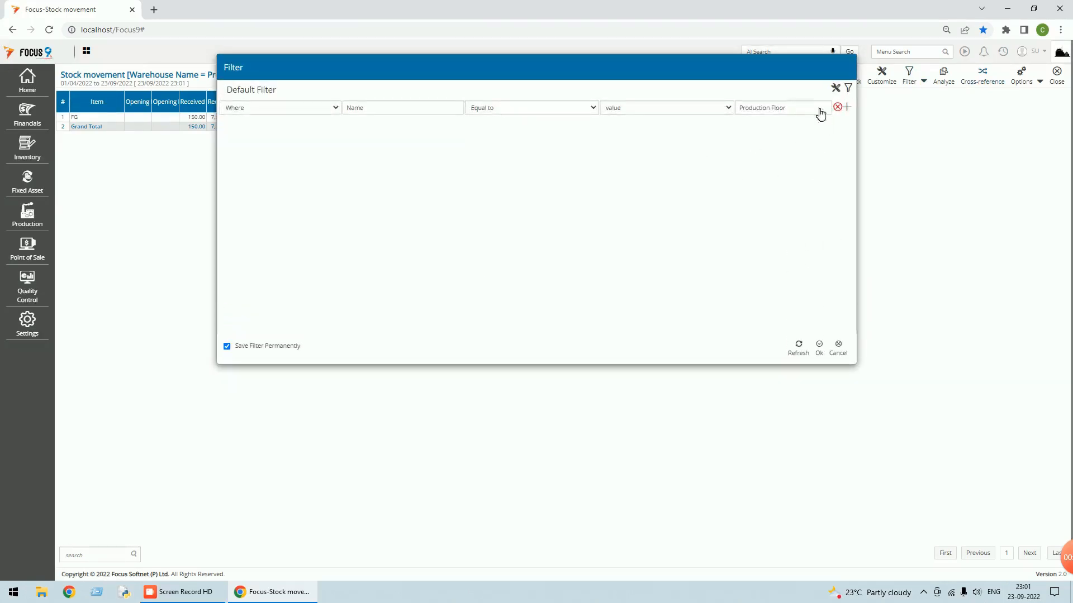
{"action": "left_click", "coordinate": [820, 110]}
{"action": "left_click", "coordinate": [818, 108]}
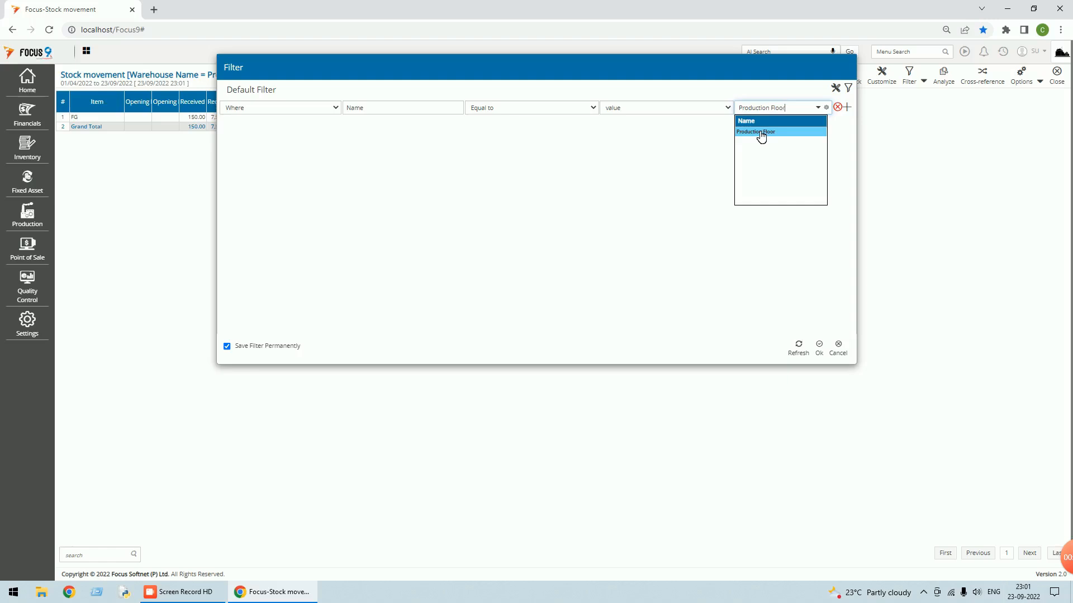
{"action": "key", "text": "BackSpace"}
{"action": "key", "text": "BackSpace"}
{"action": "key", "text": "BackSpace"}
{"action": "key", "text": "BackSpace"}
{"action": "key", "text": "BackSpace"}
{"action": "key", "text": "BackSpace"}
{"action": "key", "text": "BackSpace"}
{"action": "key", "text": "BackSpace"}
{"action": "key", "text": "BackSpace"}
{"action": "key", "text": "BackSpace"}
{"action": "type", "text": "m"}
{"action": "left_click", "coordinate": [758, 133]}
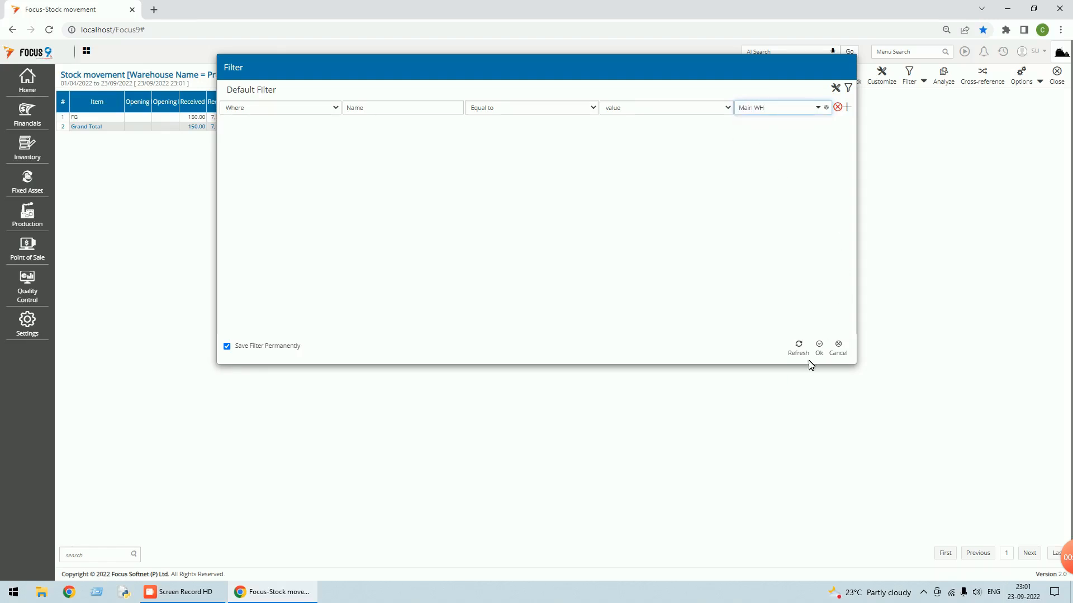
{"action": "left_click", "coordinate": [820, 347]}
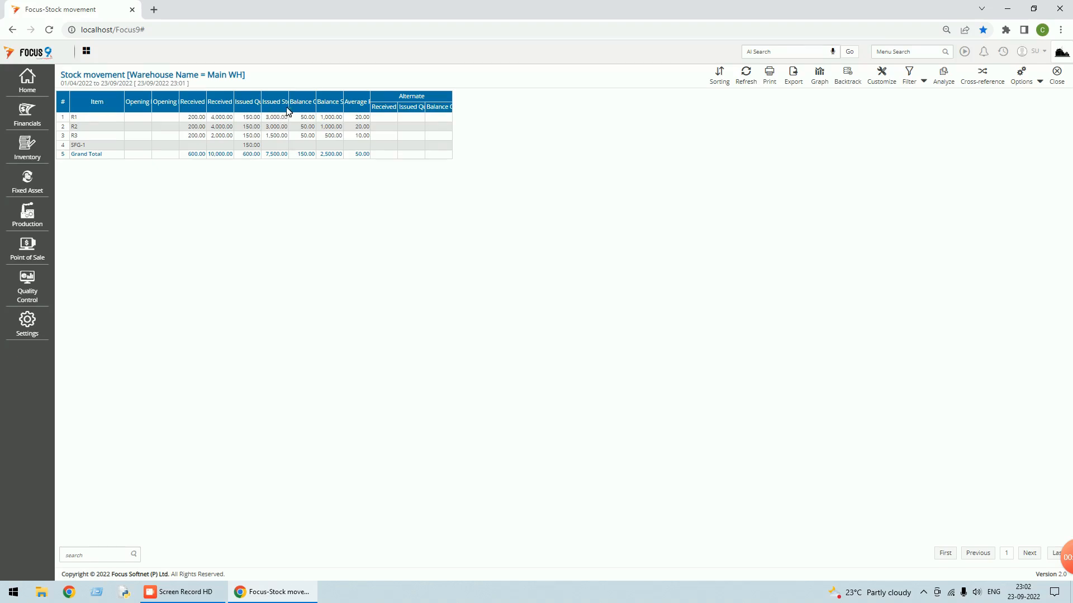
{"action": "left_click", "coordinate": [1039, 81]}
{"action": "left_click", "coordinate": [1023, 96]}
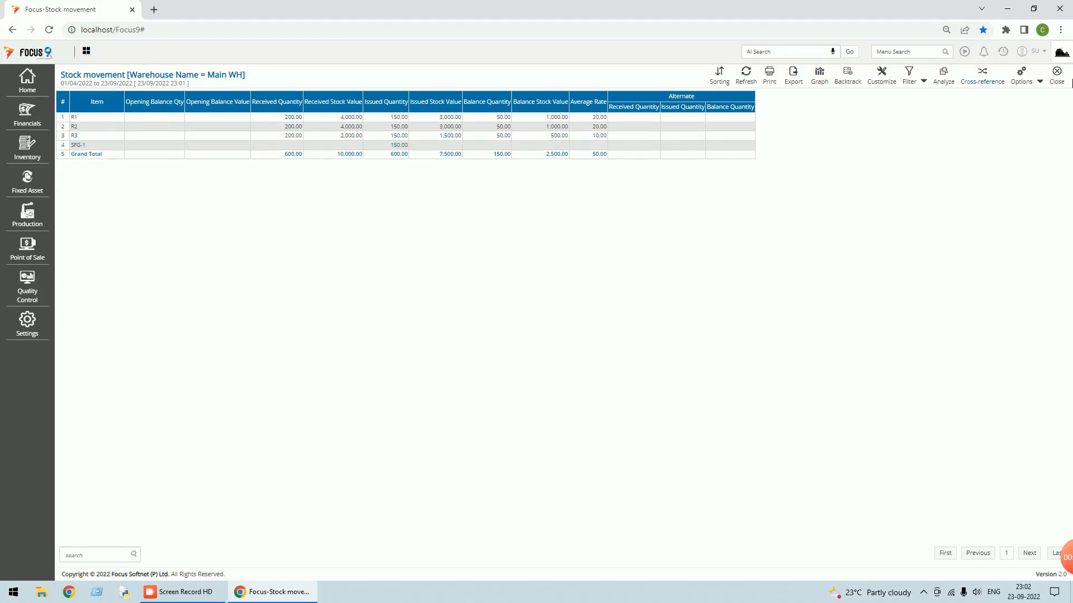
- Close the report and its setup page, then open the Item master list
{"action": "left_click", "coordinate": [1058, 82]}
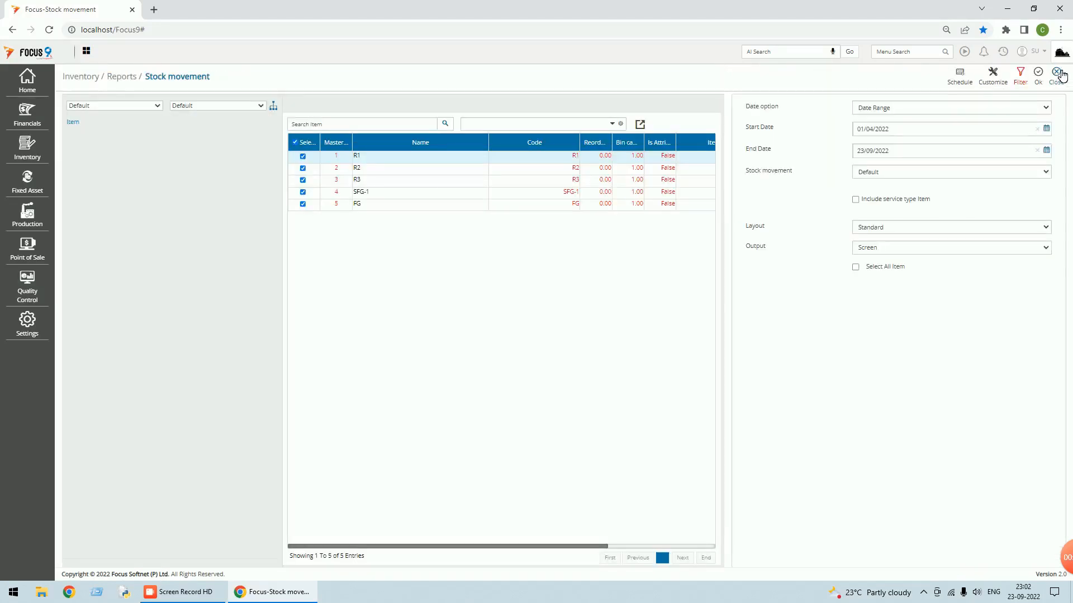
{"action": "left_click", "coordinate": [1056, 73]}
{"action": "left_click", "coordinate": [27, 81]}
{"action": "left_click", "coordinate": [70, 95]}
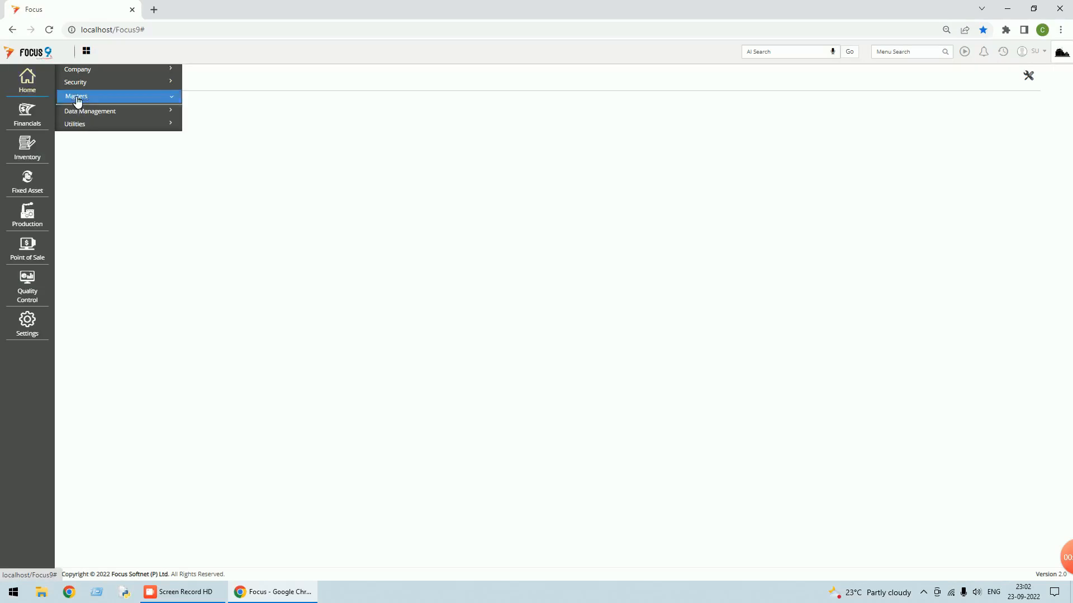
{"action": "left_click", "coordinate": [84, 138]}
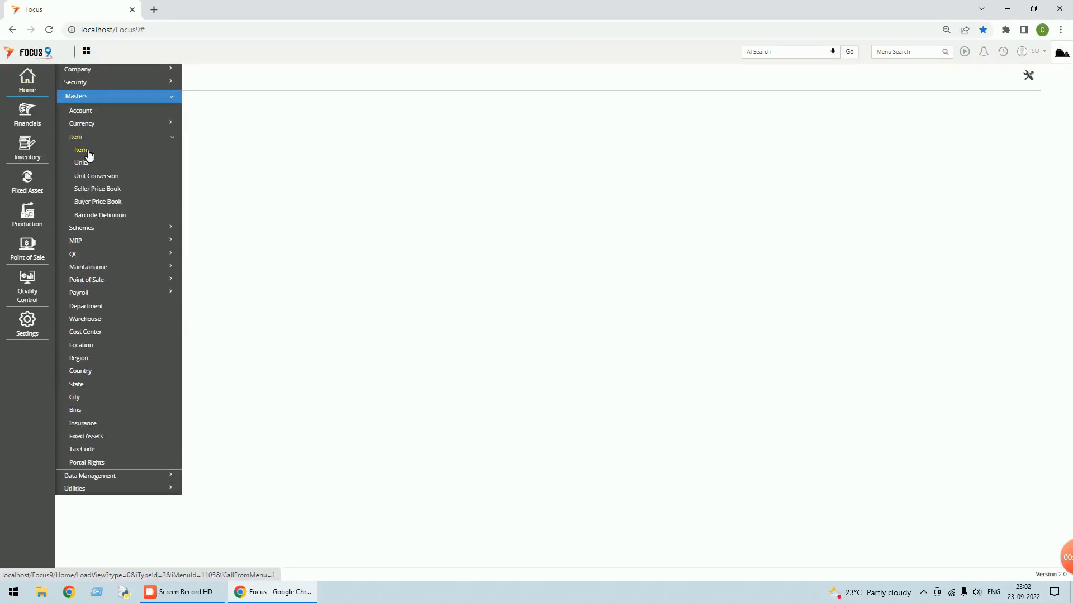
{"action": "left_click", "coordinate": [82, 150]}
- Open item R1, confirm its Valuation Method is Weighted Avg, and close the form
{"action": "double_click", "coordinate": [423, 155]}
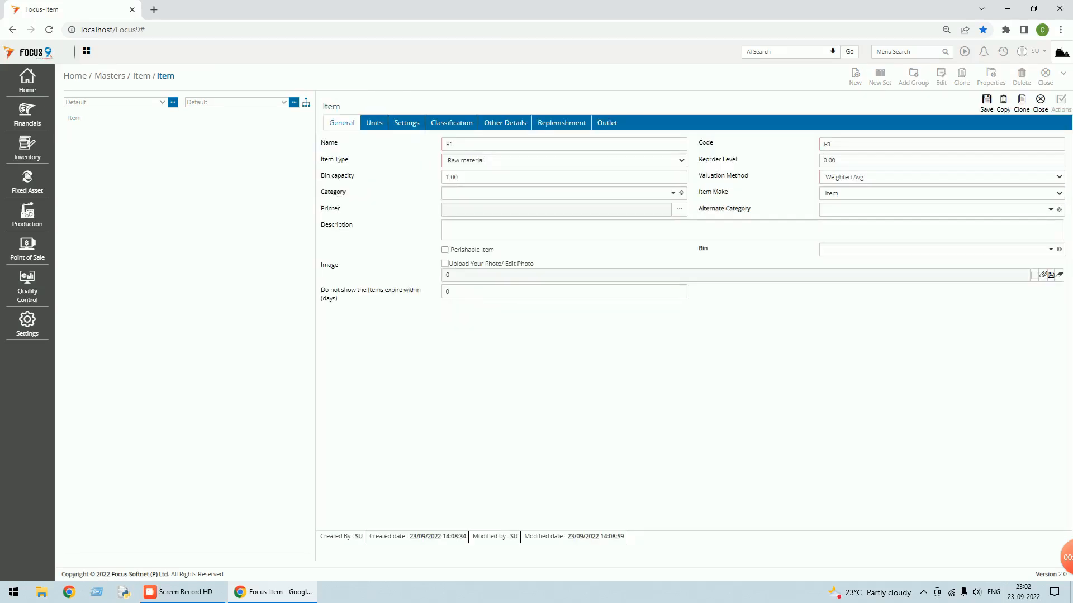
{"action": "left_click", "coordinate": [1060, 177]}
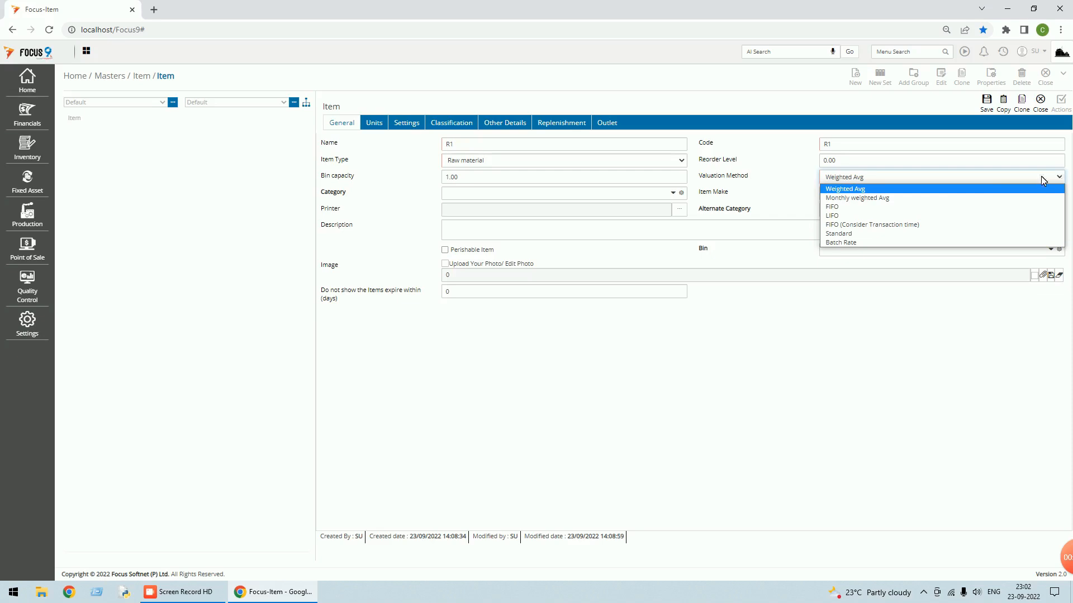
{"action": "left_click", "coordinate": [857, 190]}
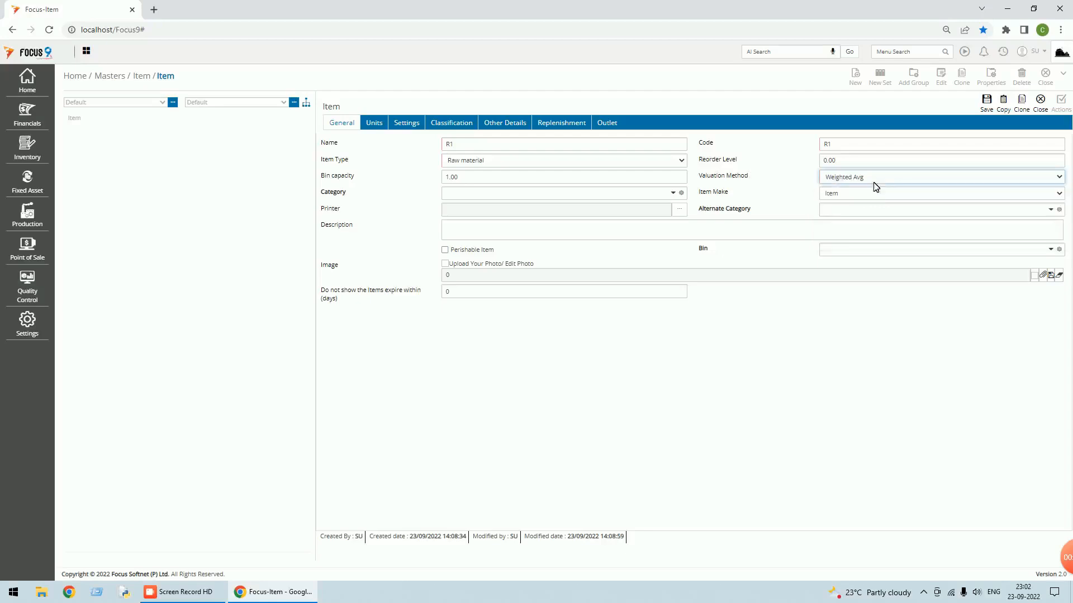
{"action": "left_click", "coordinate": [1042, 112]}
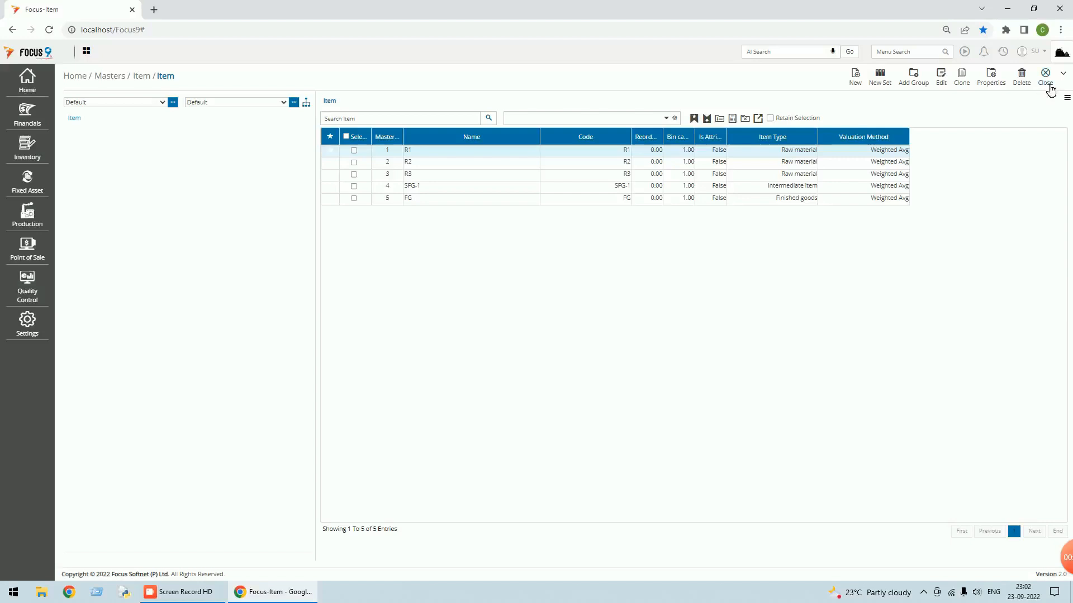
- Close the Item list and log the SU user out of Focus 9
{"action": "left_click", "coordinate": [1049, 83]}
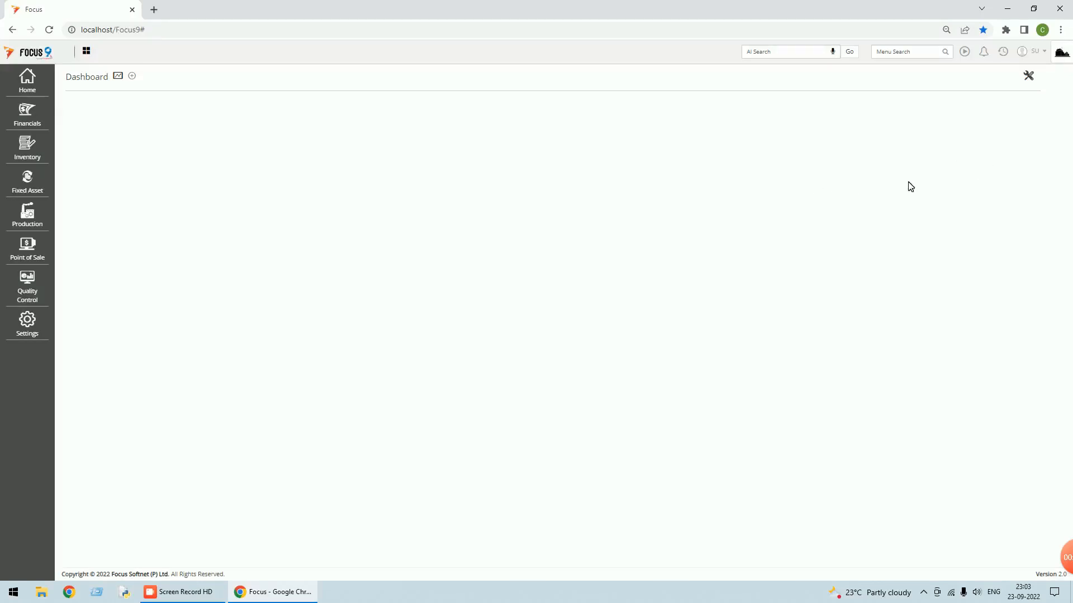
{"action": "left_click", "coordinate": [1039, 55]}
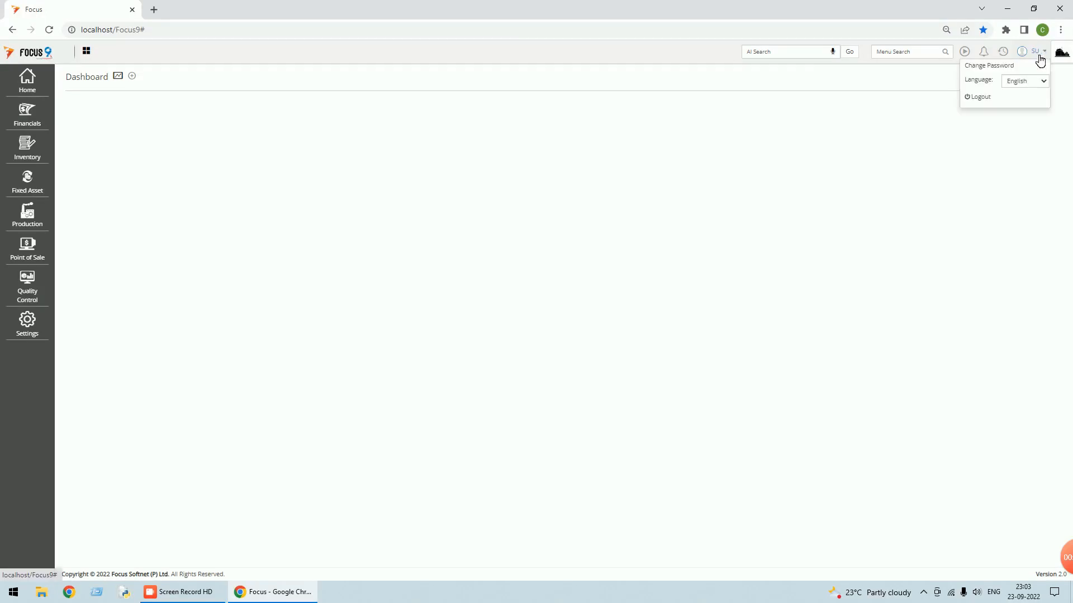
{"action": "left_click", "coordinate": [986, 99]}
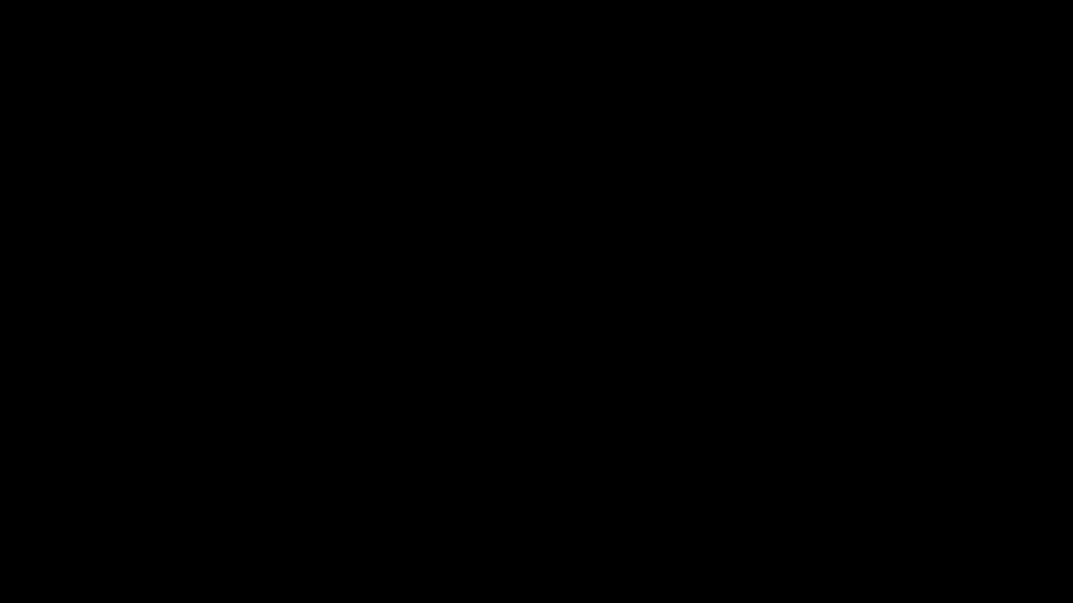